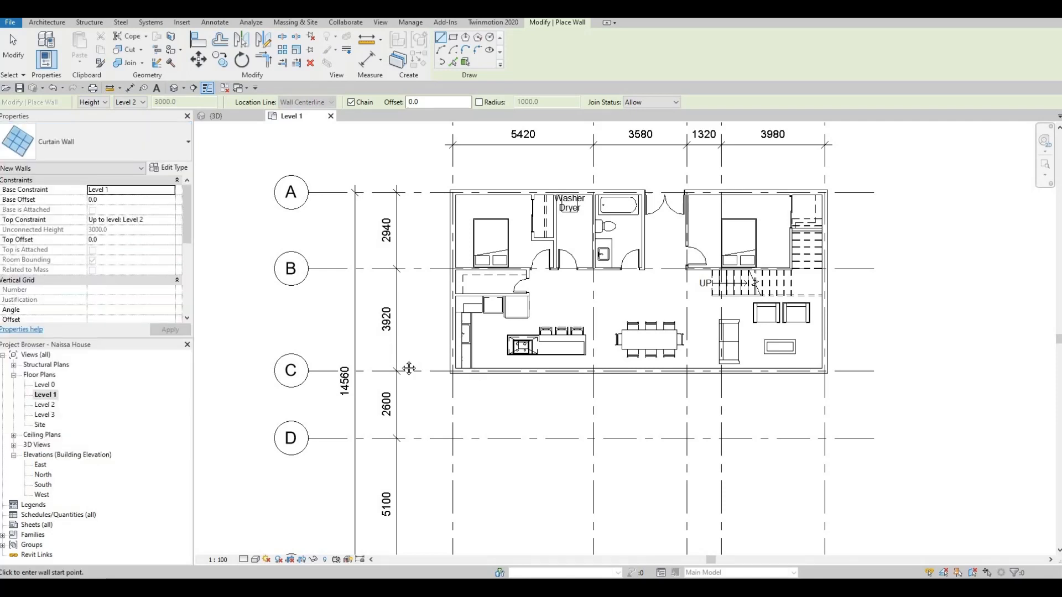
Draw a curtain wall about 12.7 m long within the exterior wall along grid C, from the kitchen to the living area
{"action": "scroll", "coordinate": [409, 368], "scroll_direction": "up", "scroll_amount": 4}
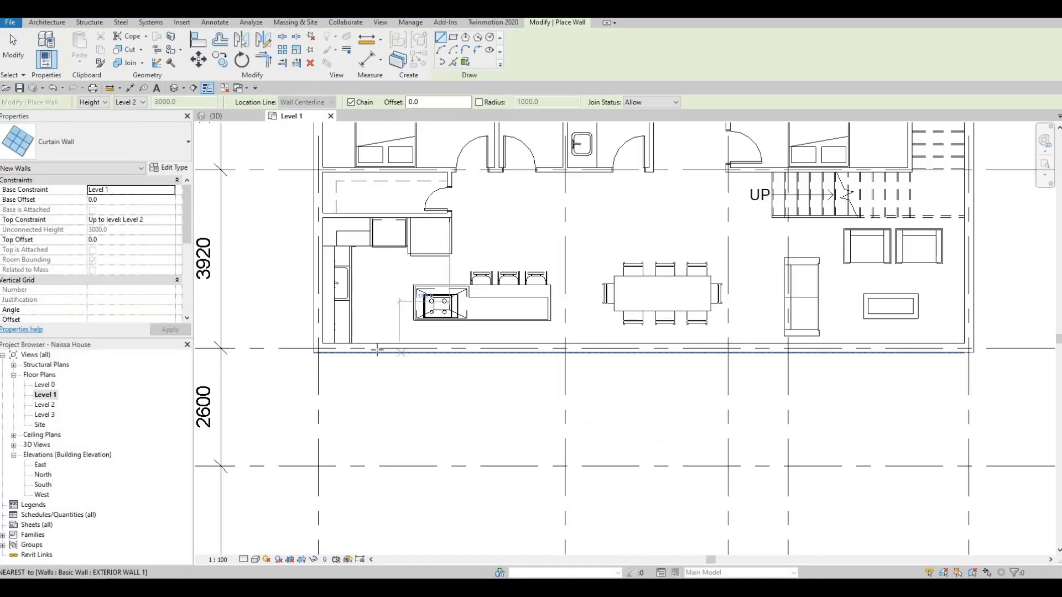
{"action": "left_click", "coordinate": [377, 349]}
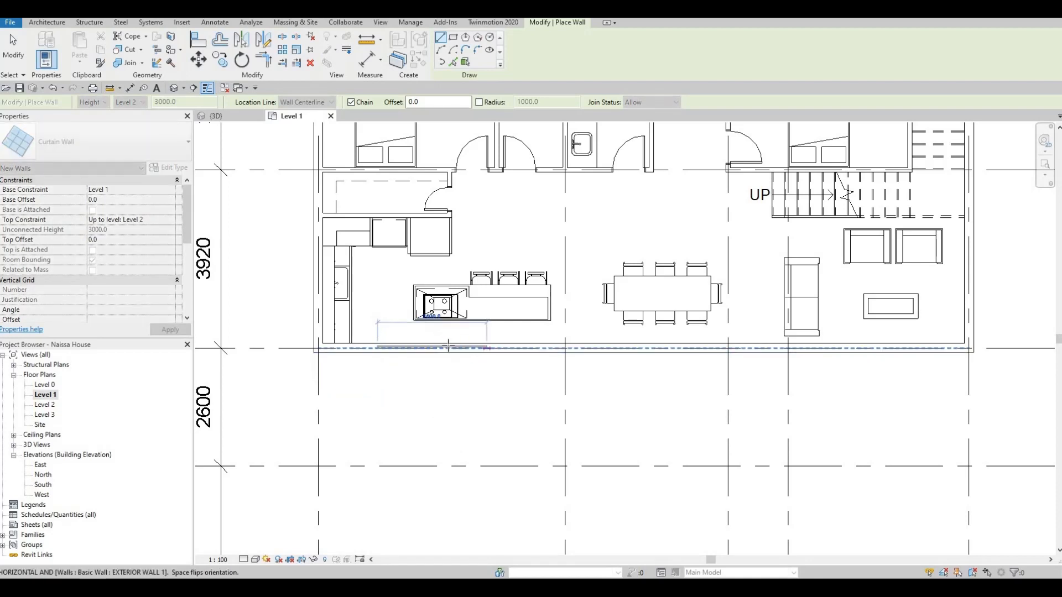
{"action": "scroll", "coordinate": [446, 347], "scroll_direction": "up", "scroll_amount": 1}
{"action": "scroll", "coordinate": [445, 348], "scroll_direction": "up", "scroll_amount": 5}
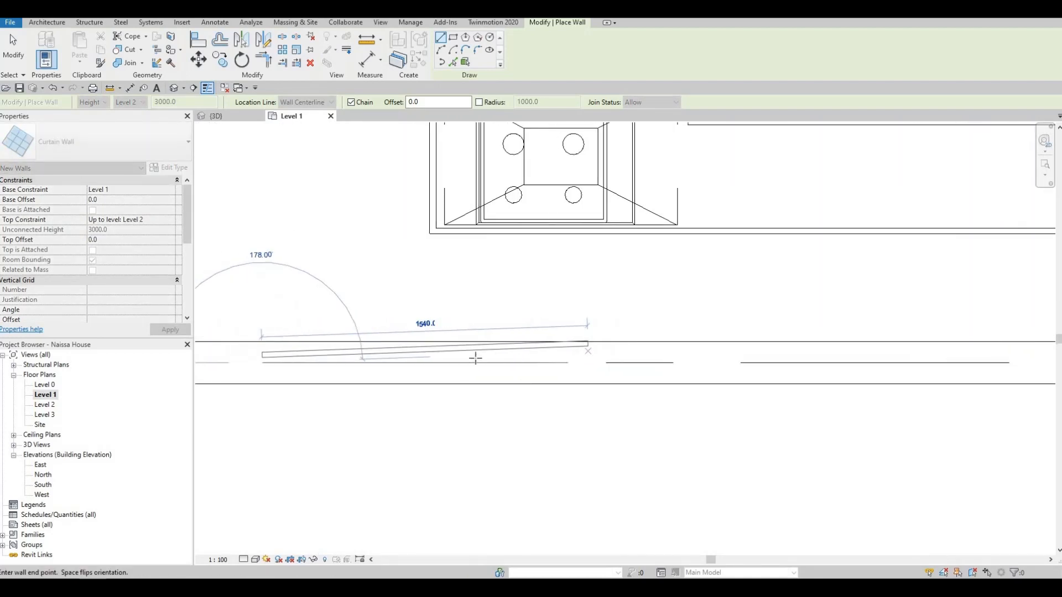
{"action": "scroll", "coordinate": [500, 357], "scroll_direction": "down", "scroll_amount": 3}
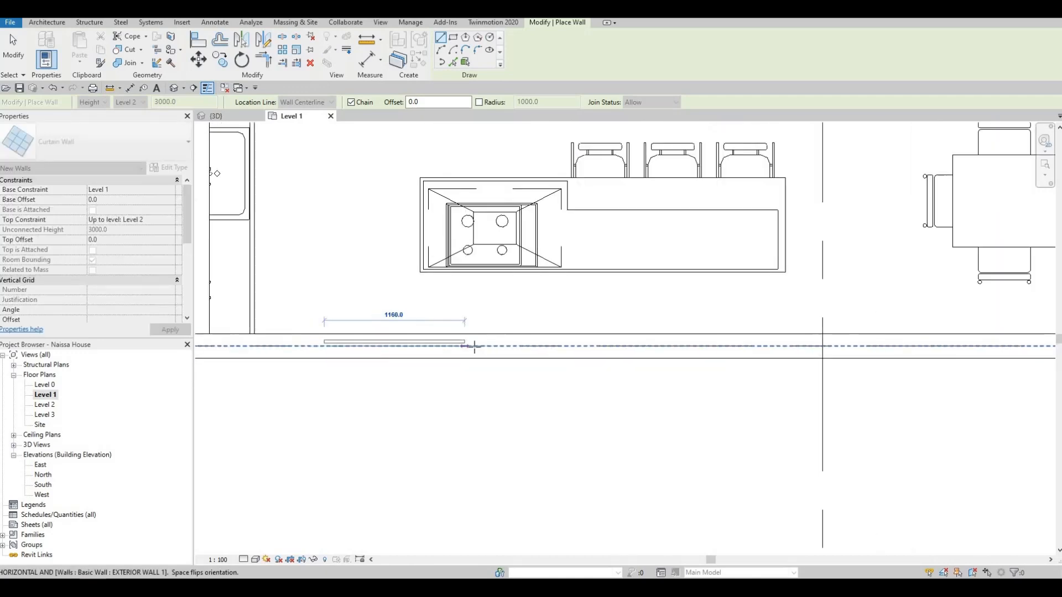
{"action": "middle_click_drag", "start_coordinate": [470, 318], "coordinate": [391, 312]}
{"action": "middle_click_drag", "start_coordinate": [687, 359], "coordinate": [572, 326]}
{"action": "scroll", "coordinate": [572, 325], "scroll_direction": "down", "scroll_amount": 1}
{"action": "scroll", "coordinate": [689, 325], "scroll_direction": "down", "scroll_amount": 2}
{"action": "middle_click_drag", "start_coordinate": [727, 325], "coordinate": [438, 331]}
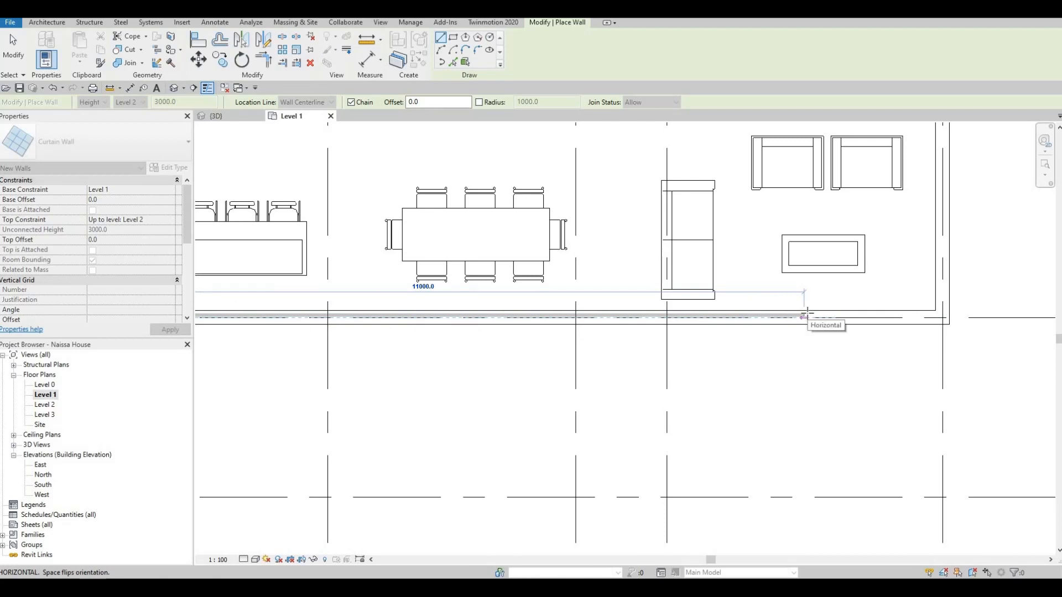
{"action": "left_click", "coordinate": [807, 313]}
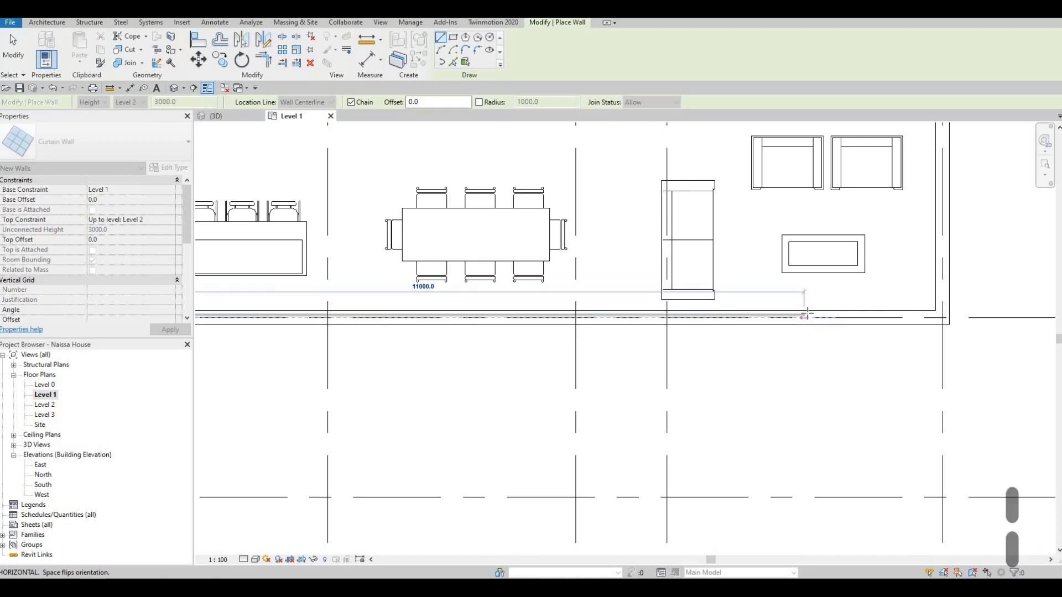
{"action": "left_click", "coordinate": [807, 313]}
{"action": "left_click", "coordinate": [807, 313]}
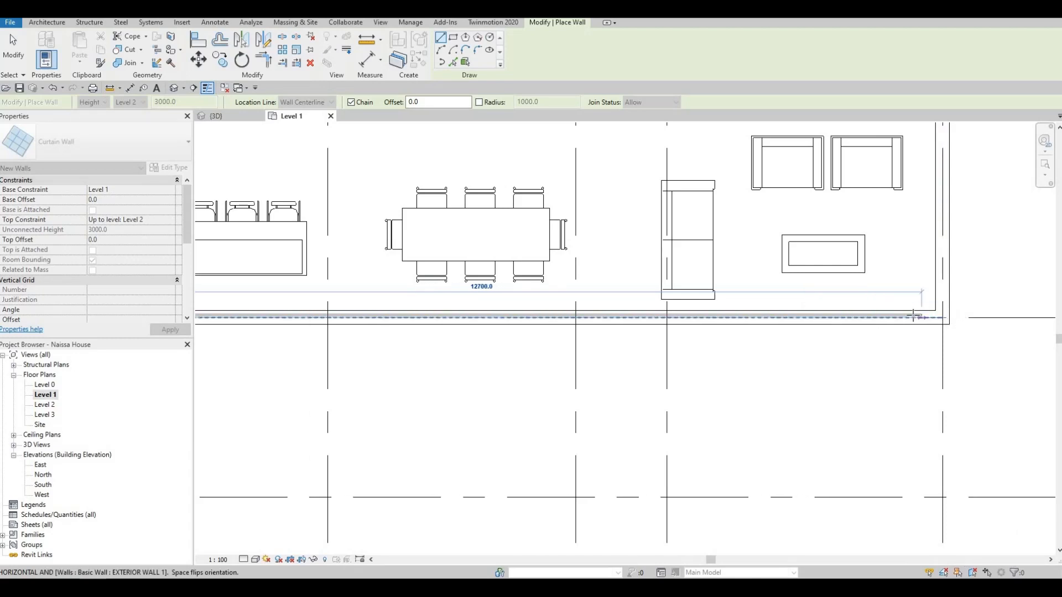
{"action": "left_click", "coordinate": [791, 315]}
{"action": "key", "text": "Escape"}
{"action": "scroll", "coordinate": [569, 296], "scroll_direction": "down", "scroll_amount": 2}
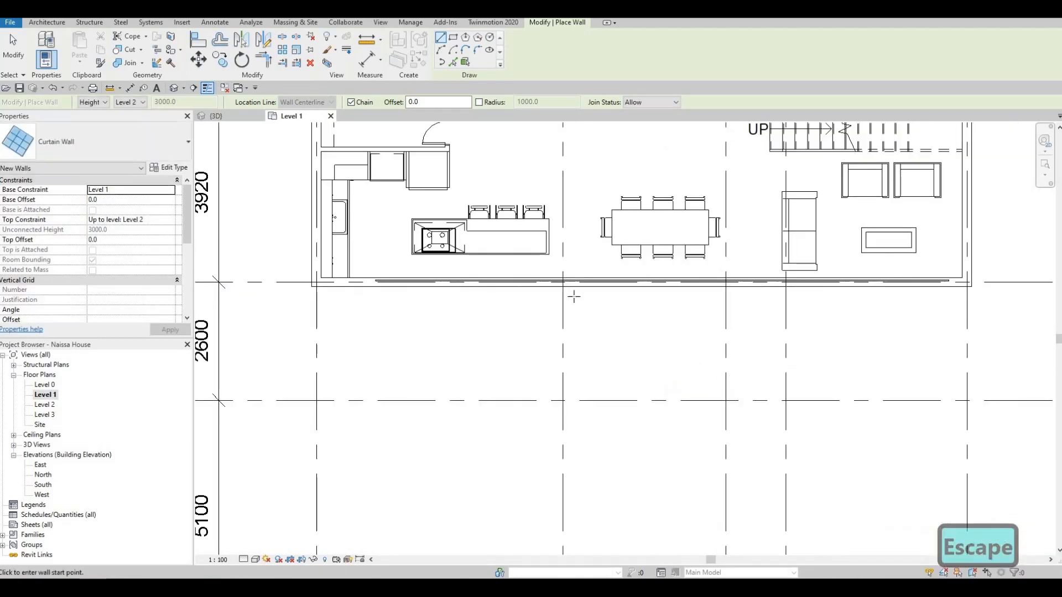
Draw a curtain wall about 2100 mm long within the west exterior wall, beside the bed of the west bedroom
{"action": "middle_click_drag", "start_coordinate": [569, 297], "coordinate": [581, 341]}
{"action": "middle_click_drag", "start_coordinate": [531, 284], "coordinate": [541, 493]}
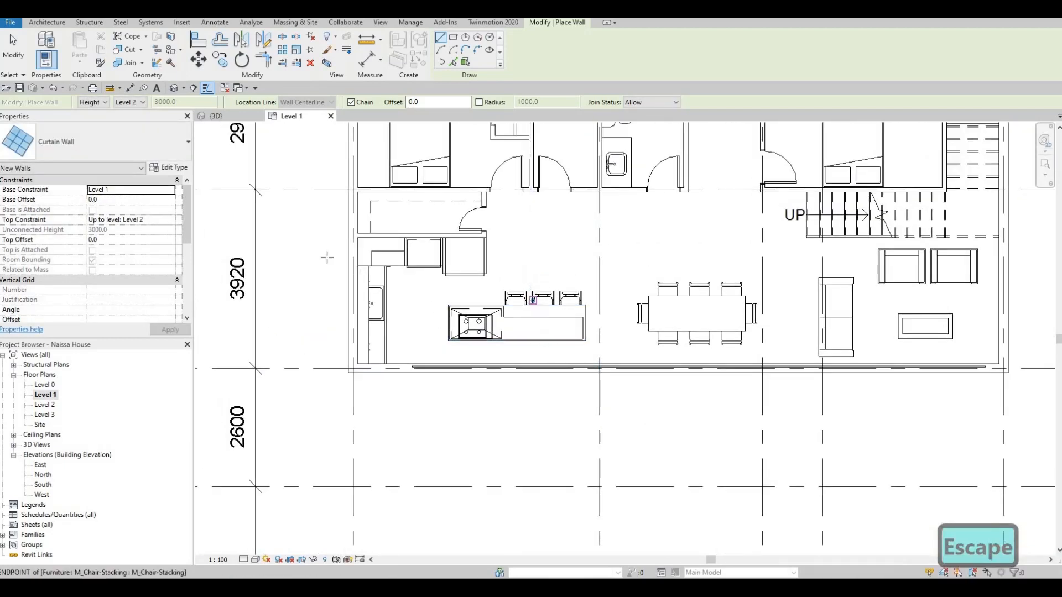
{"action": "scroll", "coordinate": [365, 335], "scroll_direction": "up", "scroll_amount": 1}
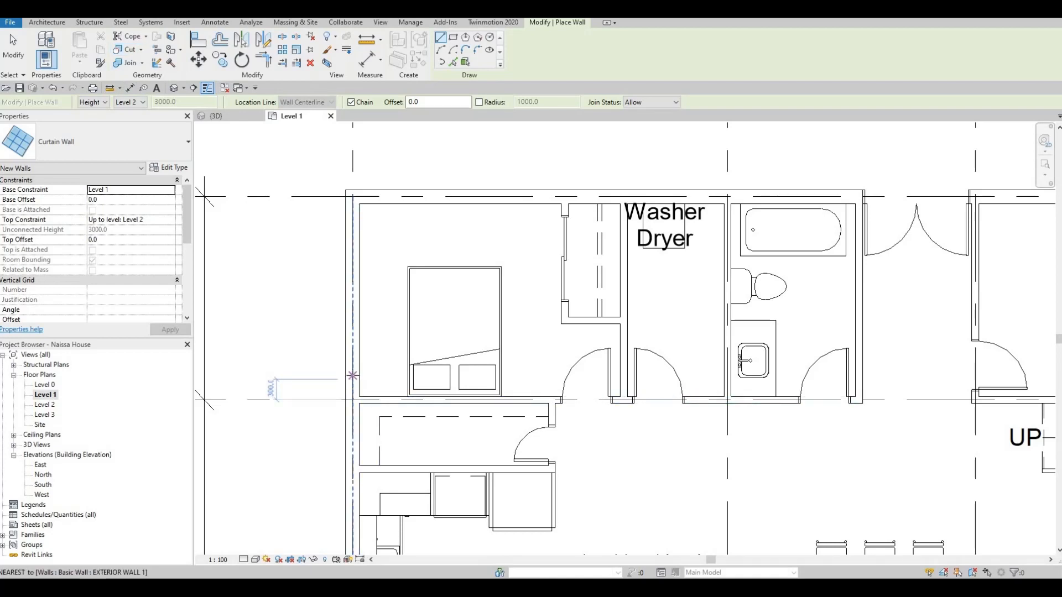
{"action": "left_click", "coordinate": [352, 373]}
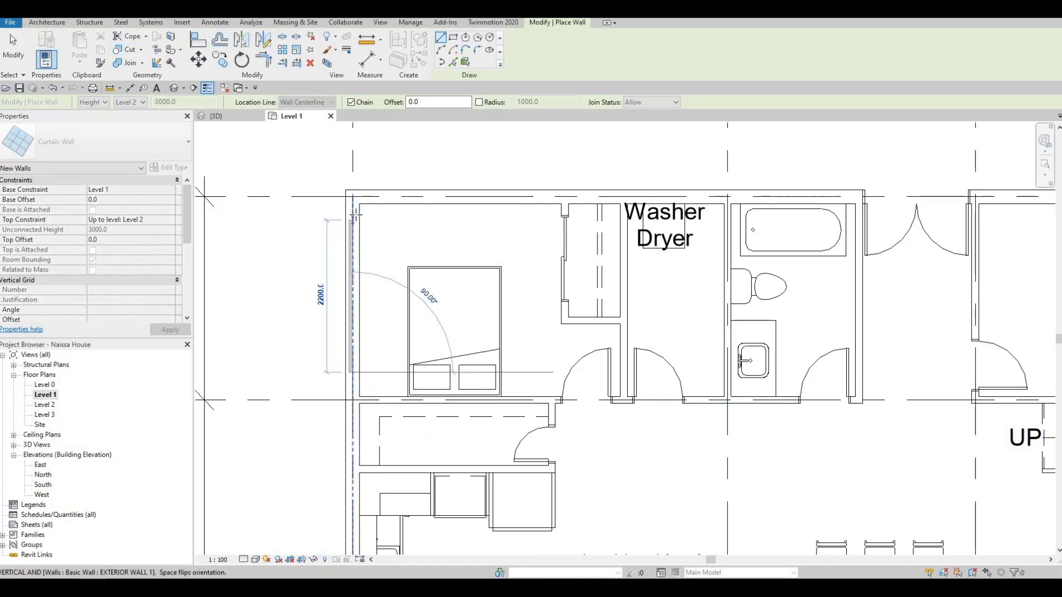
{"action": "left_click", "coordinate": [390, 227]}
{"action": "key", "text": "Escape"}
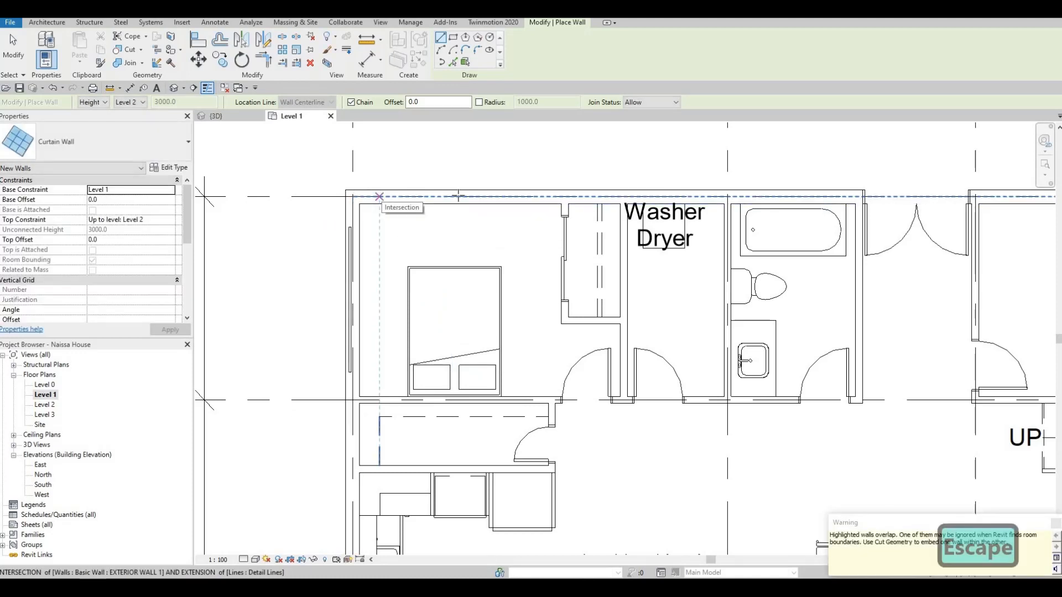
Draw a curtain wall about 2300 mm long in the grid A exterior wall of the west bedroom and end the Wall command
{"action": "left_click", "coordinate": [379, 197]}
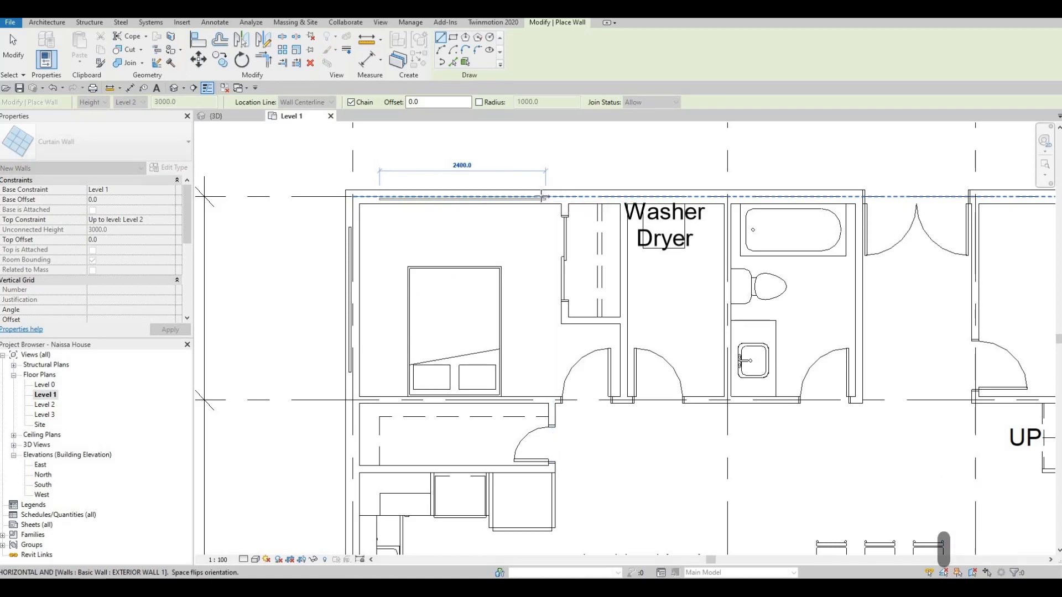
{"action": "left_click", "coordinate": [491, 215]}
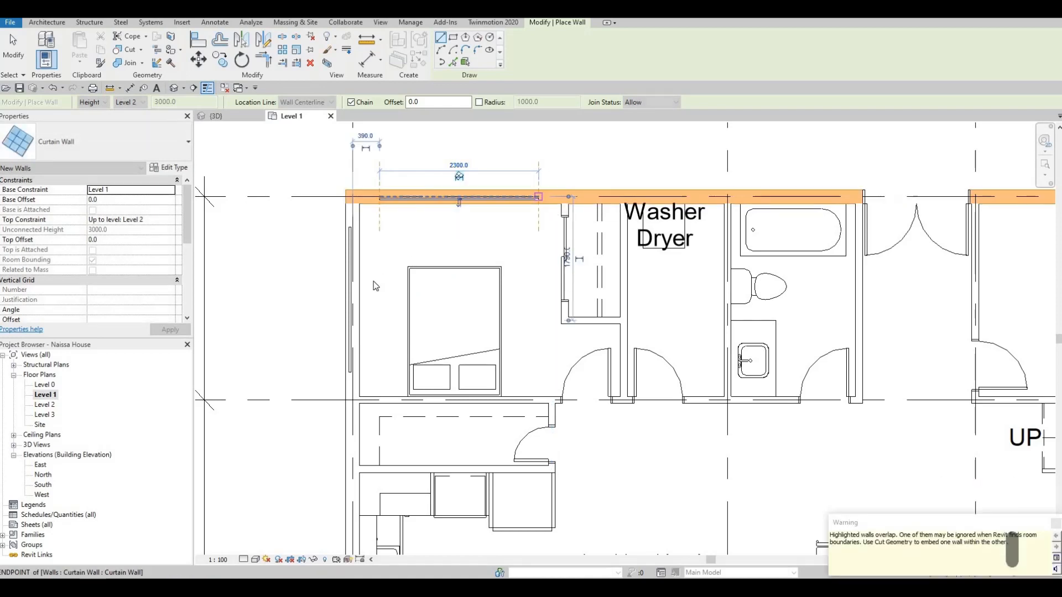
{"action": "key", "text": "Escape"}
{"action": "key", "text": "Escape"}
{"action": "key", "text": "Escape"}
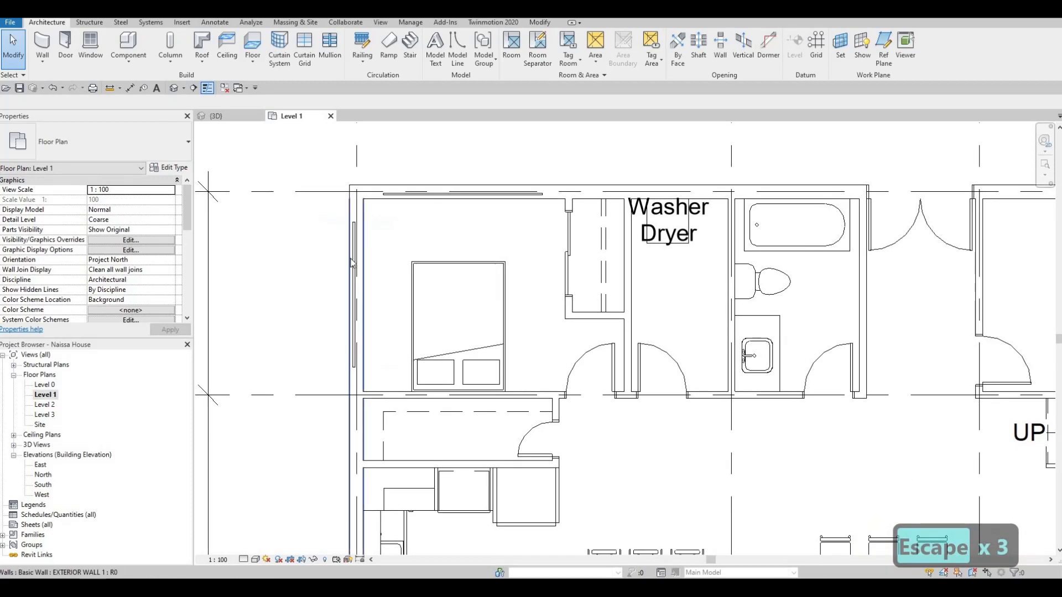
Flip the orientation of the curtain wall in the west exterior wall of the west bedroom
{"action": "scroll", "coordinate": [352, 264], "scroll_direction": "up", "scroll_amount": 2}
{"action": "left_click", "coordinate": [357, 317]}
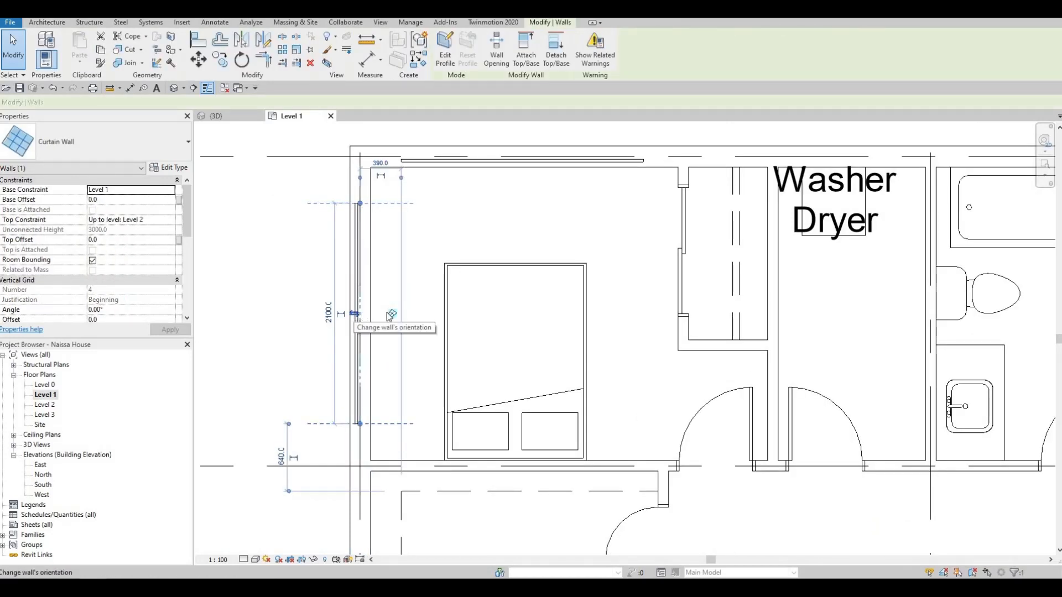
{"action": "key", "text": "Escape"}
{"action": "key", "text": "Escape"}
{"action": "scroll", "coordinate": [591, 326], "scroll_direction": "down", "scroll_amount": 5}
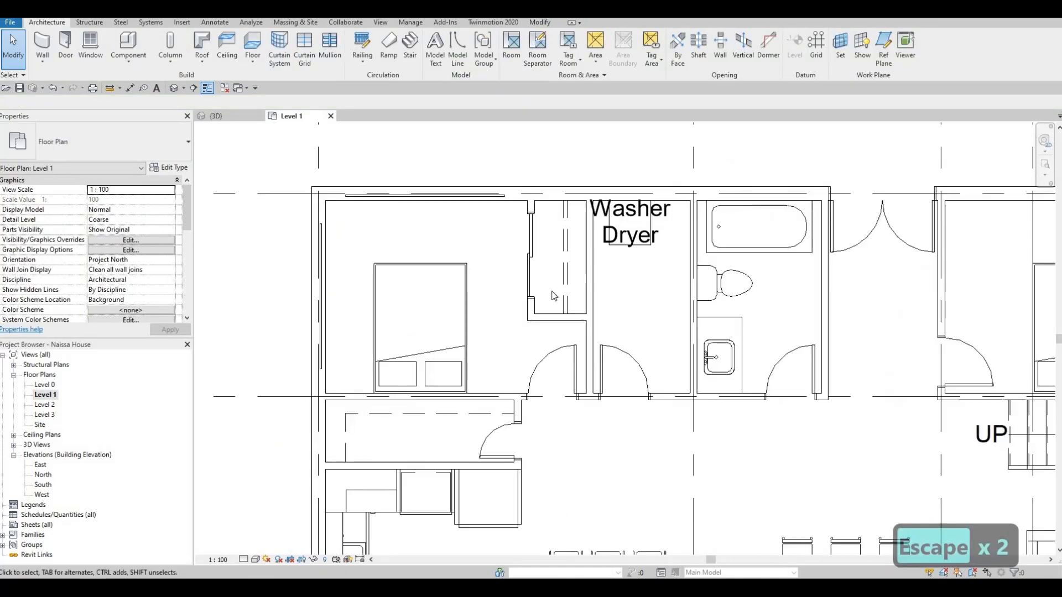
{"action": "middle_click_drag", "start_coordinate": [574, 335], "coordinate": [473, 342]}
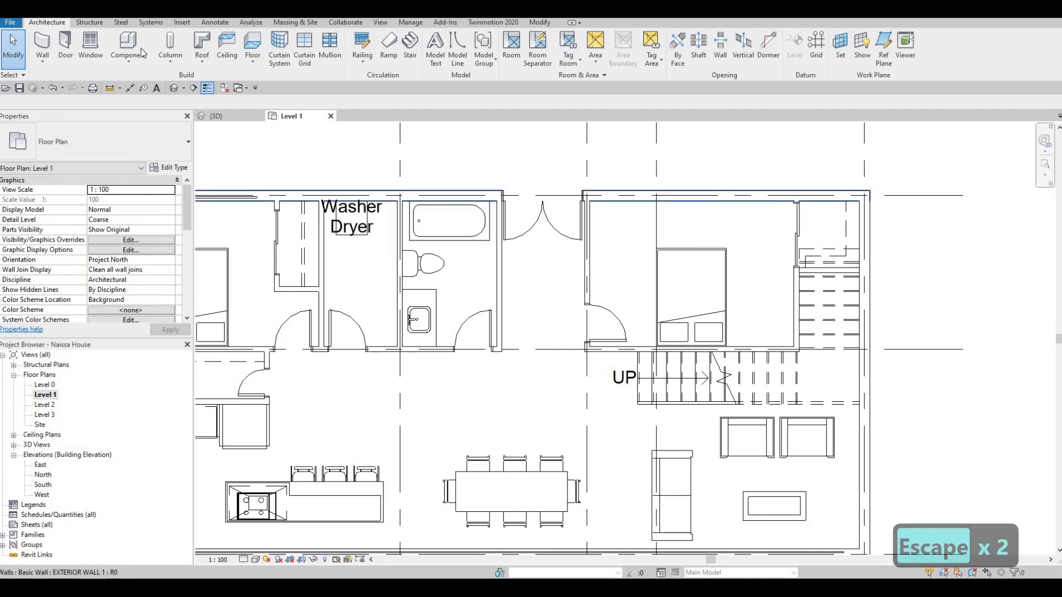
{"action": "left_click", "coordinate": [90, 44]}
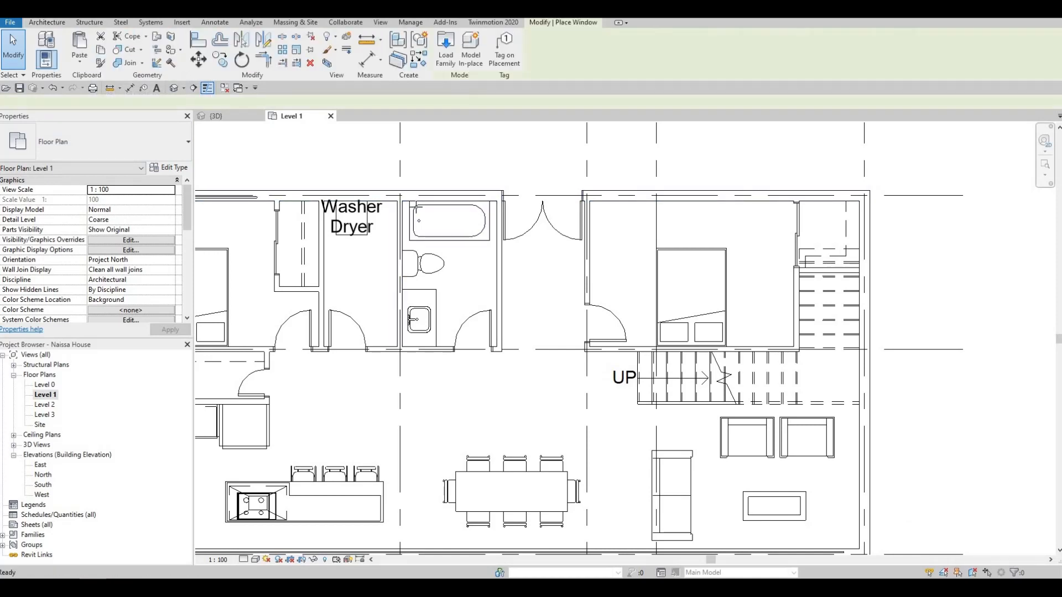
{"action": "scroll", "coordinate": [459, 155], "scroll_direction": "up", "scroll_amount": 3}
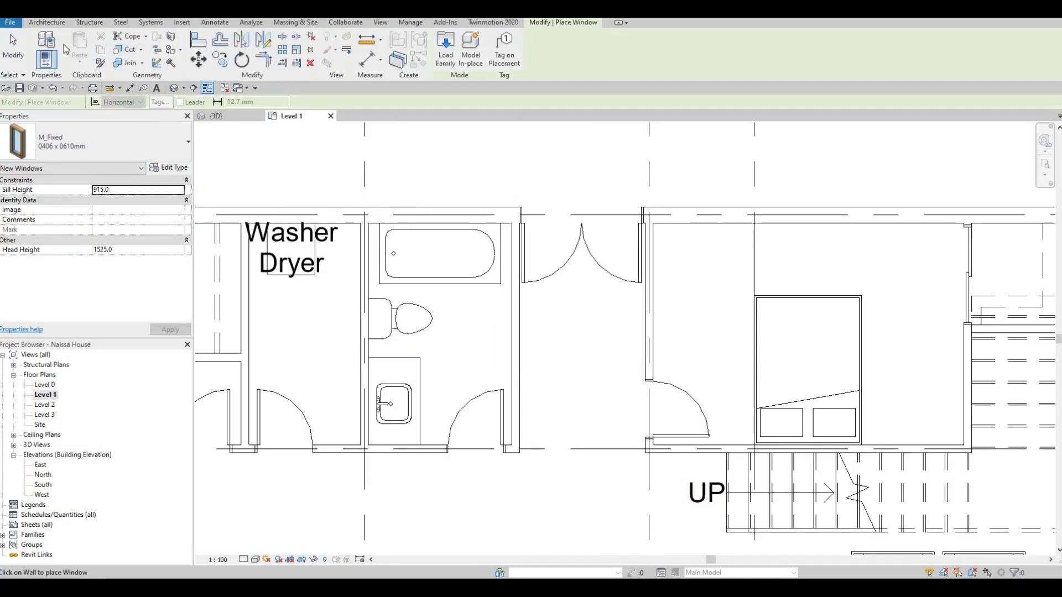
{"action": "key", "text": "Escape"}
Draw a curtain wall about 1440 mm long in the grid A exterior wall, alongside the bathtub
{"action": "key", "text": "w"}
{"action": "key", "text": "a"}
{"action": "scroll", "coordinate": [426, 175], "scroll_direction": "up", "scroll_amount": 2}
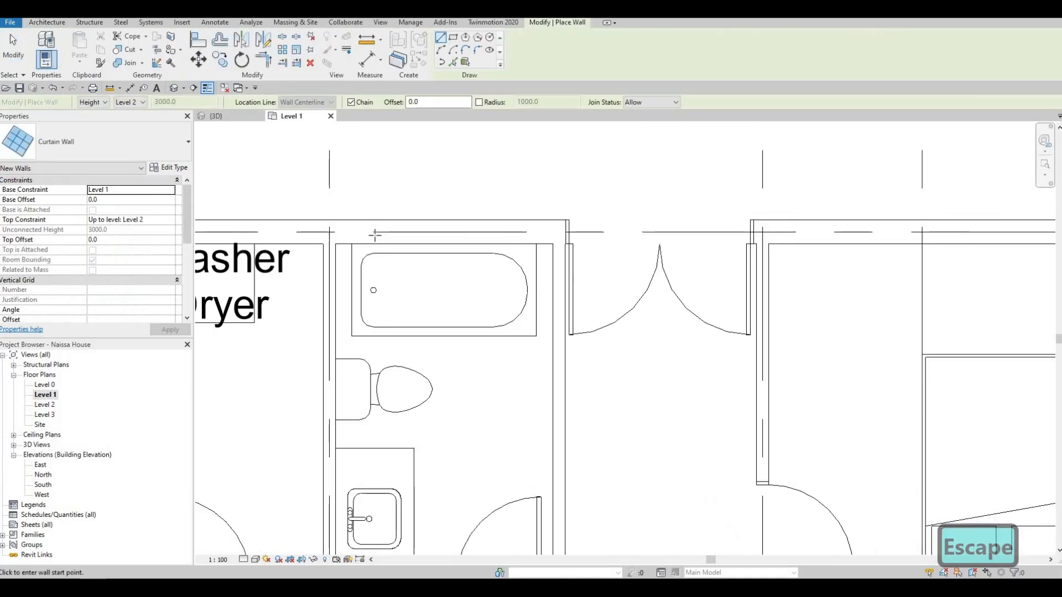
{"action": "left_click", "coordinate": [353, 231]}
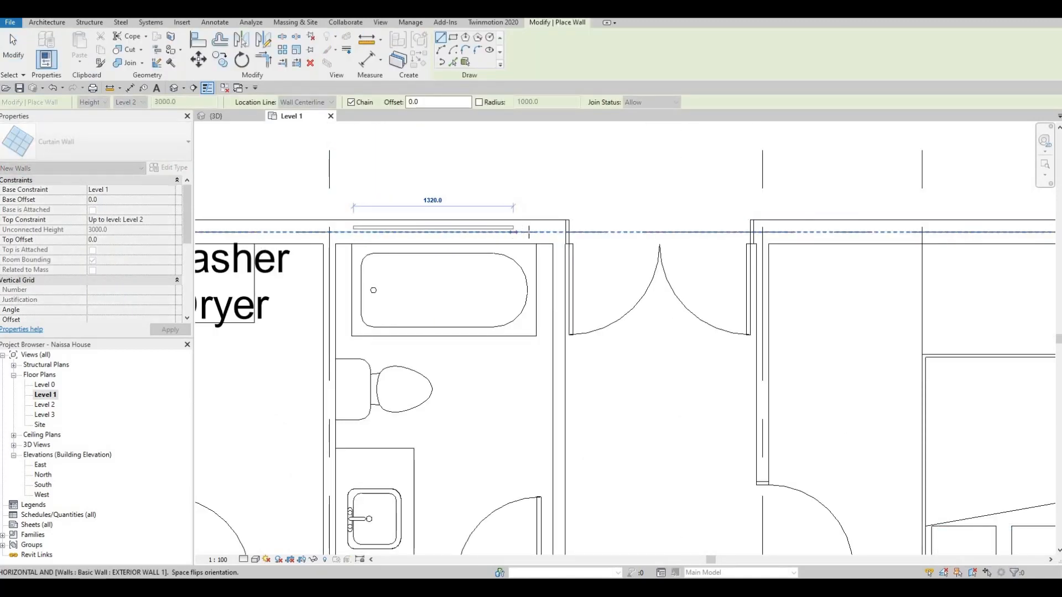
{"action": "left_click", "coordinate": [528, 232]}
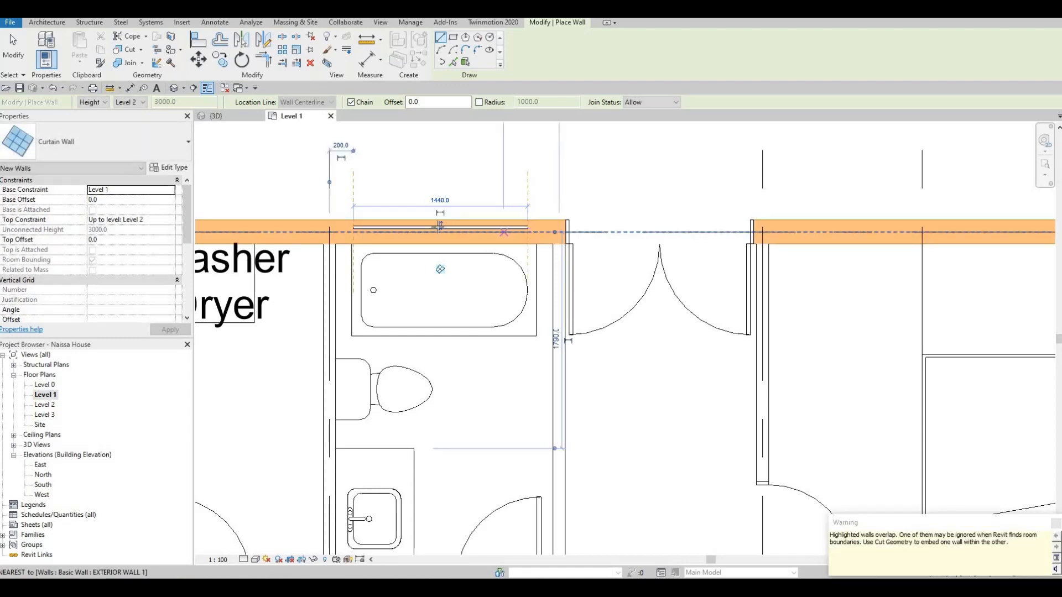
{"action": "key", "text": "Escape"}
{"action": "key", "text": "Escape"}
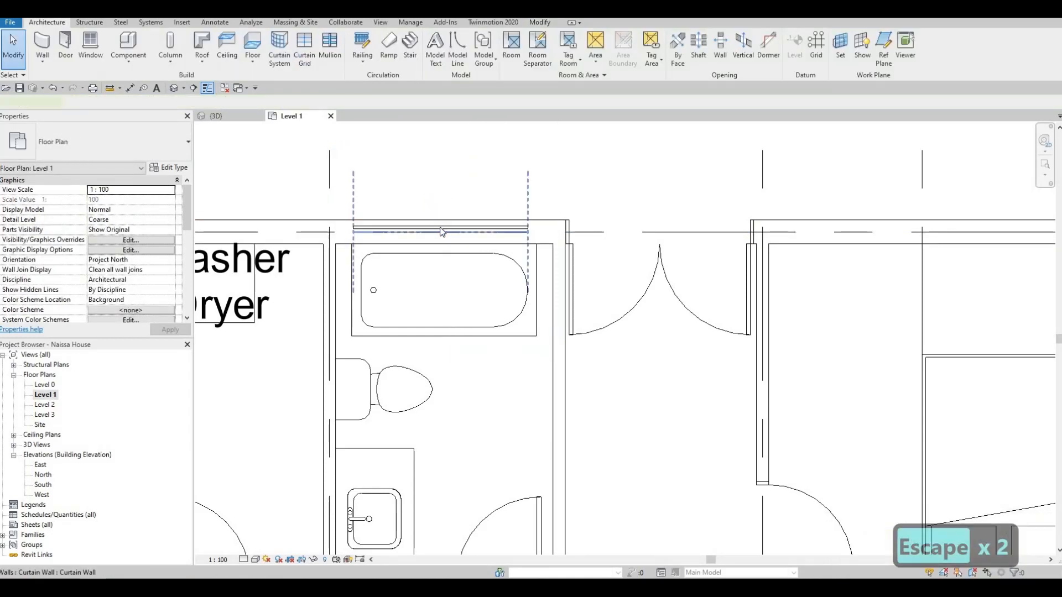
Flip the orientation of the curtain wall alongside the bathtub
{"action": "left_click", "coordinate": [441, 231]}
{"action": "scroll", "coordinate": [525, 204], "scroll_direction": "down", "scroll_amount": 2}
{"action": "scroll", "coordinate": [526, 209], "scroll_direction": "down", "scroll_amount": 2}
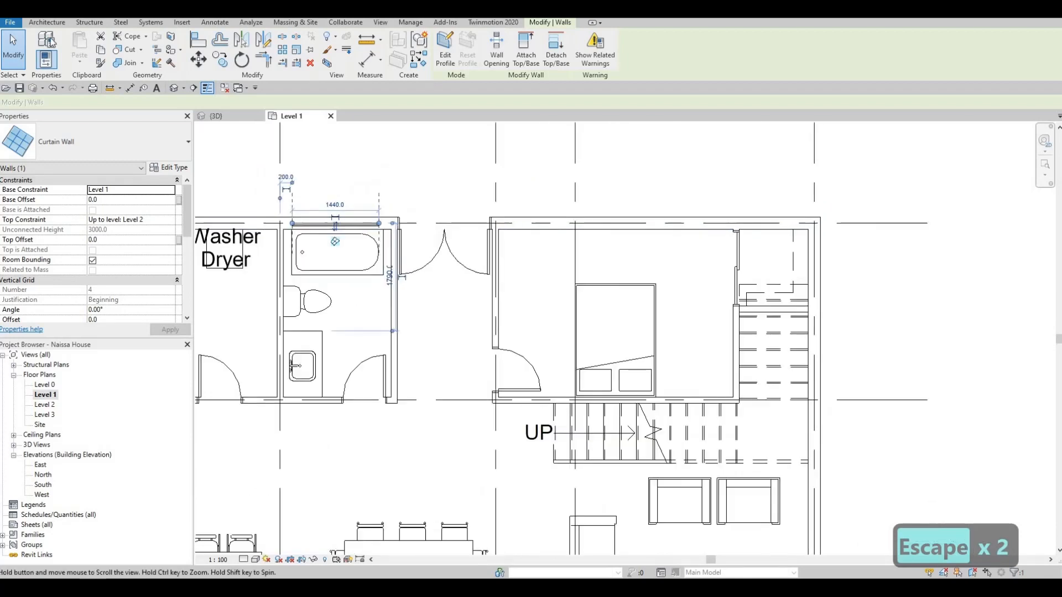
{"action": "key", "text": "Escape"}
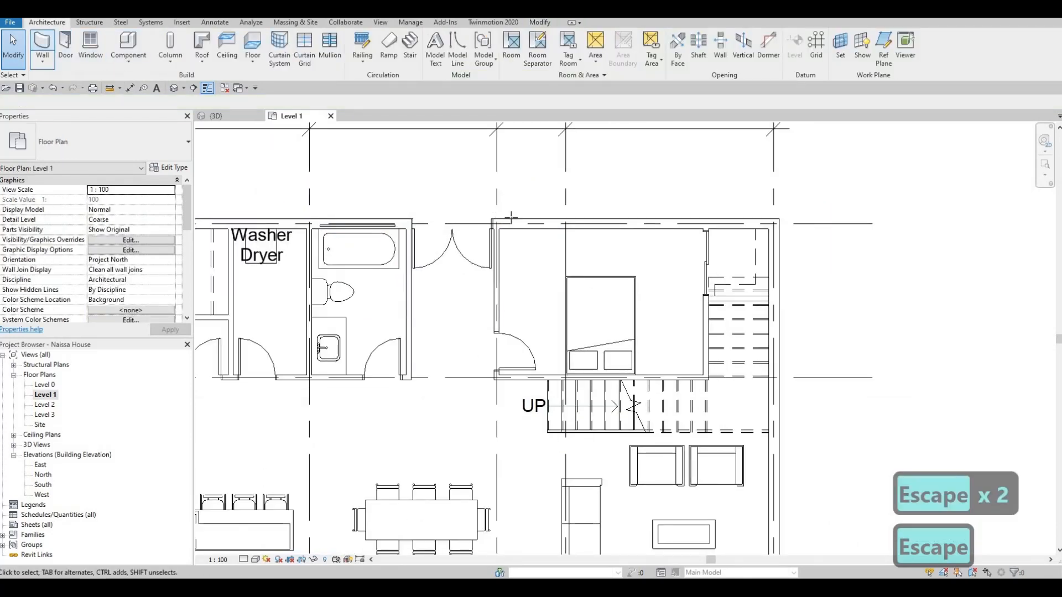
Draw a curtain wall about 3160 mm long in the grid A exterior wall of the east bedroom
{"action": "scroll", "coordinate": [539, 235], "scroll_direction": "up", "scroll_amount": 2}
{"action": "left_click", "coordinate": [544, 237]}
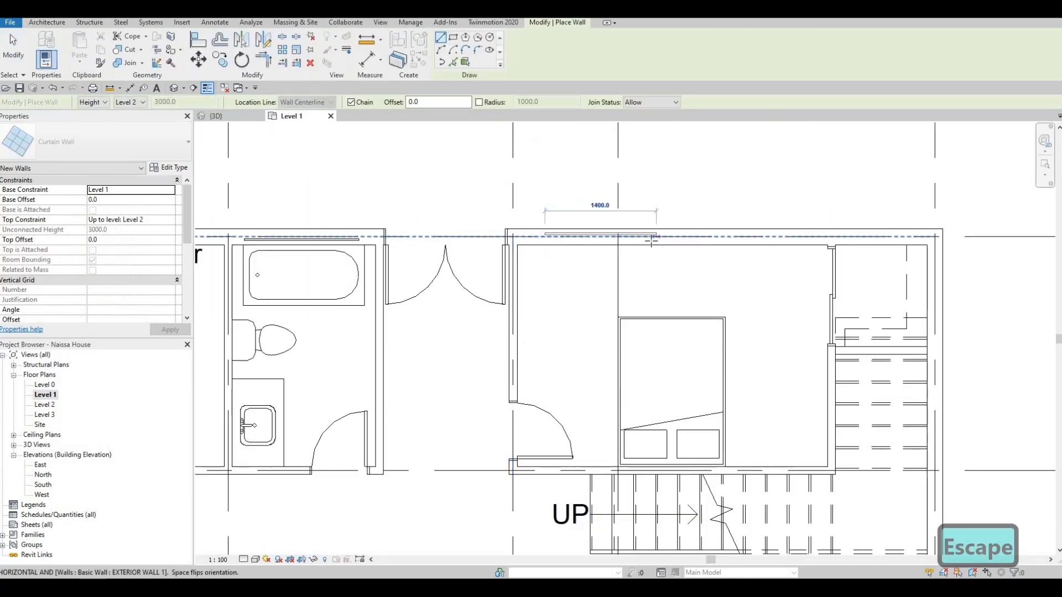
{"action": "scroll", "coordinate": [785, 239], "scroll_direction": "up", "scroll_amount": 2}
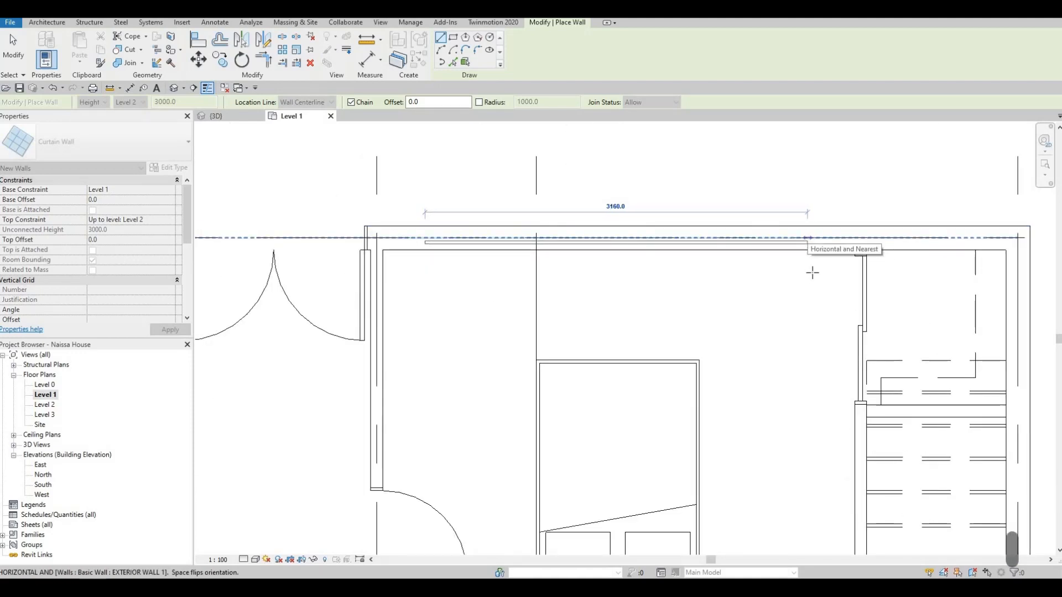
{"action": "left_click", "coordinate": [812, 272]}
{"action": "key", "text": "Escape"}
Examine the east exterior wall beside the stairs and living area for further curtain wall placement, and leave the Wall command
{"action": "scroll", "coordinate": [753, 205], "scroll_direction": "down", "scroll_amount": 3}
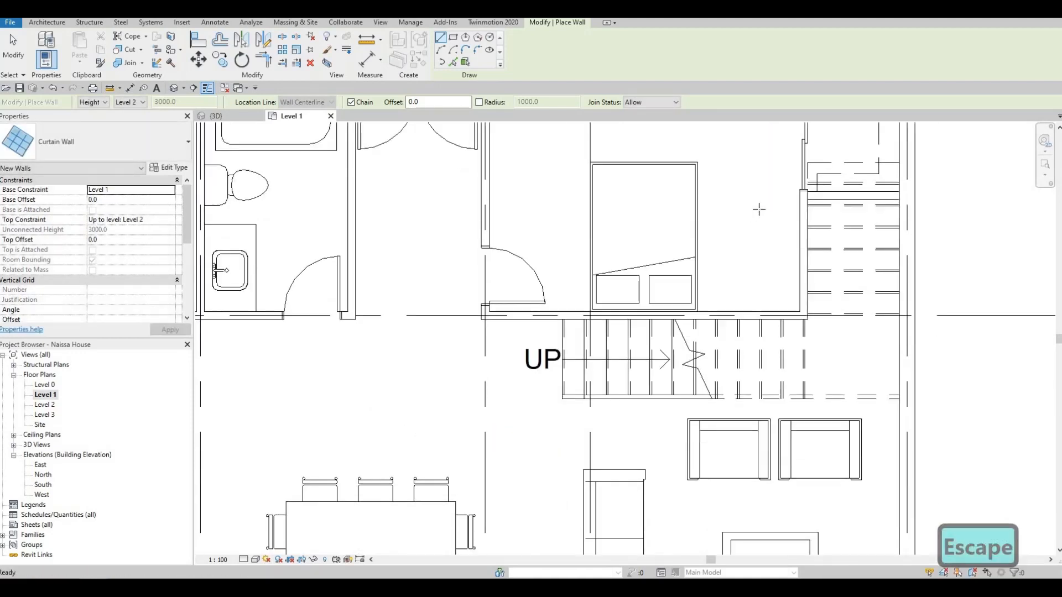
{"action": "scroll", "coordinate": [755, 208], "scroll_direction": "down", "scroll_amount": 2}
{"action": "middle_click_drag", "start_coordinate": [752, 402], "coordinate": [780, 355]}
{"action": "scroll", "coordinate": [779, 357], "scroll_direction": "down", "scroll_amount": 1}
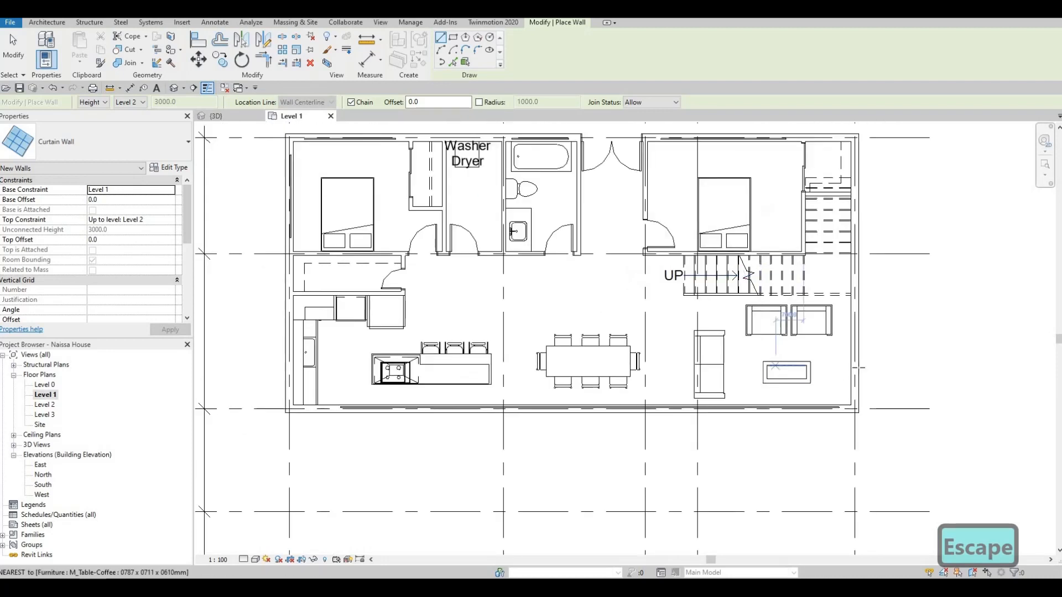
{"action": "scroll", "coordinate": [860, 368], "scroll_direction": "up", "scroll_amount": 4}
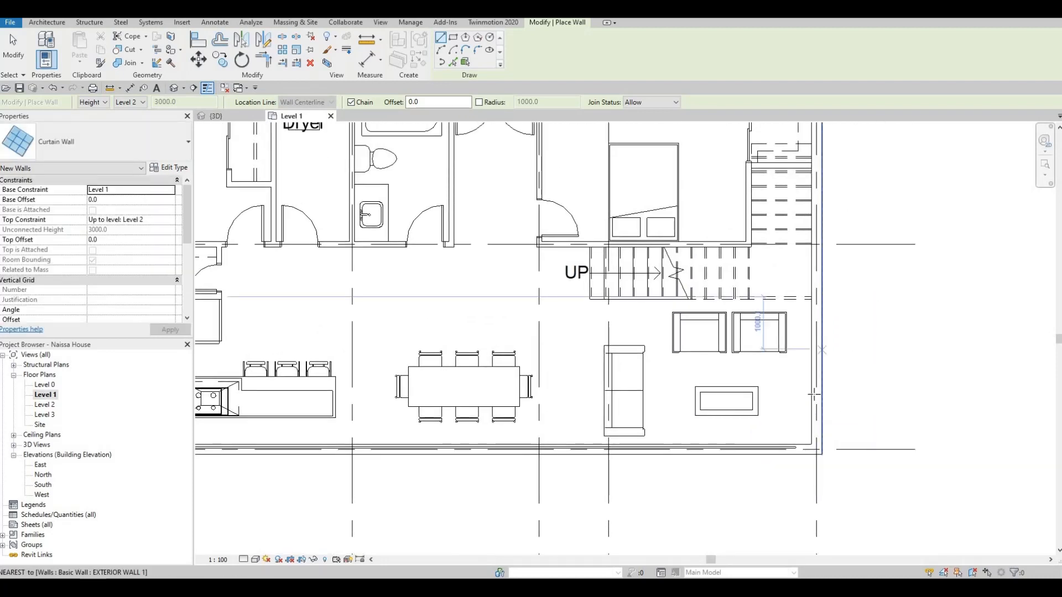
{"action": "middle_click_drag", "start_coordinate": [807, 329], "coordinate": [774, 432]}
{"action": "mouse_move", "coordinate": [800, 377]}
{"action": "middle_mouse_down"}
{"action": "mouse_move", "coordinate": [817, 301]}
{"action": "mouse_move", "coordinate": [803, 386]}
{"action": "middle_mouse_up"}
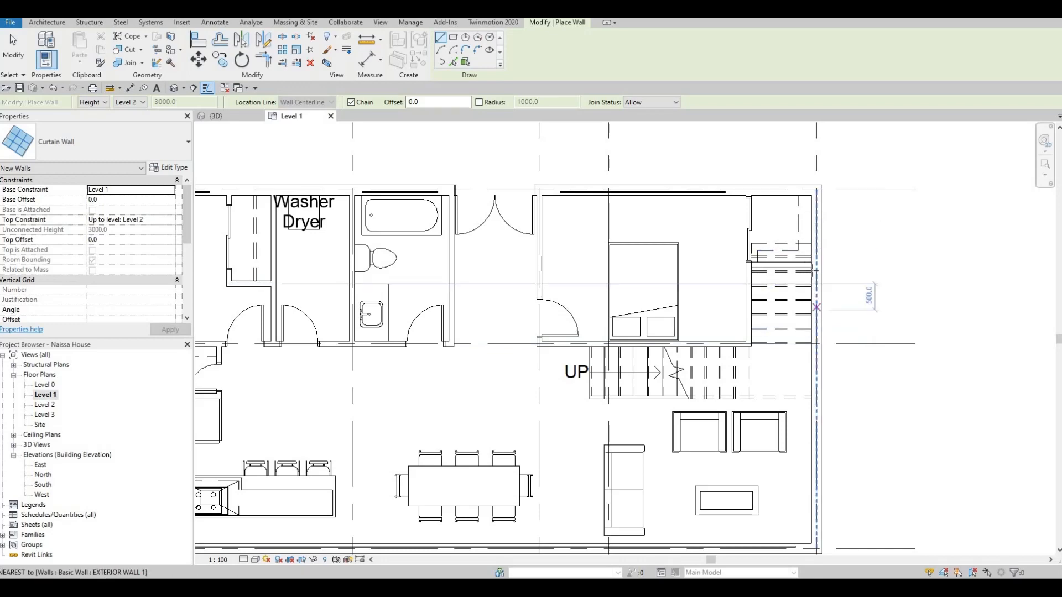
{"action": "scroll", "coordinate": [794, 311], "scroll_direction": "down", "scroll_amount": 2}
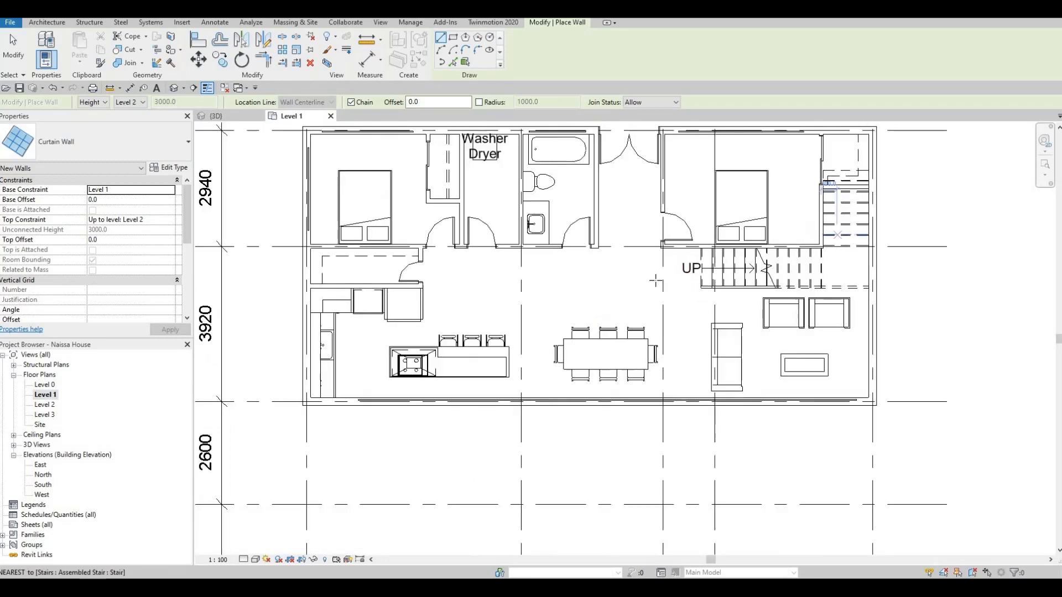
{"action": "scroll", "coordinate": [667, 269], "scroll_direction": "down", "scroll_amount": 1}
{"action": "key", "text": "Escape"}
{"action": "key", "text": "Escape"}
Cut the grid C exterior wall with the long curtain wall along the kitchen, dining and living area
{"action": "middle_click_drag", "start_coordinate": [562, 313], "coordinate": [578, 352]}
{"action": "scroll", "coordinate": [628, 337], "scroll_direction": "up", "scroll_amount": 2}
{"action": "middle_click_drag", "start_coordinate": [350, 284], "coordinate": [308, 292]}
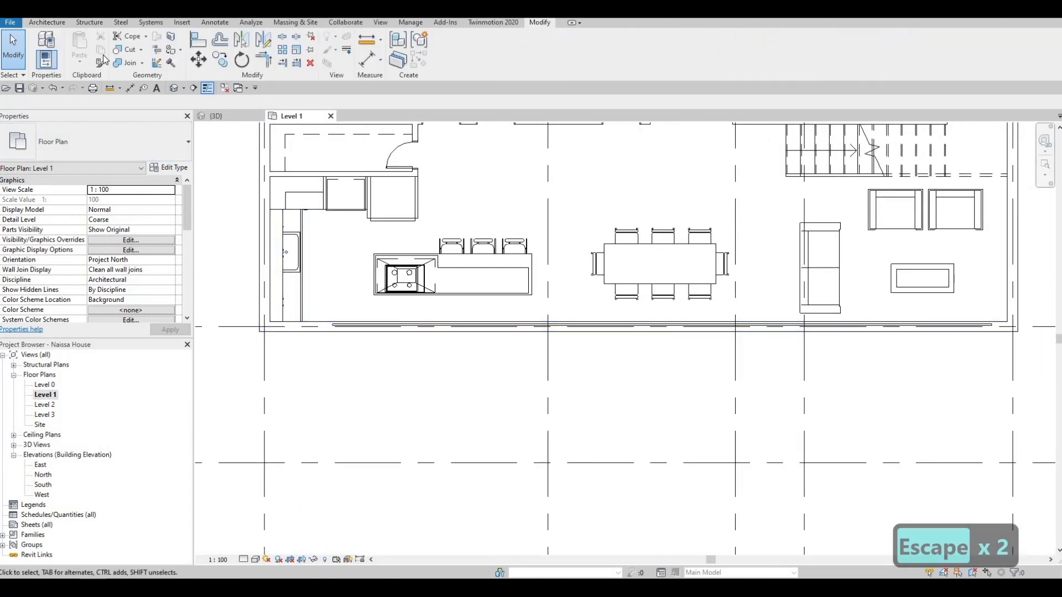
{"action": "left_click", "coordinate": [125, 53]}
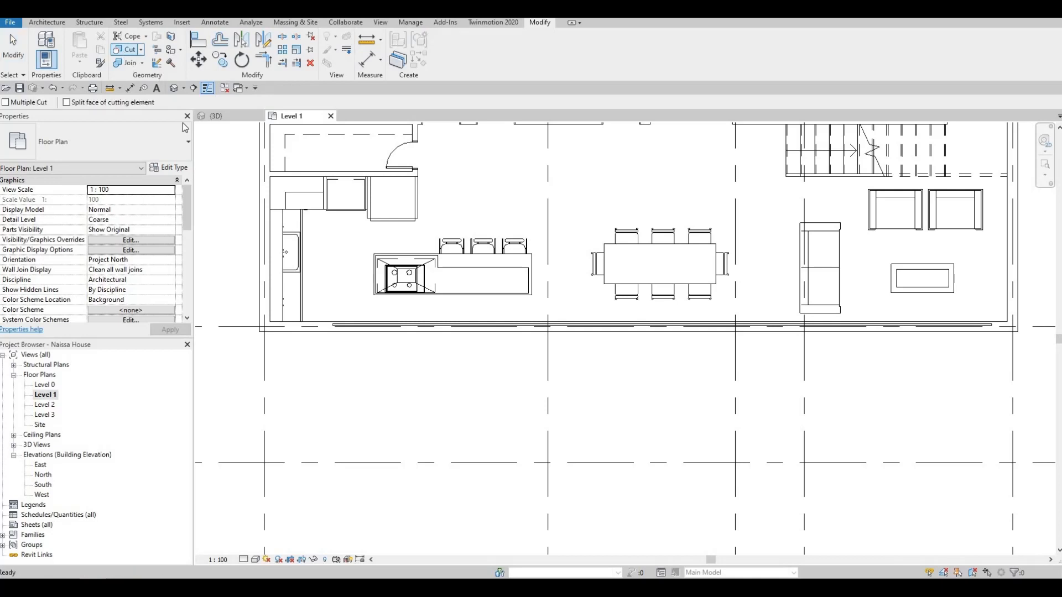
{"action": "left_click", "coordinate": [328, 332]}
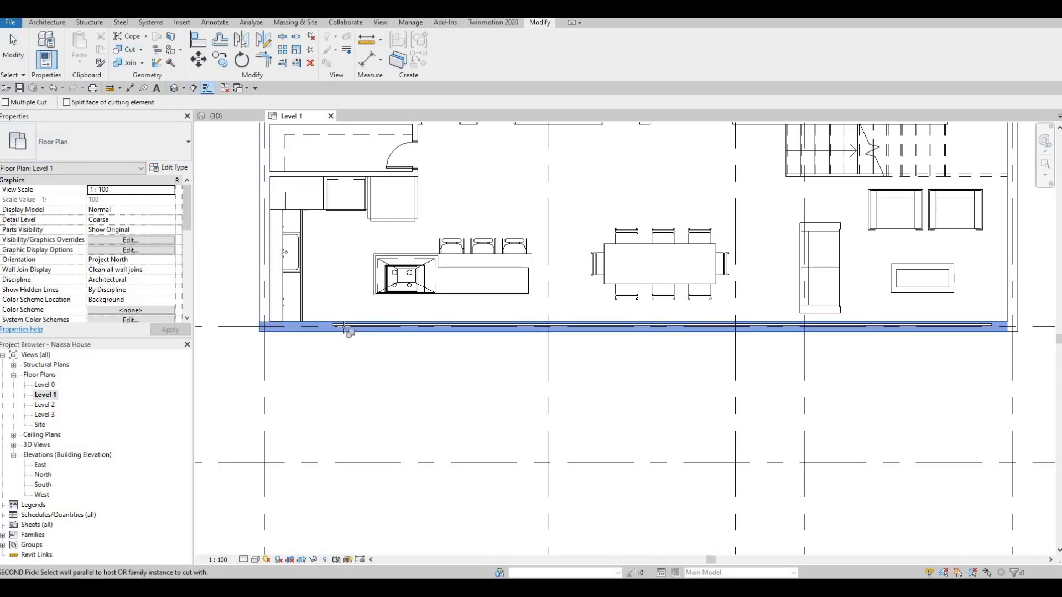
{"action": "left_click", "coordinate": [343, 326]}
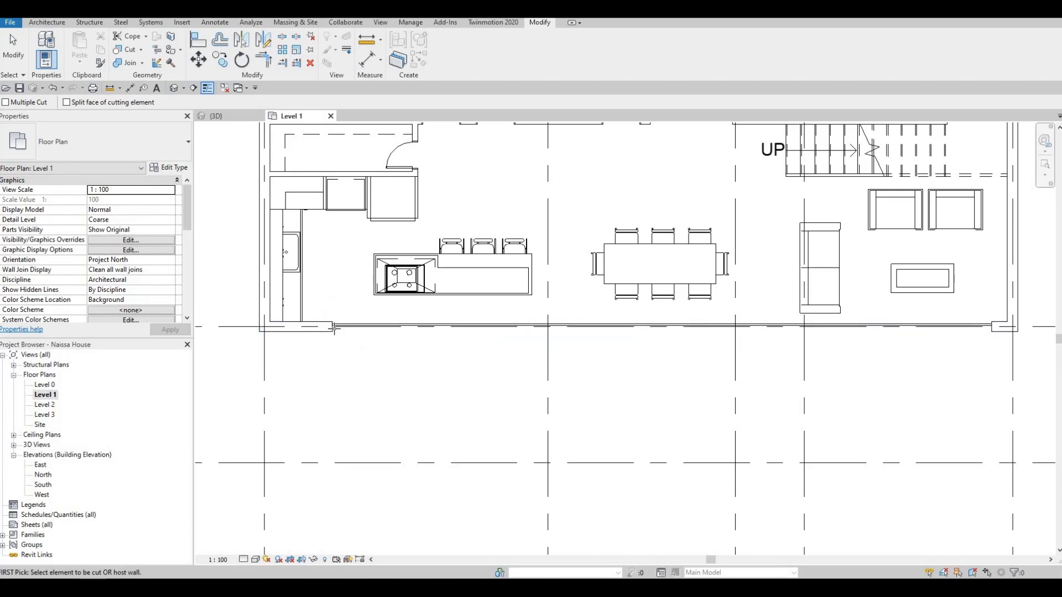
{"action": "scroll", "coordinate": [995, 331], "scroll_direction": "up", "scroll_amount": 8}
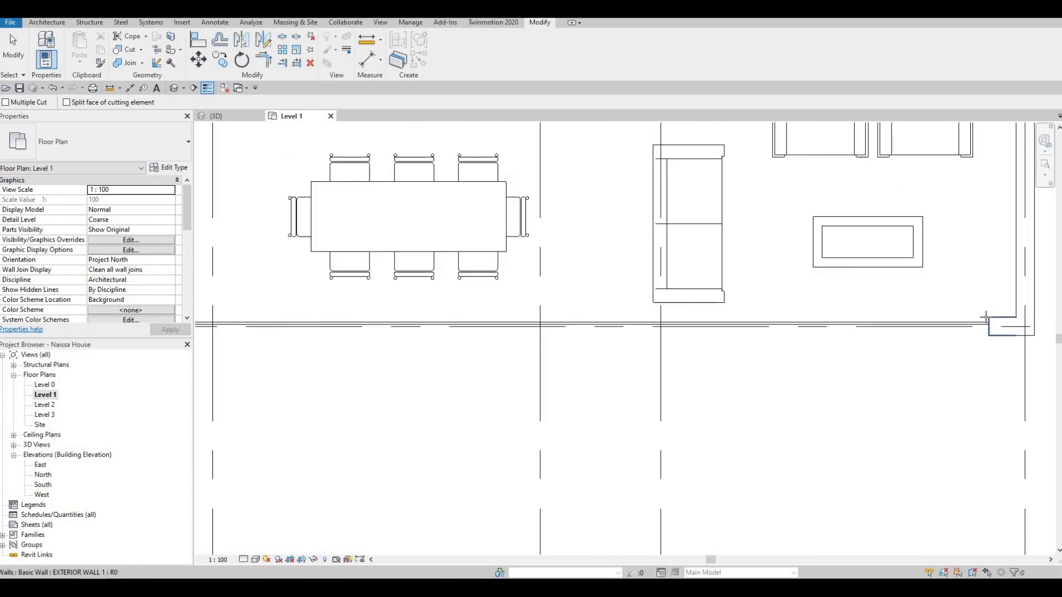
Cut the west exterior wall with the curtain wall beside the west bedroom's bed
{"action": "scroll", "coordinate": [697, 274], "scroll_direction": "down", "scroll_amount": 9}
{"action": "middle_click_drag", "start_coordinate": [544, 343], "coordinate": [673, 386]}
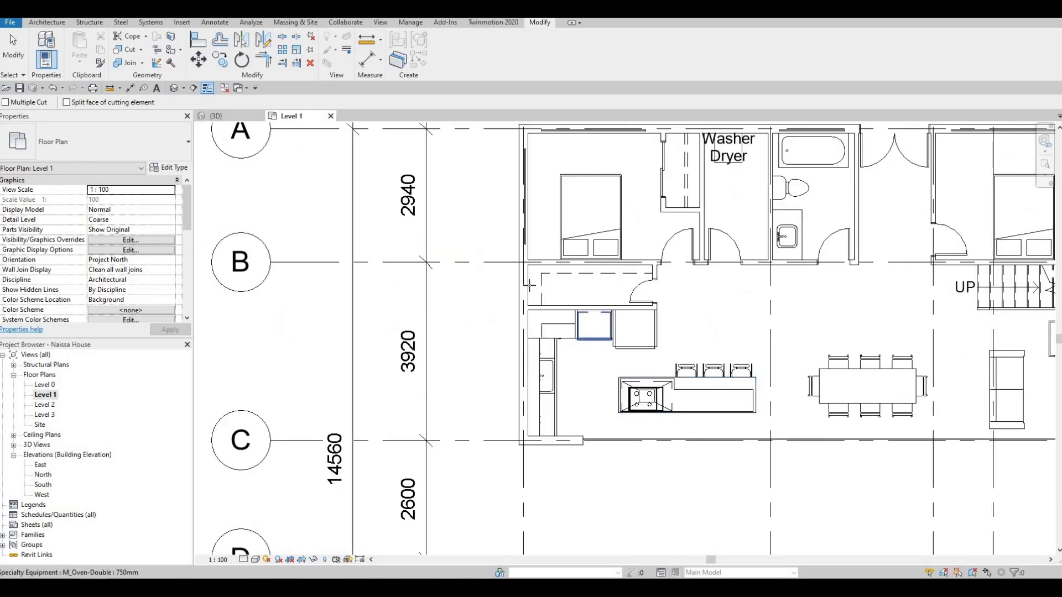
{"action": "middle_click_drag", "start_coordinate": [521, 223], "coordinate": [513, 285]}
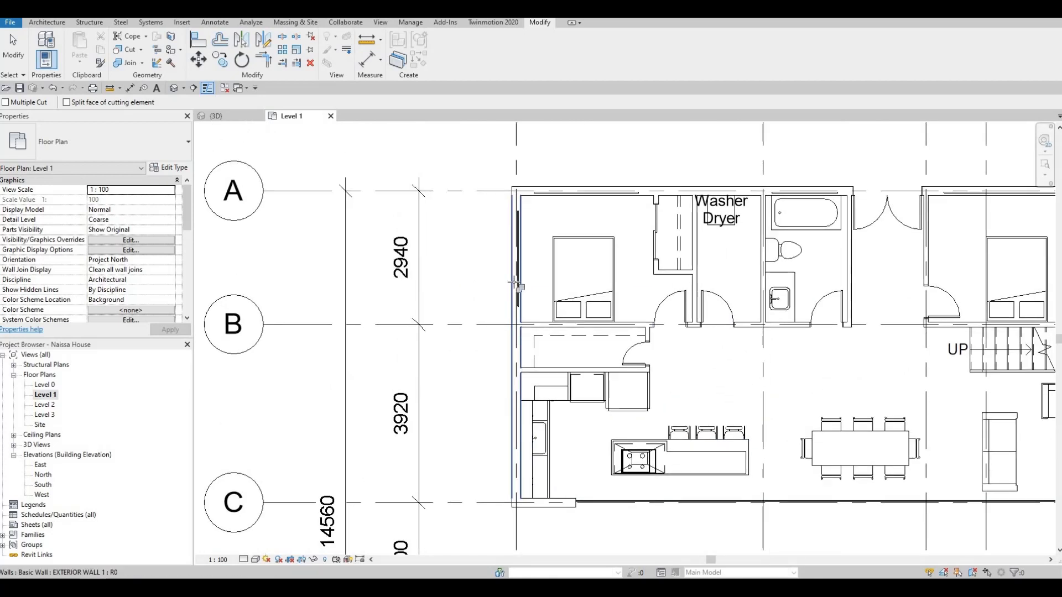
{"action": "left_click", "coordinate": [514, 285]}
{"action": "scroll", "coordinate": [516, 250], "scroll_direction": "up", "scroll_amount": 3}
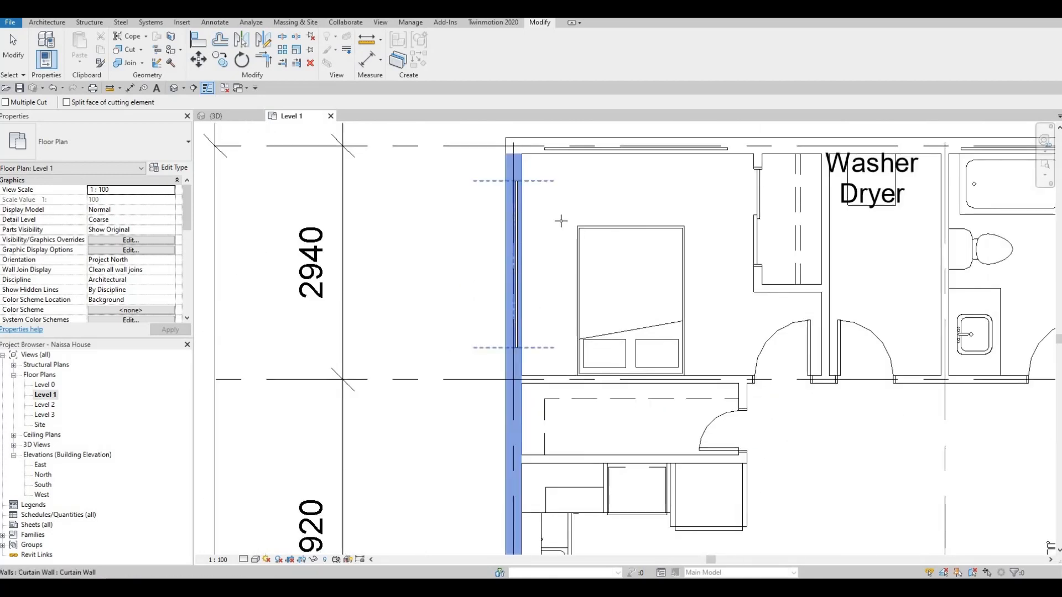
Cut the grid A exterior wall with the west bedroom's curtain wall
{"action": "middle_click_drag", "start_coordinate": [751, 142], "coordinate": [707, 240]}
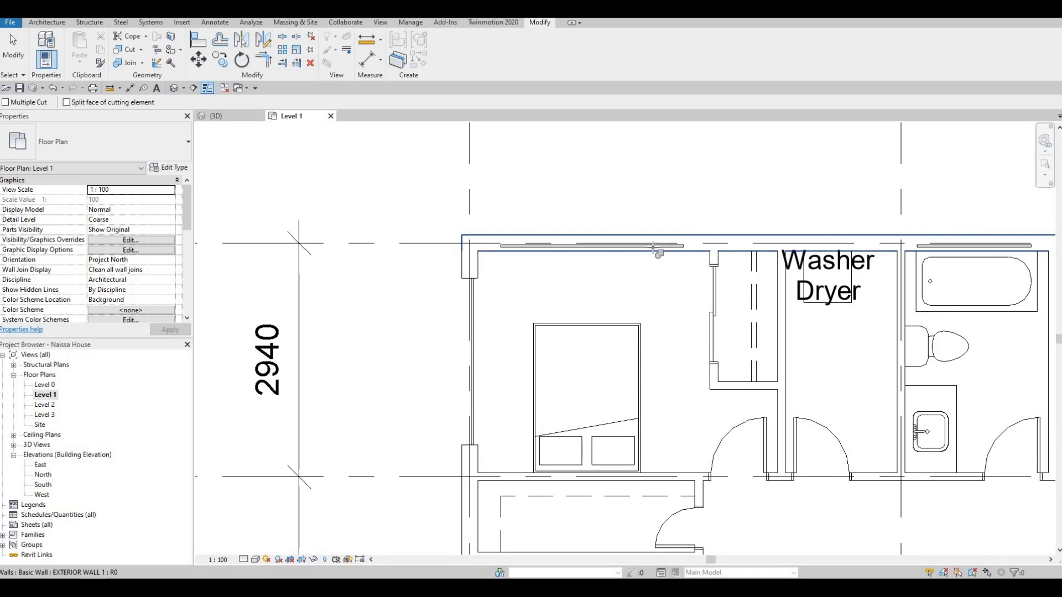
{"action": "left_click", "coordinate": [652, 248]}
{"action": "left_click", "coordinate": [652, 246]}
Cut the grid A exterior wall with the east bedroom's curtain wall and leave the Cut command
{"action": "middle_click_drag", "start_coordinate": [959, 257], "coordinate": [550, 220]}
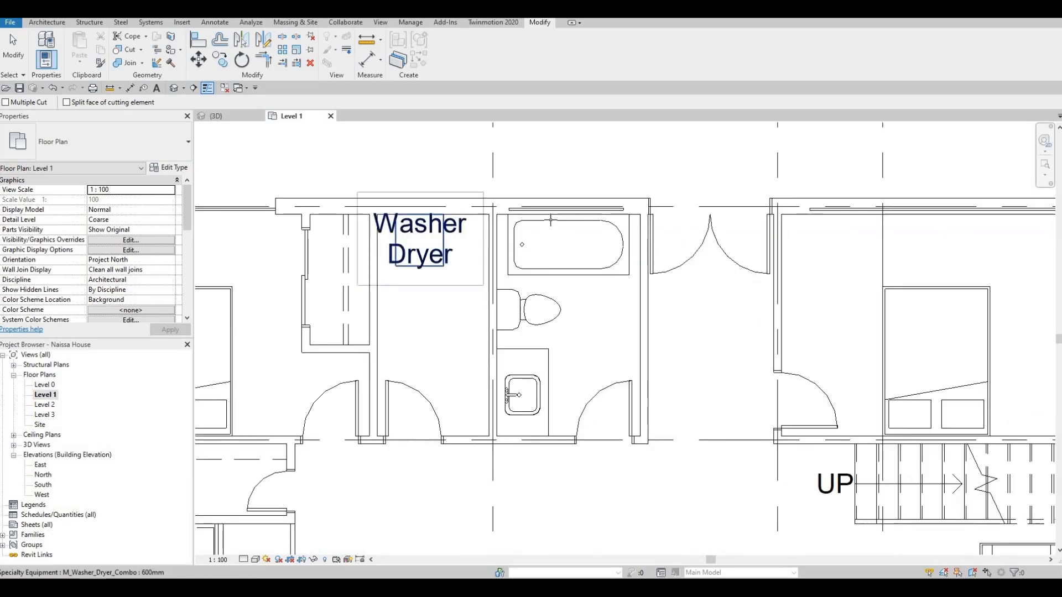
{"action": "middle_click_drag", "start_coordinate": [849, 209], "coordinate": [556, 214]}
{"action": "left_click", "coordinate": [555, 214]}
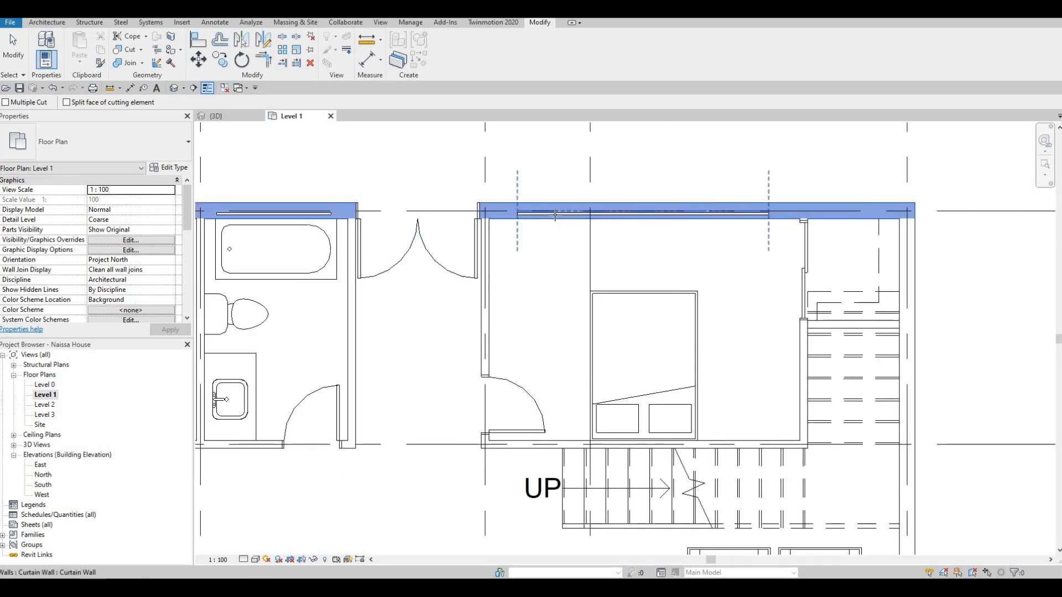
{"action": "left_click", "coordinate": [555, 215]}
{"action": "scroll", "coordinate": [657, 176], "scroll_direction": "down", "scroll_amount": 4}
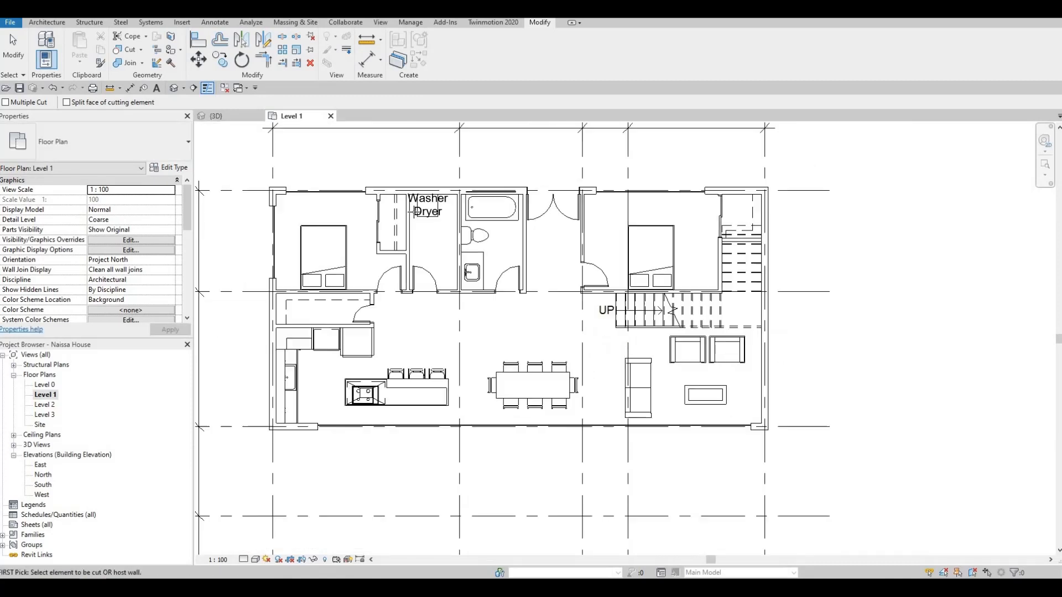
{"action": "middle_click_drag", "start_coordinate": [416, 212], "coordinate": [461, 137]}
{"action": "key", "text": "Escape"}
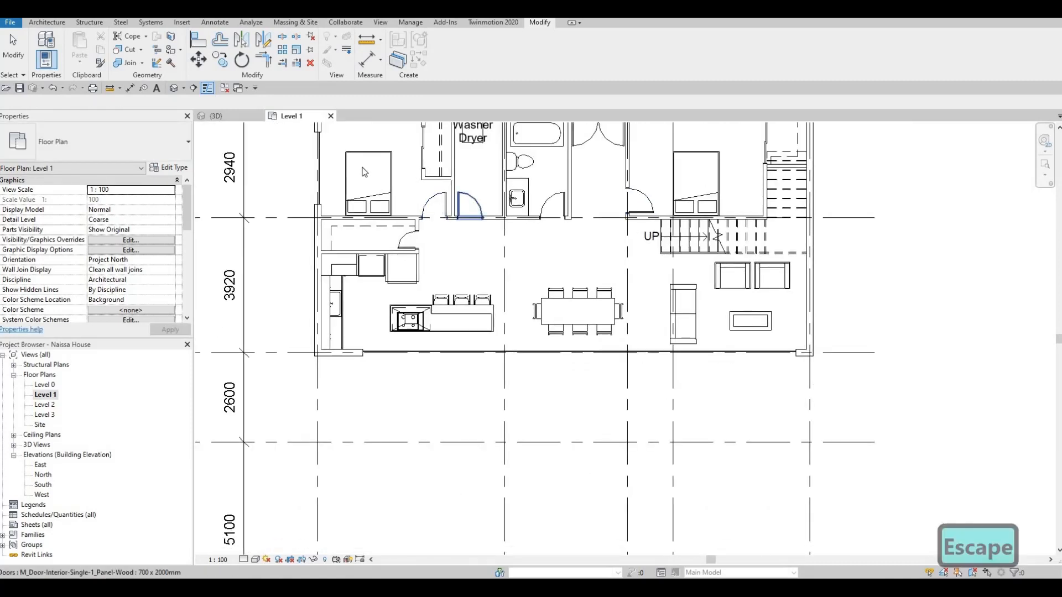
{"action": "key", "text": "Escape"}
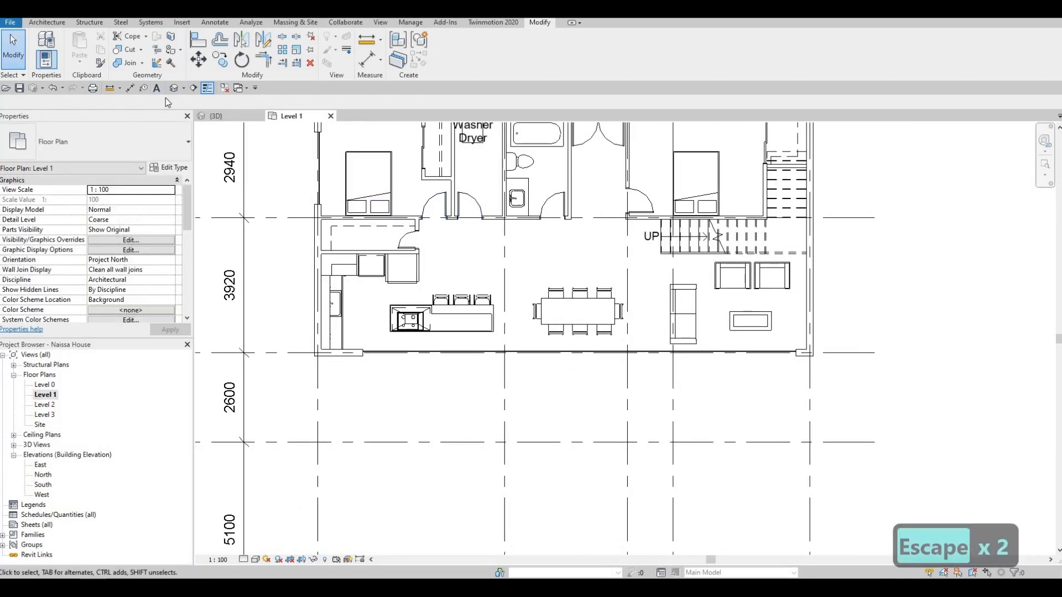
In the 3D view, lower the top of the long grid C curtain wall to about 130 mm below Level 2
{"action": "left_click", "coordinate": [174, 88]}
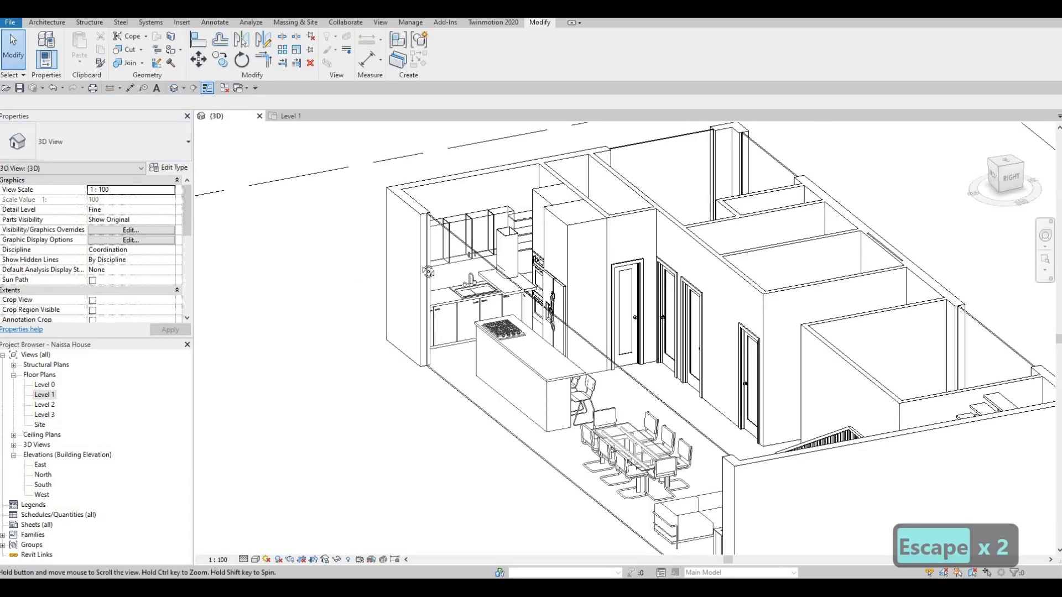
{"action": "middle_click_drag", "start_coordinate": [540, 344], "coordinate": [600, 252]}
{"action": "middle_click_drag", "start_coordinate": [502, 336], "coordinate": [472, 300], "text": "shift"}
{"action": "scroll", "coordinate": [553, 322], "scroll_direction": "down", "scroll_amount": 2}
{"action": "left_click", "coordinate": [568, 215]}
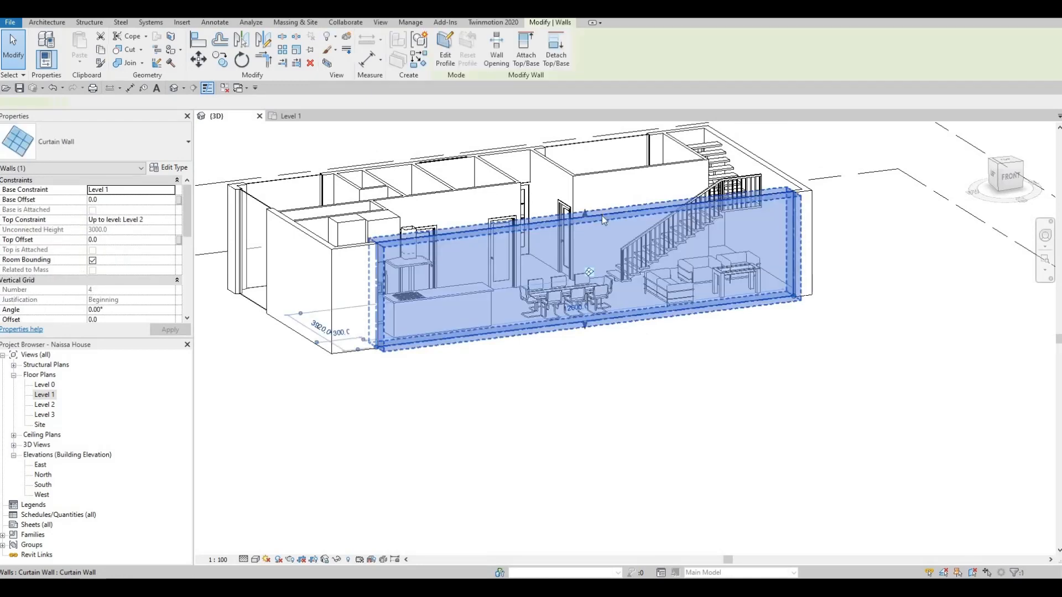
{"action": "scroll", "coordinate": [601, 221], "scroll_direction": "up", "scroll_amount": 2}
{"action": "left_click_drag", "start_coordinate": [604, 227], "coordinate": [604, 233]}
{"action": "key", "text": "Escape"}
{"action": "scroll", "coordinate": [372, 266], "scroll_direction": "up", "scroll_amount": 4}
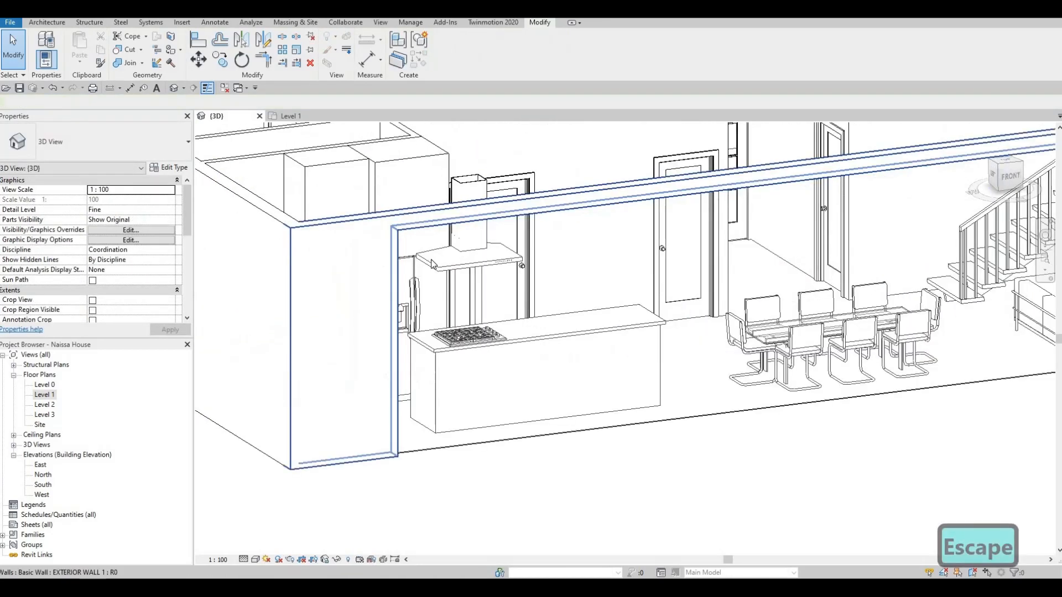
Lower the top of the long grid C curtain wall further to leave a deeper strip of host wall above it
{"action": "scroll", "coordinate": [890, 262], "scroll_direction": "down", "scroll_amount": 3}
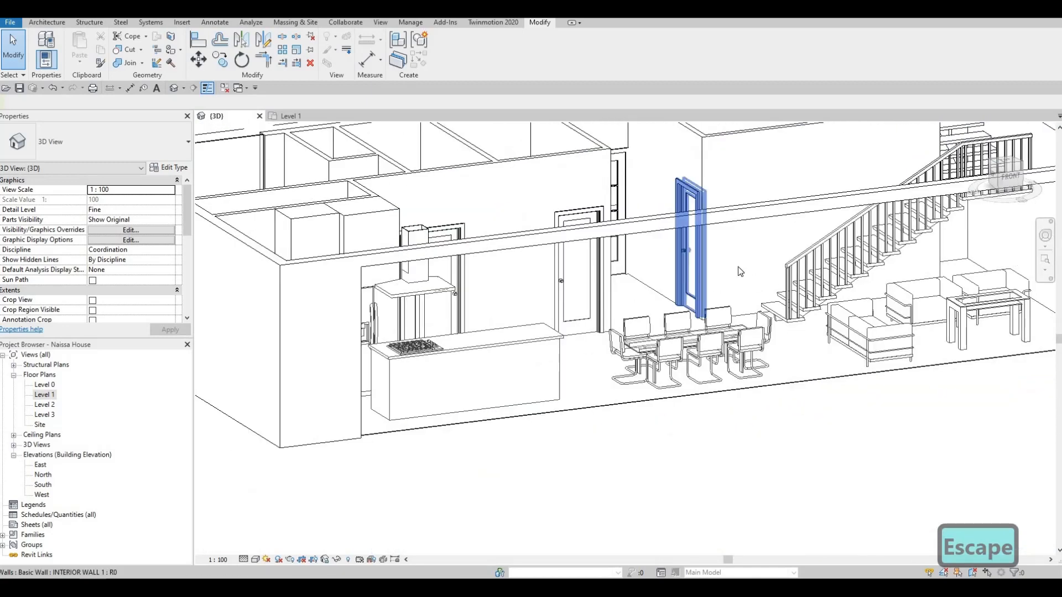
{"action": "scroll", "coordinate": [714, 235], "scroll_direction": "down", "scroll_amount": 1}
{"action": "left_click", "coordinate": [713, 235]}
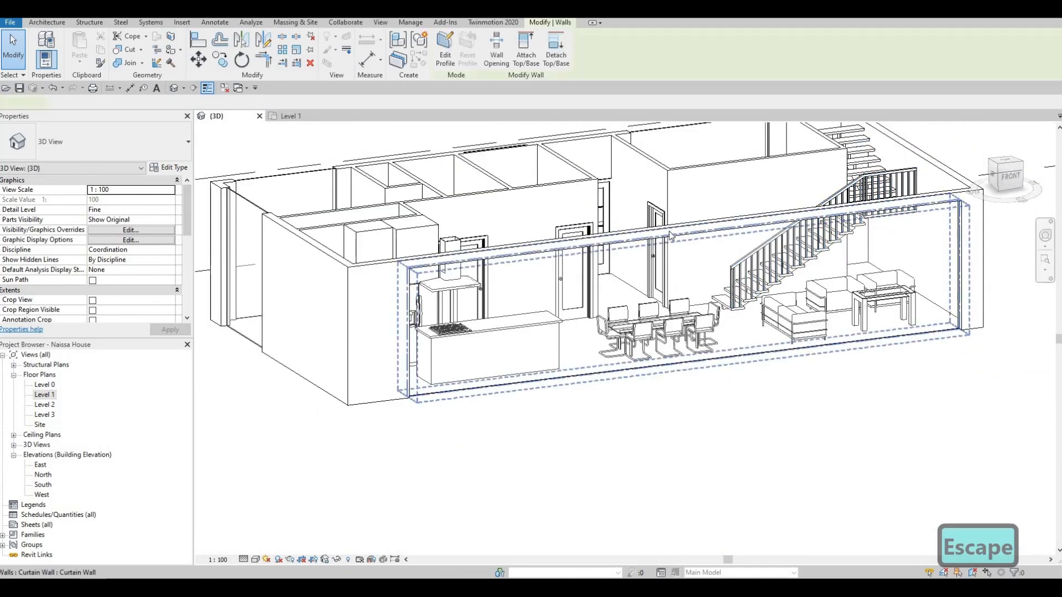
{"action": "scroll", "coordinate": [668, 237], "scroll_direction": "up", "scroll_amount": 2}
{"action": "left_click_drag", "start_coordinate": [668, 239], "coordinate": [669, 252]}
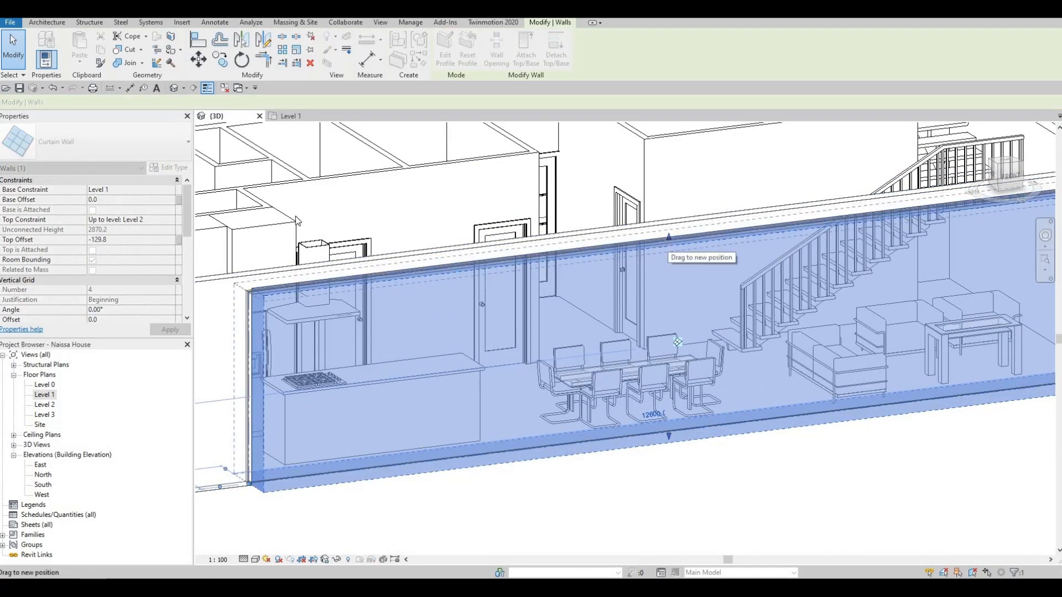
{"action": "scroll", "coordinate": [503, 289], "scroll_direction": "down", "scroll_amount": 2}
{"action": "key", "text": "Escape"}
{"action": "scroll", "coordinate": [503, 290], "scroll_direction": "down", "scroll_amount": 1}
{"action": "middle_click_drag", "start_coordinate": [379, 304], "coordinate": [494, 308]}
{"action": "key", "text": "Escape"}
{"action": "middle_click_drag", "start_coordinate": [496, 367], "coordinate": [515, 381]}
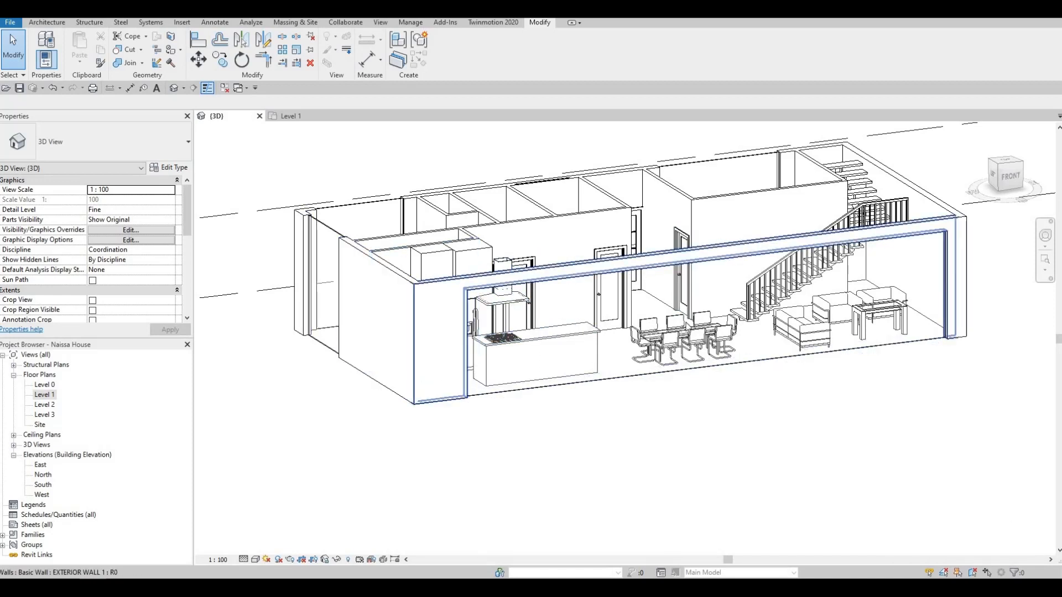
Align the tops of the west bedroom's two curtain walls with the top of the long grid C curtain wall
{"action": "key", "text": "a"}
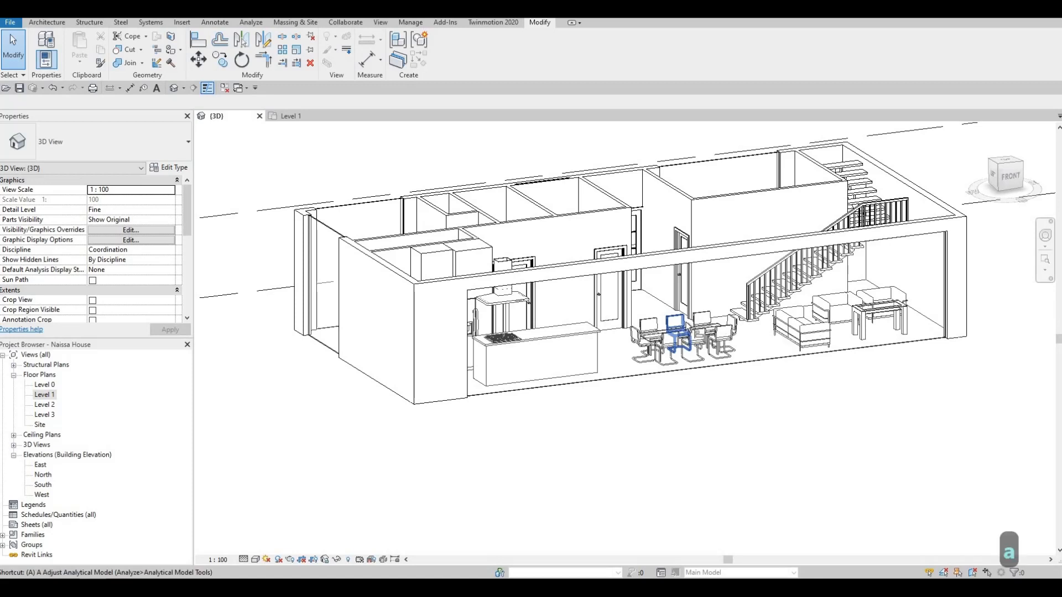
{"action": "key", "text": "l"}
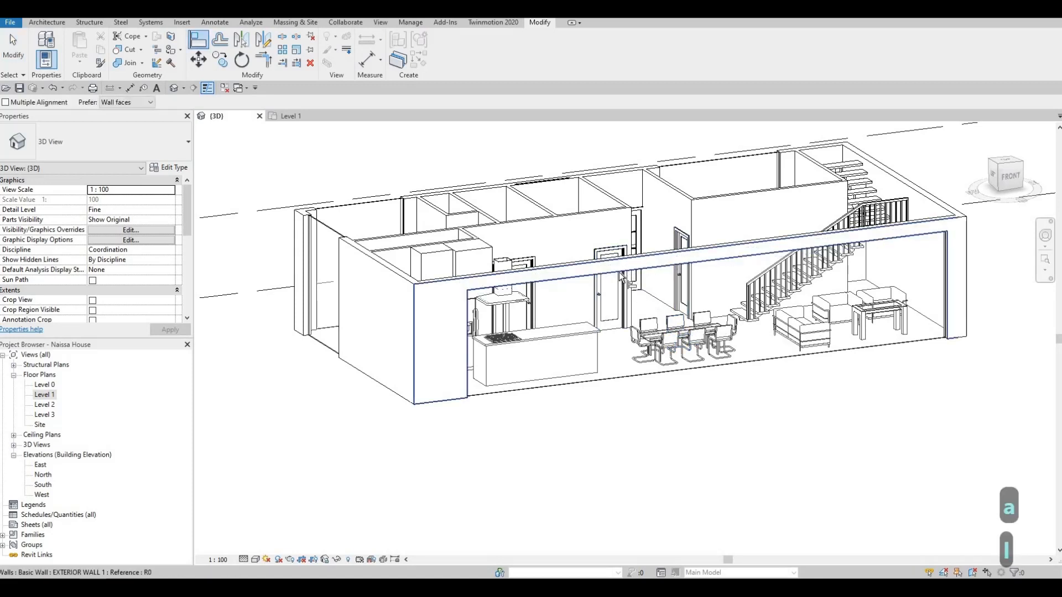
{"action": "left_click", "coordinate": [408, 288]}
{"action": "middle_click_drag", "start_coordinate": [773, 353], "coordinate": [931, 383]}
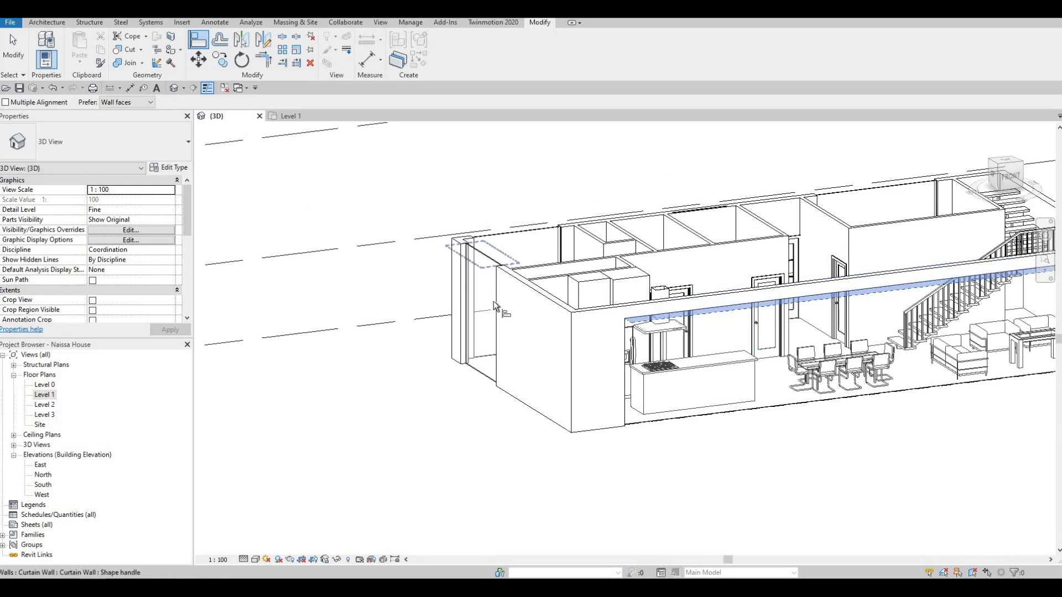
{"action": "middle_click_drag", "start_coordinate": [569, 347], "coordinate": [773, 327], "text": "shift"}
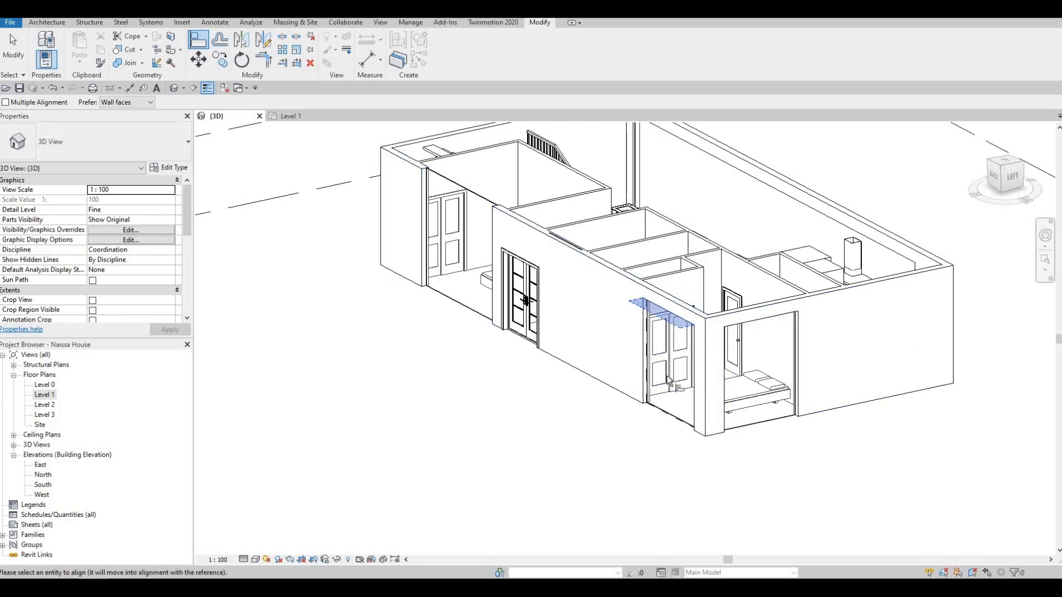
{"action": "middle_click_drag", "start_coordinate": [668, 379], "coordinate": [741, 392]}
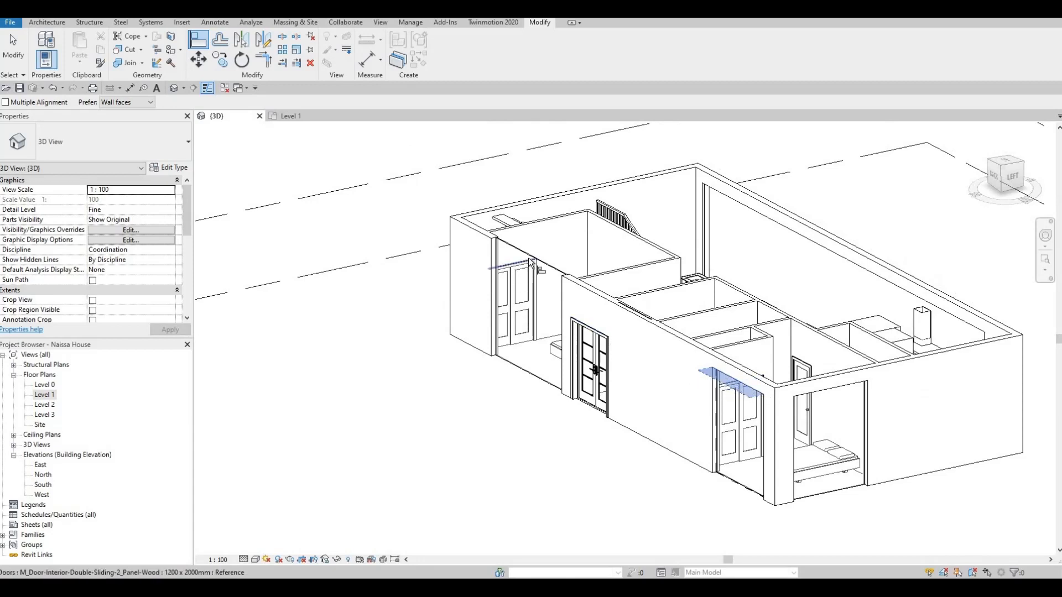
Align the top of the east bedroom's curtain wall with the west bedroom's grid A curtain wall and check the model
{"action": "left_click", "coordinate": [551, 287]}
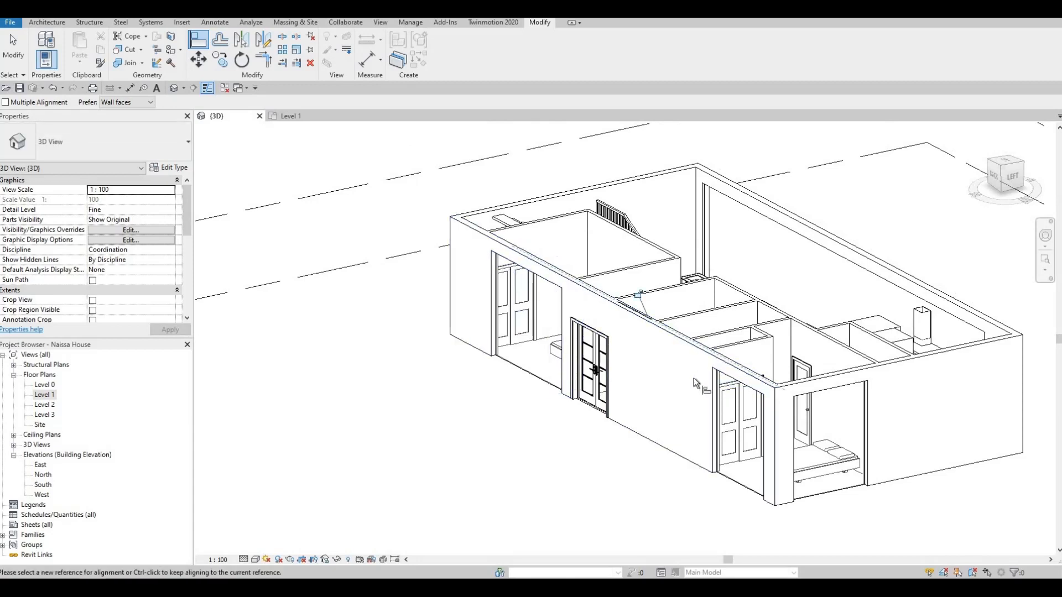
{"action": "middle_click_drag", "start_coordinate": [604, 414], "coordinate": [623, 470], "text": "shift"}
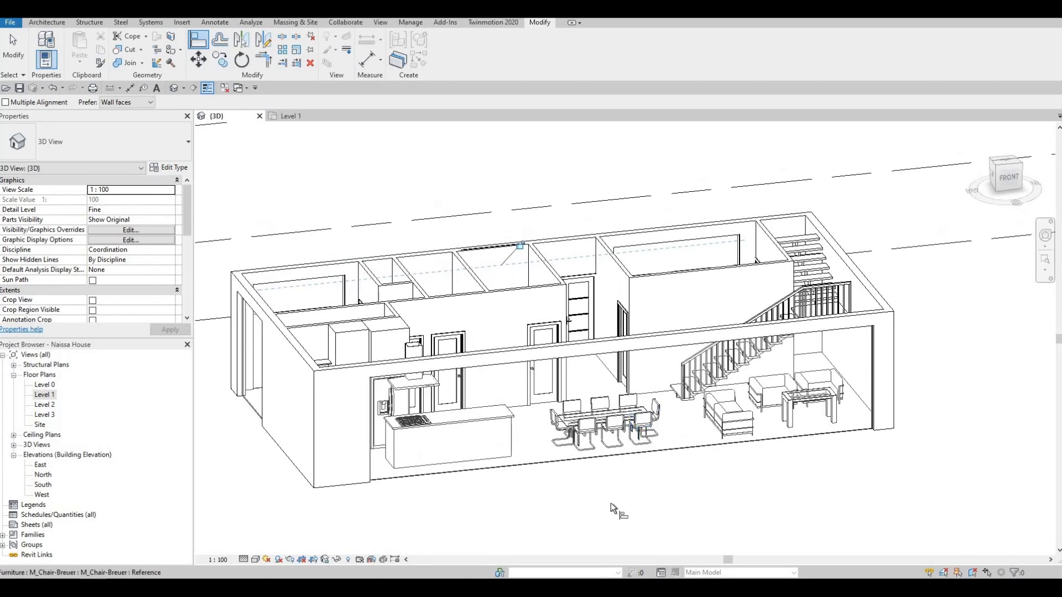
{"action": "scroll", "coordinate": [611, 507], "scroll_direction": "up", "scroll_amount": 4}
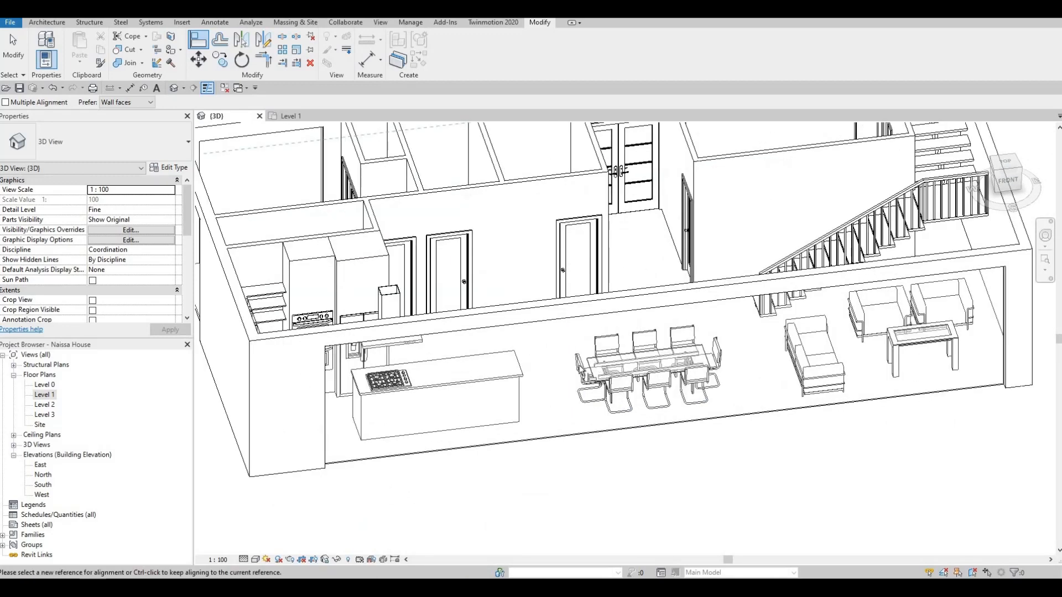
{"action": "scroll", "coordinate": [622, 404], "scroll_direction": "down", "scroll_amount": 2}
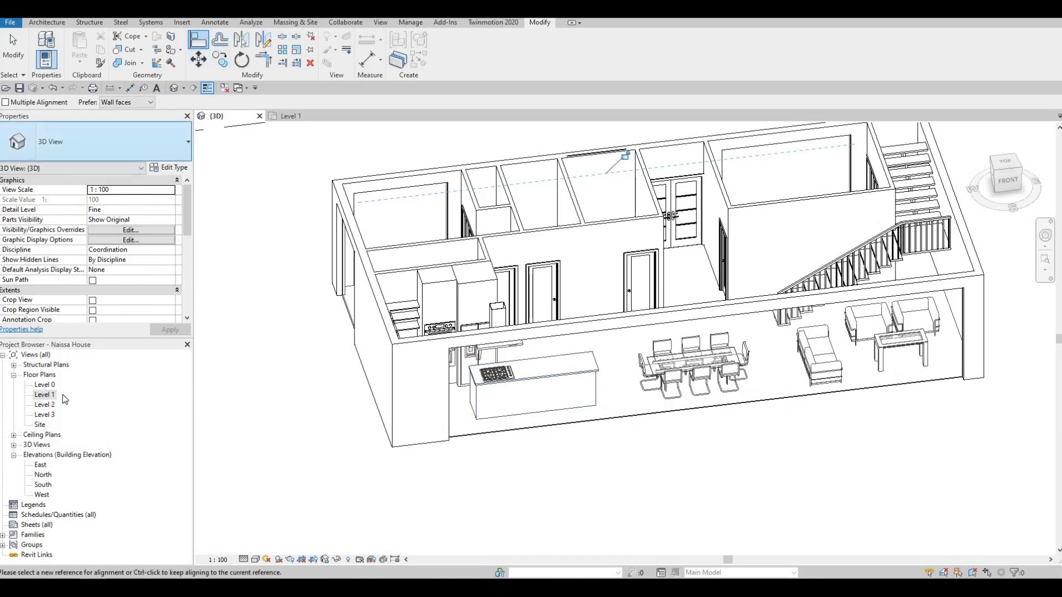
Open the Level 1 floor plan and end the running Align command
{"action": "double_click", "coordinate": [45, 395]}
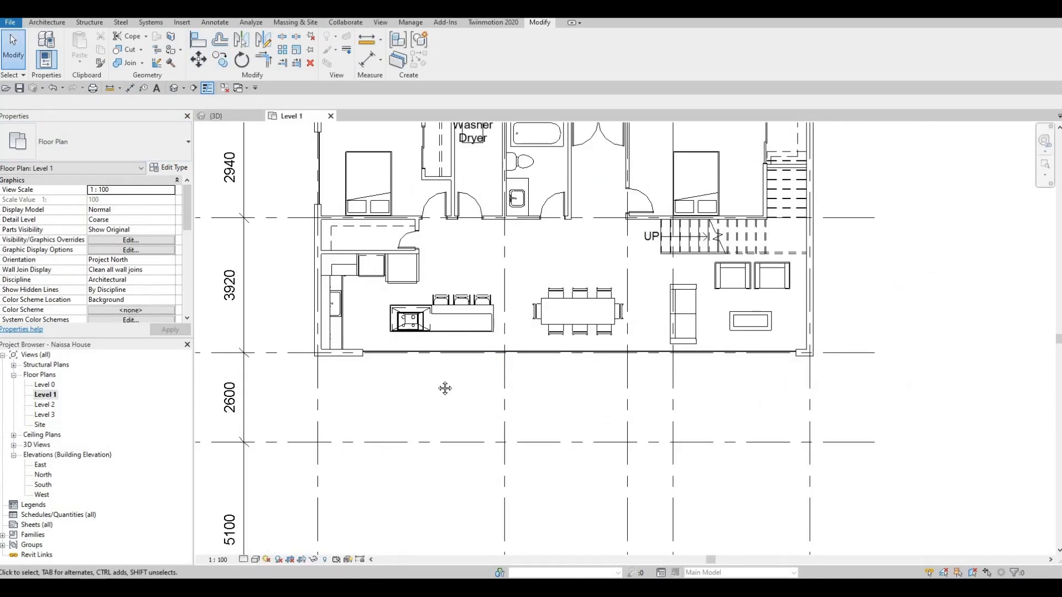
{"action": "scroll", "coordinate": [443, 386], "scroll_direction": "down", "scroll_amount": 2}
{"action": "key", "text": "Escape"}
{"action": "scroll", "coordinate": [406, 379], "scroll_direction": "up", "scroll_amount": 2}
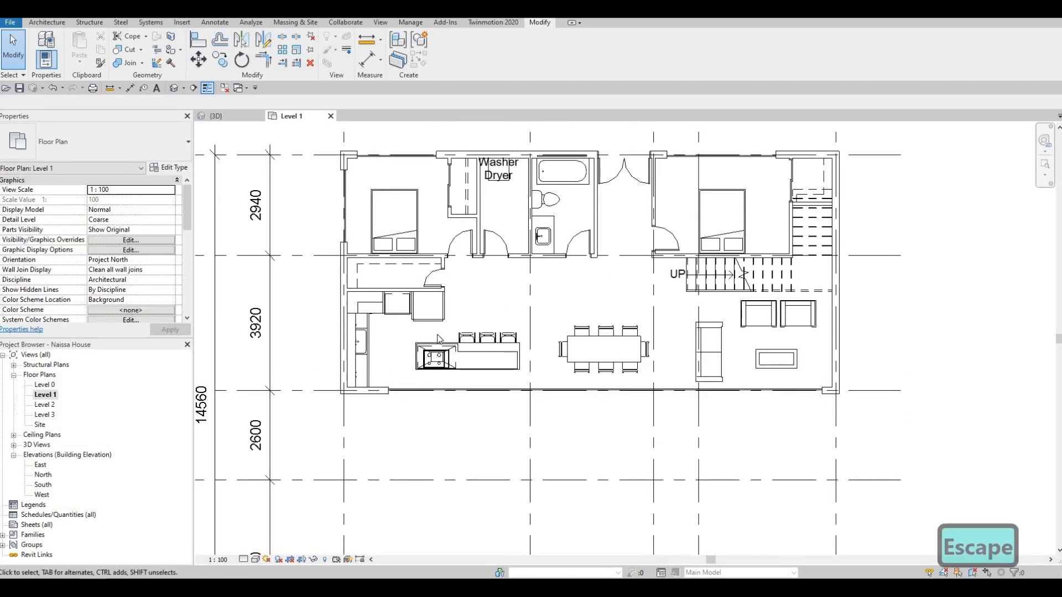
{"action": "middle_click_drag", "start_coordinate": [438, 334], "coordinate": [438, 341]}
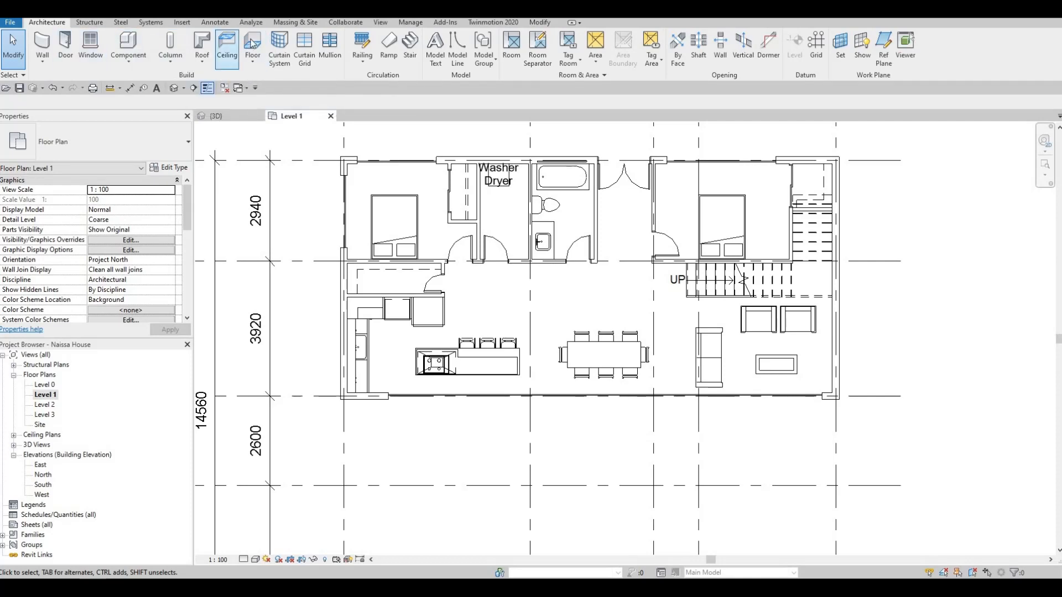
Start an architectural floor on Level 1 and duplicate the Generic Floor - 400mm type as FLOOR 1
{"action": "left_click", "coordinate": [252, 47]}
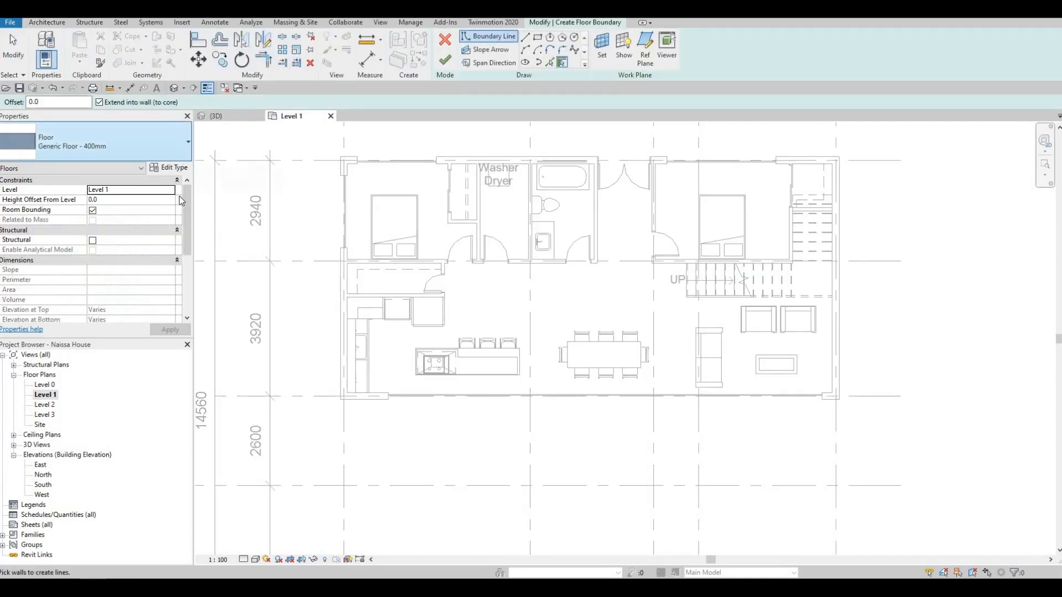
{"action": "left_click", "coordinate": [180, 155]}
{"action": "key", "text": "Escape"}
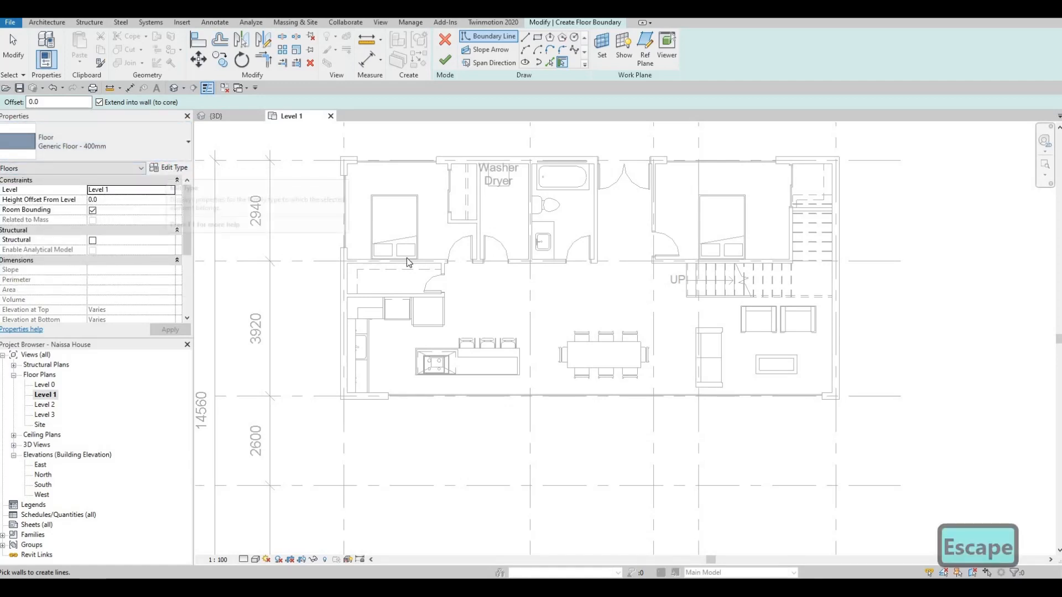
{"action": "left_click", "coordinate": [168, 168]}
{"action": "left_click", "coordinate": [572, 133]}
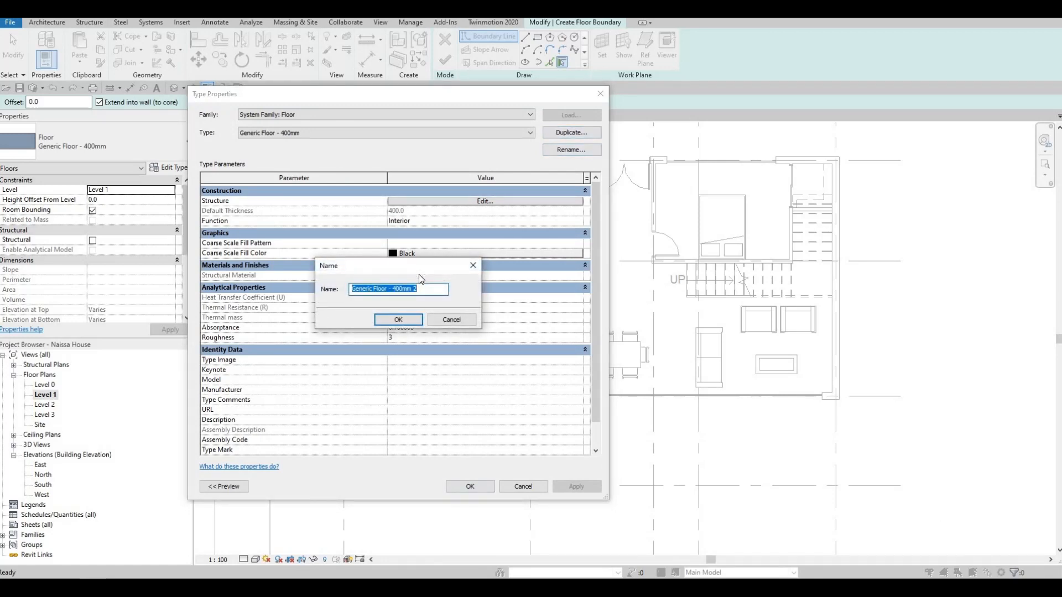
{"action": "key", "text": "Caps_Lock"}
{"action": "key", "text": "Caps_Lock"}
{"action": "type", "text": "FLOOR 1"}
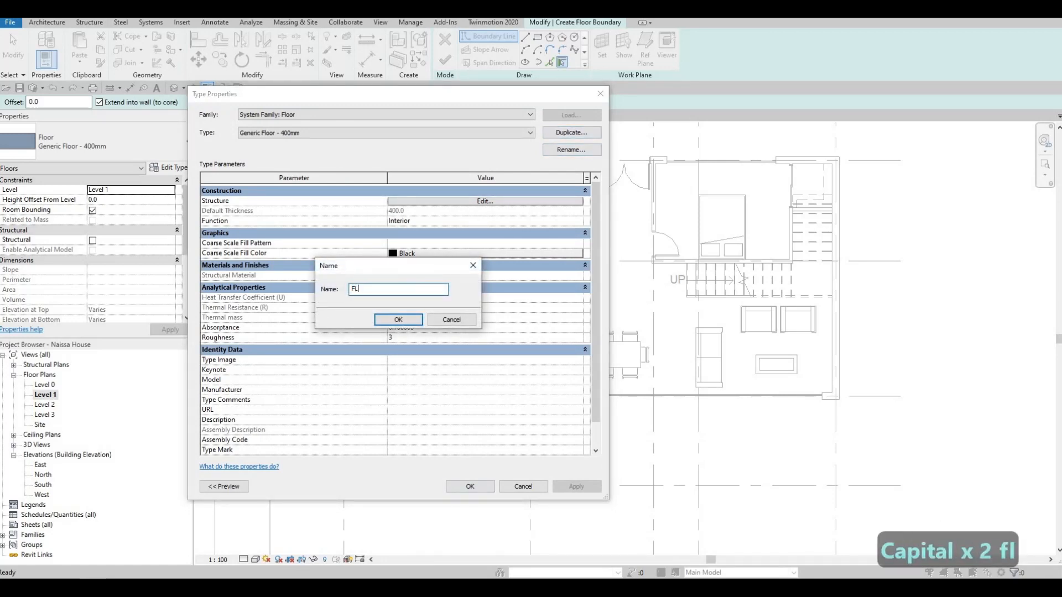
{"action": "left_click", "coordinate": [411, 324]}
Set the FLOOR 1 structure layer to 200 mm thick with the Concrete, Lightweight material
{"action": "left_click", "coordinate": [432, 201]}
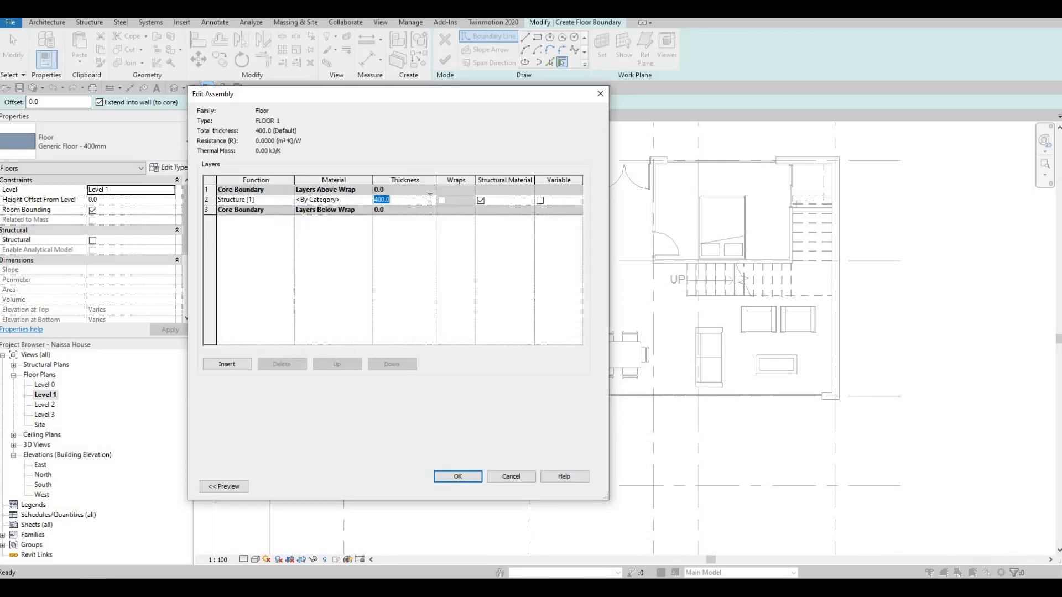
{"action": "type", "text": "200"}
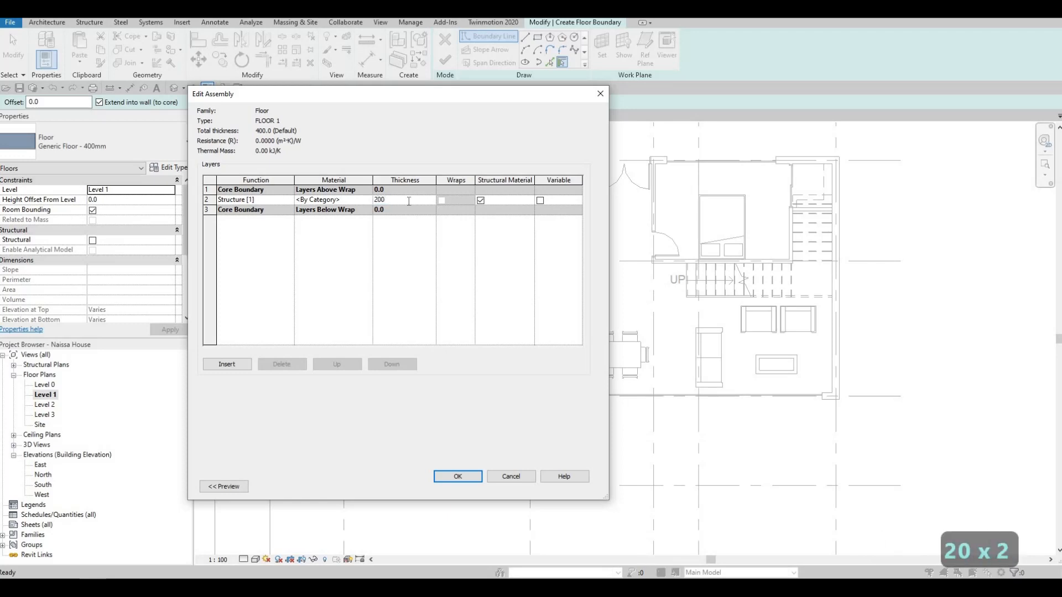
{"action": "left_click", "coordinate": [365, 200]}
{"action": "left_click", "coordinate": [368, 200]}
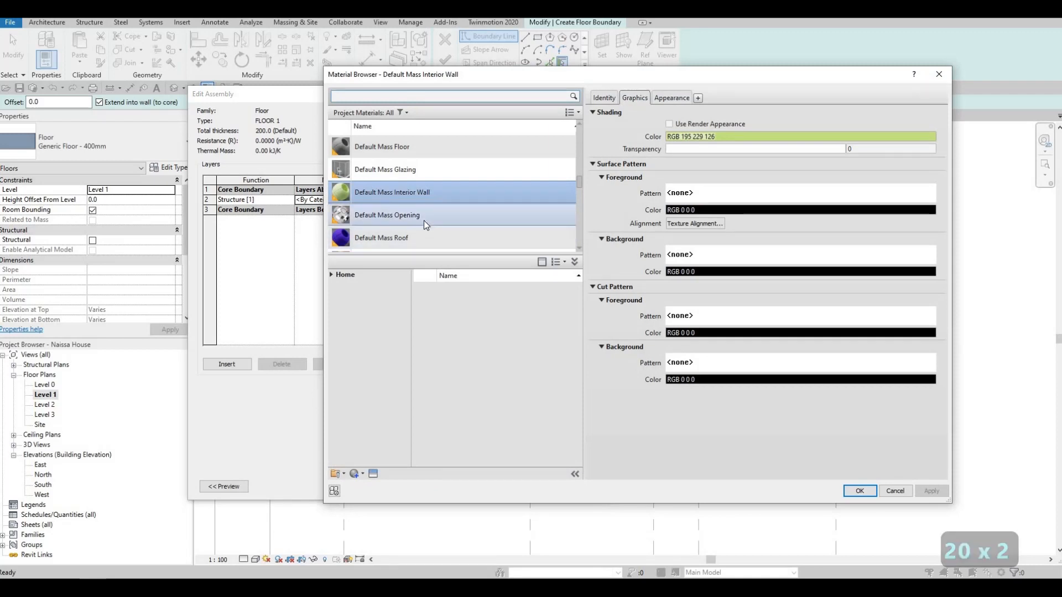
{"action": "scroll", "coordinate": [423, 220], "scroll_direction": "up", "scroll_amount": 3}
{"action": "scroll", "coordinate": [424, 220], "scroll_direction": "up", "scroll_amount": 3}
{"action": "scroll", "coordinate": [423, 223], "scroll_direction": "down", "scroll_amount": 2}
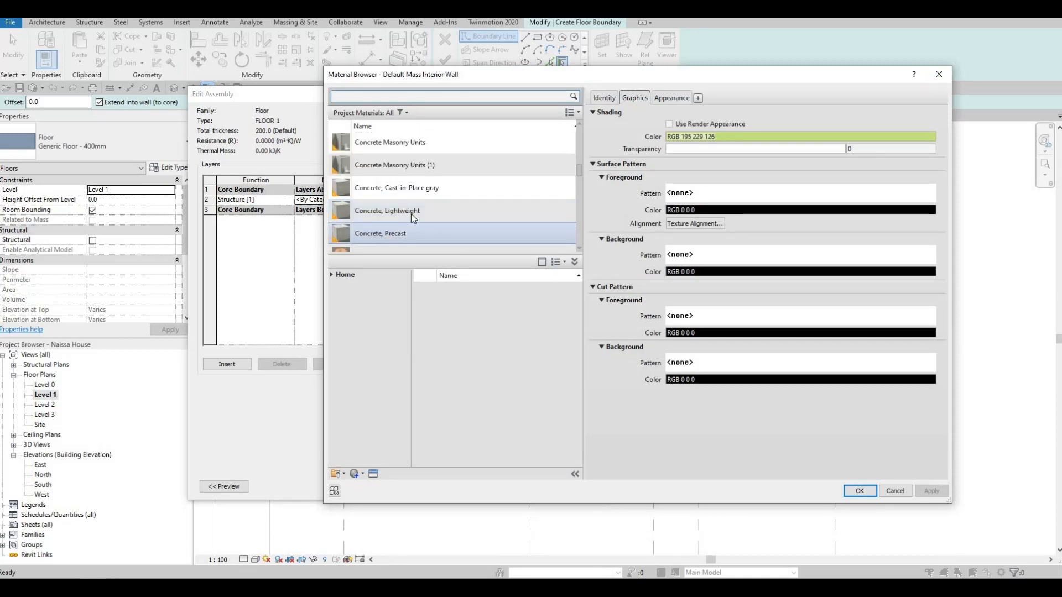
{"action": "left_click", "coordinate": [409, 212]}
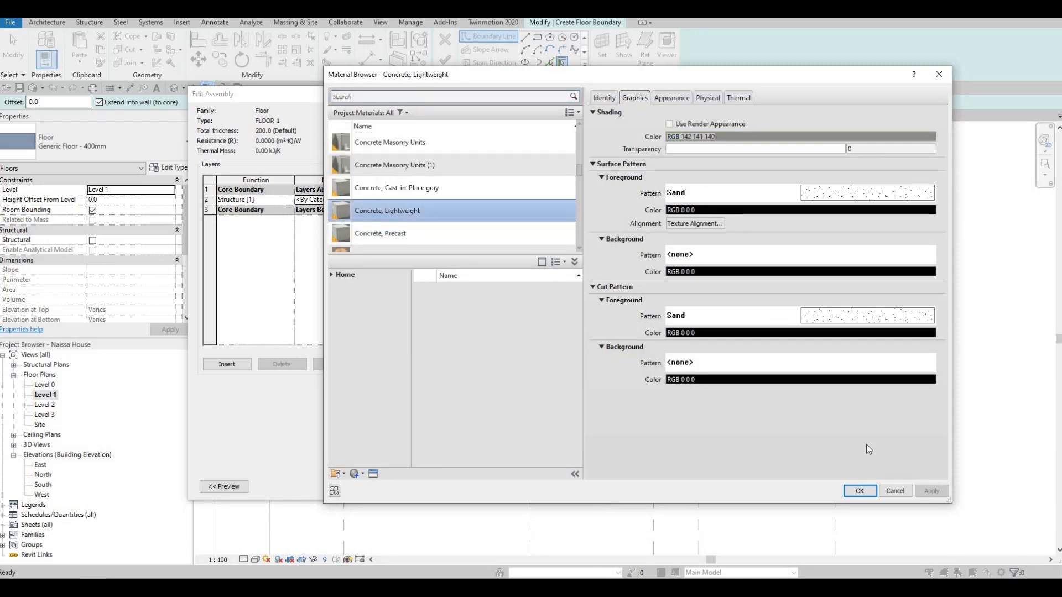
{"action": "left_click", "coordinate": [857, 490]}
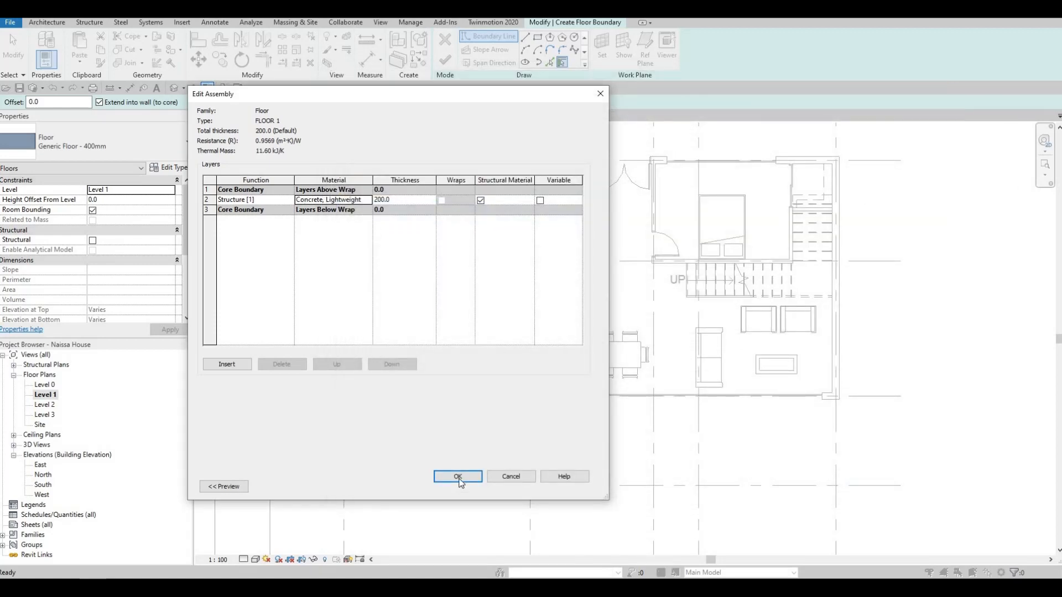
{"action": "left_click", "coordinate": [458, 477]}
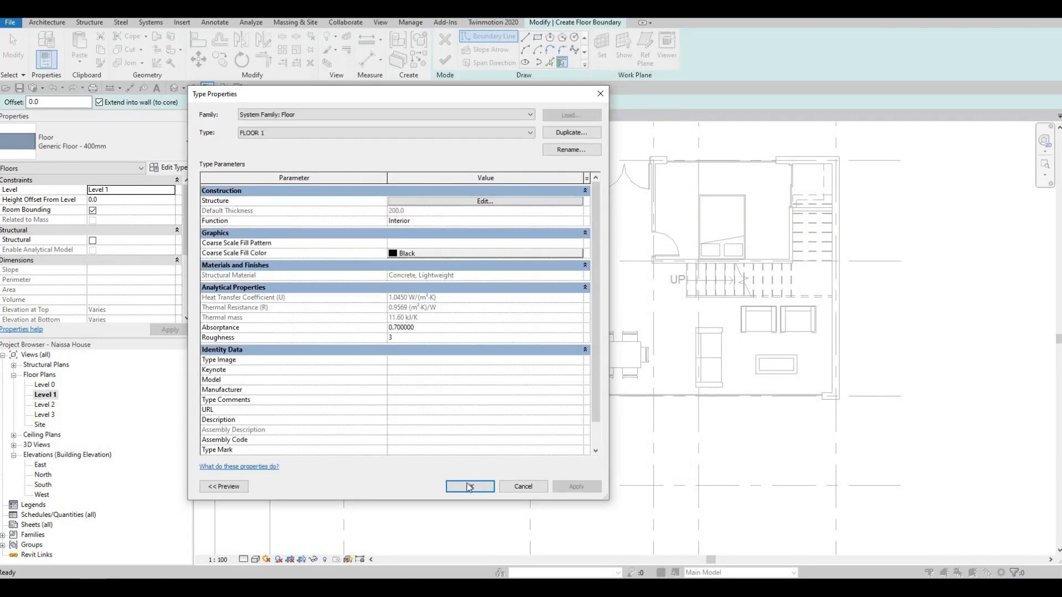
{"action": "left_click", "coordinate": [470, 486]}
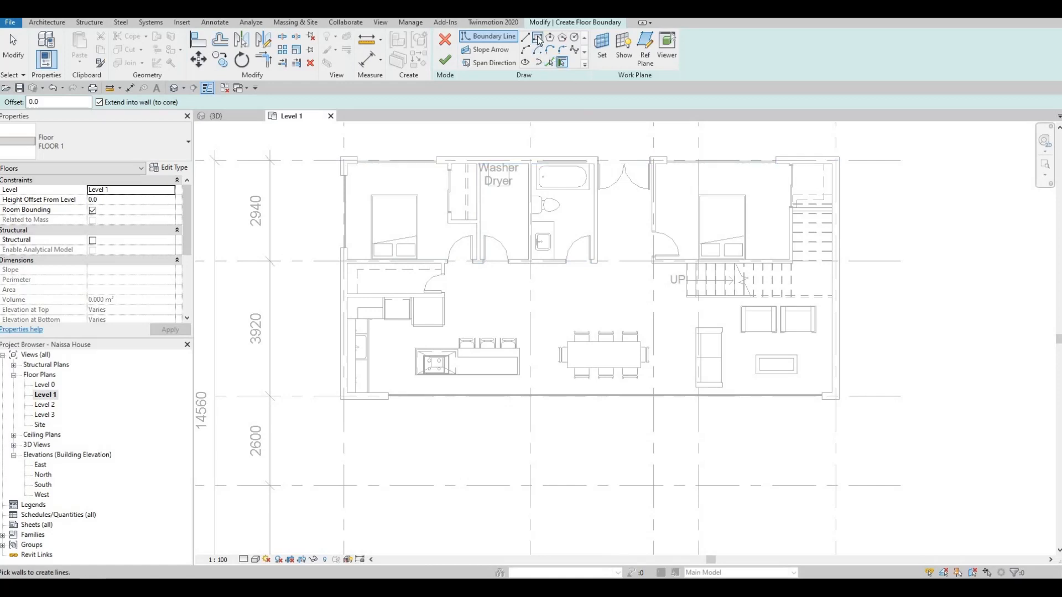
Sketch a rectangular floor boundary along the exterior walls' outer faces, from the grid A/1 corner to the grid C/5 corner, and finish the floor
{"action": "key", "text": "l"}
{"action": "key", "text": "i"}
{"action": "scroll", "coordinate": [334, 161], "scroll_direction": "up", "scroll_amount": 3}
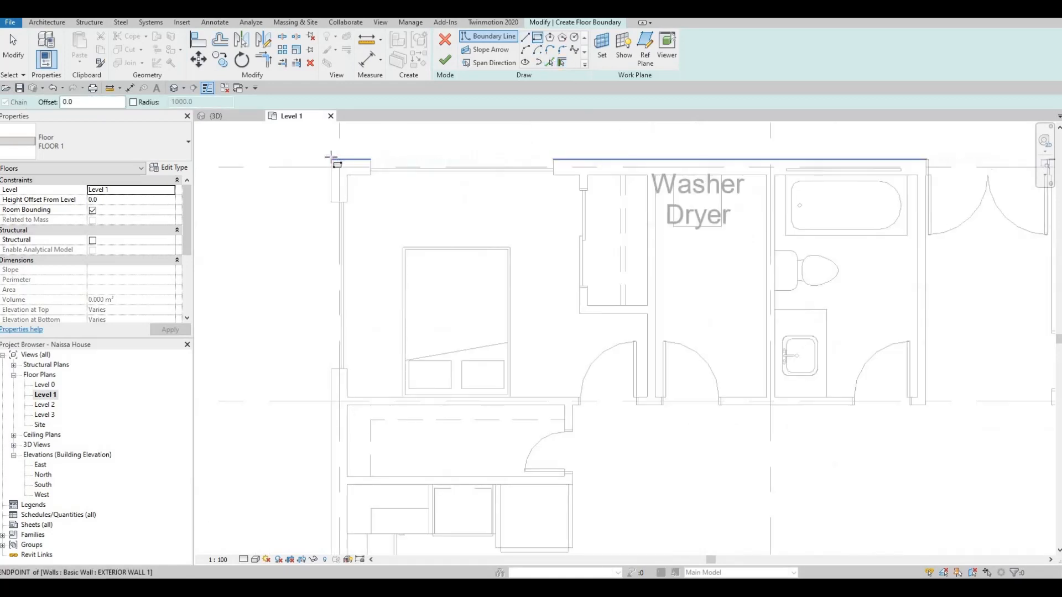
{"action": "left_click", "coordinate": [332, 159]}
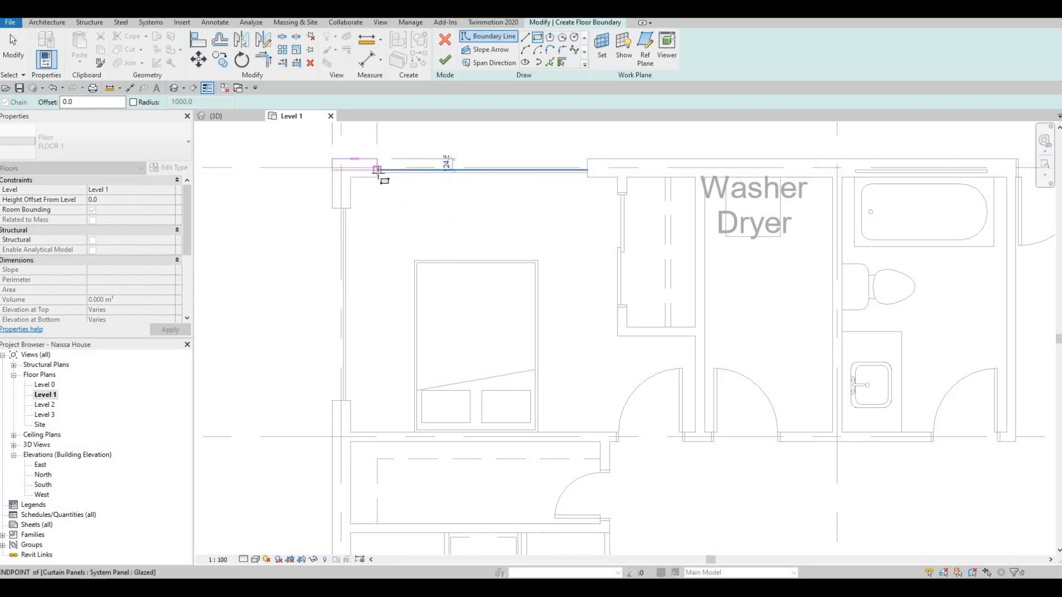
{"action": "scroll", "coordinate": [376, 176], "scroll_direction": "down", "scroll_amount": 3}
{"action": "scroll", "coordinate": [378, 176], "scroll_direction": "down", "scroll_amount": 3}
{"action": "scroll", "coordinate": [372, 214], "scroll_direction": "up", "scroll_amount": 3}
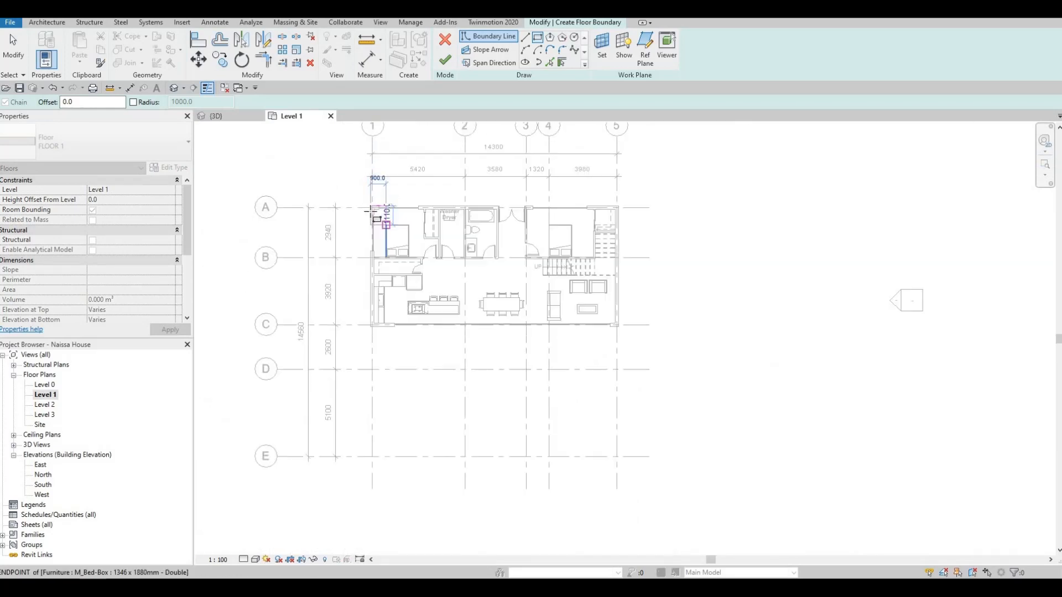
{"action": "scroll", "coordinate": [437, 243], "scroll_direction": "up", "scroll_amount": 3}
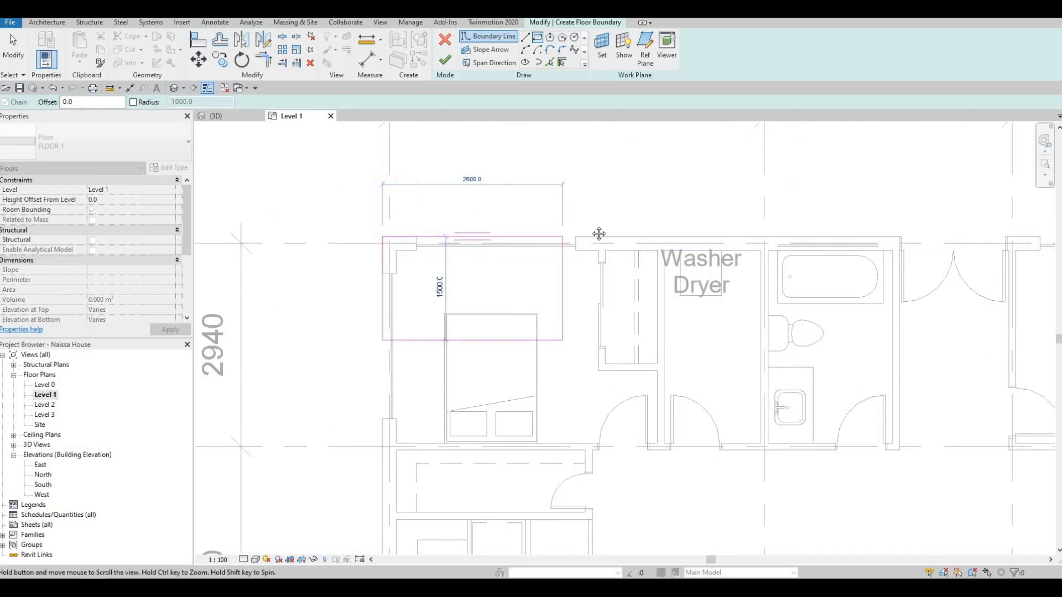
{"action": "scroll", "coordinate": [757, 256], "scroll_direction": "down", "scroll_amount": 4}
{"action": "scroll", "coordinate": [755, 255], "scroll_direction": "up", "scroll_amount": 5}
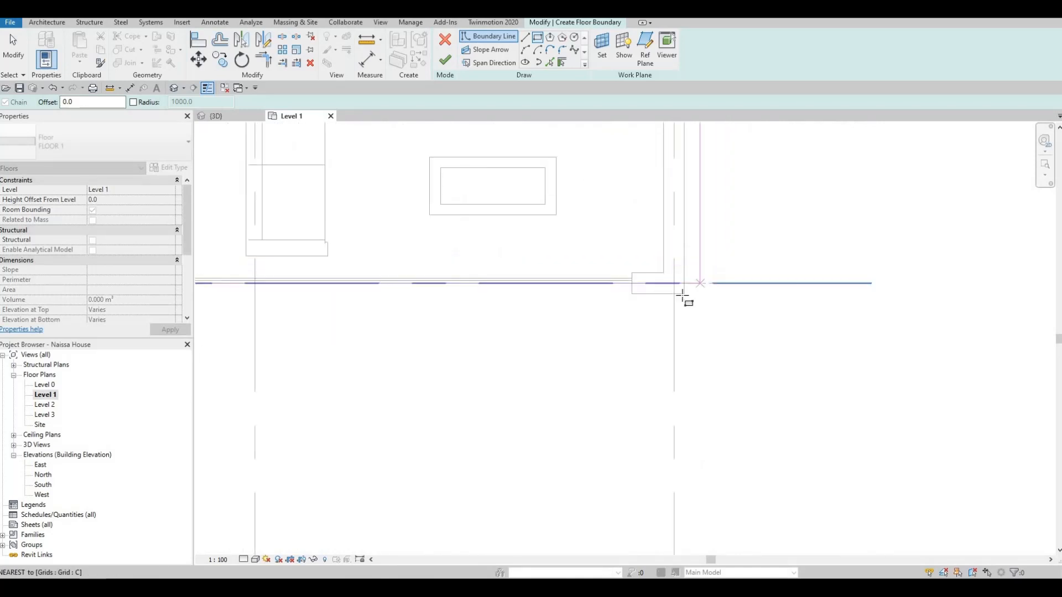
{"action": "left_click", "coordinate": [684, 293]}
{"action": "scroll", "coordinate": [587, 243], "scroll_direction": "down", "scroll_amount": 4}
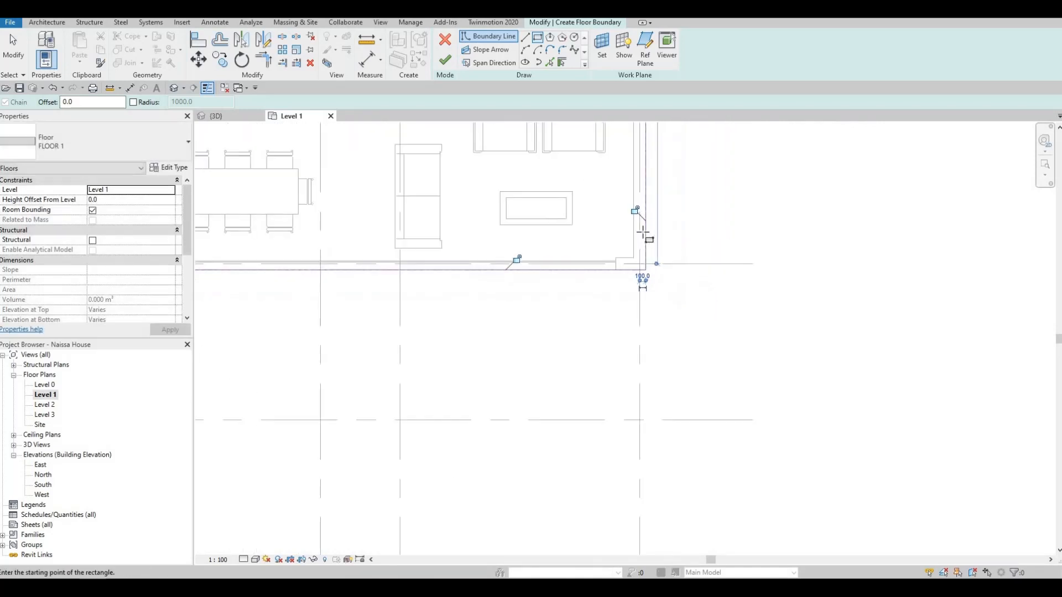
{"action": "middle_click_drag", "start_coordinate": [572, 250], "coordinate": [697, 268]}
{"action": "scroll", "coordinate": [697, 268], "scroll_direction": "down", "scroll_amount": 4}
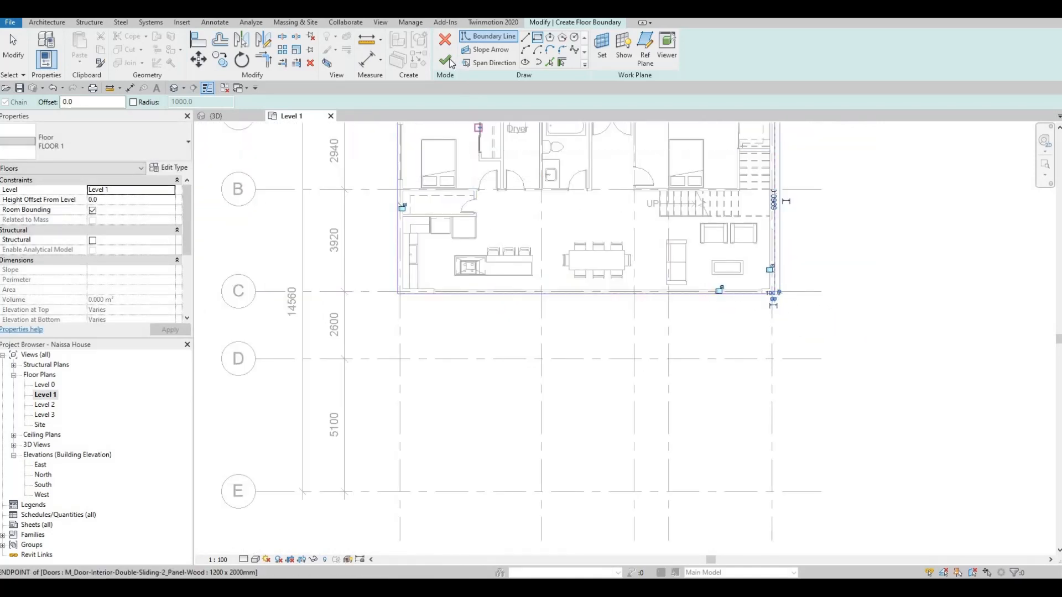
{"action": "left_click", "coordinate": [447, 60]}
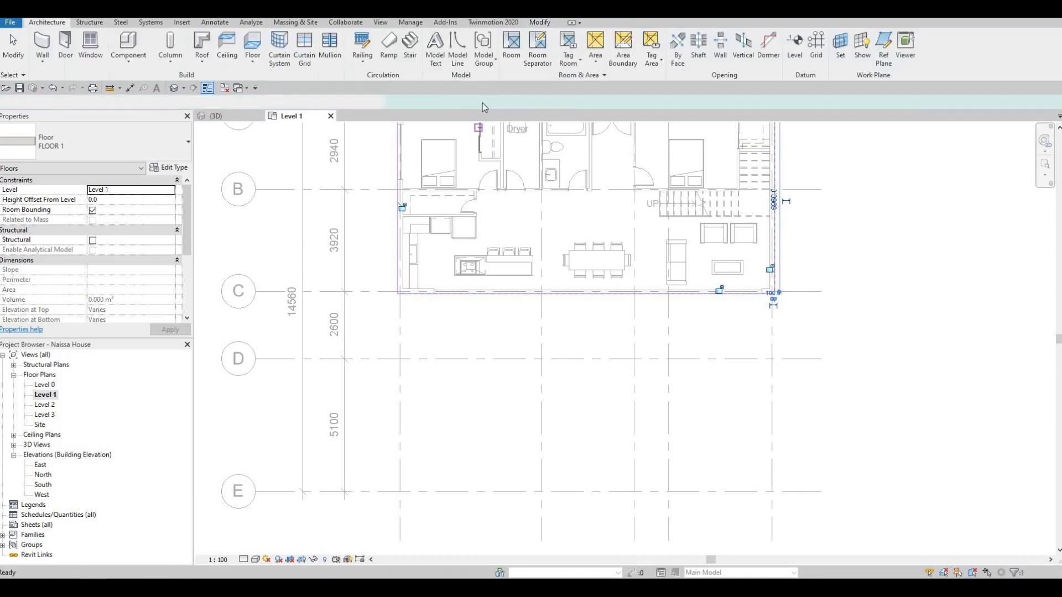
{"action": "middle_click_drag", "start_coordinate": [558, 218], "coordinate": [555, 283]}
{"action": "scroll", "coordinate": [556, 283], "scroll_direction": "down", "scroll_amount": 3}
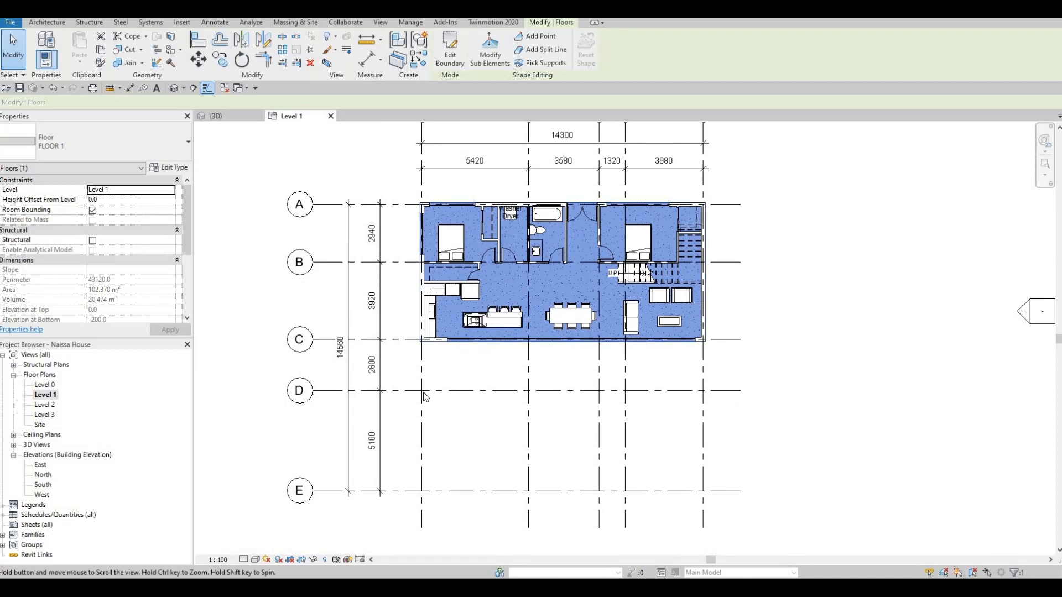
{"action": "middle_click_drag", "start_coordinate": [562, 513], "coordinate": [575, 439]}
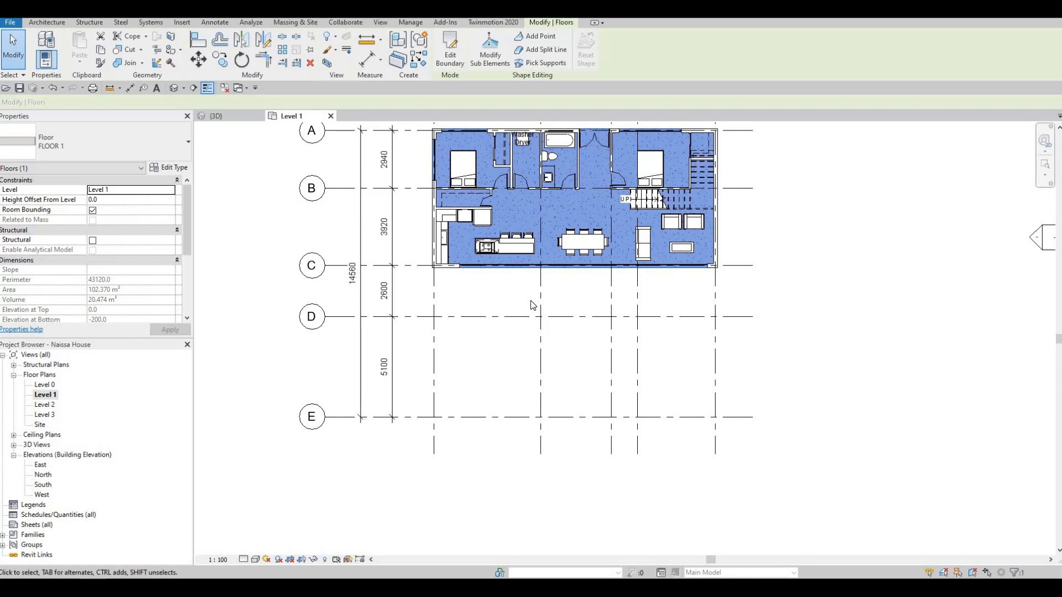
{"action": "key", "text": "F1"}
{"action": "key", "text": "F1"}
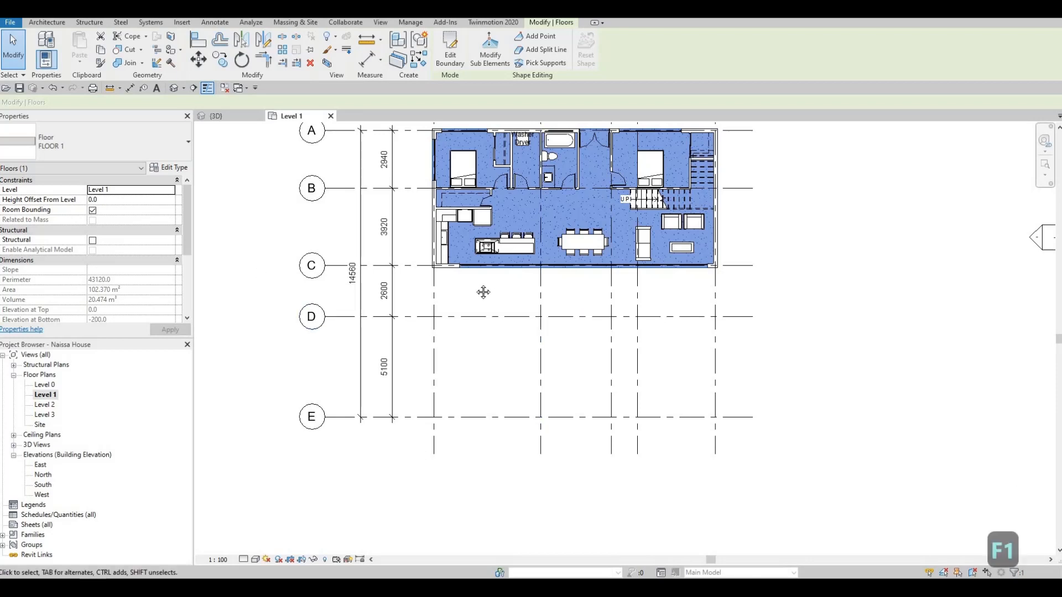
{"action": "middle_click_drag", "start_coordinate": [544, 312], "coordinate": [536, 311]}
{"action": "middle_click_drag", "start_coordinate": [493, 277], "coordinate": [474, 252]}
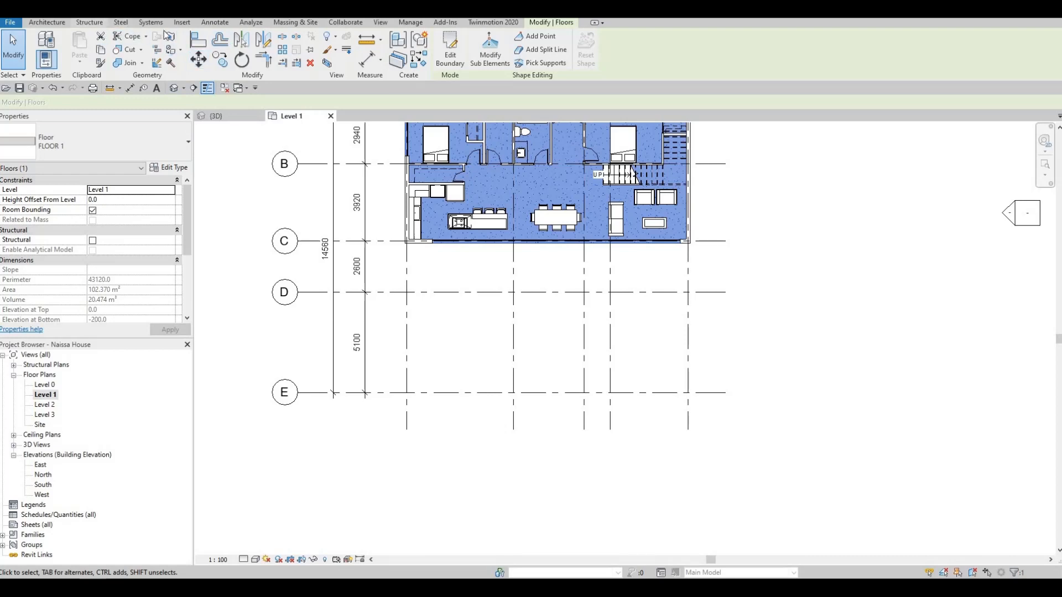
Start another architectural floor on Level 1 and duplicate the FLOOR 1 type as FLOOR 2
{"action": "left_click", "coordinate": [56, 22]}
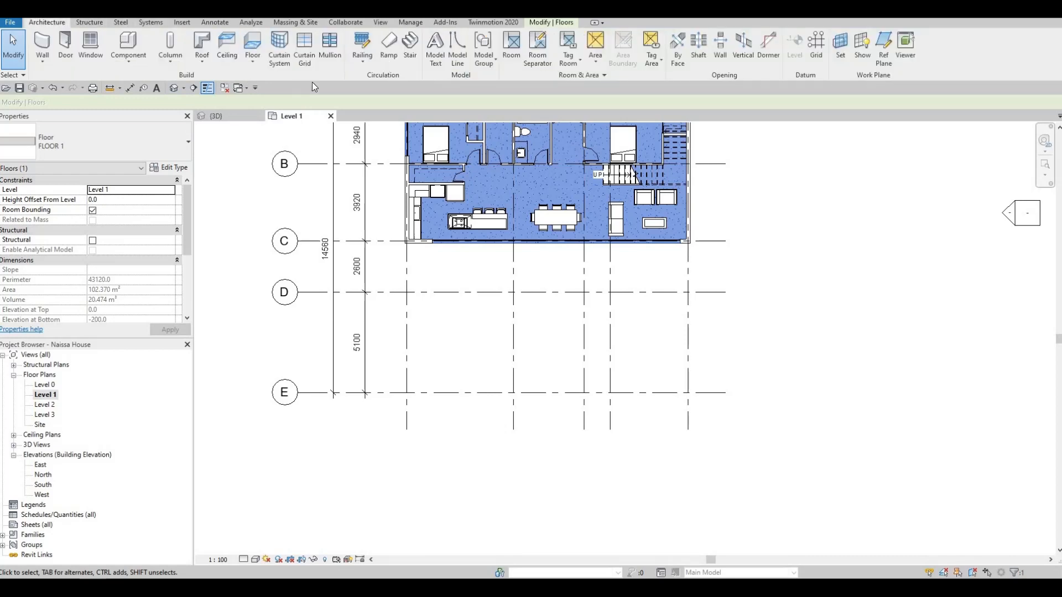
{"action": "left_click", "coordinate": [252, 62]}
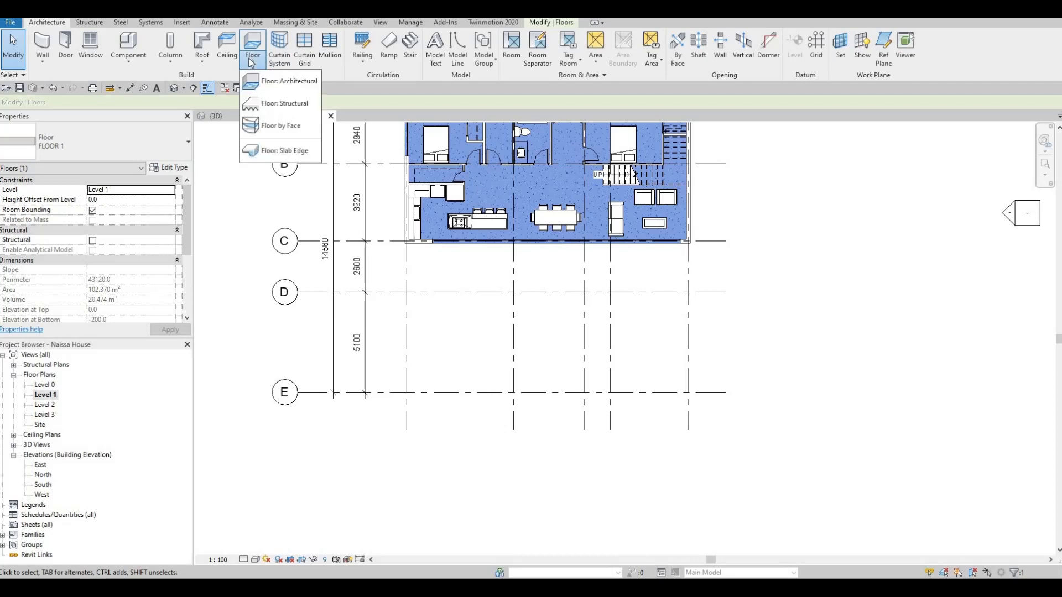
{"action": "left_click", "coordinate": [256, 43]}
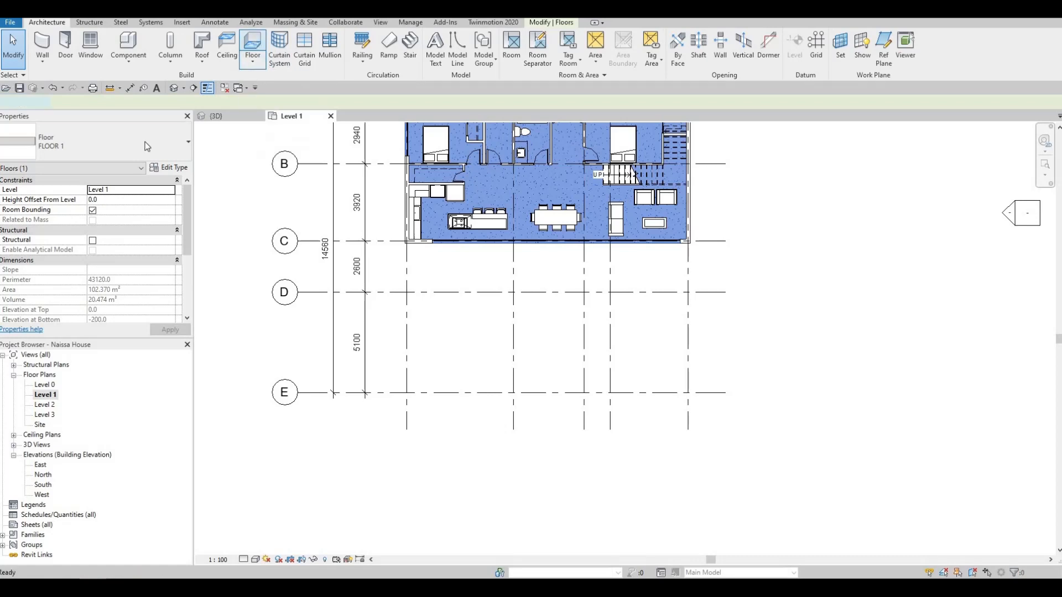
{"action": "left_click", "coordinate": [173, 168]}
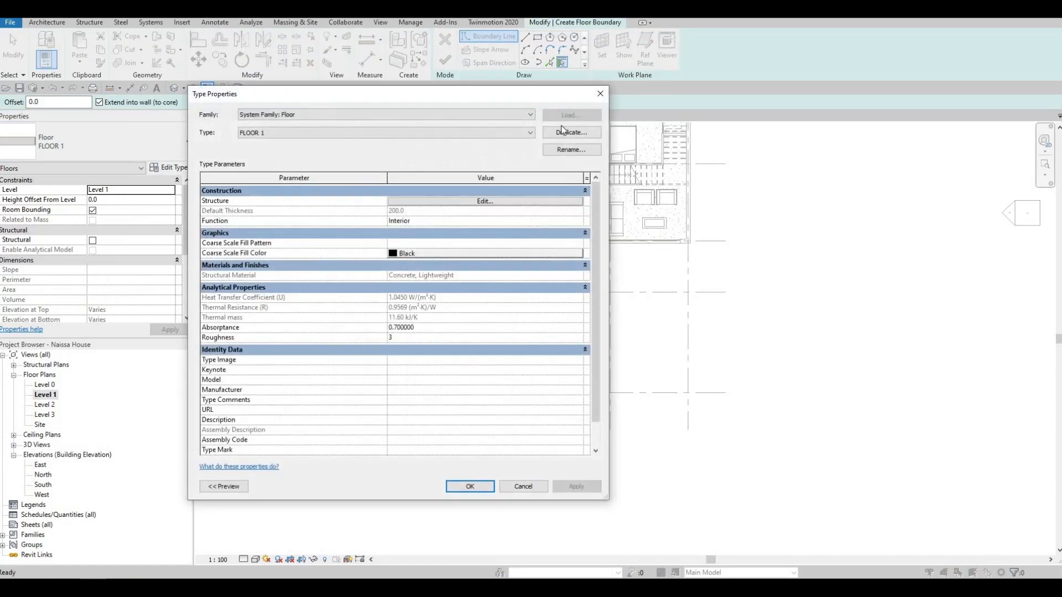
{"action": "left_click", "coordinate": [565, 133]}
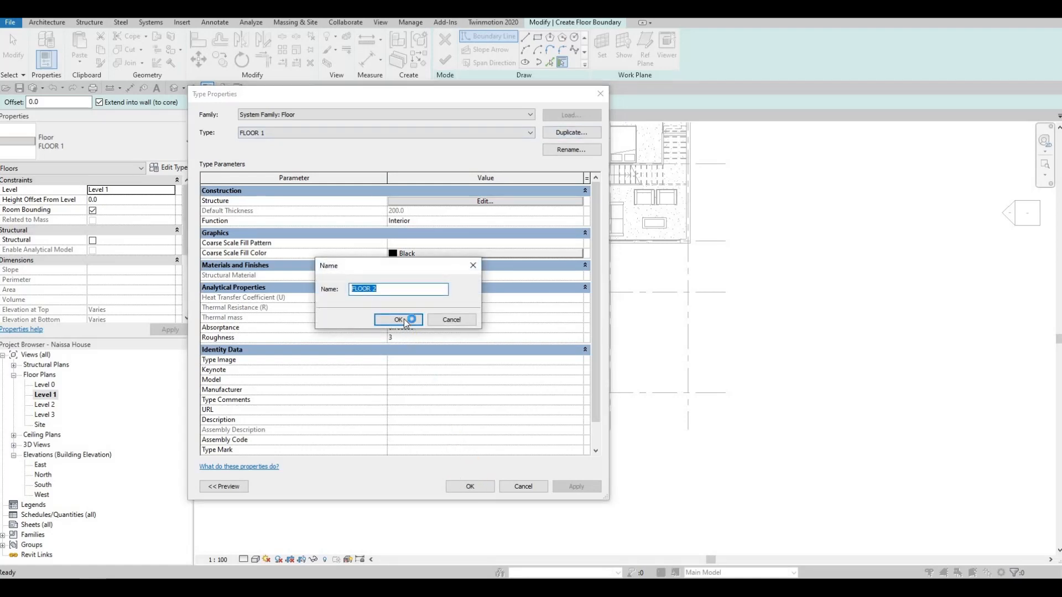
{"action": "key", "text": "Return"}
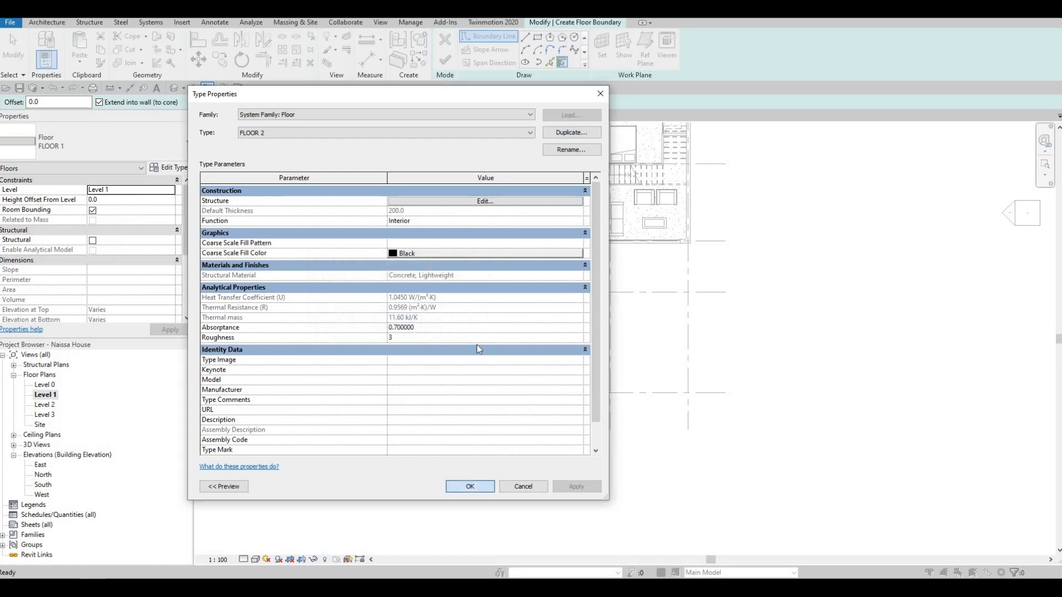
{"action": "left_click", "coordinate": [470, 486]}
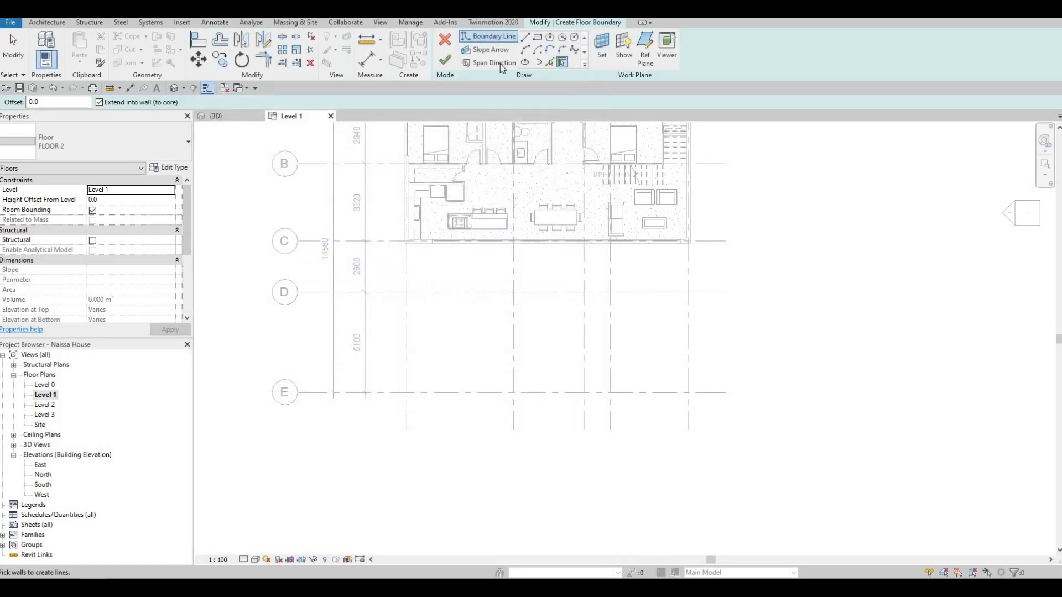
Sketch a rectangular floor boundary about 14400 by 7600 mm from the exterior wall's outer corner at grid C/1 to grid E/5
{"action": "left_click", "coordinate": [540, 39]}
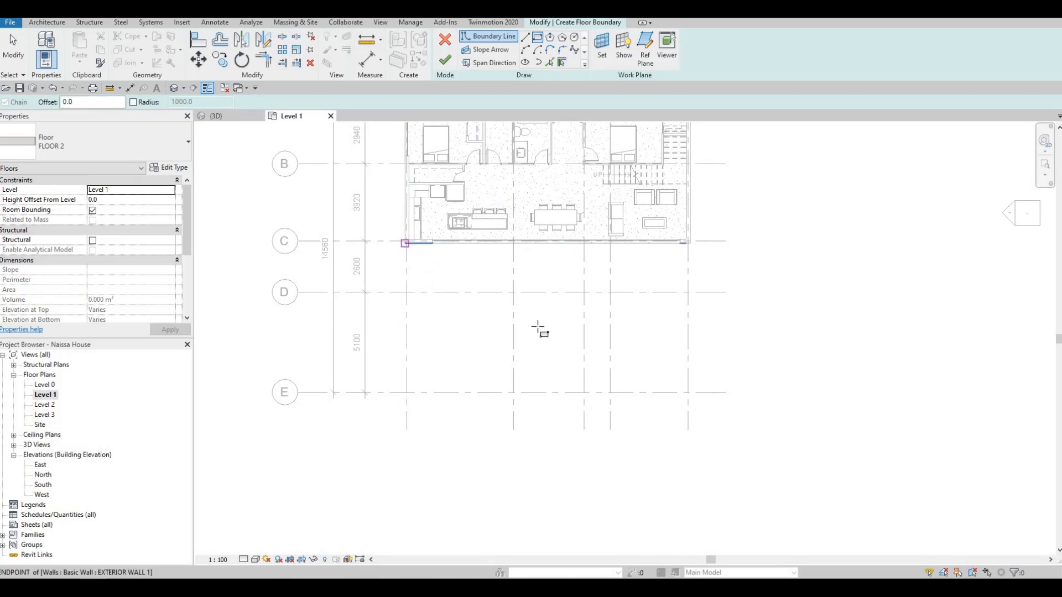
{"action": "left_click", "coordinate": [405, 243]}
{"action": "scroll", "coordinate": [391, 246], "scroll_direction": "up", "scroll_amount": 5}
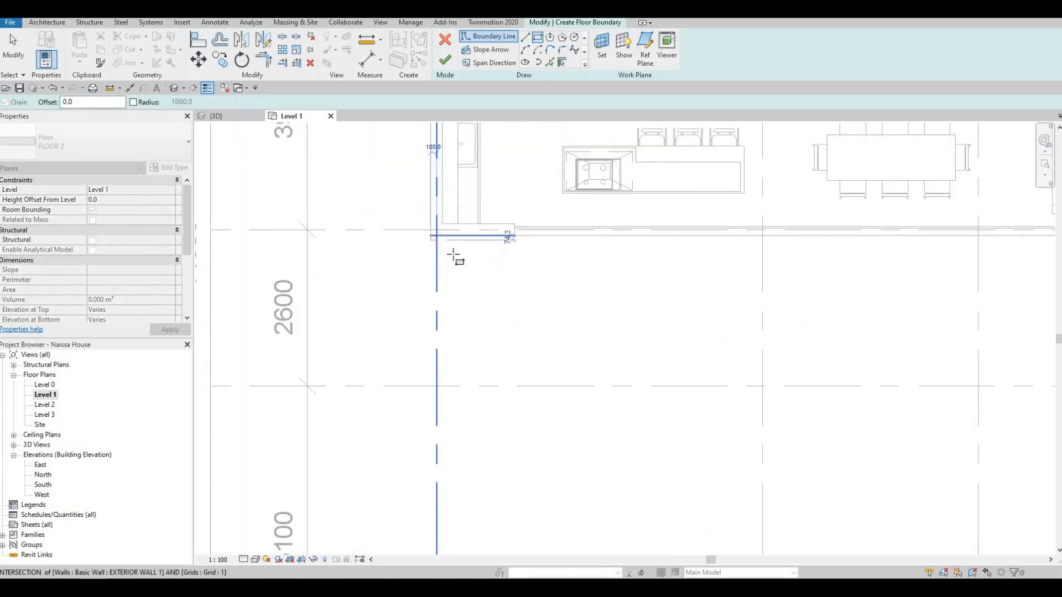
{"action": "scroll", "coordinate": [592, 308], "scroll_direction": "down", "scroll_amount": 4}
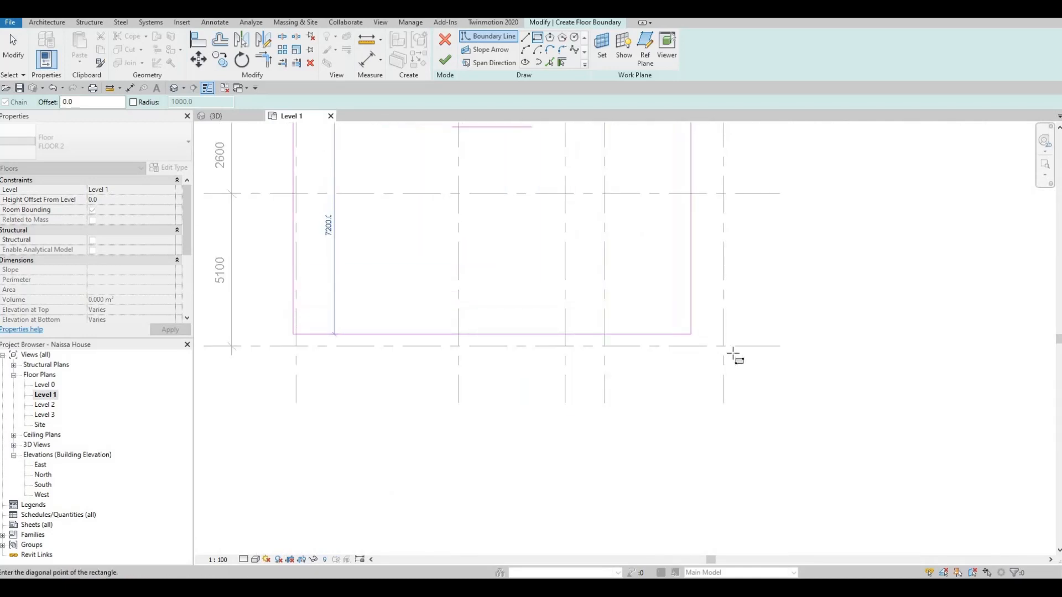
{"action": "scroll", "coordinate": [734, 356], "scroll_direction": "up", "scroll_amount": 1}
{"action": "left_click", "coordinate": [735, 354]}
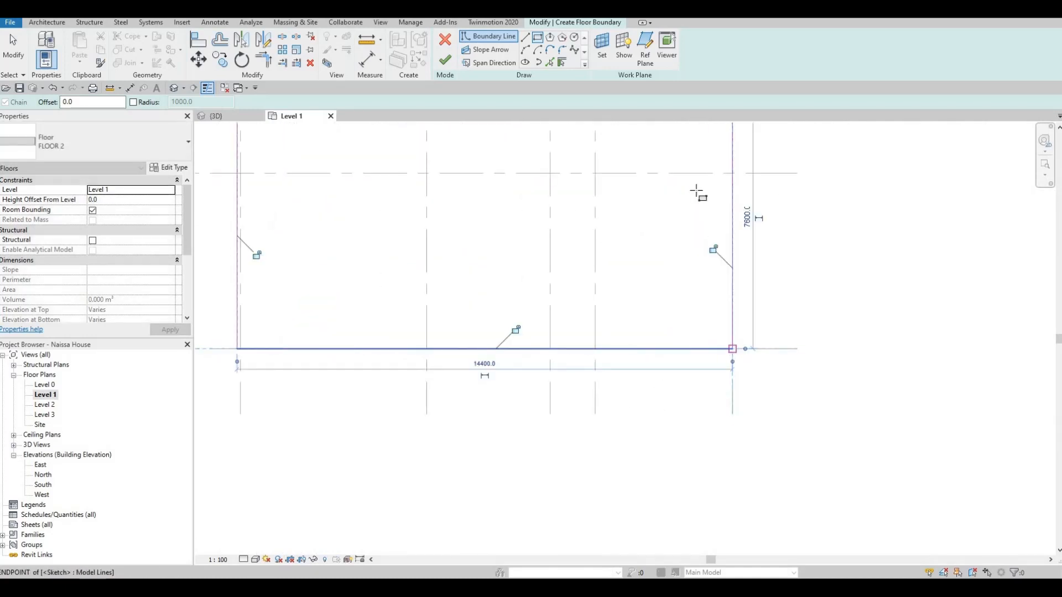
{"action": "key", "text": "Escape"}
{"action": "key", "text": "Escape"}
Align the boundary's grid 5 side with the outer face of the exterior wall along grid 5
{"action": "scroll", "coordinate": [698, 194], "scroll_direction": "down", "scroll_amount": 1}
{"action": "scroll", "coordinate": [712, 256], "scroll_direction": "up", "scroll_amount": 1}
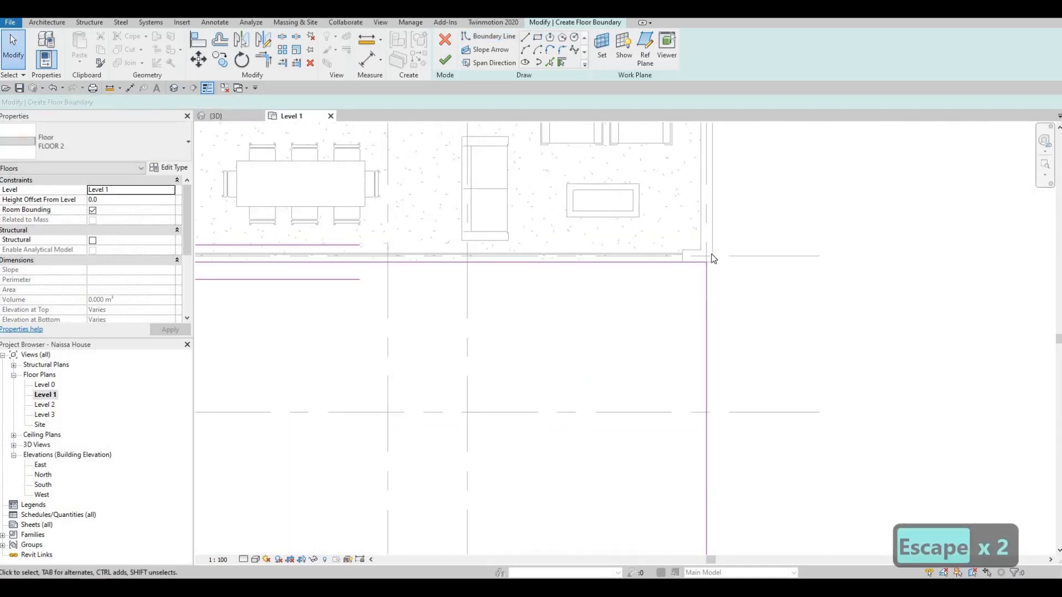
{"action": "key", "text": "a"}
{"action": "key", "text": "l"}
{"action": "scroll", "coordinate": [715, 232], "scroll_direction": "up", "scroll_amount": 1}
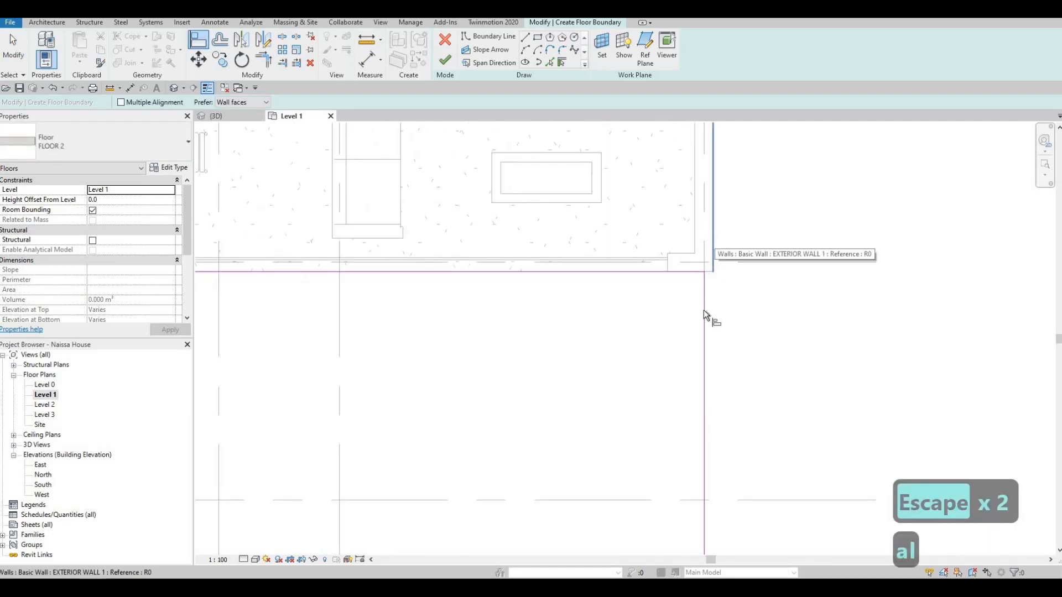
{"action": "left_click", "coordinate": [705, 313]}
{"action": "scroll", "coordinate": [559, 336], "scroll_direction": "down", "scroll_amount": 2}
{"action": "middle_click_drag", "start_coordinate": [554, 339], "coordinate": [663, 276]}
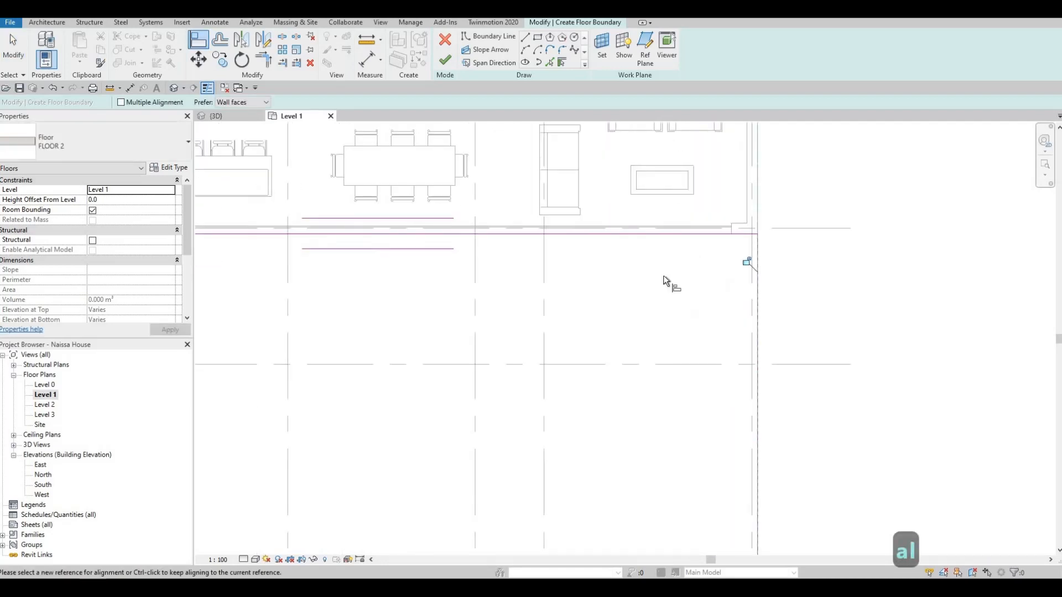
{"action": "scroll", "coordinate": [614, 286], "scroll_direction": "down", "scroll_amount": 1}
{"action": "middle_click_drag", "start_coordinate": [491, 308], "coordinate": [617, 265]}
{"action": "middle_click_drag", "start_coordinate": [472, 339], "coordinate": [542, 346]}
{"action": "key", "text": "Escape"}
{"action": "key", "text": "Escape"}
{"action": "scroll", "coordinate": [529, 240], "scroll_direction": "down", "scroll_amount": 1}
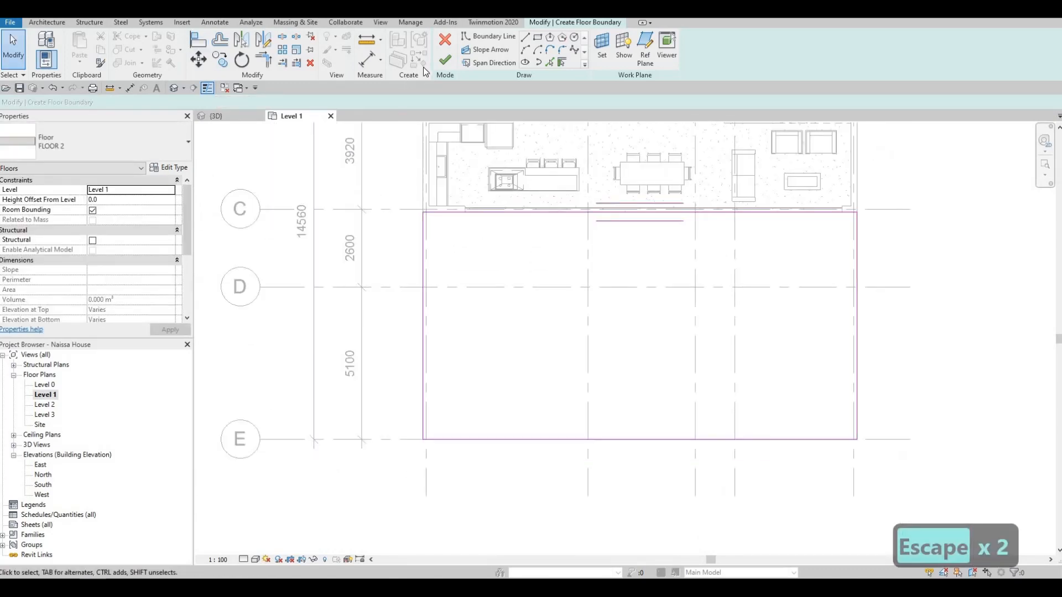
{"action": "left_click", "coordinate": [537, 37]}
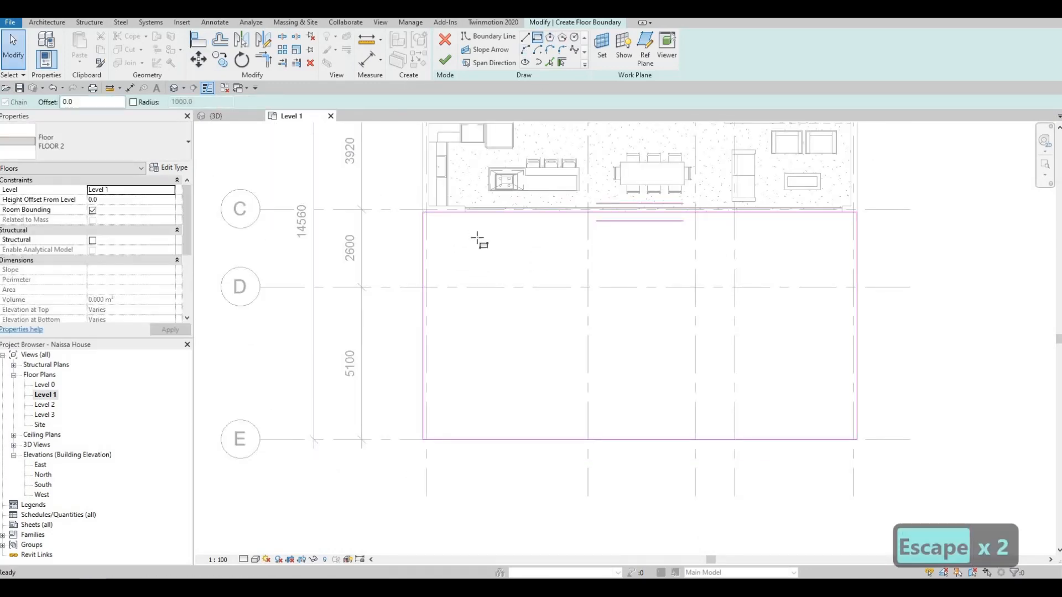
{"action": "middle_click_drag", "start_coordinate": [467, 256], "coordinate": [458, 244]}
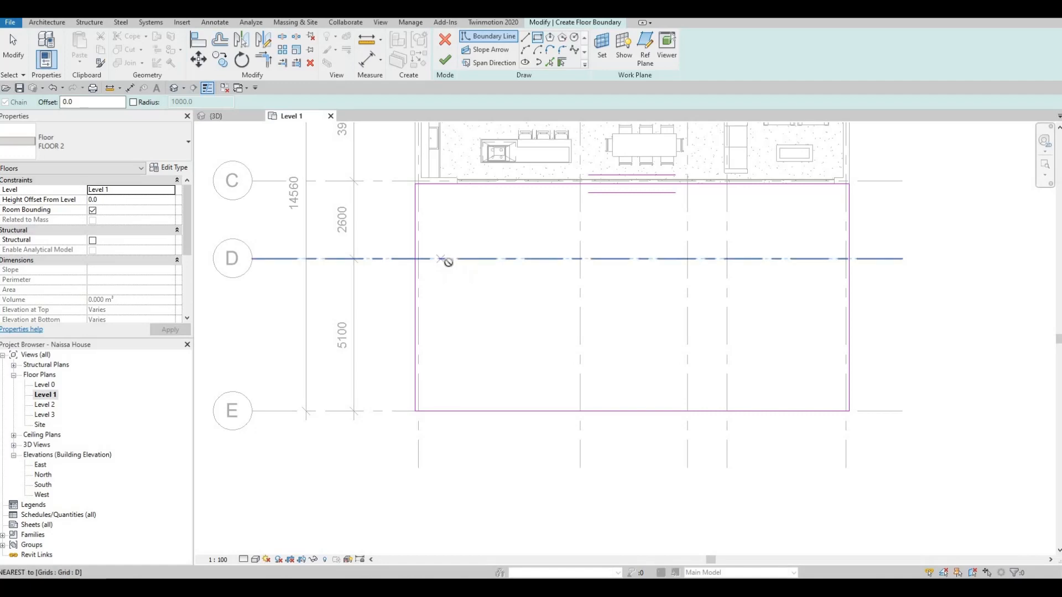
{"action": "left_click", "coordinate": [441, 258]}
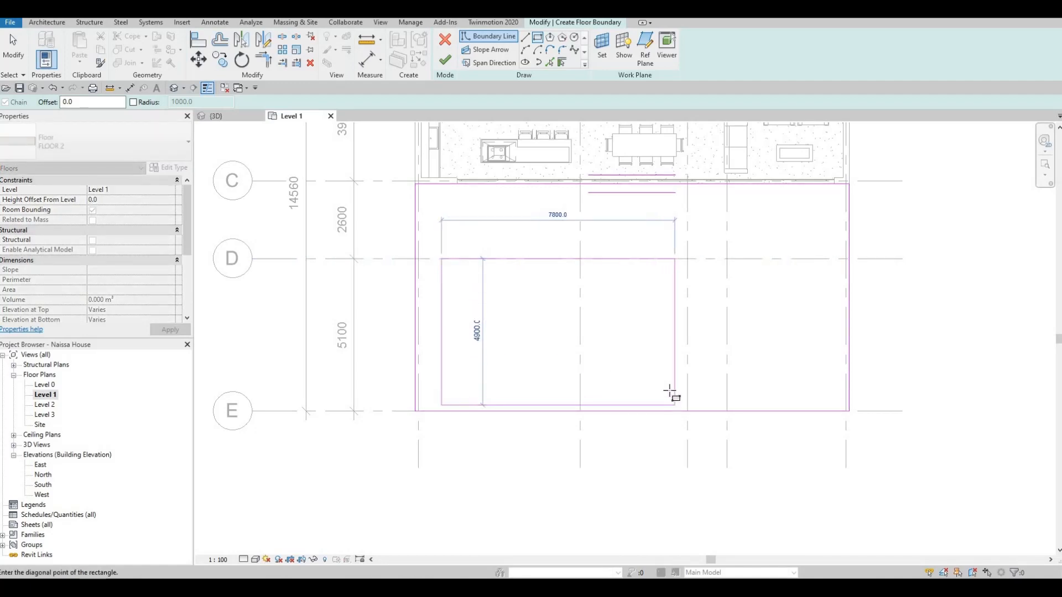
{"action": "left_click", "coordinate": [669, 390]}
{"action": "key", "text": "Escape"}
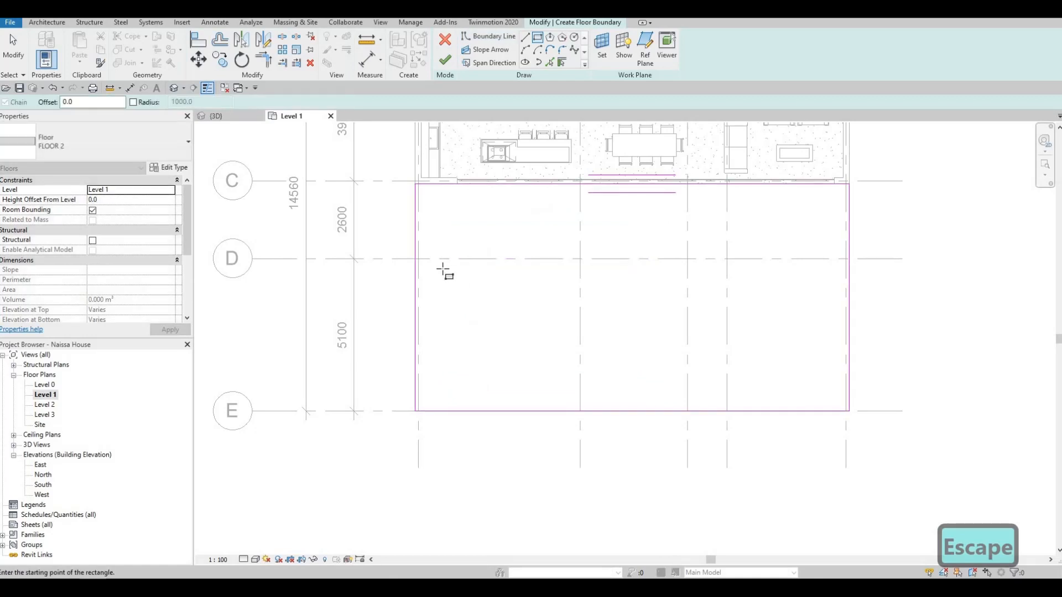
Sketch an inner rectangle about 7200 by 3700 mm between grids D and E, near grid 1, as a floor opening
{"action": "left_click", "coordinate": [442, 269]}
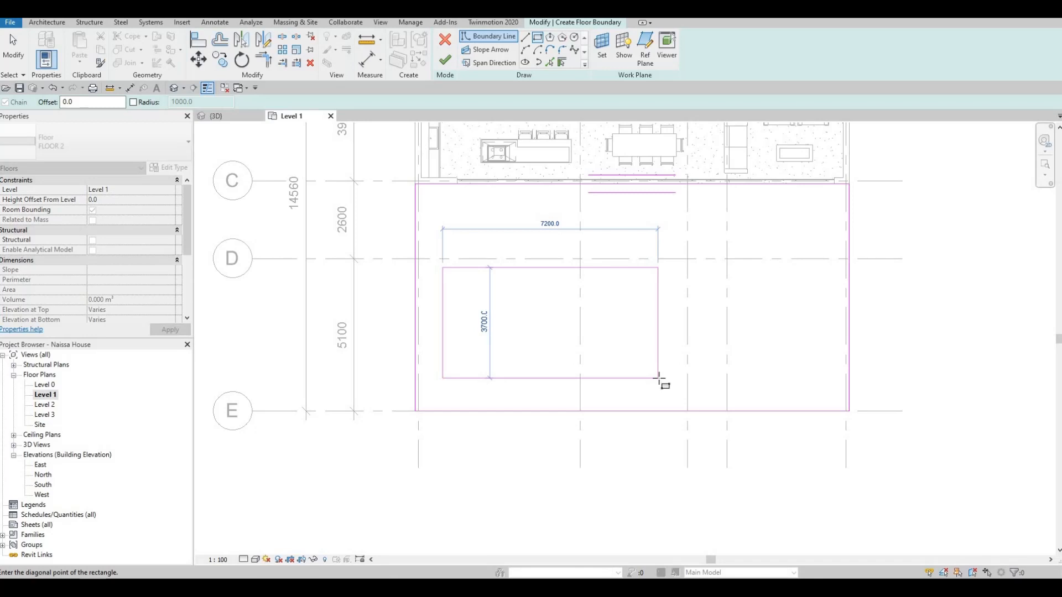
{"action": "left_click", "coordinate": [662, 377]}
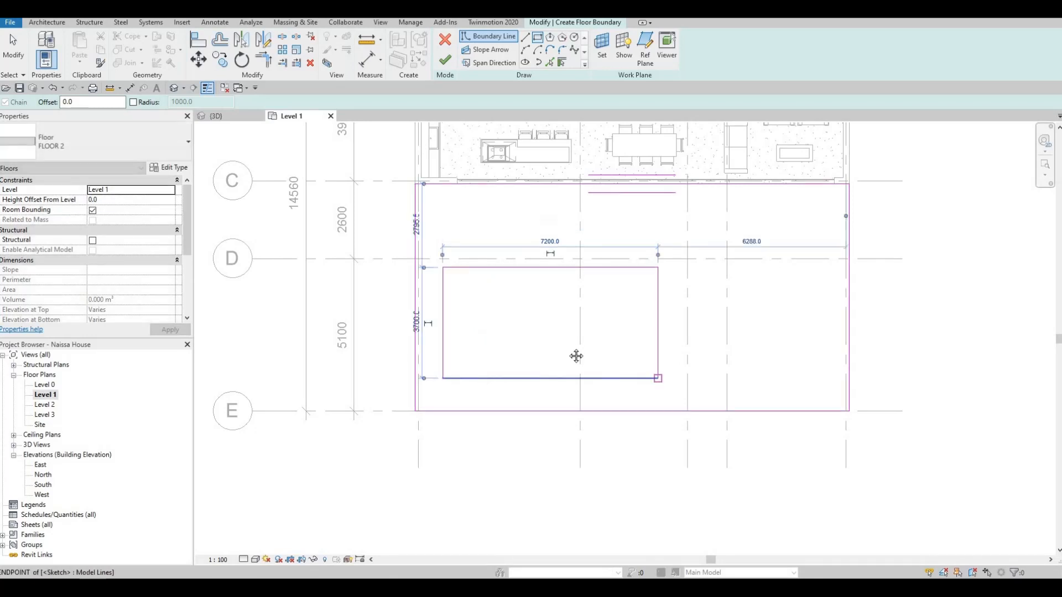
{"action": "key", "text": "Escape"}
{"action": "key", "text": "Escape"}
{"action": "scroll", "coordinate": [576, 348], "scroll_direction": "down", "scroll_amount": 2}
{"action": "scroll", "coordinate": [584, 346], "scroll_direction": "up", "scroll_amount": 2}
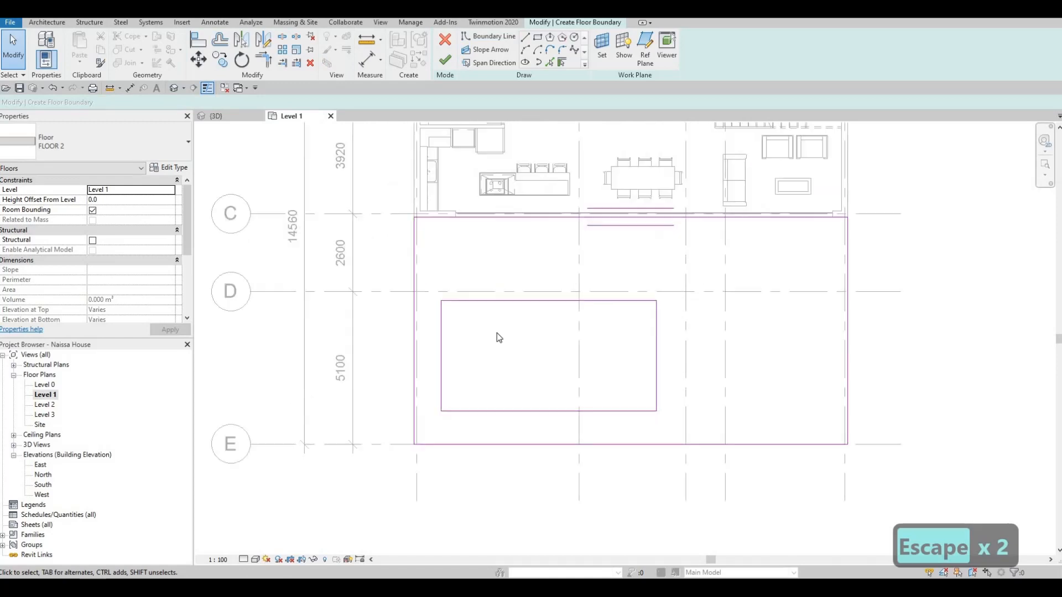
{"action": "mouse_move", "coordinate": [589, 314]}
{"action": "middle_mouse_down"}
{"action": "mouse_move", "coordinate": [604, 274]}
{"action": "mouse_move", "coordinate": [589, 277]}
{"action": "middle_mouse_up"}
{"action": "scroll", "coordinate": [584, 283], "scroll_direction": "down", "scroll_amount": 1}
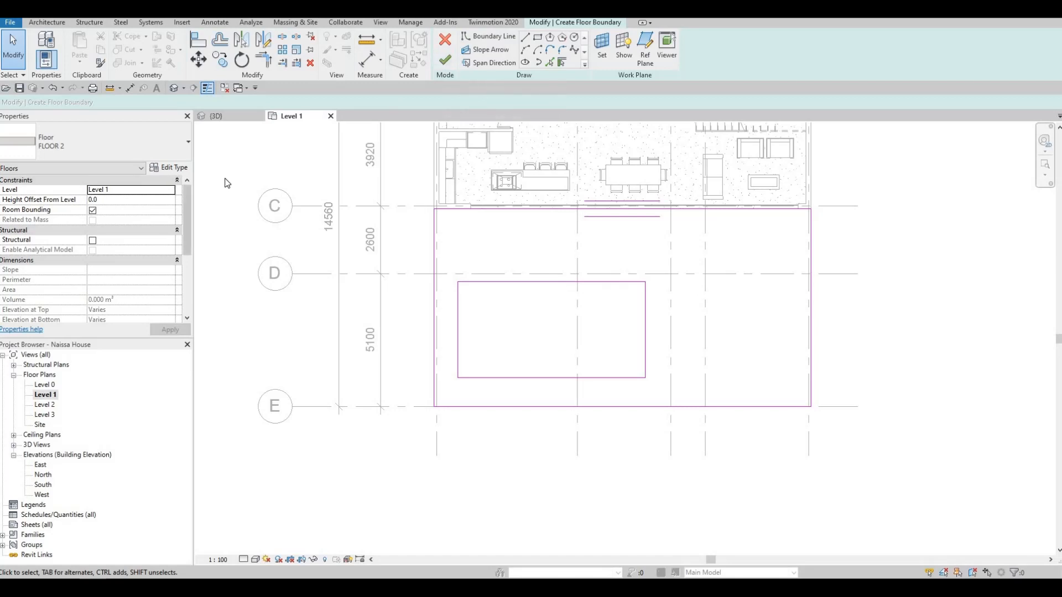
Set the material of the FLOOR 2 type's structure layer to Concrete, Precast
{"action": "left_click", "coordinate": [168, 167]}
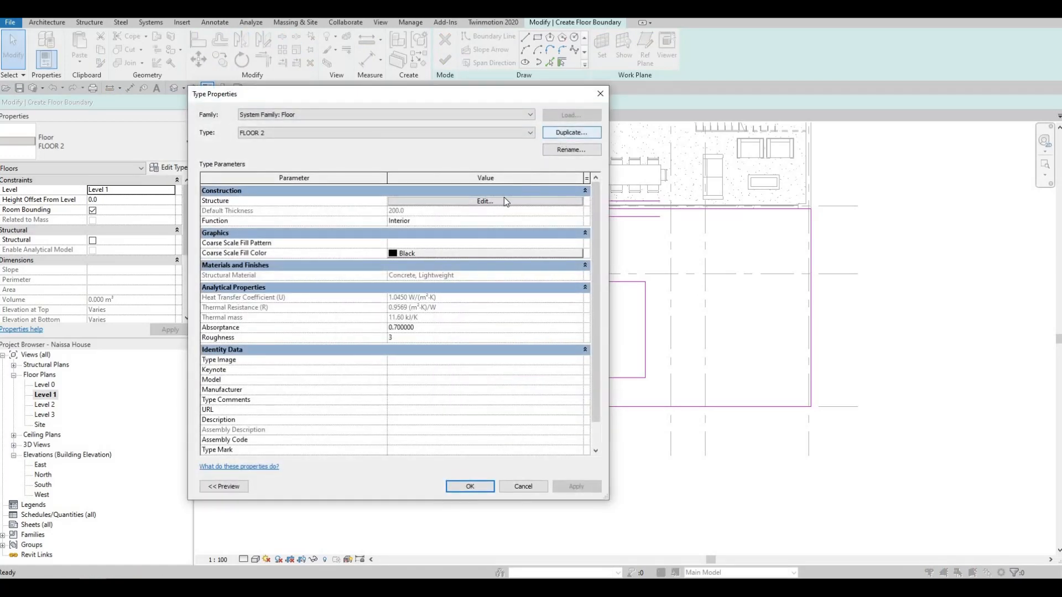
{"action": "left_click", "coordinate": [399, 201]}
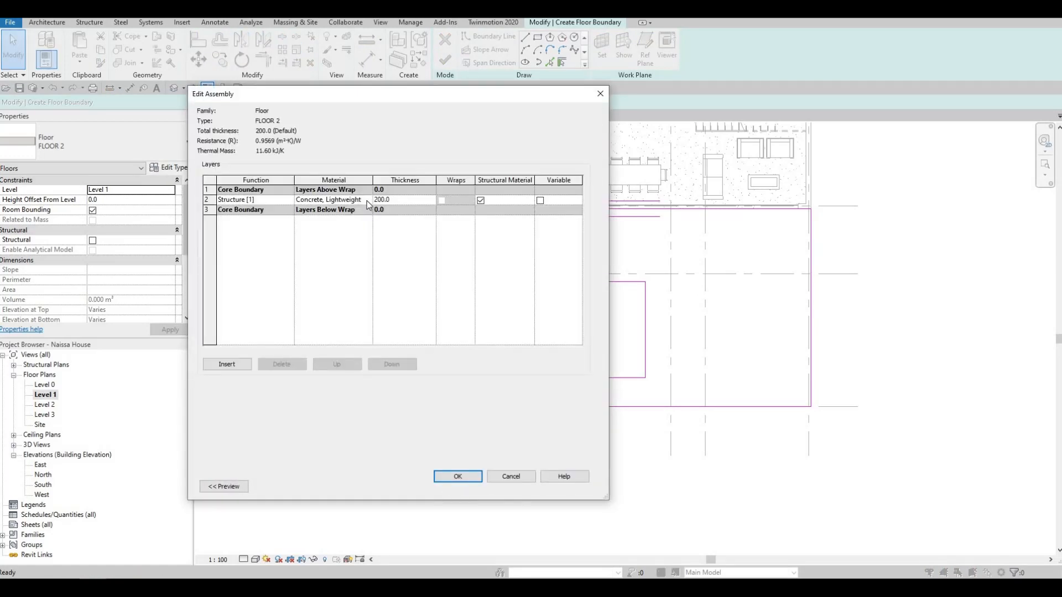
{"action": "left_click", "coordinate": [368, 200]}
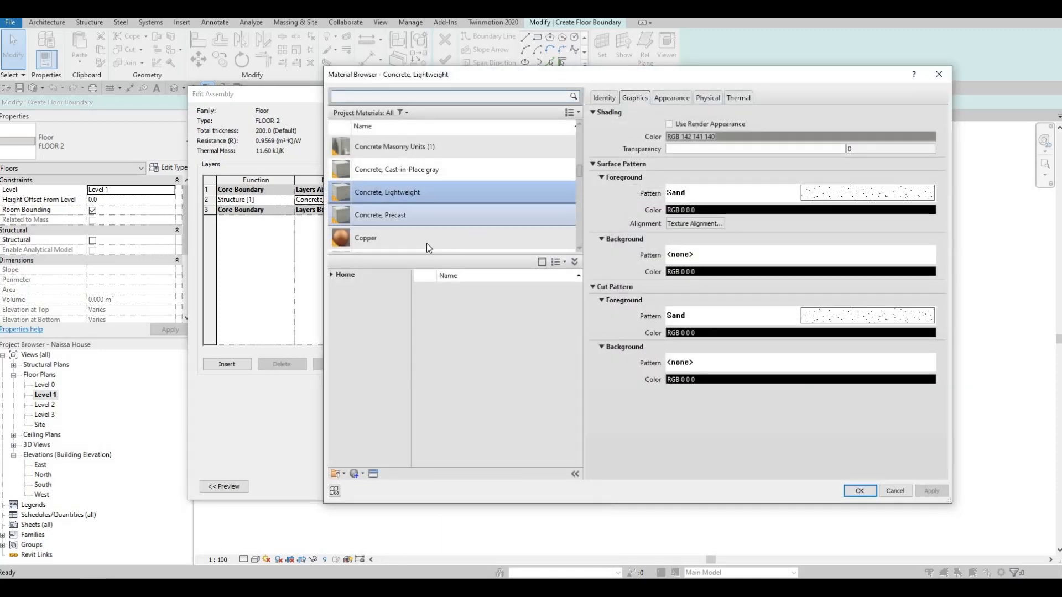
{"action": "left_click", "coordinate": [388, 225]}
{"action": "left_click", "coordinate": [855, 489]}
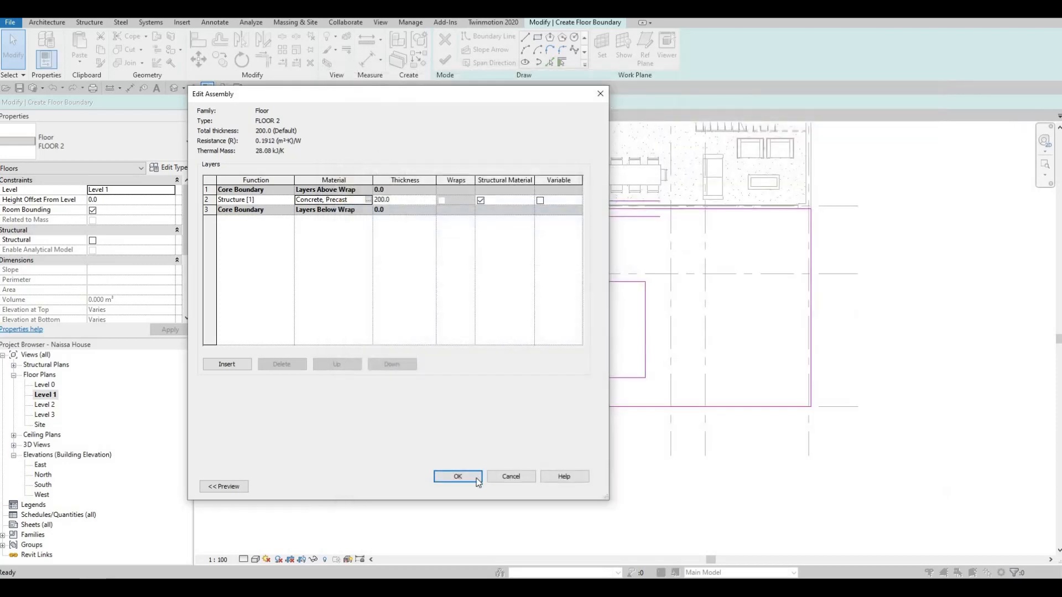
{"action": "left_click", "coordinate": [474, 480]}
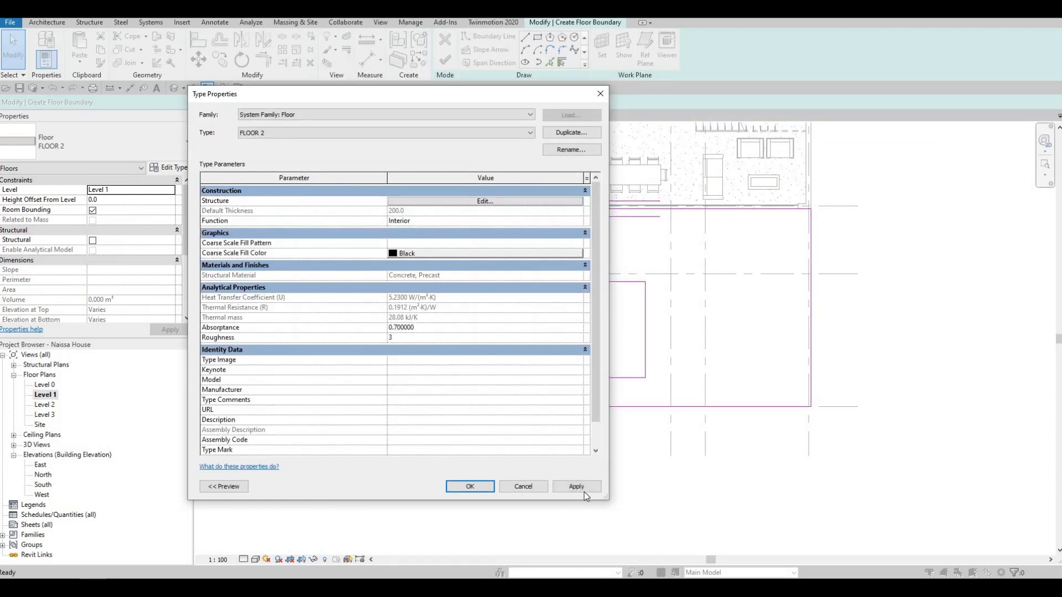
{"action": "left_click", "coordinate": [483, 489]}
Finish the FLOOR 2 sketch to create the terrace floor with its rectangular opening
{"action": "left_click", "coordinate": [445, 60]}
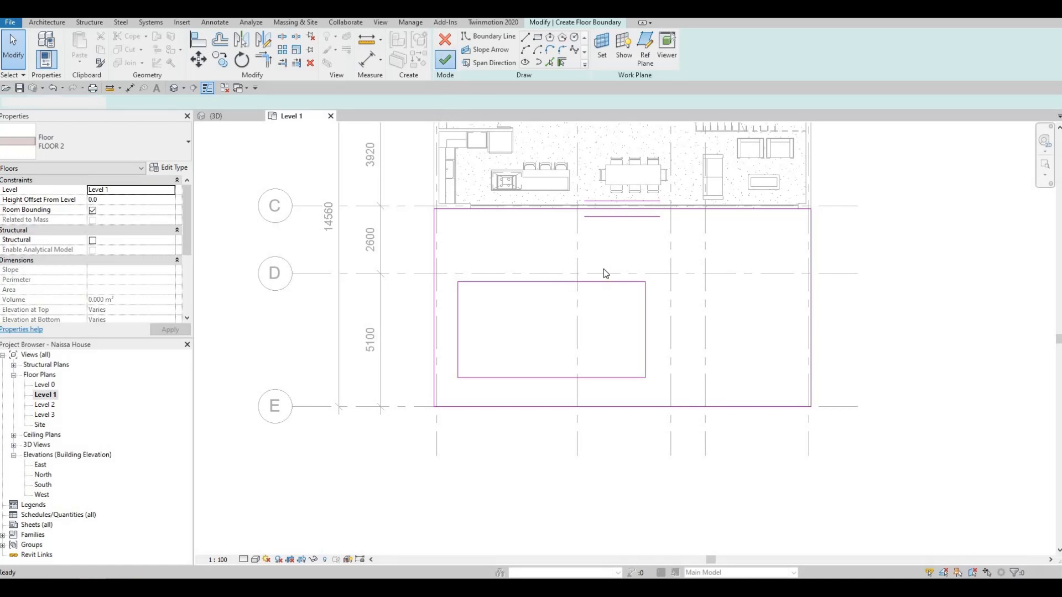
{"action": "key", "text": "Escape"}
{"action": "scroll", "coordinate": [602, 314], "scroll_direction": "up", "scroll_amount": 1}
{"action": "middle_click_drag", "start_coordinate": [602, 314], "coordinate": [582, 398]}
{"action": "scroll", "coordinate": [583, 318], "scroll_direction": "down", "scroll_amount": 2}
{"action": "middle_click_drag", "start_coordinate": [469, 268], "coordinate": [469, 321]}
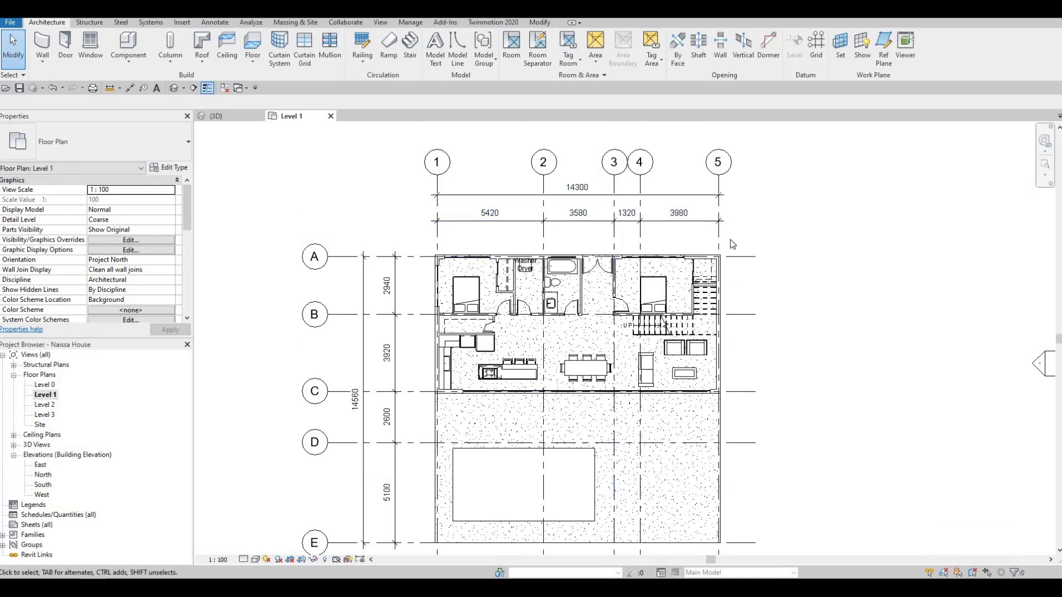
Start another floor on Level 1 and duplicate the FLOOR 2 type as FLOOR 3
{"action": "middle_click_drag", "start_coordinate": [460, 304], "coordinate": [471, 259]}
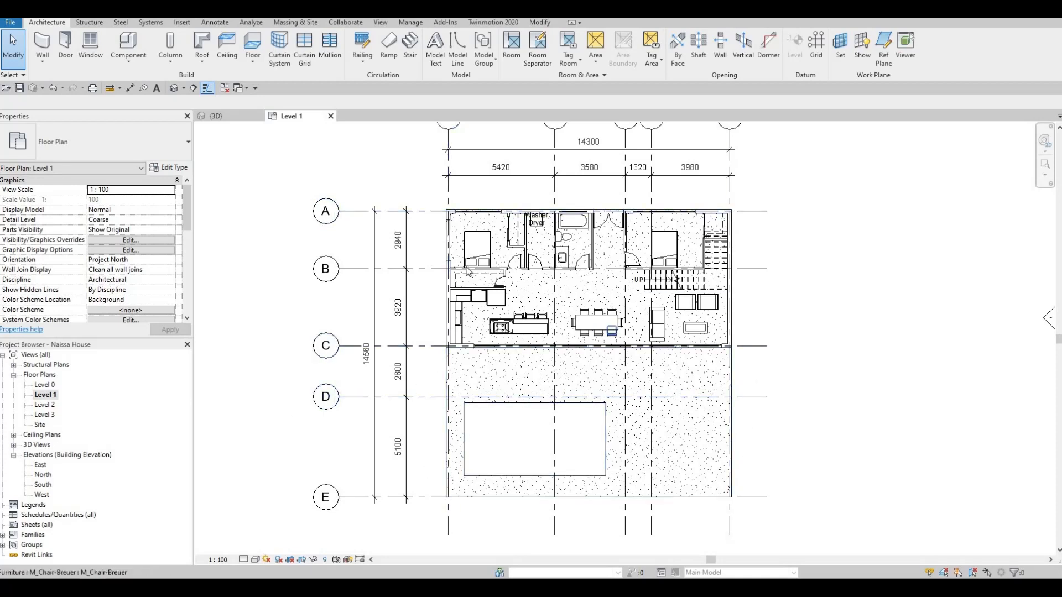
{"action": "middle_click_drag", "start_coordinate": [451, 220], "coordinate": [458, 287]}
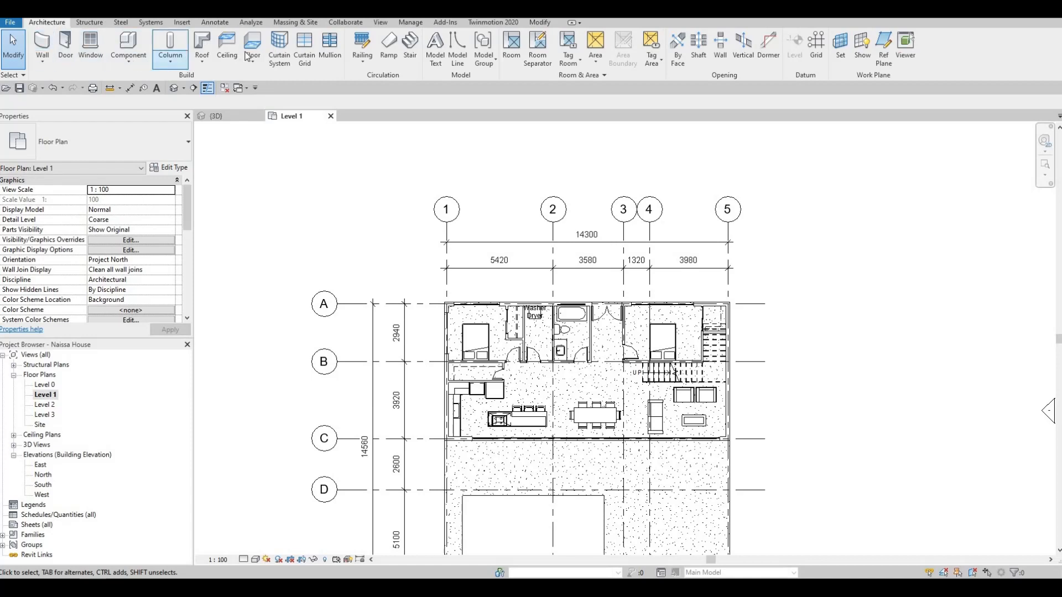
{"action": "left_click", "coordinate": [250, 46]}
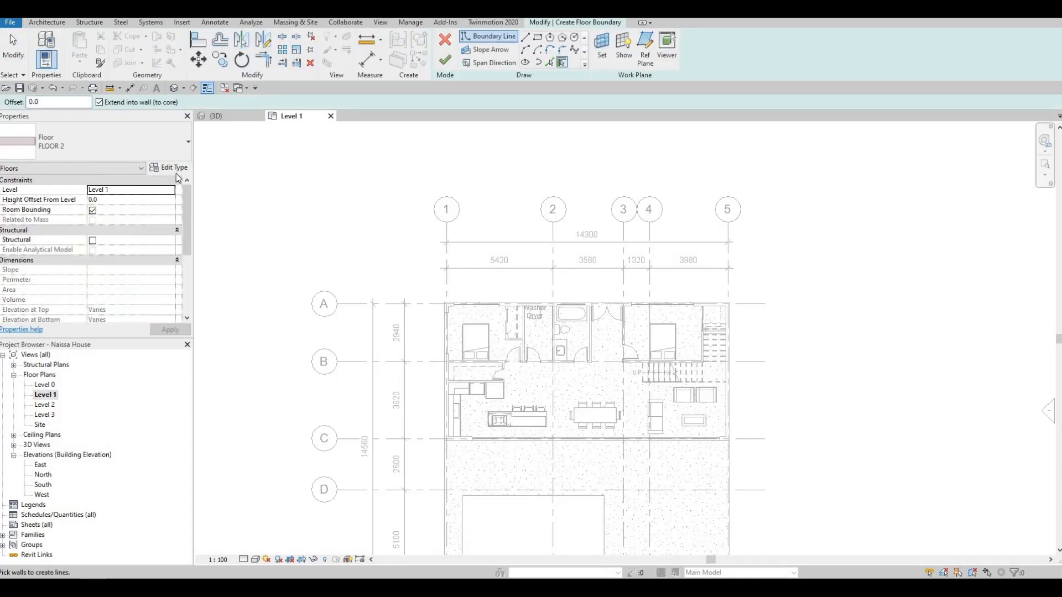
{"action": "left_click", "coordinate": [168, 167]}
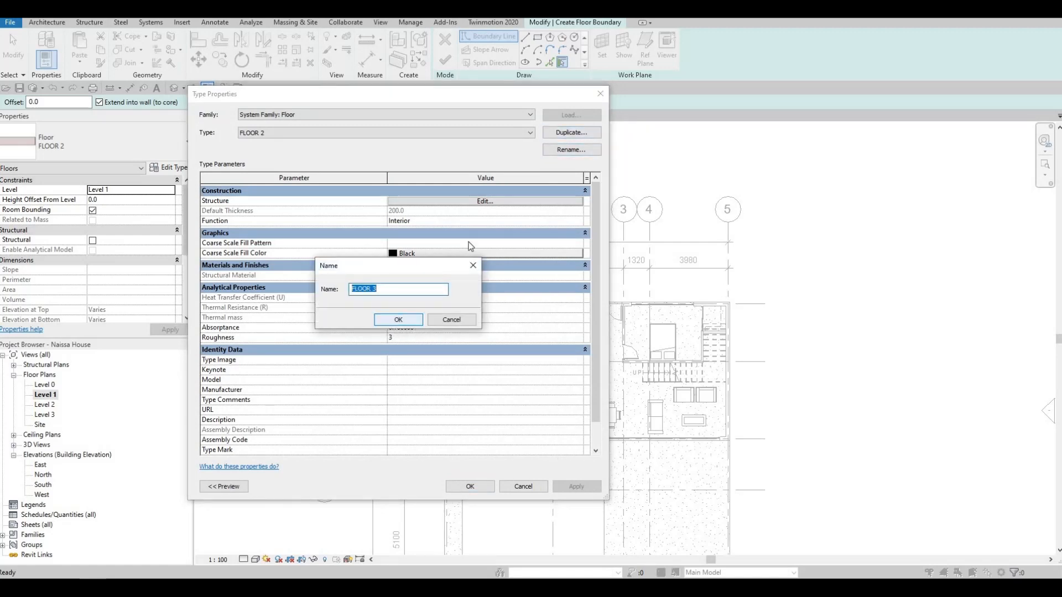
{"action": "key", "text": "Return"}
Set the material of the FLOOR 3 type's structure layer to Concrete, Cast-in-Place gray
{"action": "left_click", "coordinate": [390, 201]}
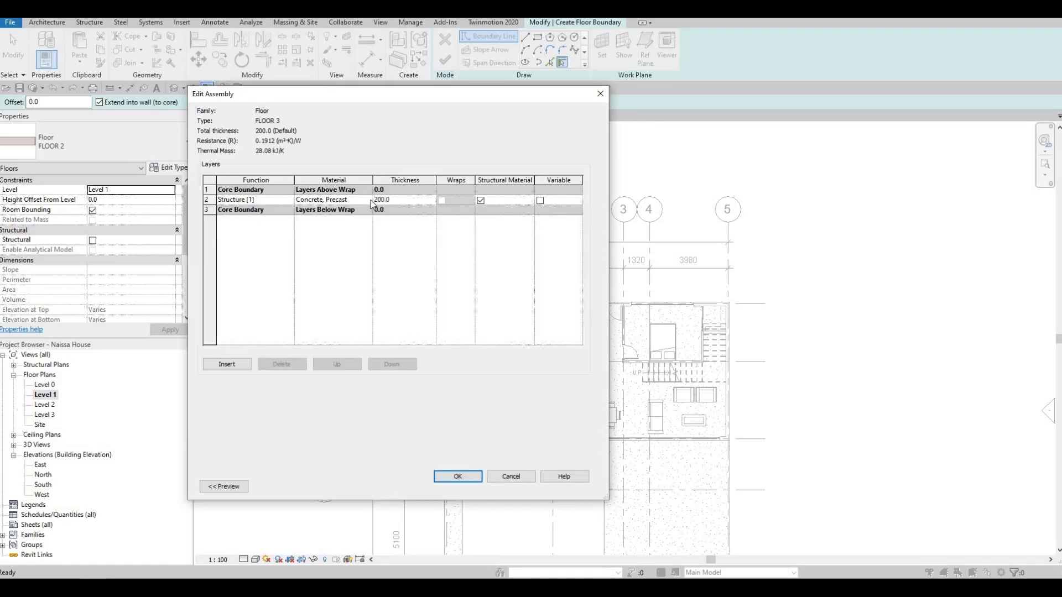
{"action": "left_click", "coordinate": [368, 199]}
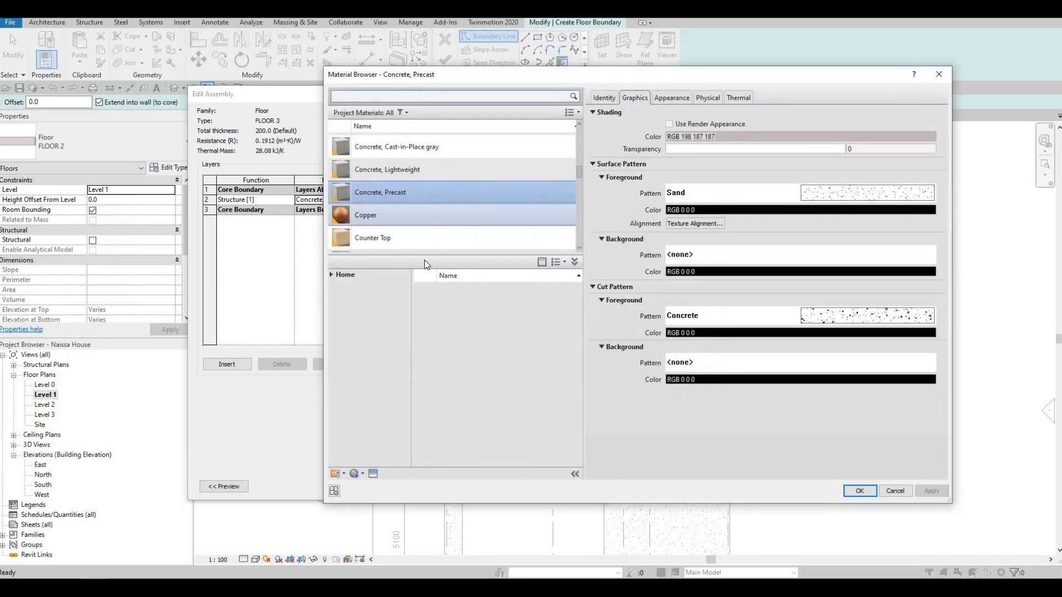
{"action": "scroll", "coordinate": [385, 223], "scroll_direction": "up", "scroll_amount": 1}
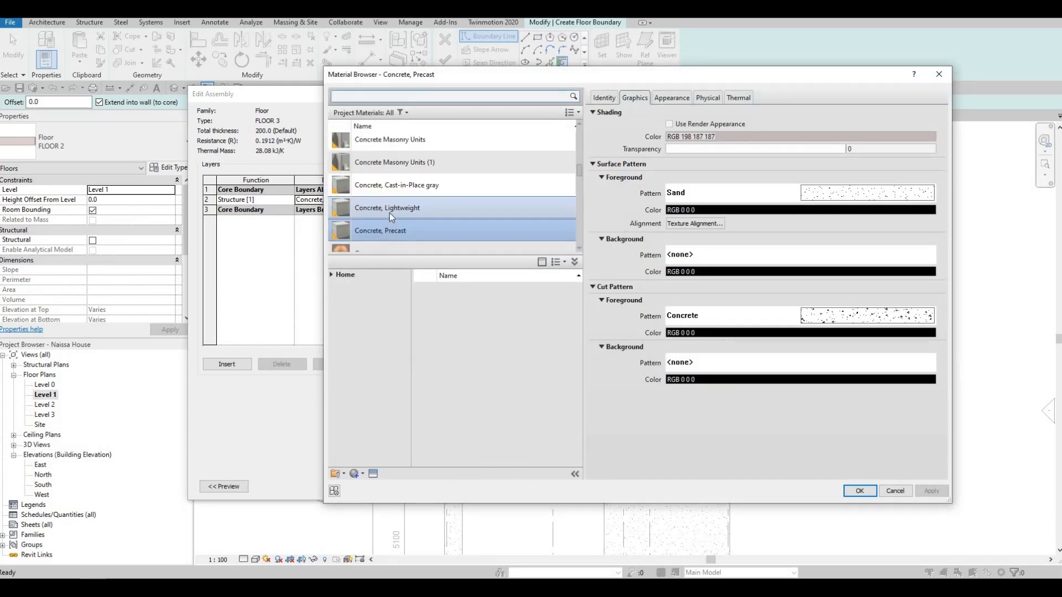
{"action": "left_click", "coordinate": [400, 189]}
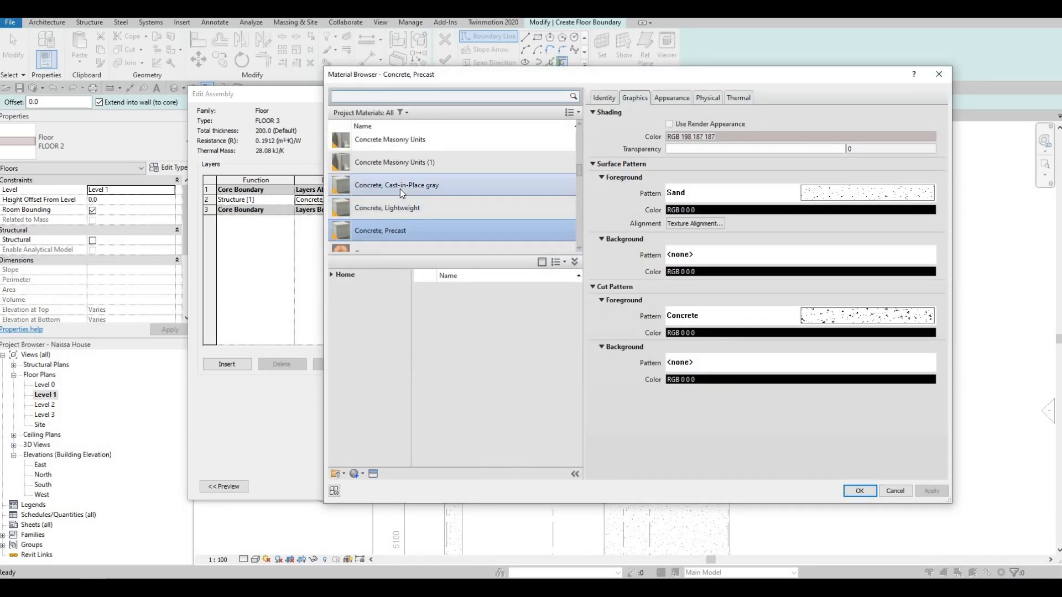
{"action": "left_click", "coordinate": [852, 489]}
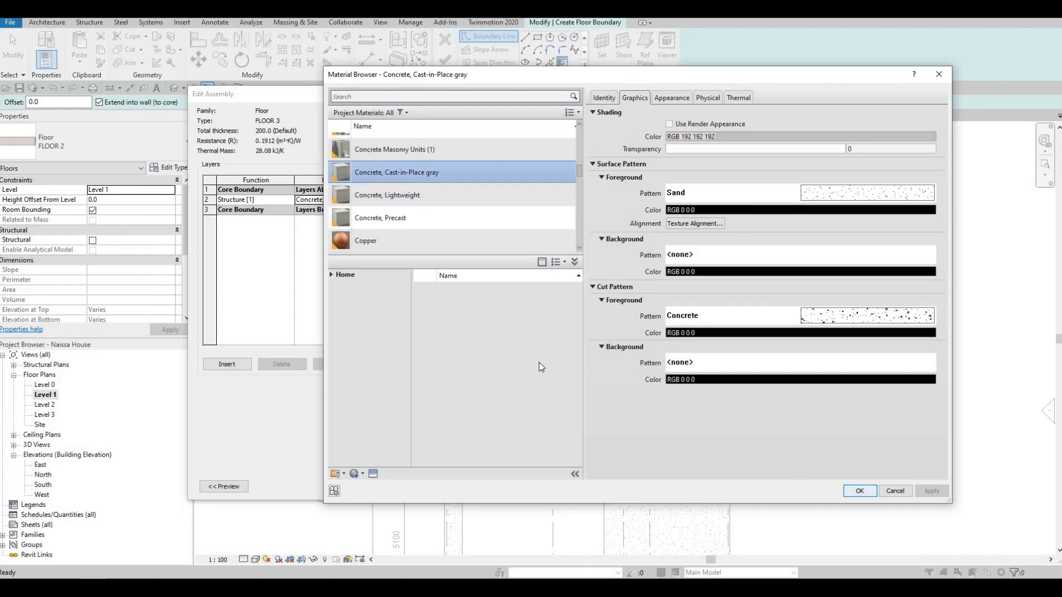
{"action": "left_click", "coordinate": [468, 476]}
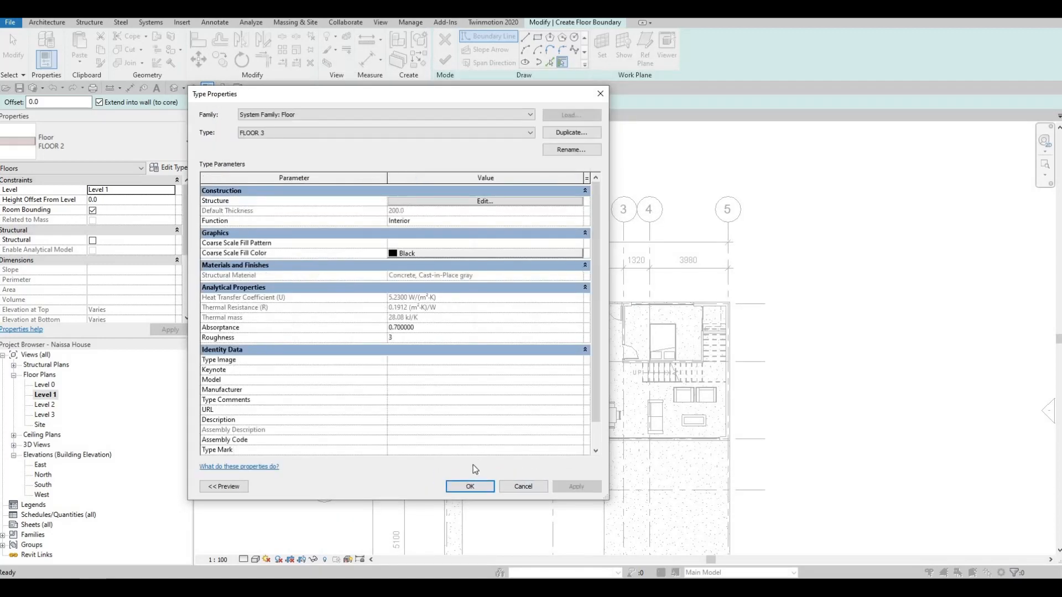
{"action": "key", "text": "Return"}
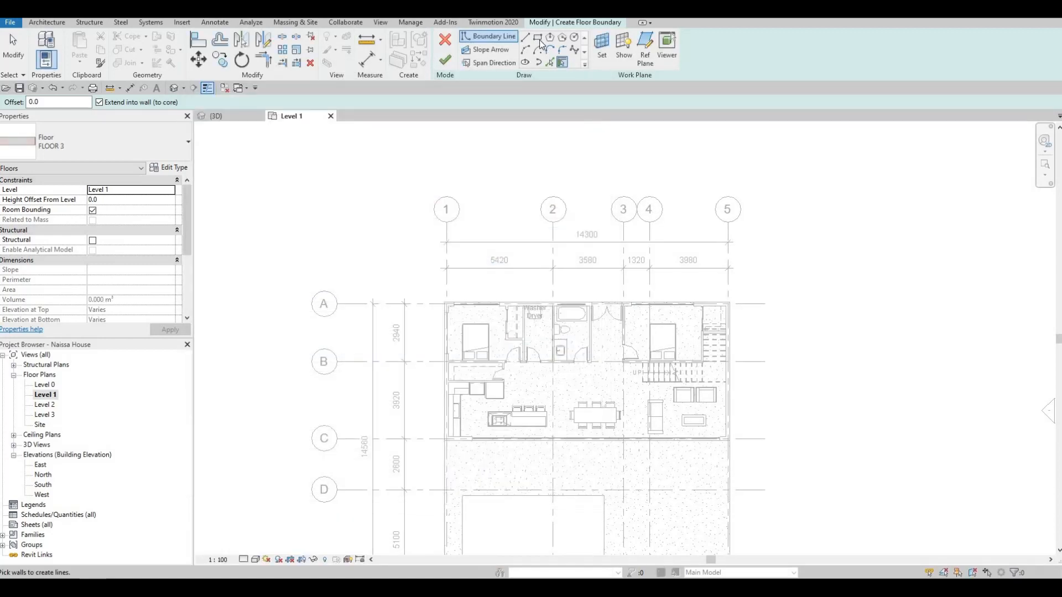
Sketch a rectangular FLOOR 3 boundary about 14500 by 2980 mm outside the grid A wall, across the full house width
{"action": "key", "text": "l"}
{"action": "key", "text": "i"}
{"action": "scroll", "coordinate": [442, 320], "scroll_direction": "up", "scroll_amount": 4}
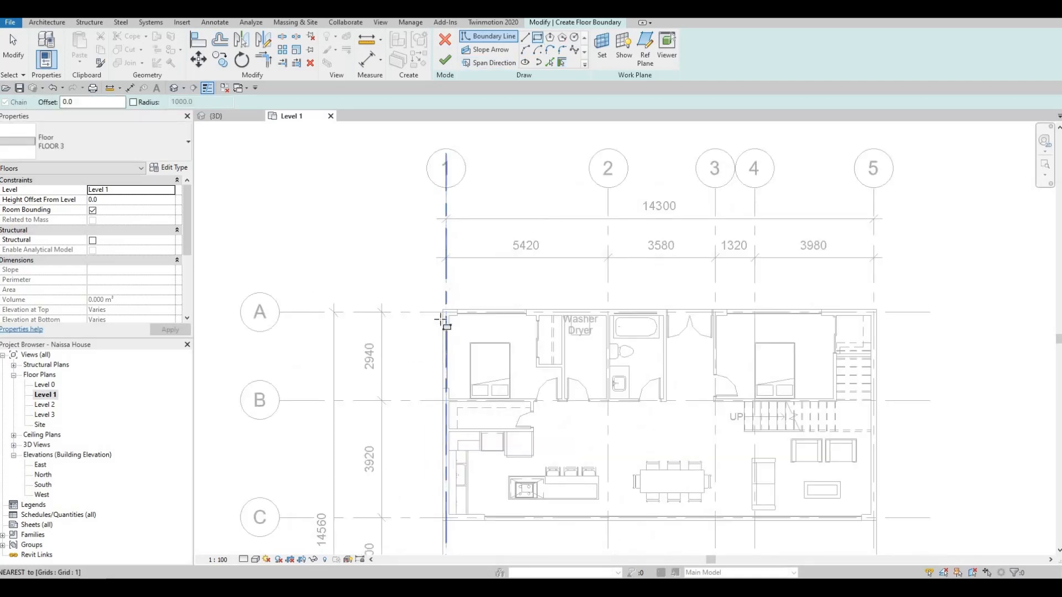
{"action": "scroll", "coordinate": [794, 244], "scroll_direction": "down", "scroll_amount": 3}
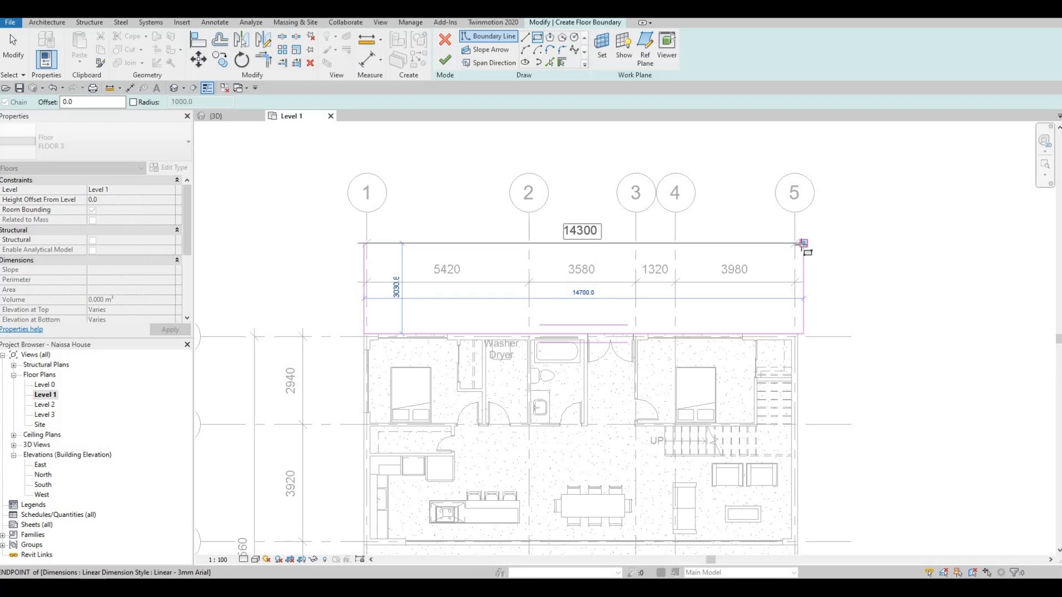
{"action": "left_click", "coordinate": [798, 244]}
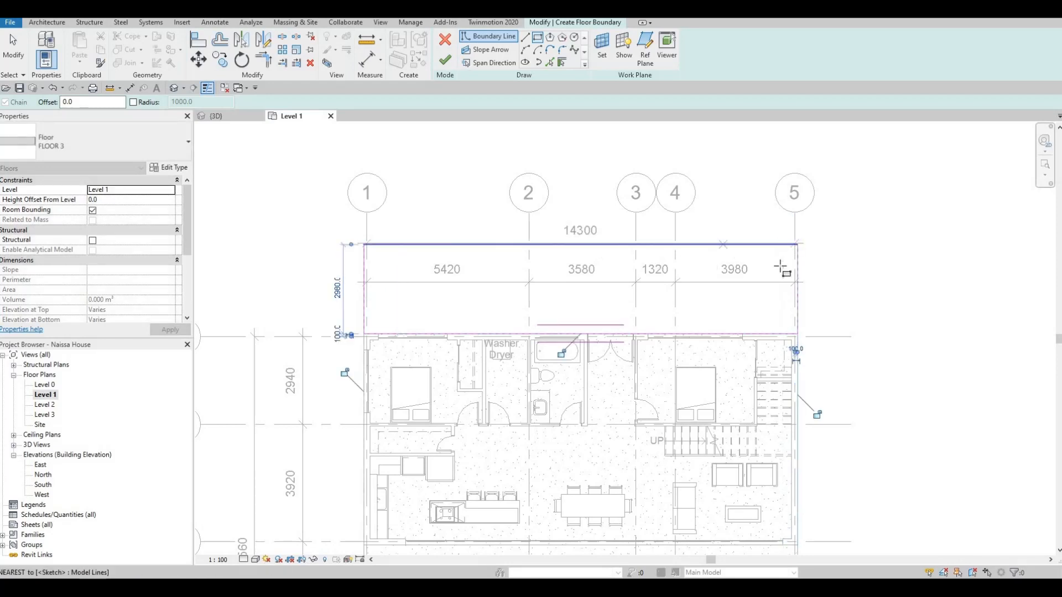
{"action": "key", "text": "Escape"}
{"action": "scroll", "coordinate": [799, 309], "scroll_direction": "up", "scroll_amount": 3}
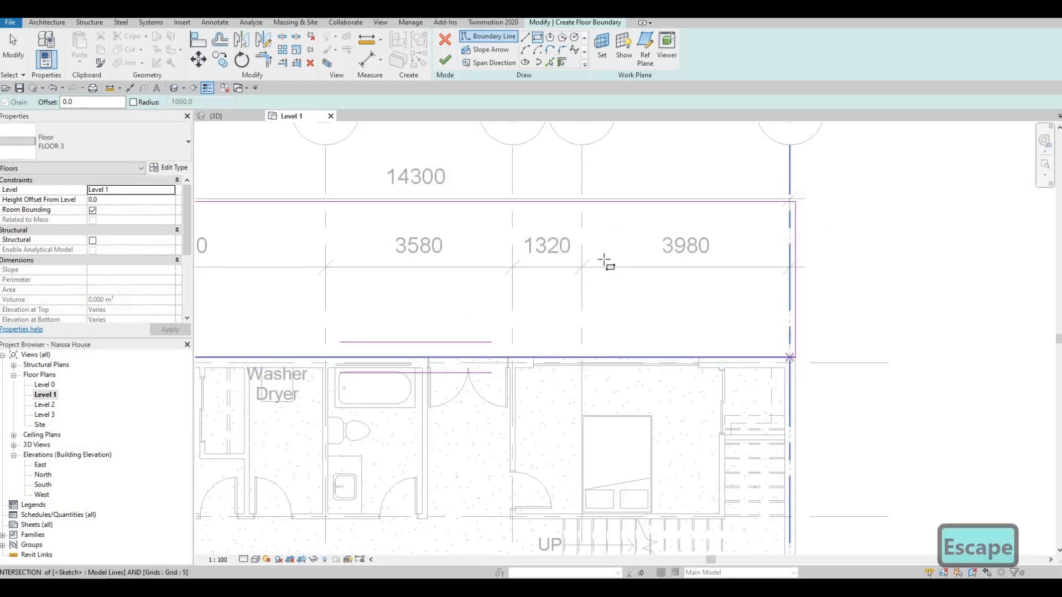
{"action": "scroll", "coordinate": [489, 257], "scroll_direction": "down", "scroll_amount": 4}
{"action": "key", "text": "Escape"}
Set the distance from the FLOOR 3 sketch's outer edge to its house-side edge to 3000 mm
{"action": "left_click", "coordinate": [517, 232]}
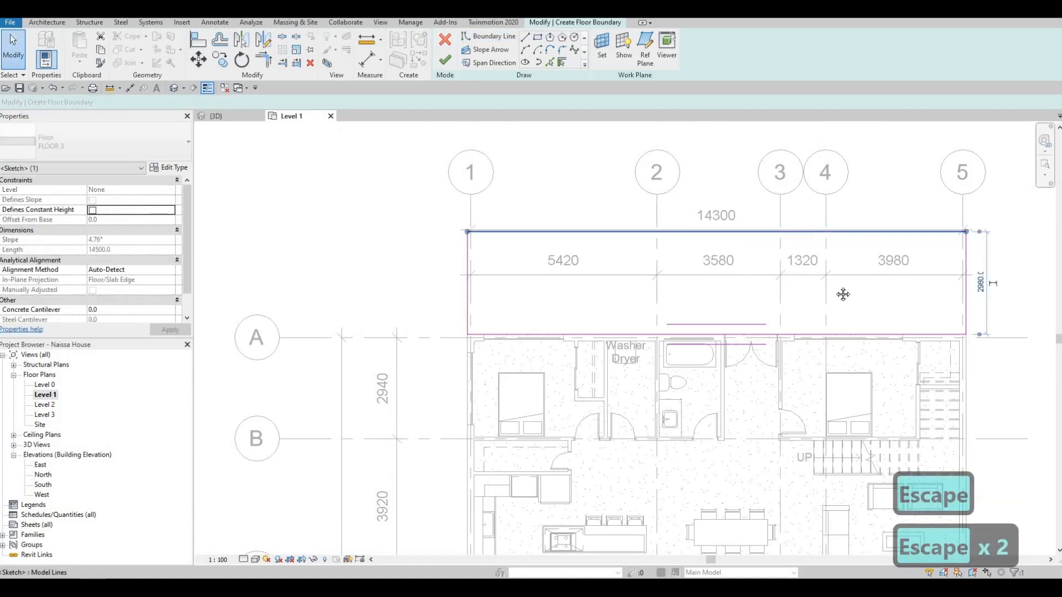
{"action": "middle_click_drag", "start_coordinate": [952, 291], "coordinate": [646, 261]}
{"action": "scroll", "coordinate": [690, 232], "scroll_direction": "up", "scroll_amount": 2}
{"action": "scroll", "coordinate": [688, 291], "scroll_direction": "up", "scroll_amount": 2}
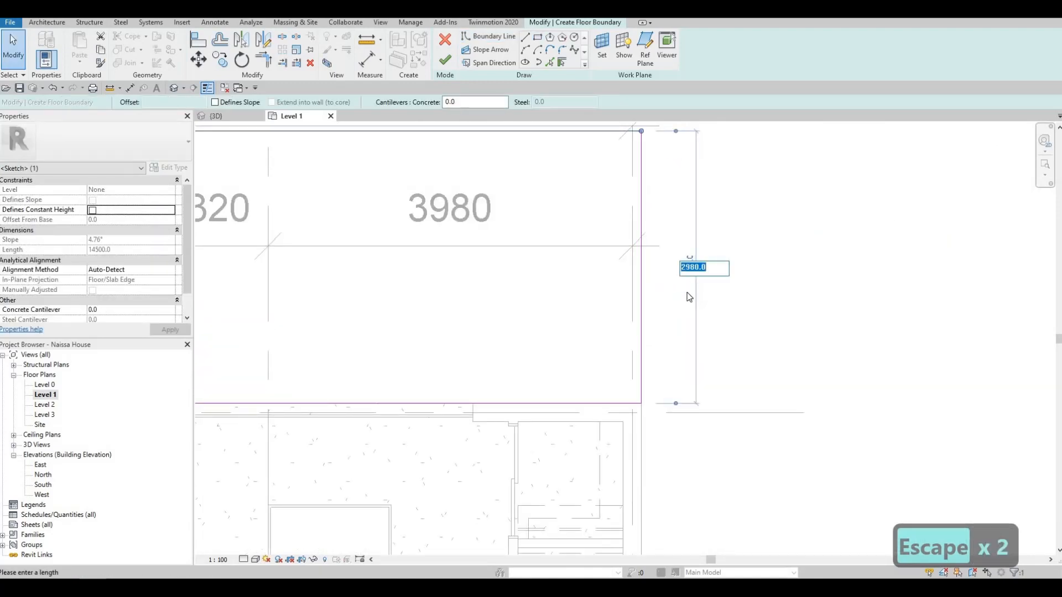
{"action": "scroll", "coordinate": [691, 278], "scroll_direction": "down", "scroll_amount": 2}
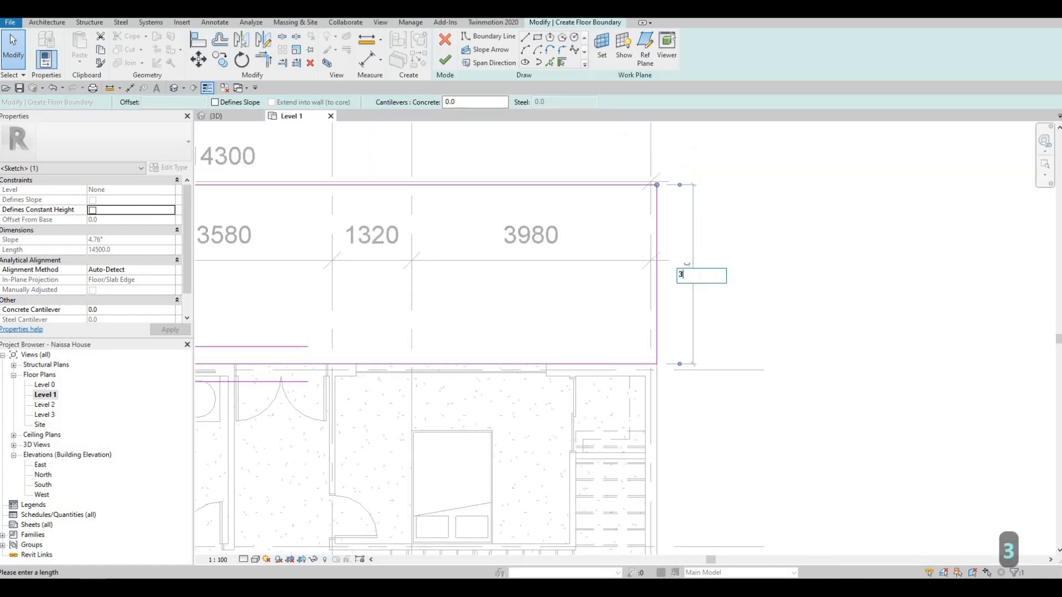
{"action": "type", "text": "000"}
{"action": "key", "text": "Return"}
Finish the FLOOR 3 sketch to create the slab beyond grid A and clear the selection
{"action": "scroll", "coordinate": [509, 240], "scroll_direction": "down", "scroll_amount": 2}
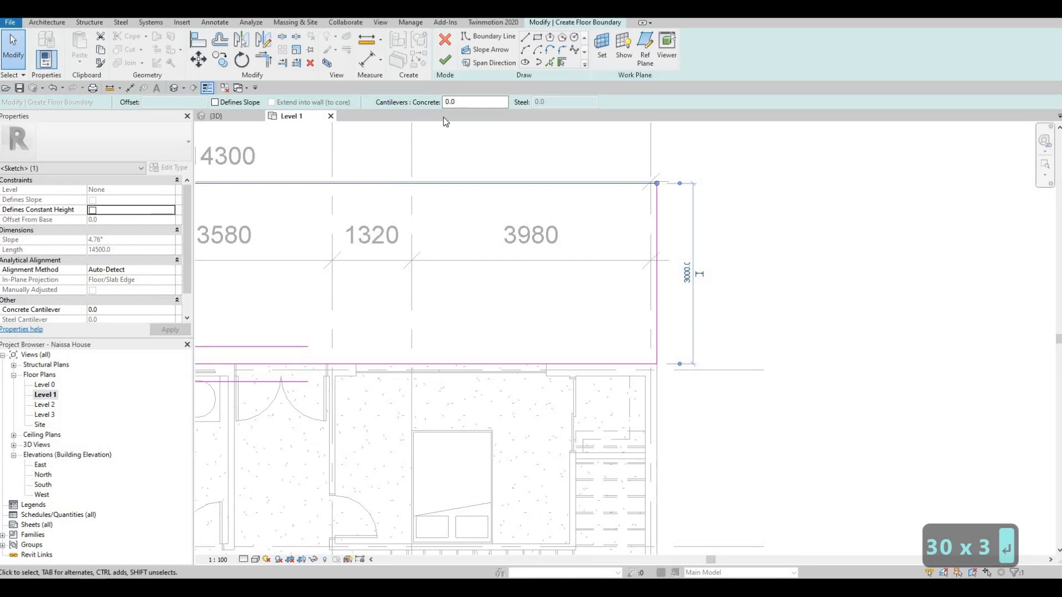
{"action": "left_click", "coordinate": [445, 60]}
{"action": "scroll", "coordinate": [446, 231], "scroll_direction": "down", "scroll_amount": 2}
{"action": "middle_click_drag", "start_coordinate": [446, 231], "coordinate": [593, 173]}
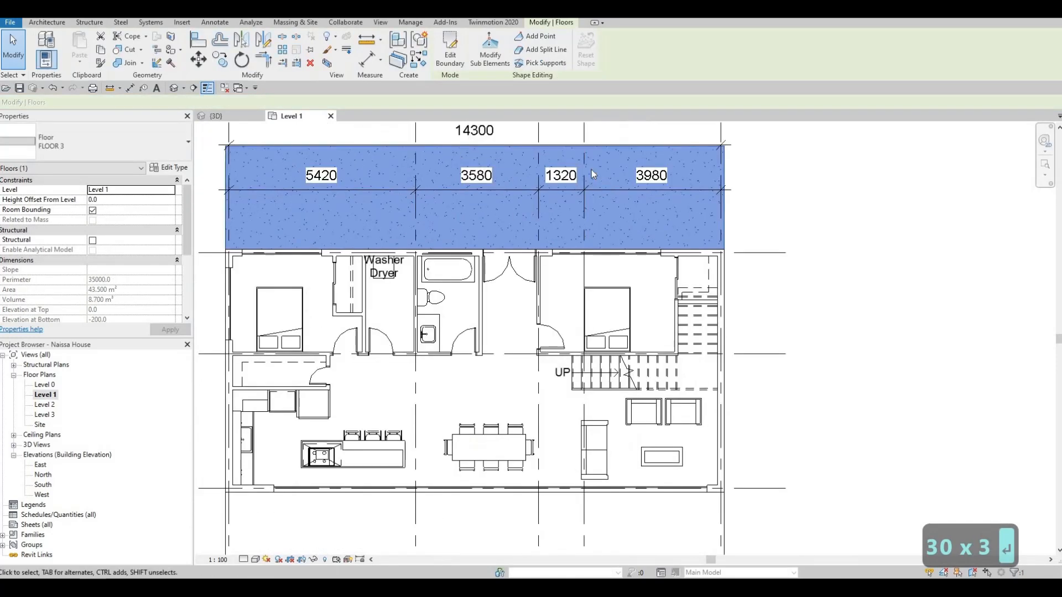
{"action": "scroll", "coordinate": [597, 176], "scroll_direction": "down", "scroll_amount": 1}
{"action": "key", "text": "Escape"}
{"action": "scroll", "coordinate": [442, 338], "scroll_direction": "down", "scroll_amount": 2}
{"action": "middle_click_drag", "start_coordinate": [443, 338], "coordinate": [563, 260]}
{"action": "scroll", "coordinate": [527, 273], "scroll_direction": "down", "scroll_amount": 2}
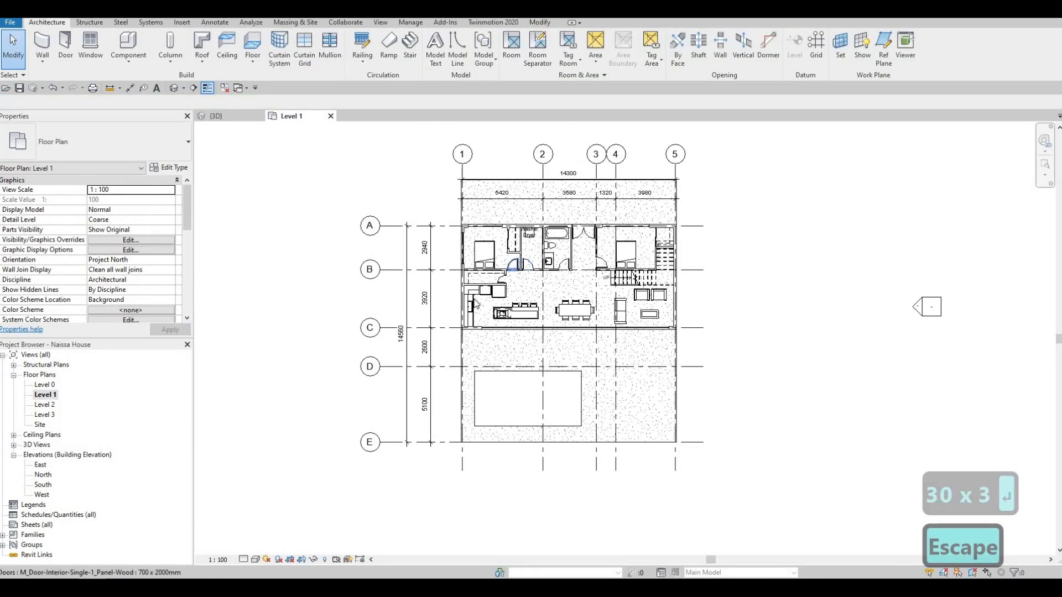
{"action": "scroll", "coordinate": [524, 274], "scroll_direction": "up", "scroll_amount": 1}
{"action": "scroll", "coordinate": [467, 305], "scroll_direction": "up", "scroll_amount": 1}
{"action": "middle_click_drag", "start_coordinate": [513, 287], "coordinate": [467, 303]}
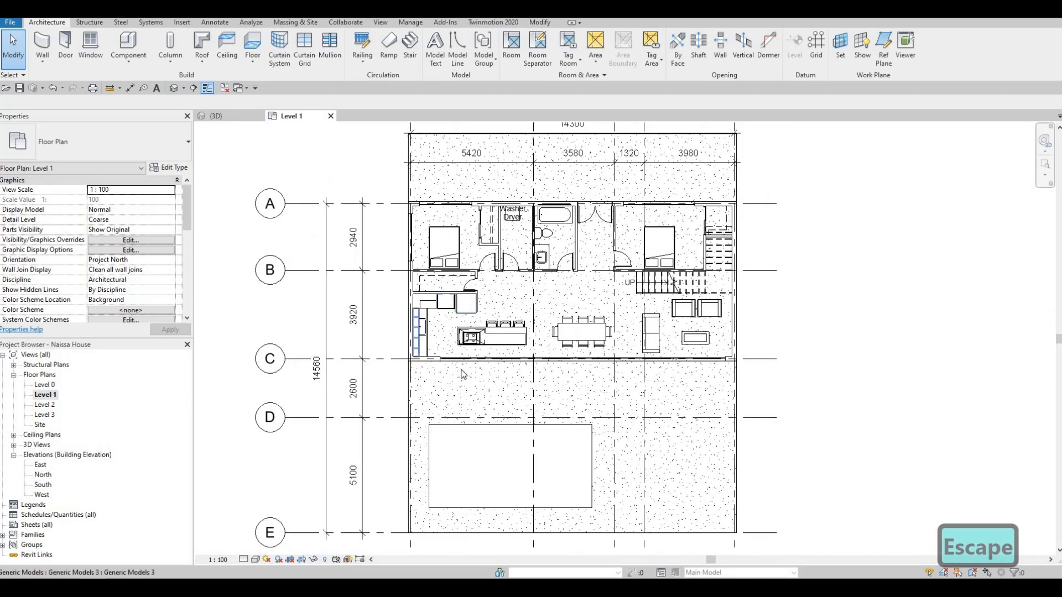
{"action": "middle_click_drag", "start_coordinate": [463, 371], "coordinate": [510, 339]}
{"action": "key", "text": "Escape"}
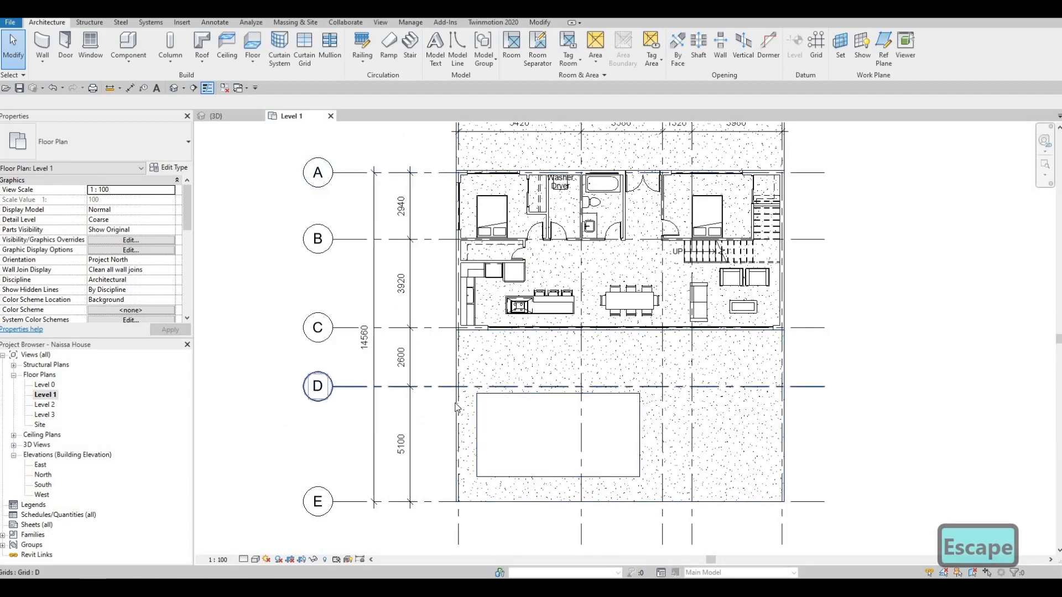
Edit the FLOOR 2 terrace boundary and extend its grid 1 edge line up to the house's outer corner at grid A
{"action": "left_click", "coordinate": [480, 409]}
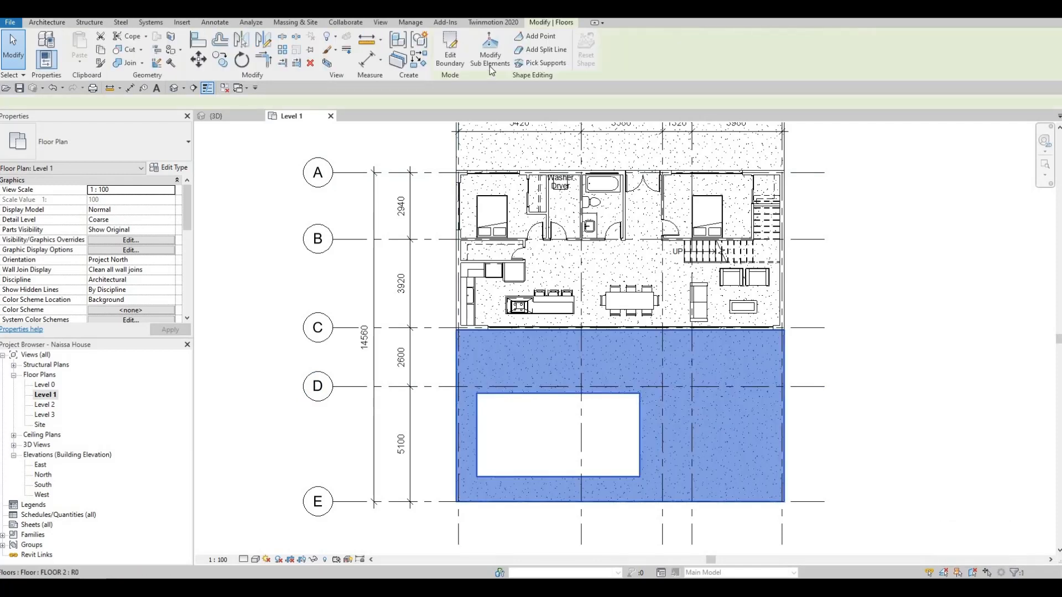
{"action": "left_click", "coordinate": [451, 58]}
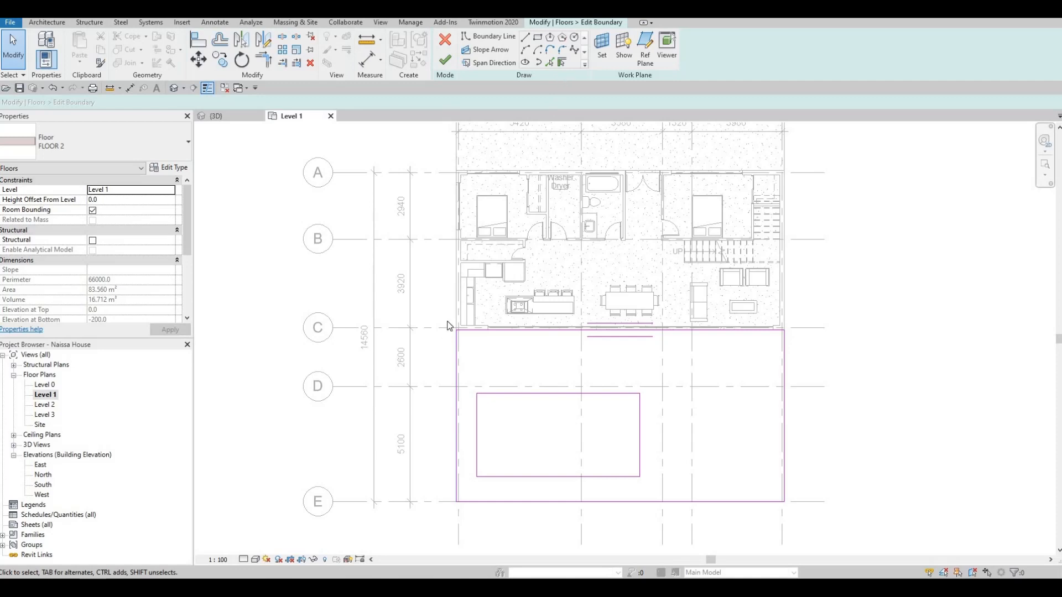
{"action": "left_click", "coordinate": [458, 335]}
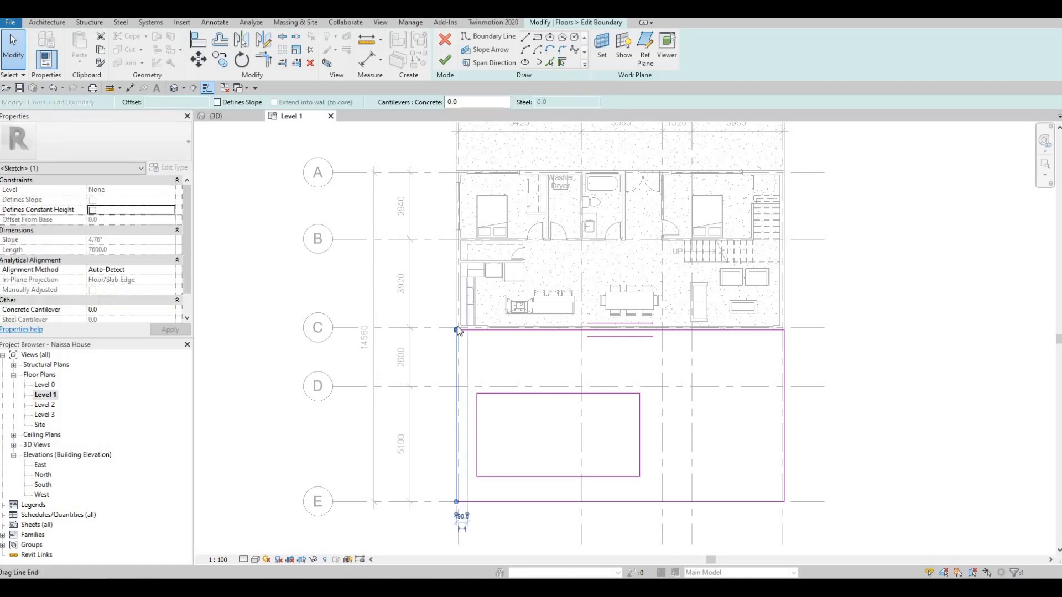
{"action": "mouse_move", "coordinate": [451, 261]}
{"action": "left_mouse_down"}
{"action": "mouse_move", "coordinate": [457, 172]}
{"action": "mouse_move", "coordinate": [481, 177]}
{"action": "left_mouse_up"}
{"action": "key", "text": "Escape"}
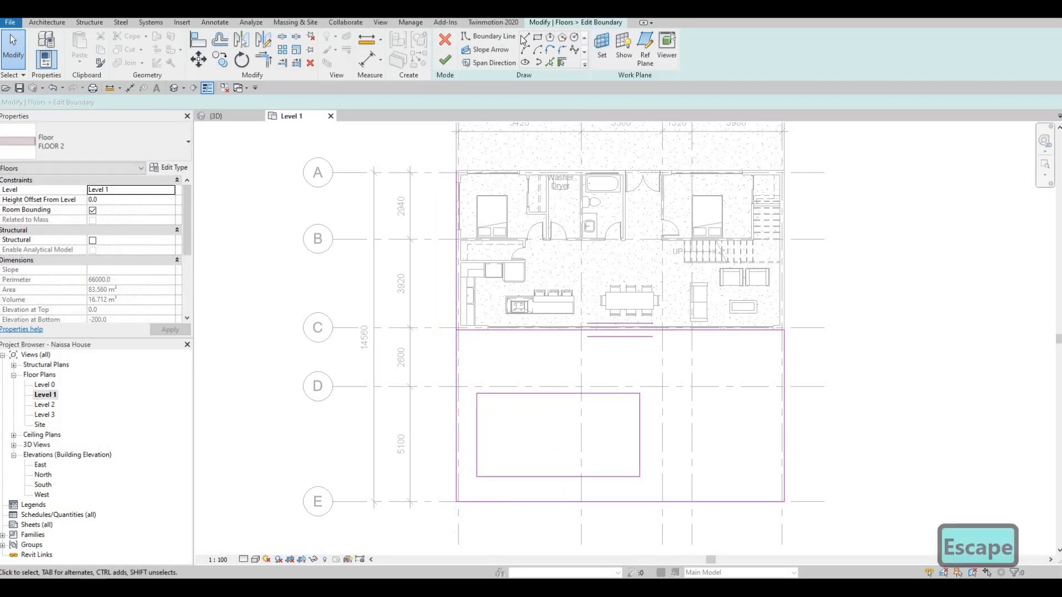
Draw boundary lines from the house corner at grids A and 1, 2000 mm outward and straight down to grid E
{"action": "left_click", "coordinate": [489, 36]}
{"action": "scroll", "coordinate": [429, 180], "scroll_direction": "up", "scroll_amount": 5}
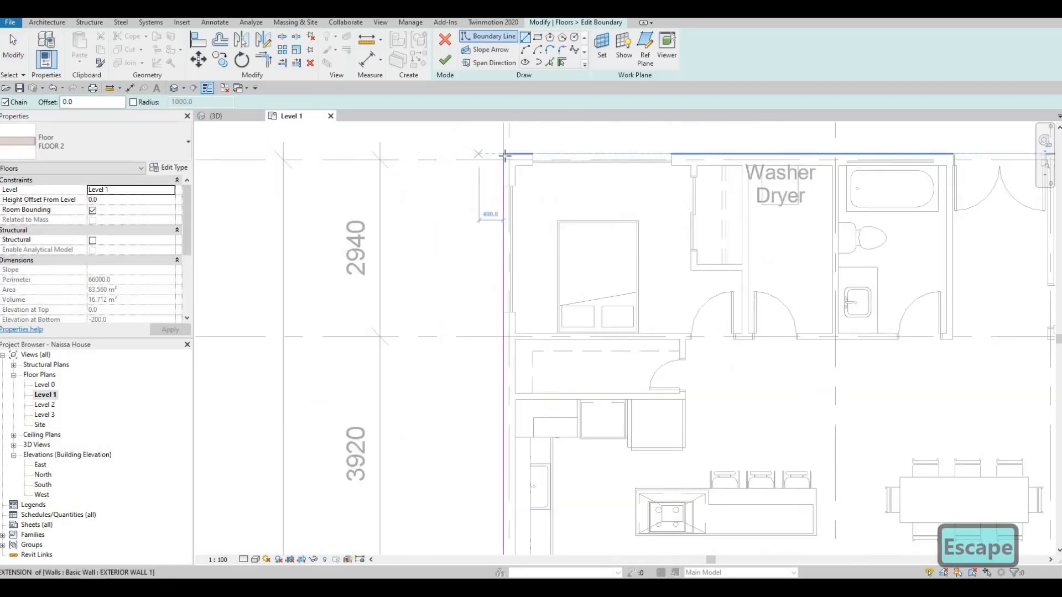
{"action": "left_click", "coordinate": [503, 153]}
{"action": "scroll", "coordinate": [410, 137], "scroll_direction": "down", "scroll_amount": 2}
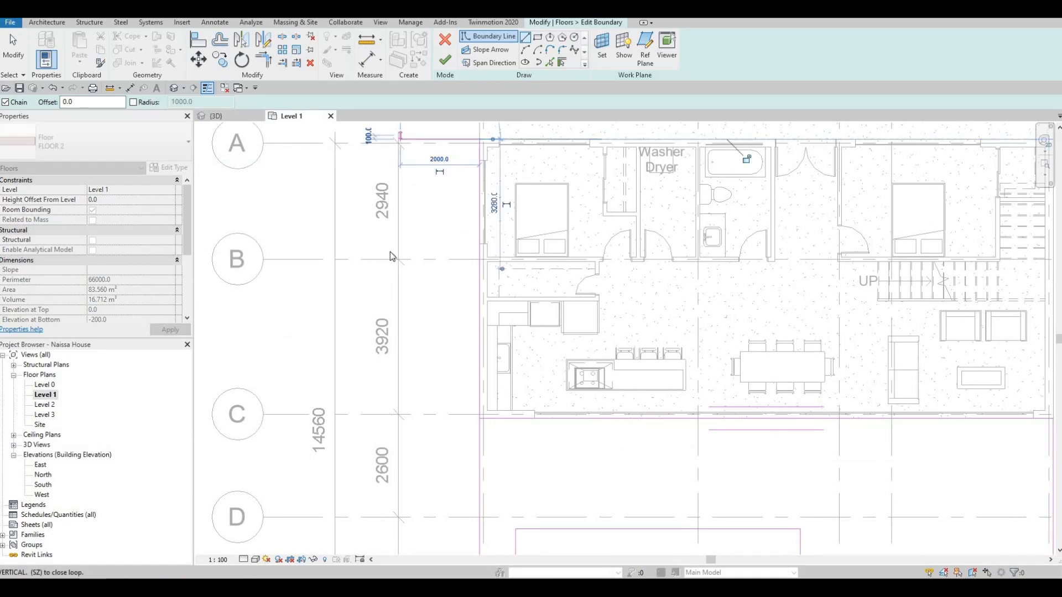
{"action": "scroll", "coordinate": [400, 398], "scroll_direction": "down", "scroll_amount": 1}
{"action": "middle_click_drag", "start_coordinate": [395, 514], "coordinate": [392, 306]}
{"action": "left_click", "coordinate": [396, 399]}
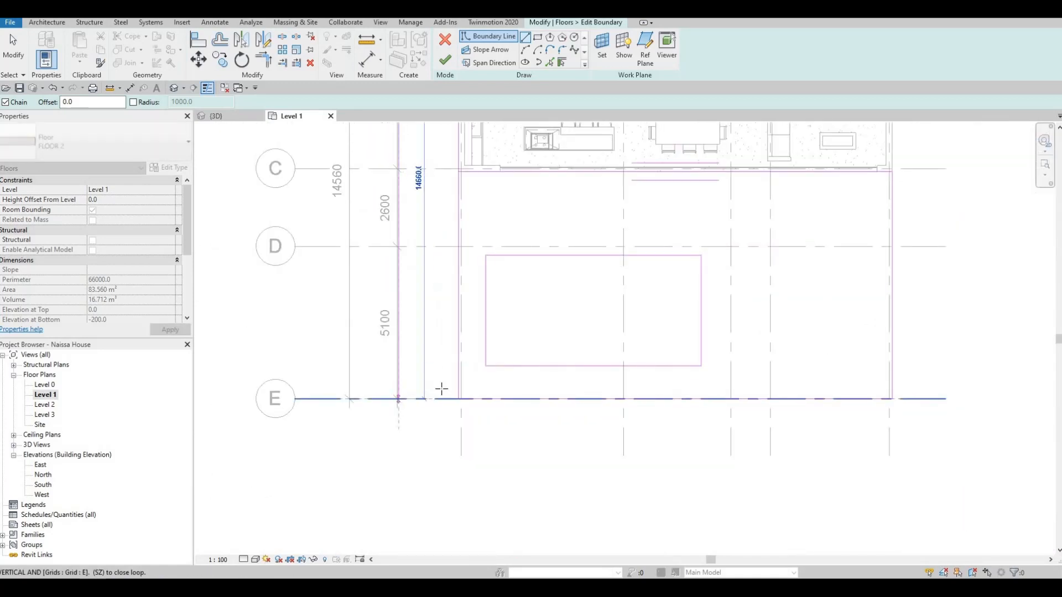
{"action": "key", "text": "Escape"}
{"action": "key", "text": "Escape"}
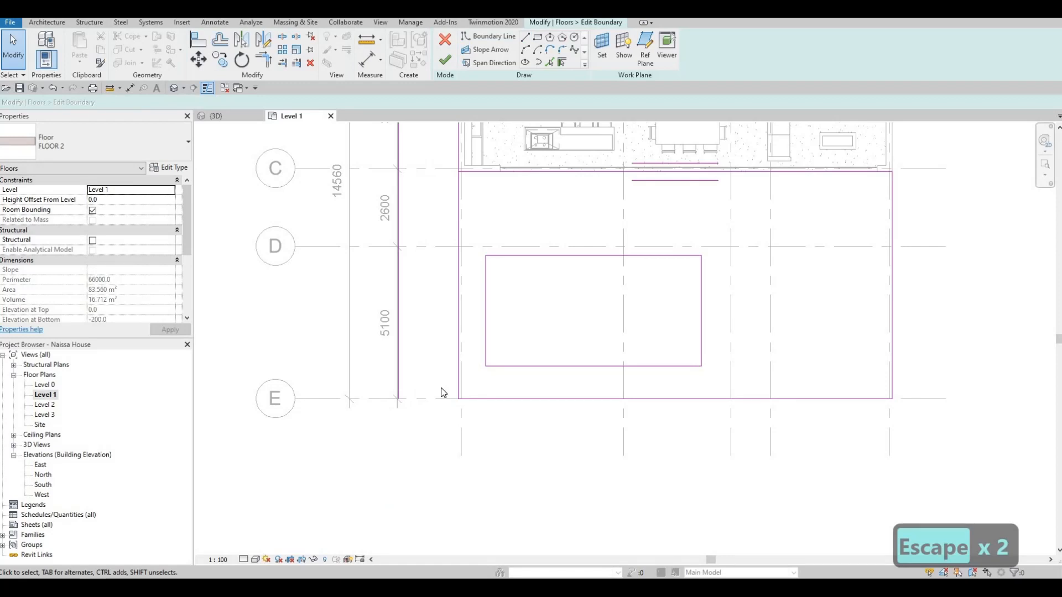
Trim the boundary lines into corners where the new side line meets grid E and where the terrace meets the house at grid C
{"action": "key", "text": "t"}
{"action": "key", "text": "r"}
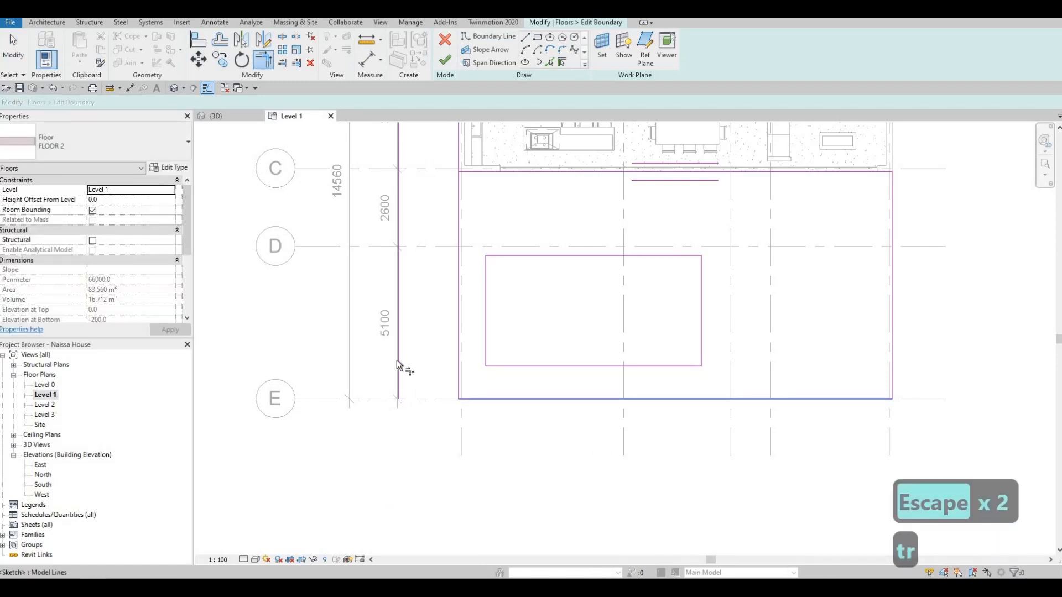
{"action": "left_click", "coordinate": [397, 360]}
{"action": "left_click", "coordinate": [475, 399]}
{"action": "middle_click_drag", "start_coordinate": [436, 324], "coordinate": [433, 386]}
{"action": "scroll", "coordinate": [432, 389], "scroll_direction": "down", "scroll_amount": 2}
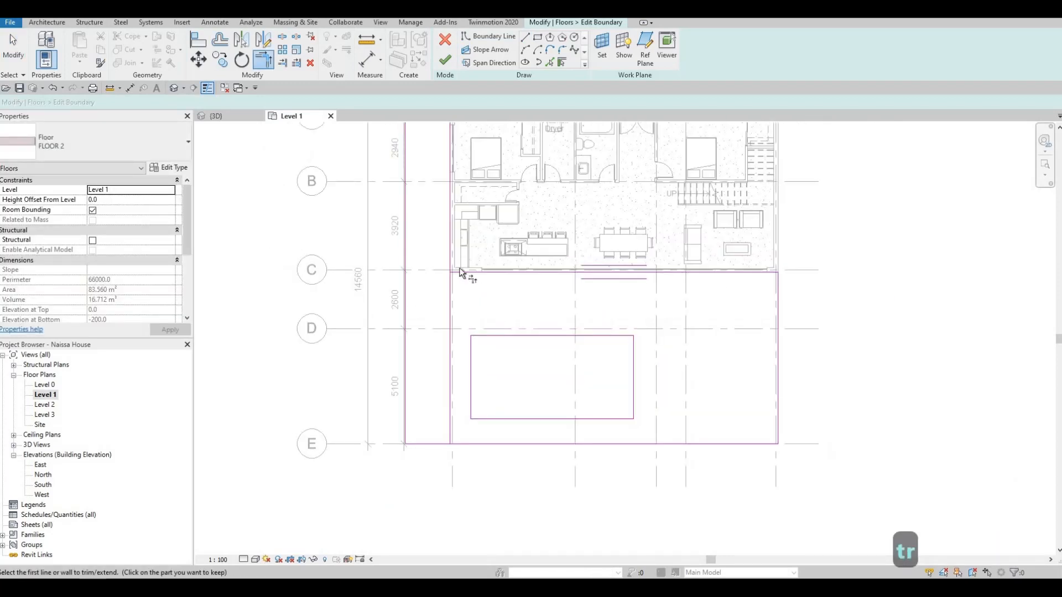
{"action": "left_click", "coordinate": [460, 272]}
{"action": "left_click", "coordinate": [451, 259]}
{"action": "scroll", "coordinate": [479, 269], "scroll_direction": "up", "scroll_amount": 1}
{"action": "middle_click_drag", "start_coordinate": [425, 125], "coordinate": [434, 267]}
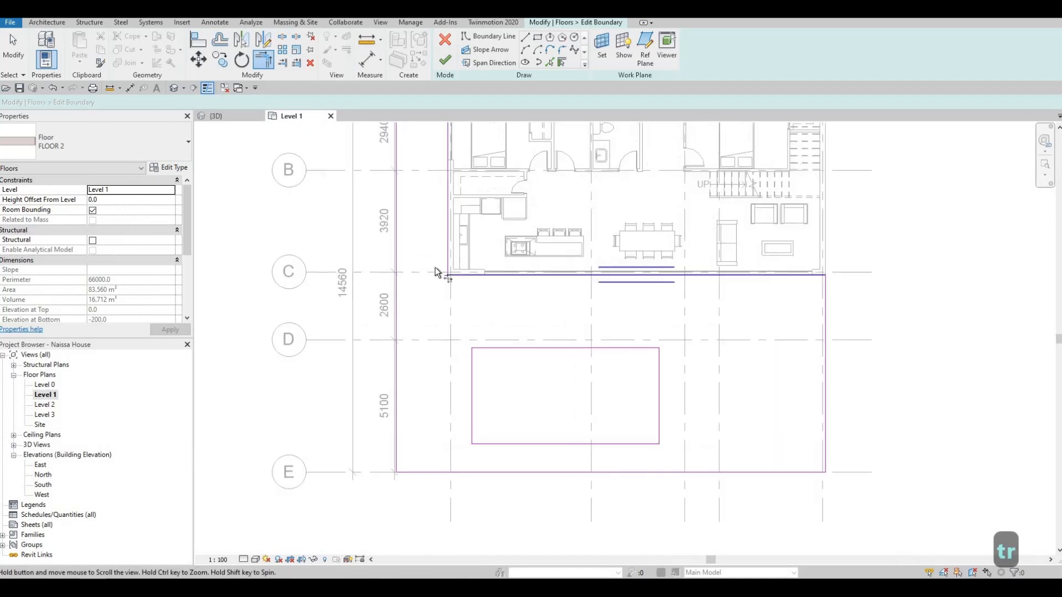
{"action": "scroll", "coordinate": [435, 267], "scroll_direction": "down", "scroll_amount": 1}
{"action": "scroll", "coordinate": [433, 267], "scroll_direction": "up", "scroll_amount": 5}
{"action": "key", "text": "Escape"}
{"action": "key", "text": "Escape"}
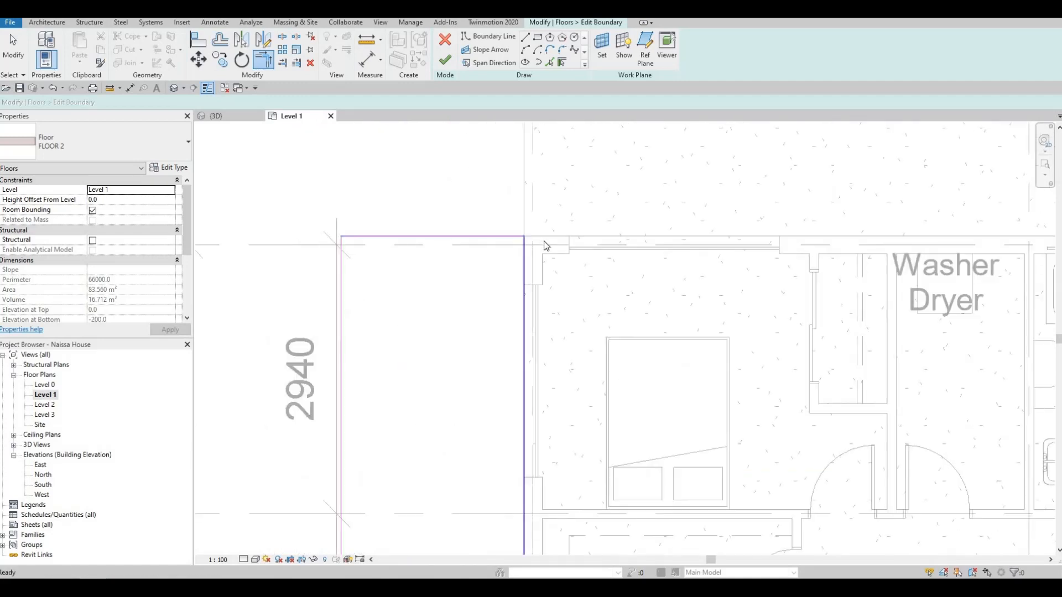
Align the short boundary segment beside grid A with the outer face of the house's exterior wall
{"action": "key", "text": "a"}
{"action": "key", "text": "l"}
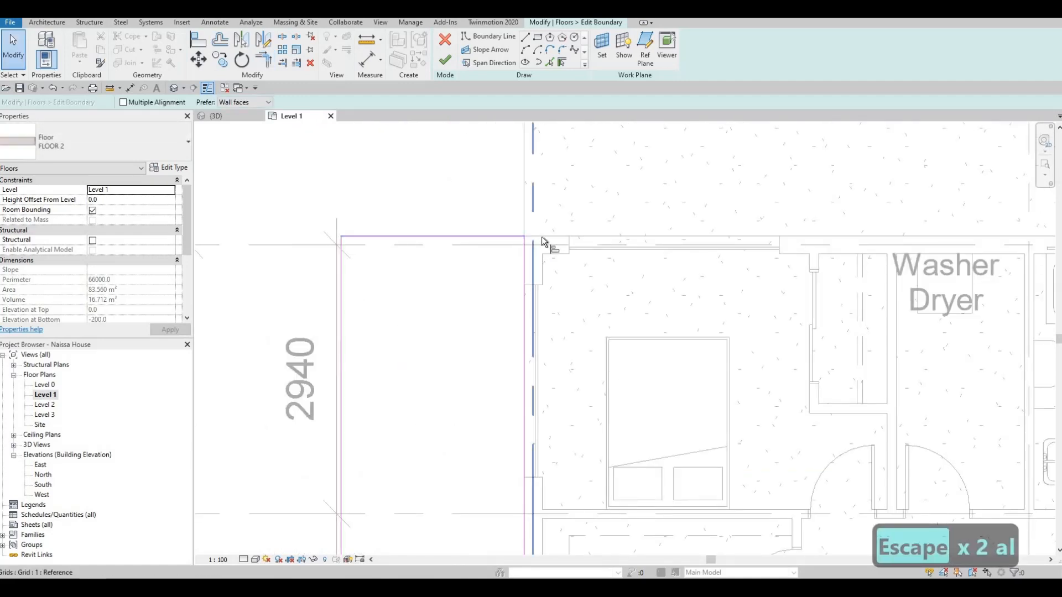
{"action": "left_click", "coordinate": [491, 236]}
{"action": "scroll", "coordinate": [431, 310], "scroll_direction": "down", "scroll_amount": 5}
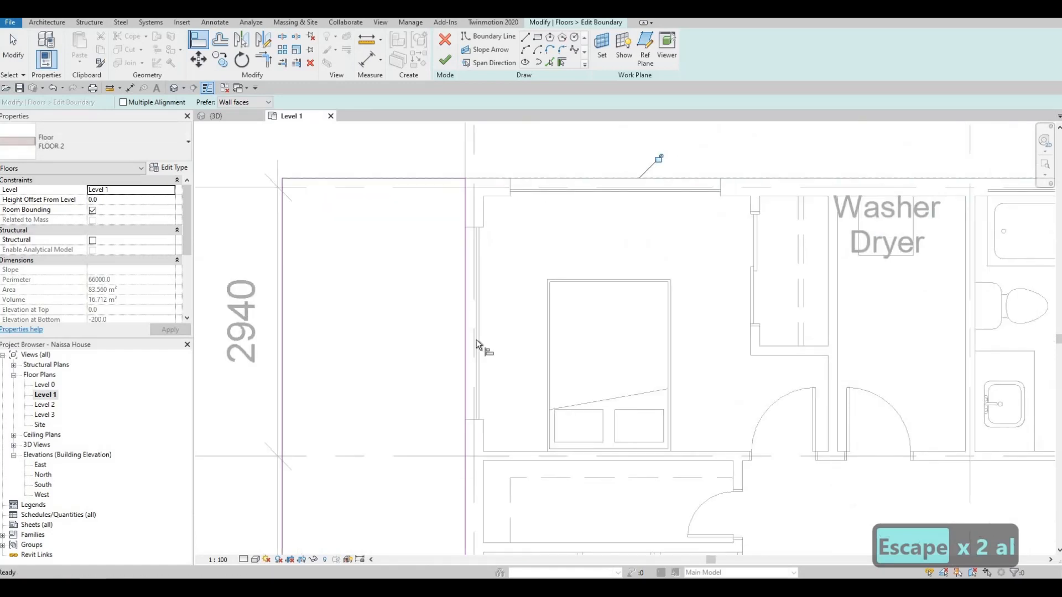
{"action": "key", "text": "Escape"}
{"action": "key", "text": "Escape"}
Set the width of the side strip beside grid 1 to 1500 mm
{"action": "left_click", "coordinate": [316, 296]}
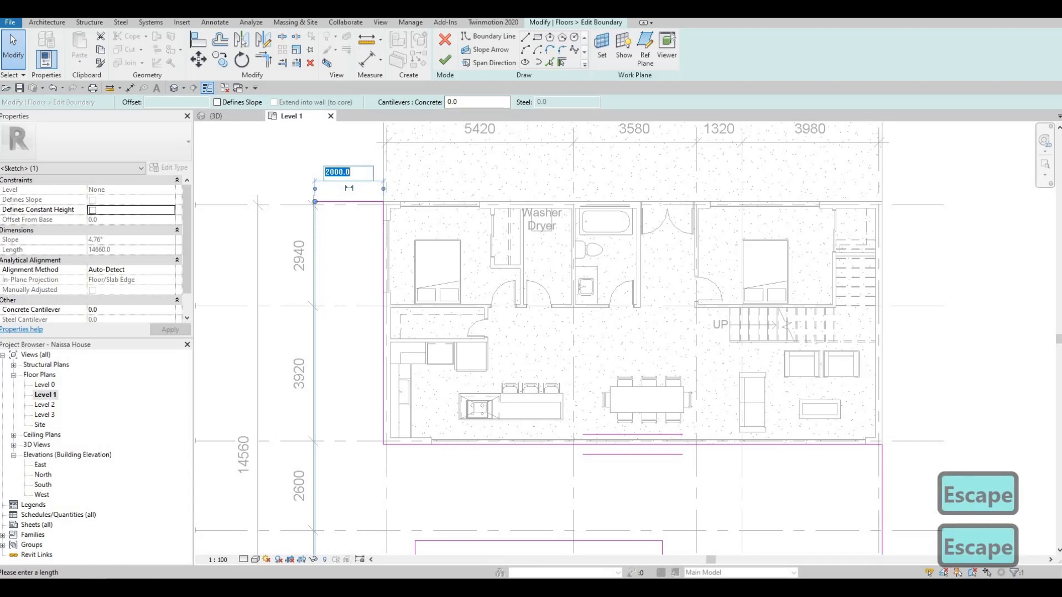
{"action": "type", "text": "150"}
{"action": "key", "text": "BackSpace"}
{"action": "type", "text": "500"}
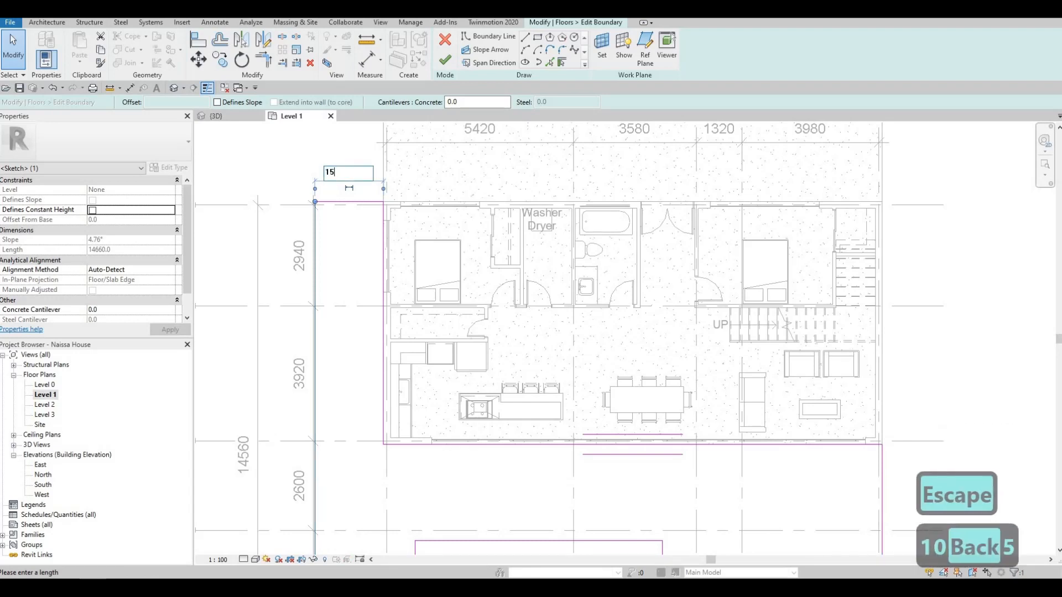
{"action": "key", "text": "Return"}
{"action": "key", "text": "Escape"}
{"action": "key", "text": "Escape"}
{"action": "scroll", "coordinate": [638, 313], "scroll_direction": "down", "scroll_amount": 4}
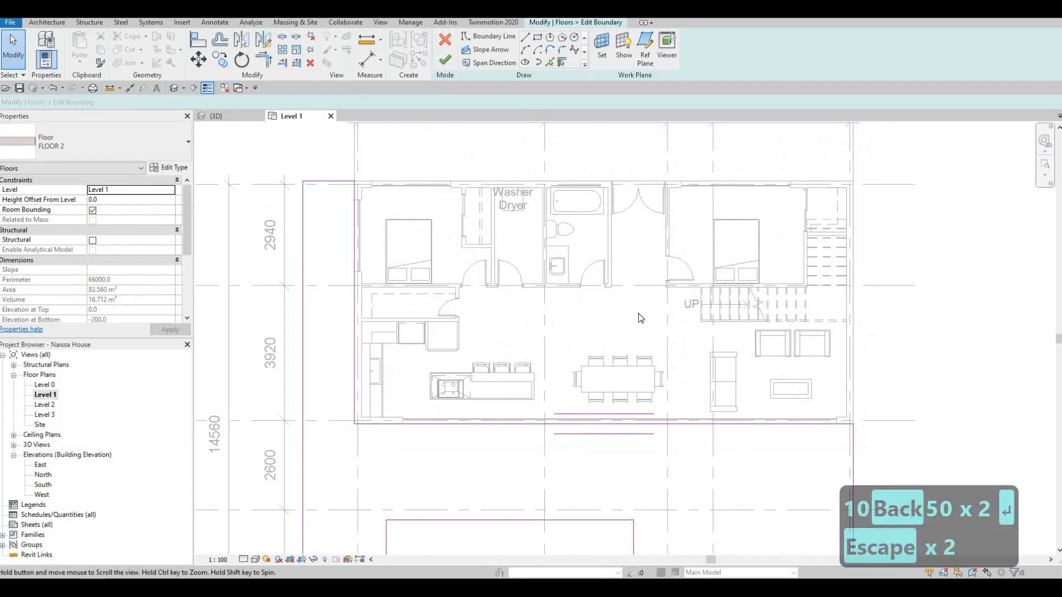
Try to mirror a copy of the side strip's three boundary lines to the grid 5 side about a drawn axis
{"action": "middle_click_drag", "start_coordinate": [619, 380], "coordinate": [601, 389]}
{"action": "middle_click_drag", "start_coordinate": [366, 200], "coordinate": [365, 157]}
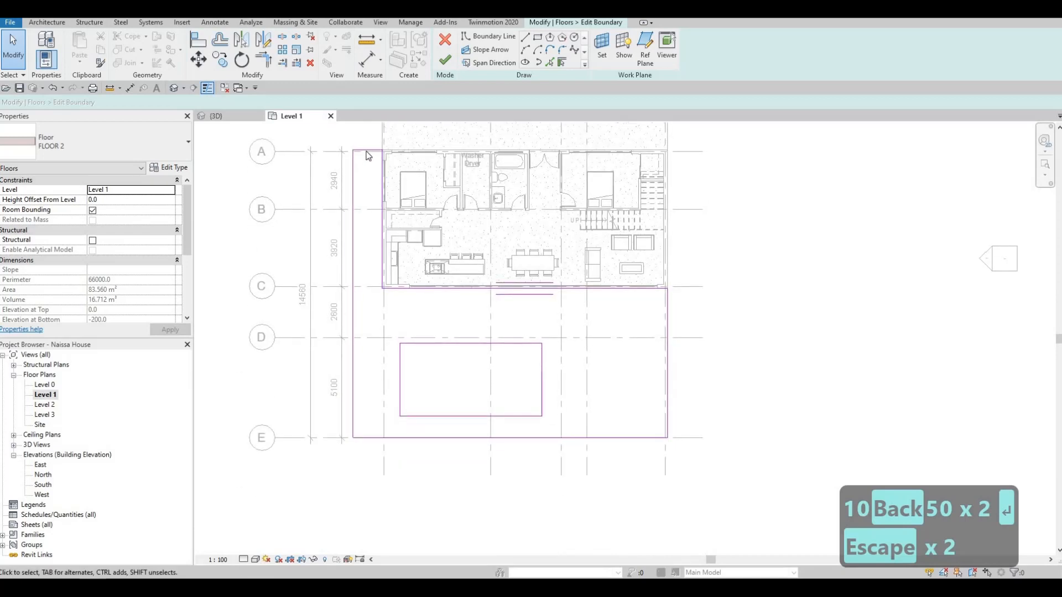
{"action": "left_click", "coordinate": [361, 151]}
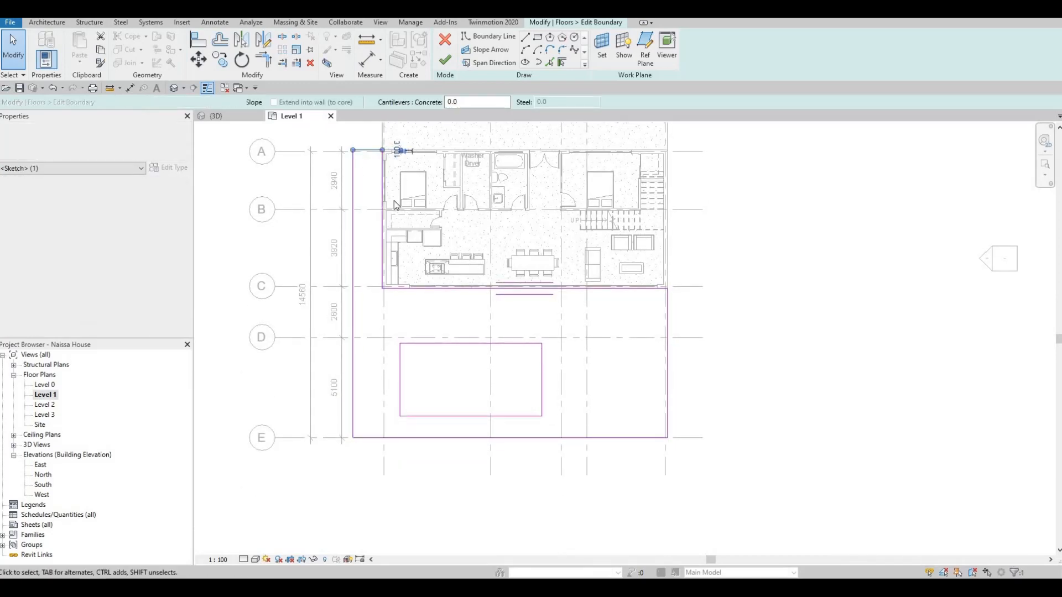
{"action": "left_click", "coordinate": [382, 188], "text": "ctrl"}
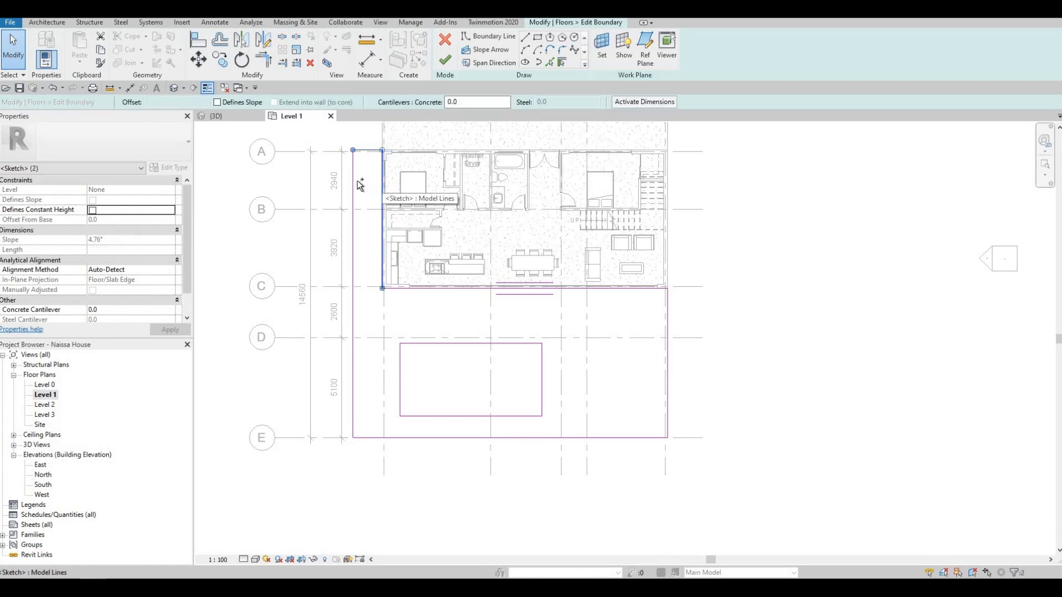
{"action": "left_click", "coordinate": [422, 157], "text": "ctrl"}
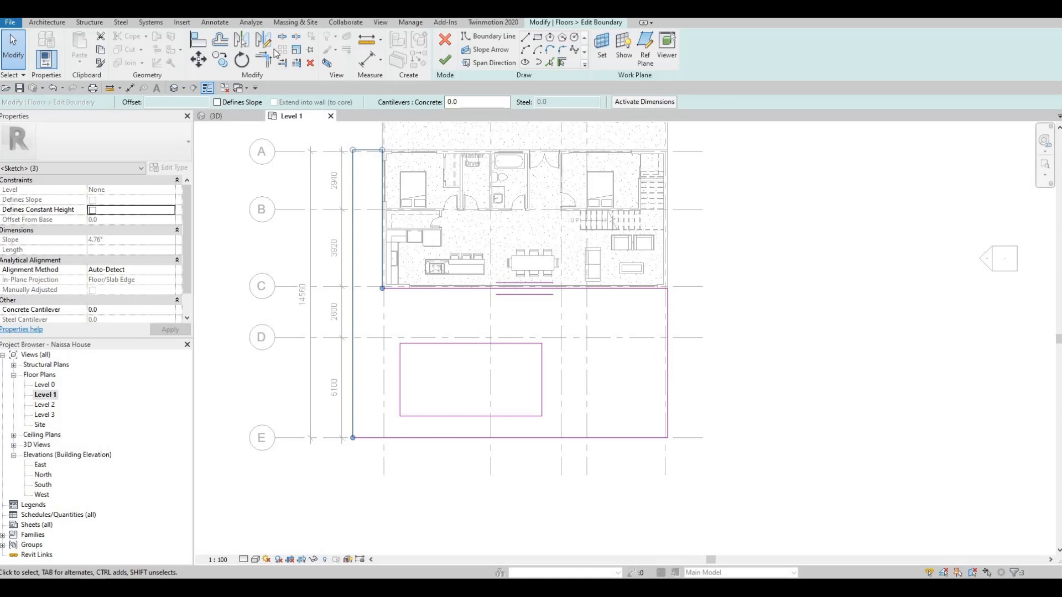
{"action": "left_click", "coordinate": [527, 291]}
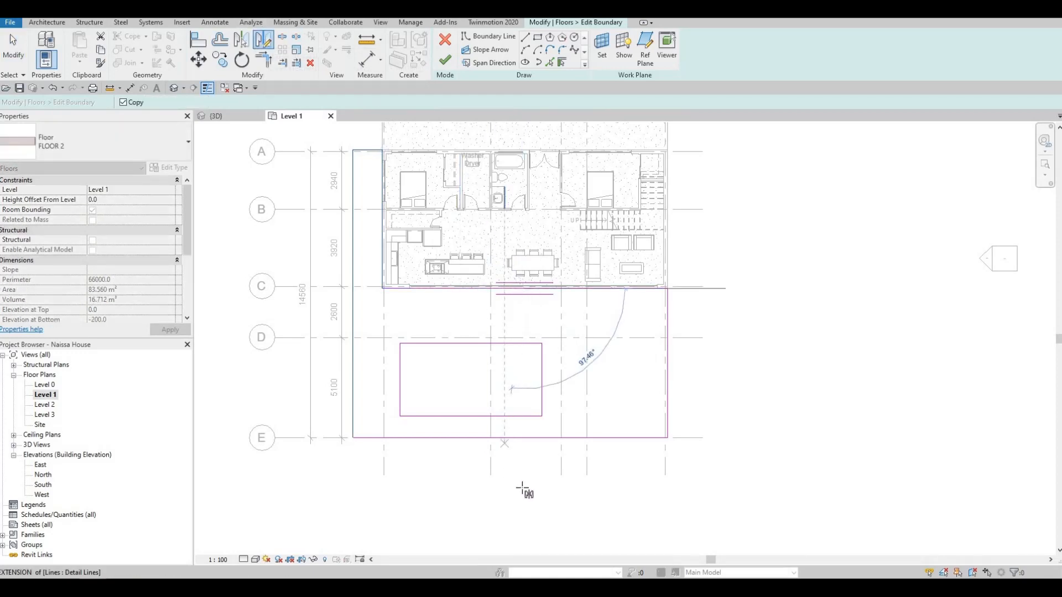
{"action": "left_click", "coordinate": [506, 518]}
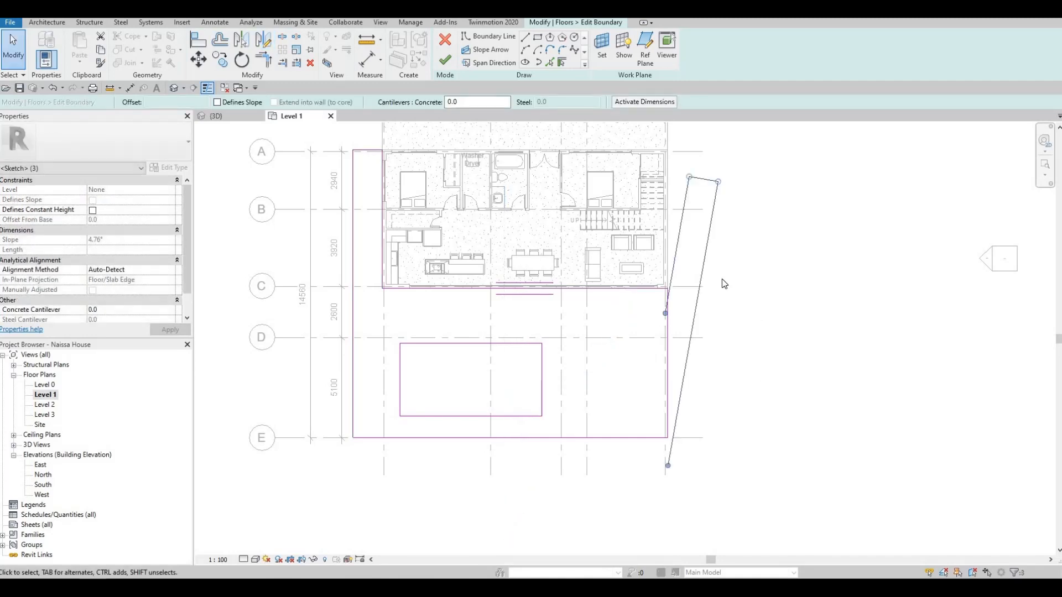
Undo the slanted mirrored copy of the side strip beside grid 5
{"action": "key", "text": "Escape"}
{"action": "key", "text": "Escape"}
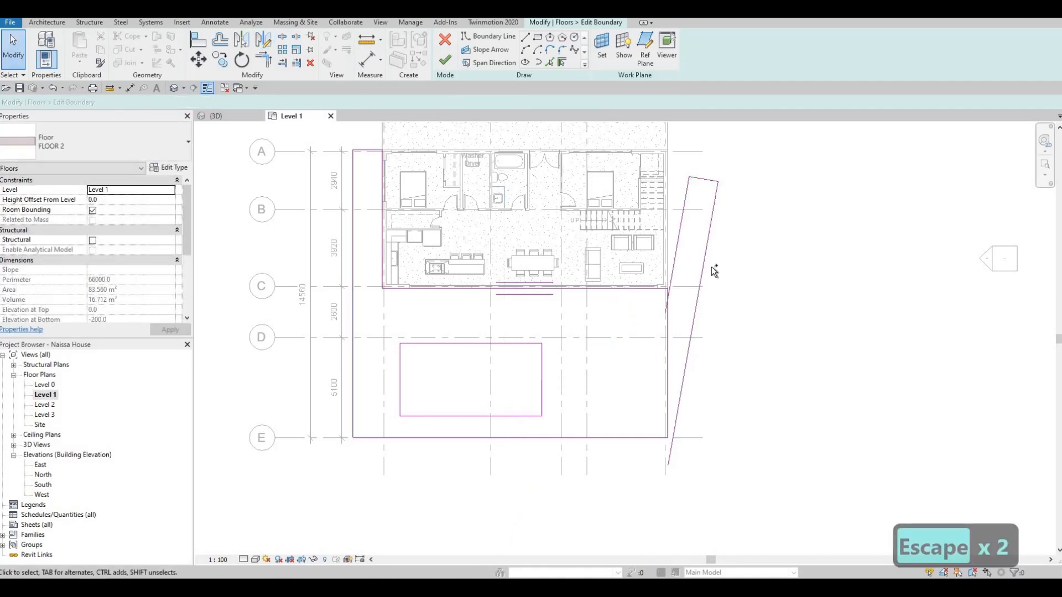
{"action": "key", "text": "ctrl+z"}
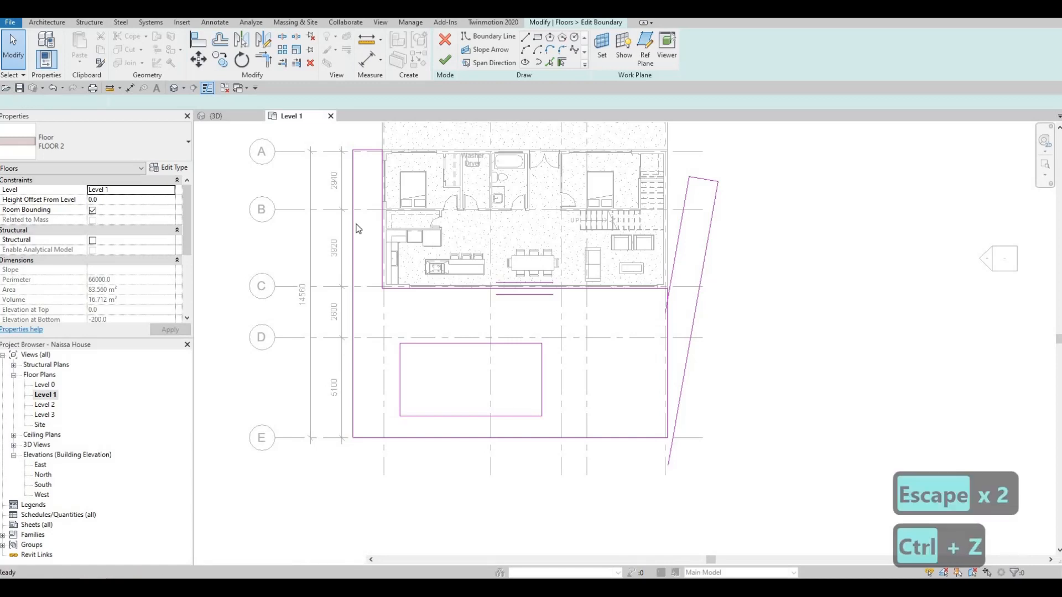
{"action": "key", "text": "ctrl+z"}
{"action": "key", "text": "ctrl+z"}
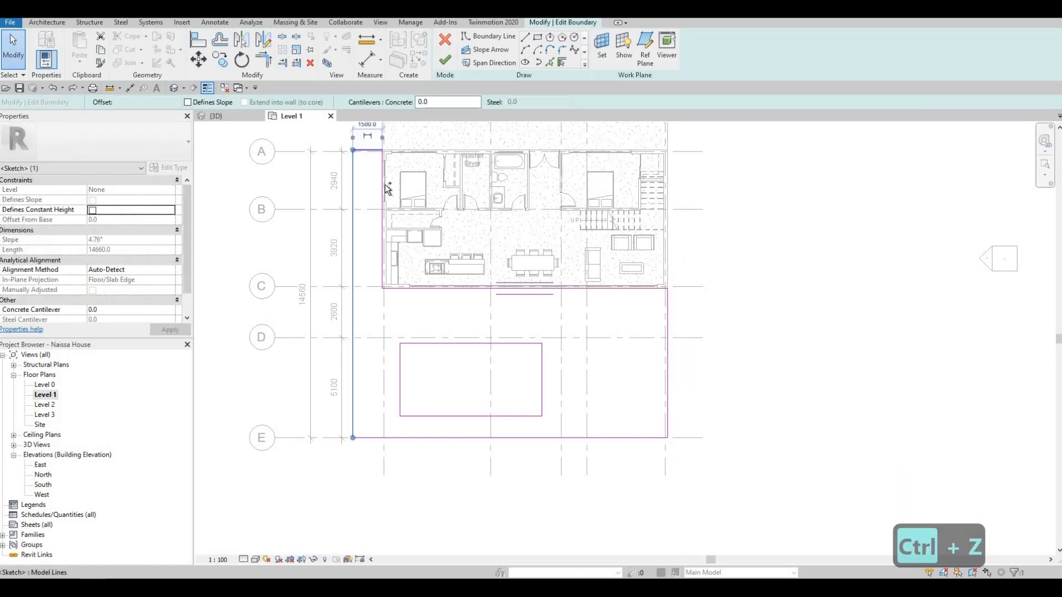
{"action": "key", "text": "ctrl+z"}
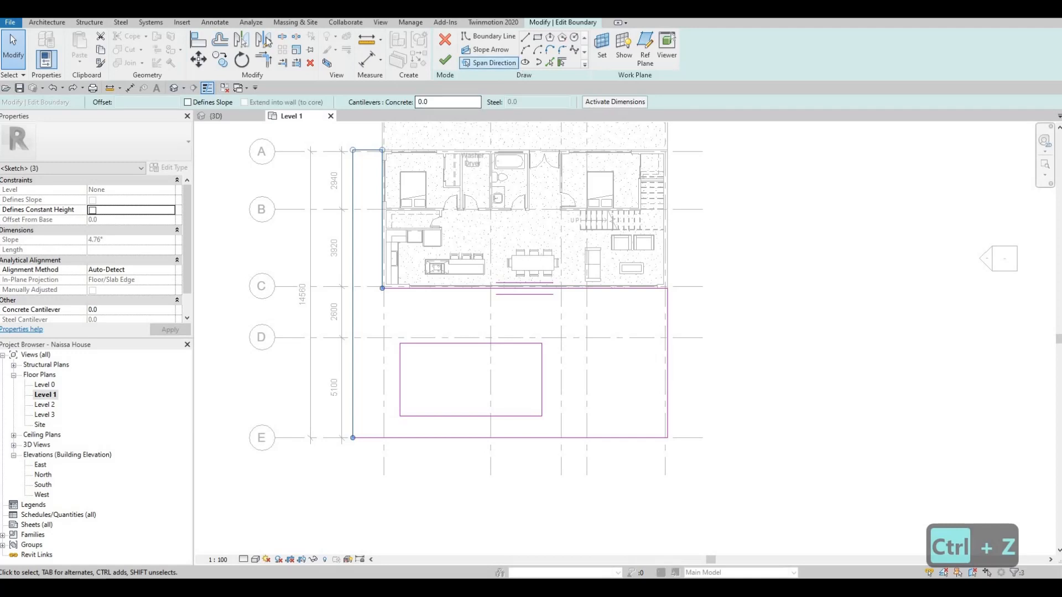
Mirror a copy of the side strip's three boundary lines about a vertical axis through the midpoint of the exterior wall at grid C
{"action": "left_click", "coordinate": [242, 40]}
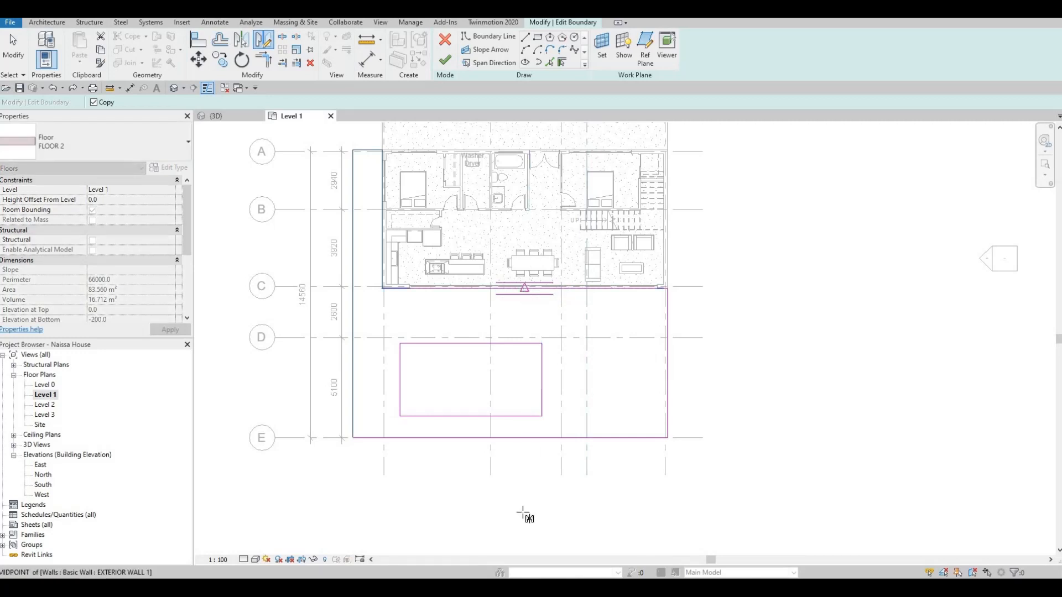
{"action": "left_click", "coordinate": [524, 287]}
{"action": "left_click", "coordinate": [612, 491]}
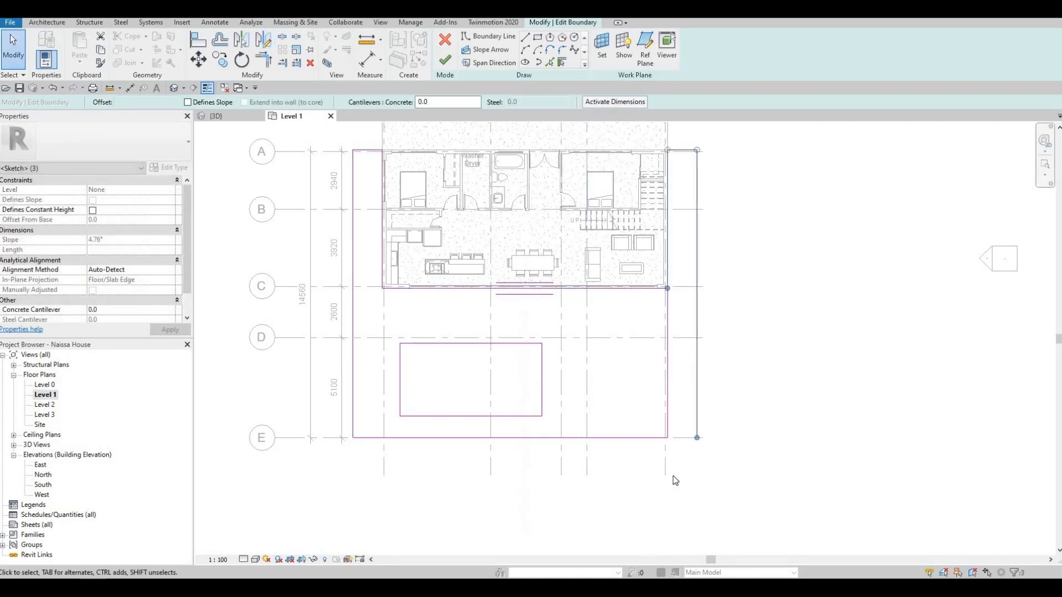
{"action": "key", "text": "Escape"}
{"action": "key", "text": "Escape"}
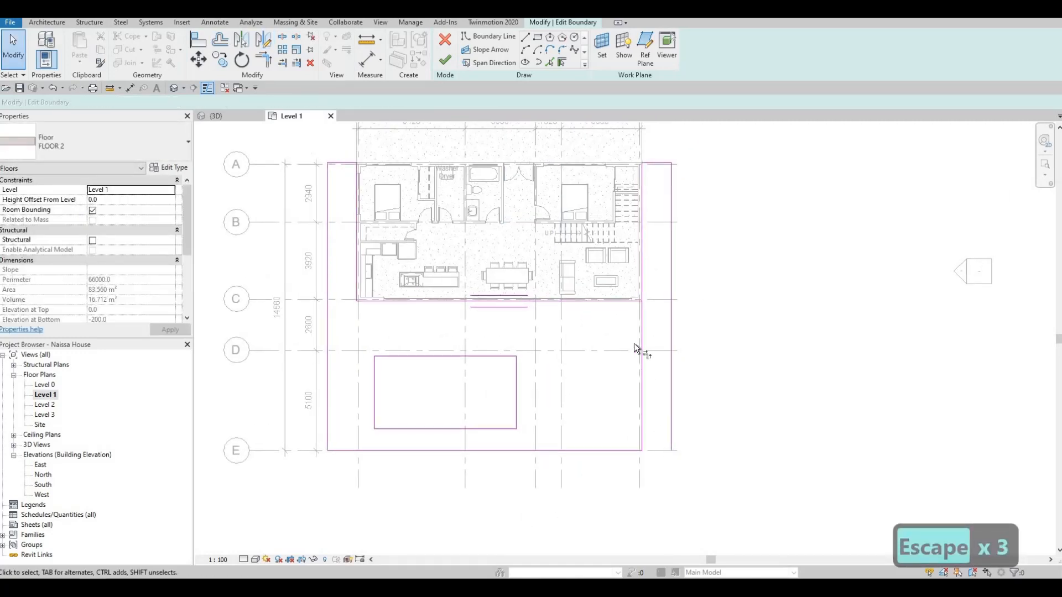
Trim the grid E boundary line into a corner with the new outer side line and delete the old line beside grid 5
{"action": "key", "text": "t"}
{"action": "key", "text": "r"}
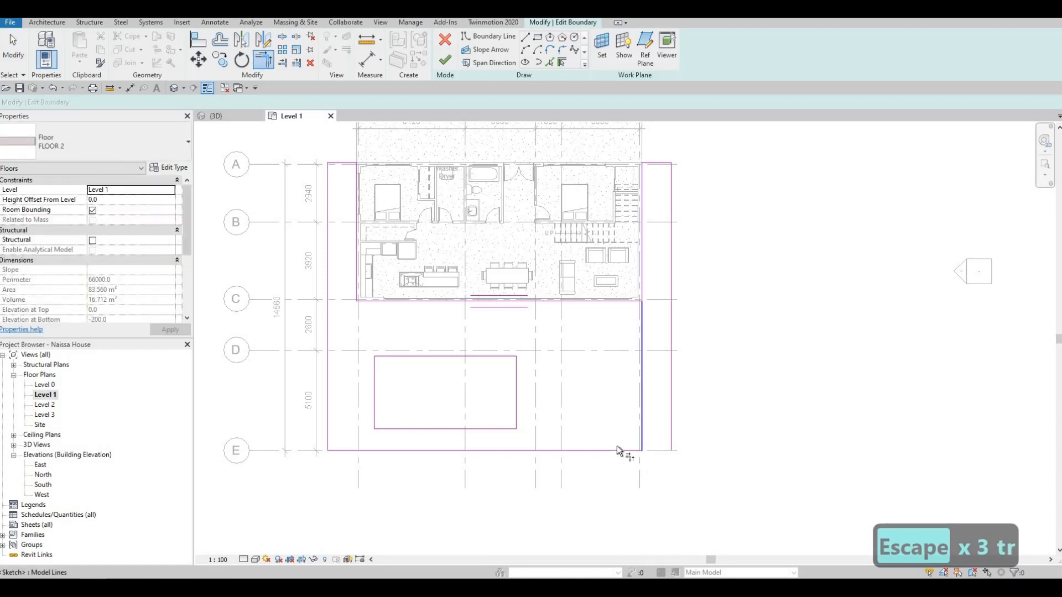
{"action": "key", "text": "Escape"}
{"action": "key", "text": "Escape"}
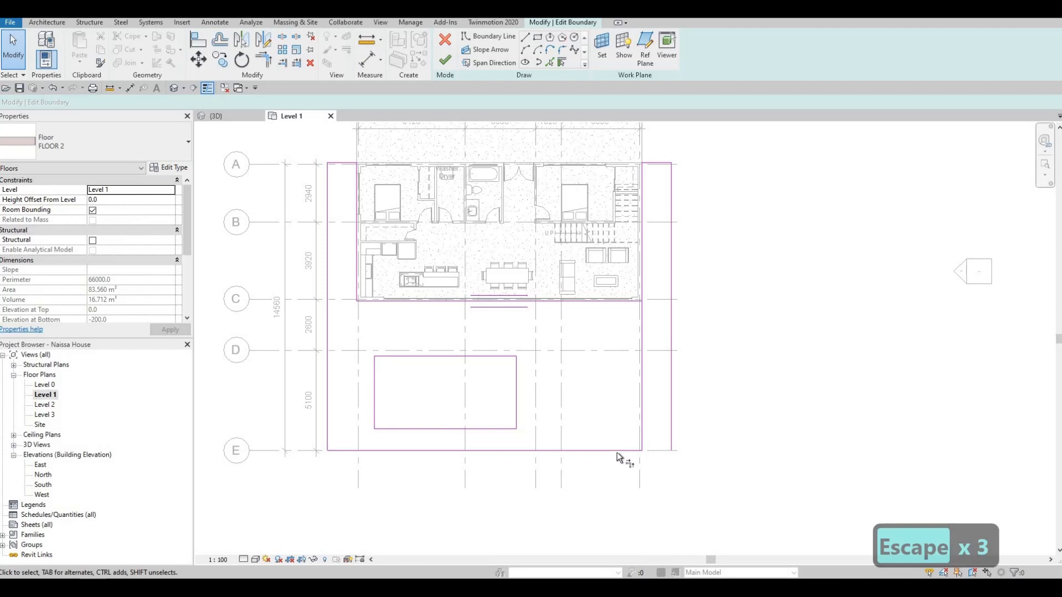
{"action": "key", "text": "t"}
{"action": "key", "text": "r"}
{"action": "left_click", "coordinate": [617, 450]}
{"action": "left_click", "coordinate": [670, 416]}
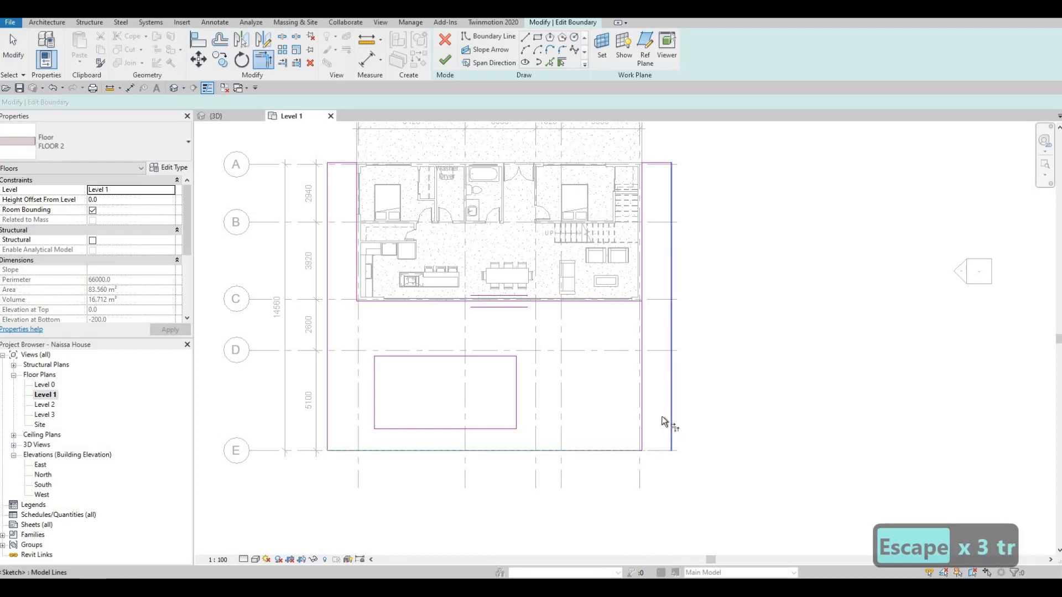
{"action": "key", "text": "Escape"}
{"action": "key", "text": "Escape"}
{"action": "left_click", "coordinate": [644, 406]}
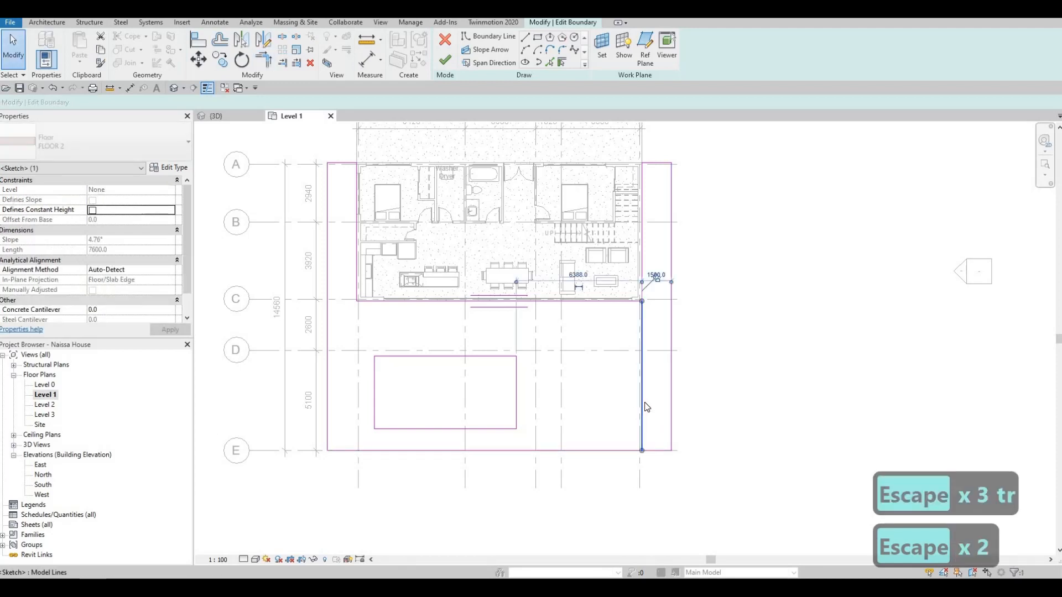
{"action": "key", "text": "Delete"}
{"action": "scroll", "coordinate": [576, 398], "scroll_direction": "down", "scroll_amount": 2}
{"action": "key", "text": "Escape"}
Align the end lines of both side strips with the outer edge of FLOOR 3 beyond grid A and finish the FLOOR 2 boundary
{"action": "middle_click_drag", "start_coordinate": [562, 370], "coordinate": [585, 331]}
{"action": "middle_click_drag", "start_coordinate": [453, 218], "coordinate": [453, 314]}
{"action": "scroll", "coordinate": [453, 318], "scroll_direction": "up", "scroll_amount": 4}
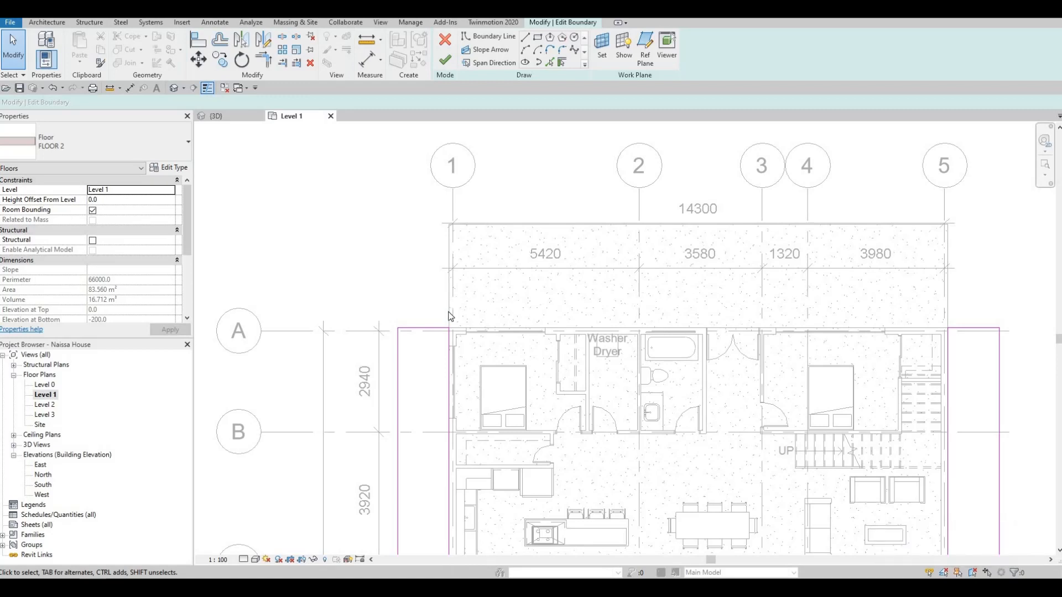
{"action": "key", "text": "a"}
{"action": "key", "text": "l"}
{"action": "left_click", "coordinate": [500, 224]}
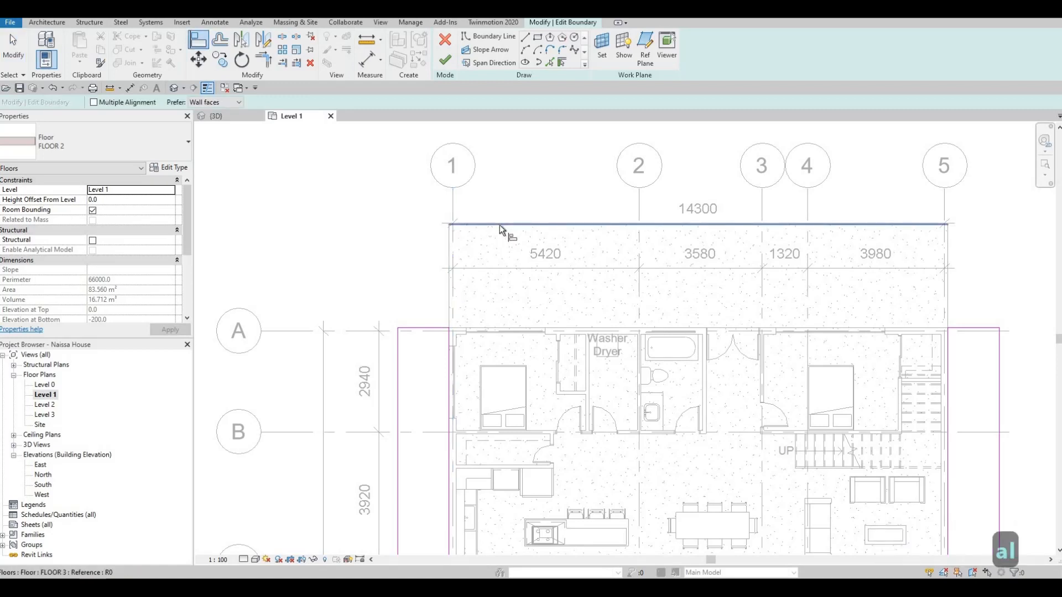
{"action": "left_click", "coordinate": [419, 327]}
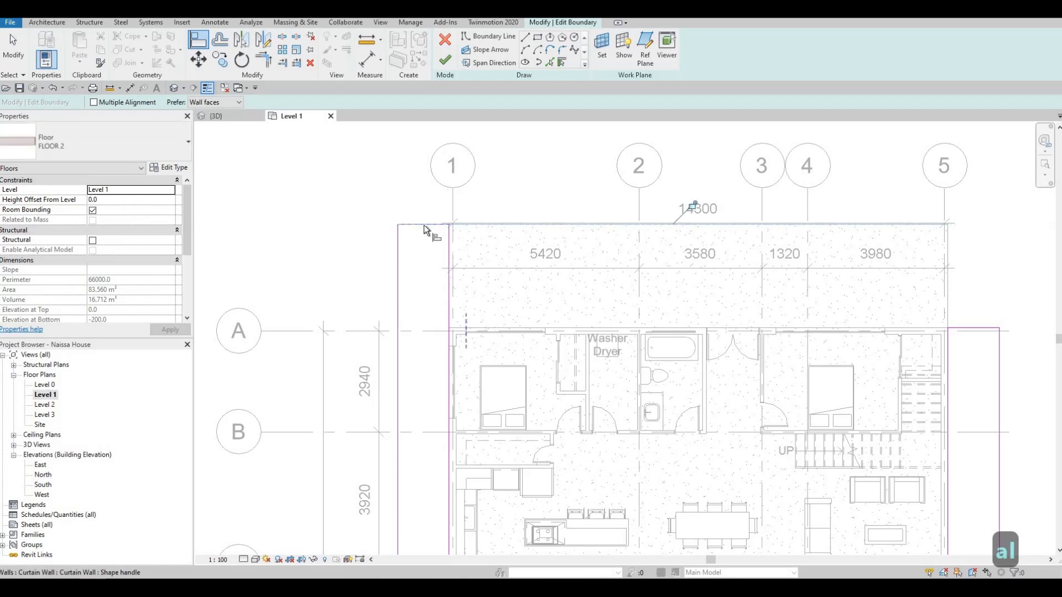
{"action": "left_click", "coordinate": [968, 328]}
{"action": "key", "text": "Escape"}
{"action": "scroll", "coordinate": [814, 317], "scroll_direction": "down", "scroll_amount": 2}
{"action": "scroll", "coordinate": [564, 199], "scroll_direction": "down", "scroll_amount": 2}
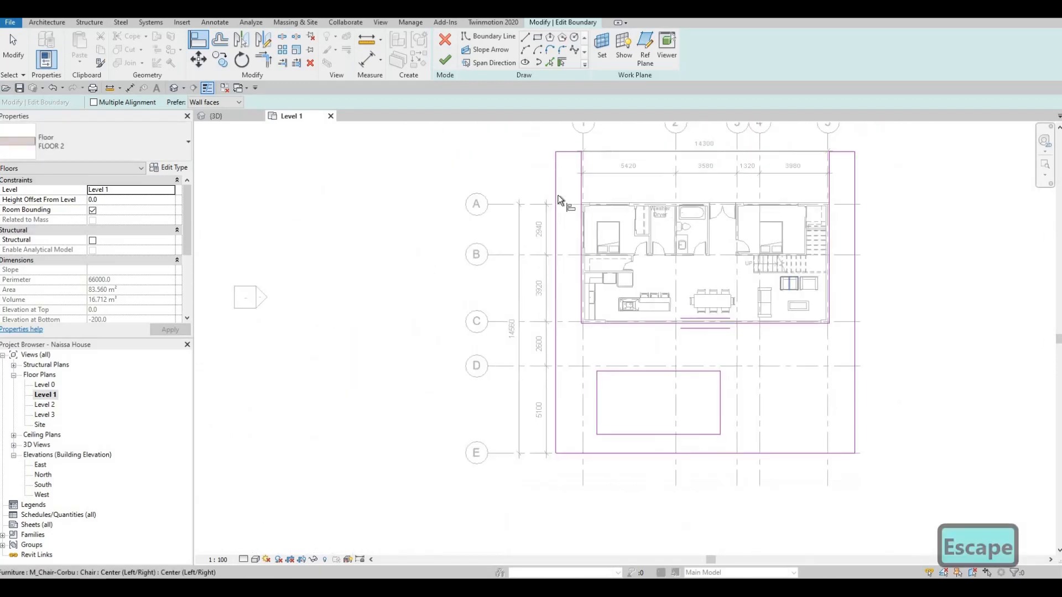
{"action": "left_click", "coordinate": [444, 61]}
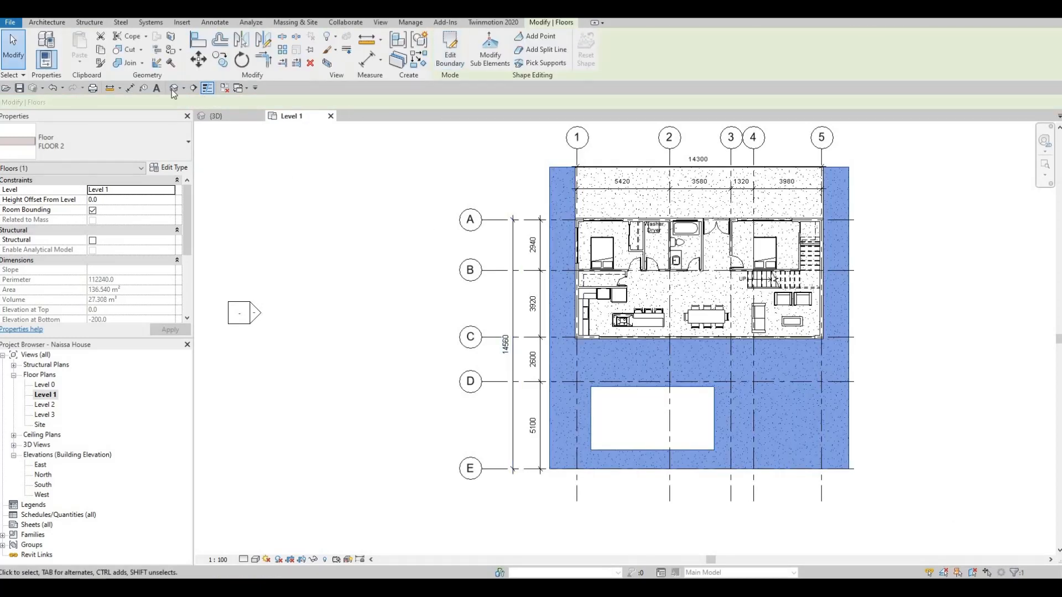
Examine the extended terrace around the house and pool opening in the 3D view
{"action": "left_click", "coordinate": [175, 90]}
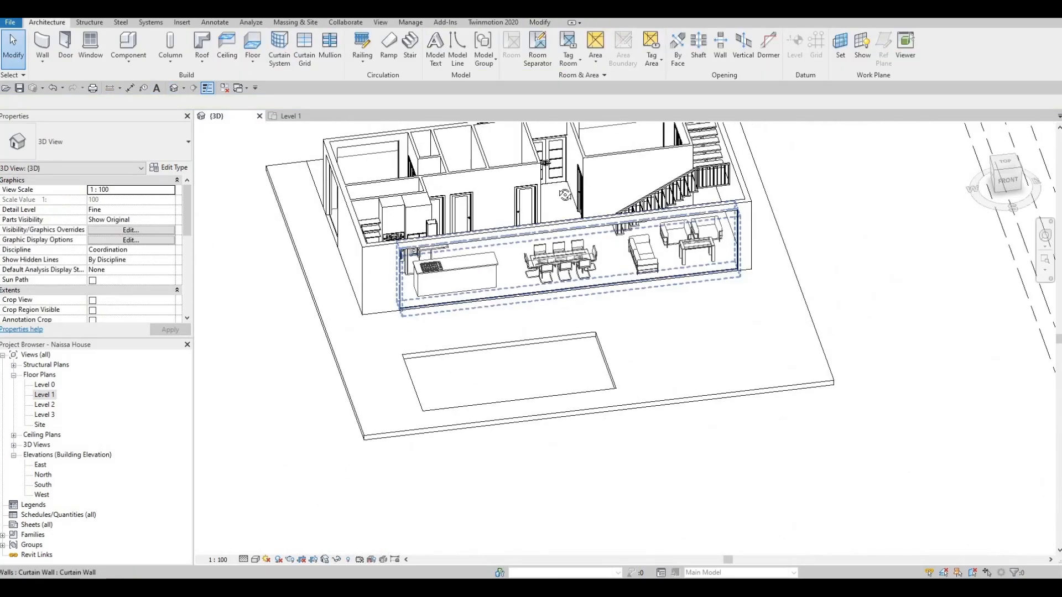
{"action": "middle_click_drag", "start_coordinate": [569, 329], "coordinate": [587, 282], "text": "shift"}
{"action": "scroll", "coordinate": [591, 274], "scroll_direction": "down", "scroll_amount": 2}
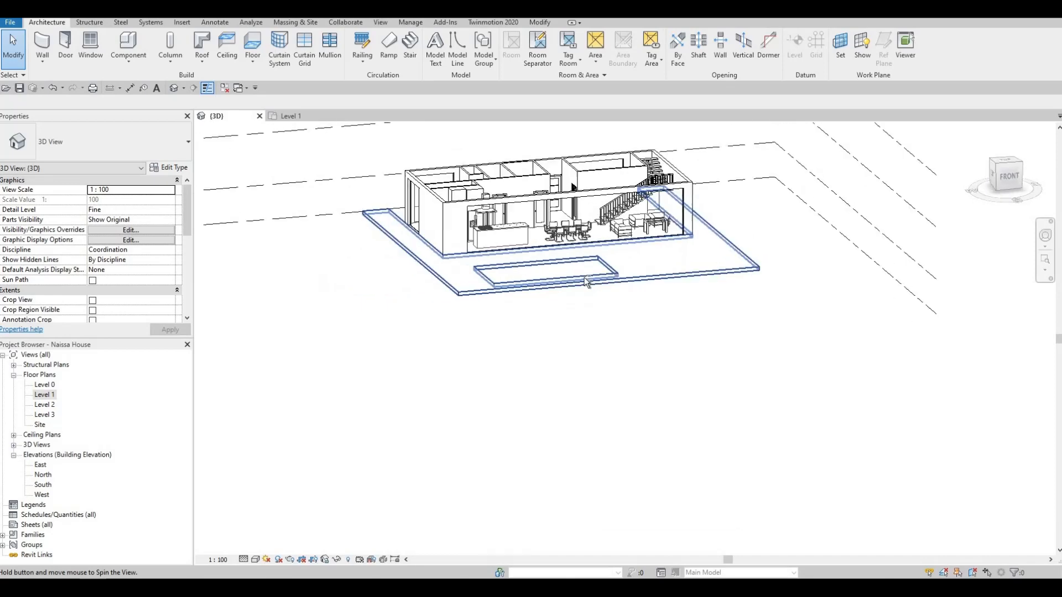
{"action": "scroll", "coordinate": [500, 203], "scroll_direction": "up", "scroll_amount": 2}
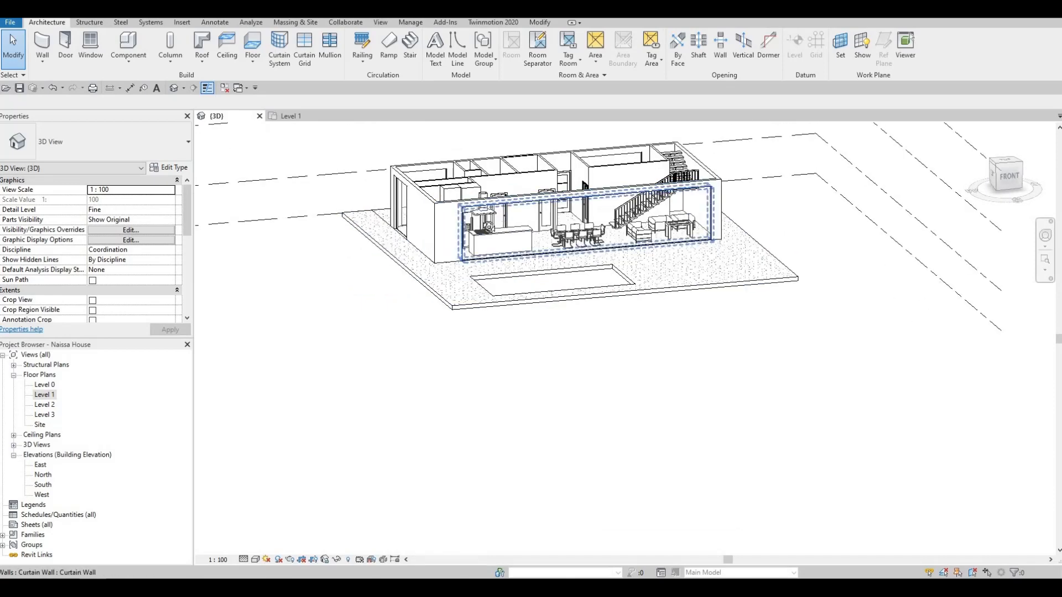
{"action": "middle_click_drag", "start_coordinate": [500, 203], "coordinate": [580, 259], "text": "shift"}
{"action": "scroll", "coordinate": [402, 275], "scroll_direction": "up", "scroll_amount": 4}
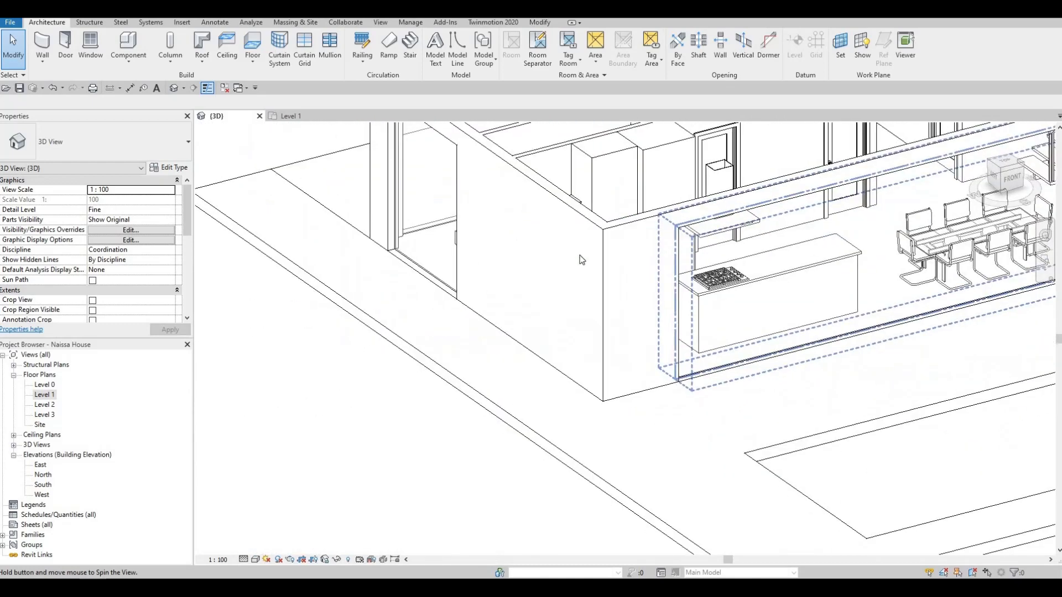
{"action": "middle_click_drag", "start_coordinate": [706, 303], "coordinate": [473, 216]}
{"action": "scroll", "coordinate": [506, 248], "scroll_direction": "down", "scroll_amount": 2}
{"action": "middle_click_drag", "start_coordinate": [513, 229], "coordinate": [645, 317], "text": "shift"}
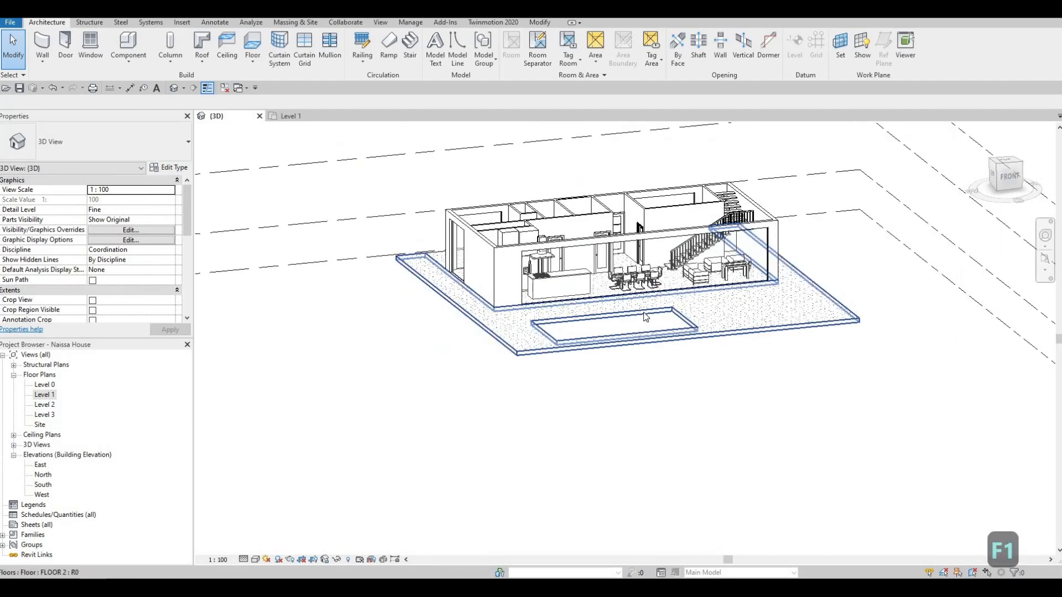
{"action": "scroll", "coordinate": [643, 314], "scroll_direction": "up", "scroll_amount": 2}
{"action": "middle_click_drag", "start_coordinate": [580, 315], "coordinate": [570, 460]}
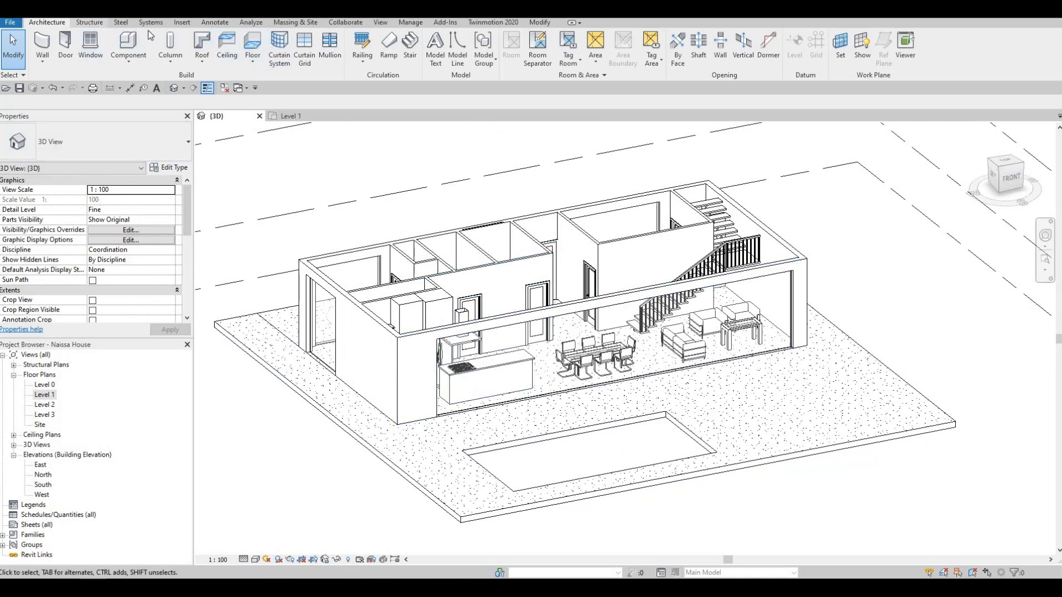
Place vertical curtain grid lines on the front curtain wall at its midpoint, at the kitchen half's midpoint, and 2700 mm past the middle towards the living area
{"action": "scroll", "coordinate": [275, 69], "scroll_direction": "down", "scroll_amount": 1}
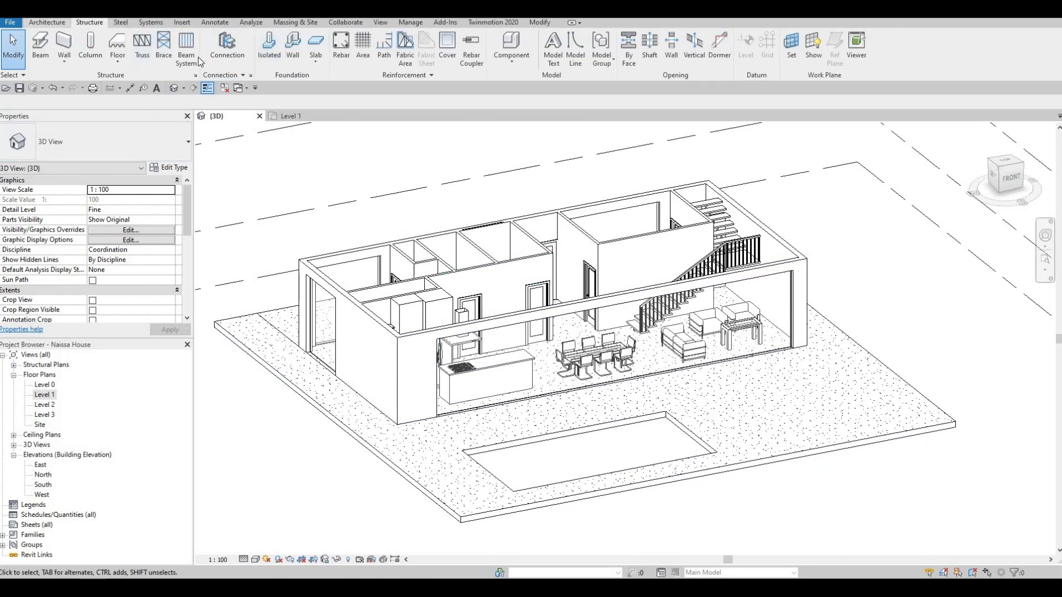
{"action": "scroll", "coordinate": [282, 69], "scroll_direction": "up", "scroll_amount": 1}
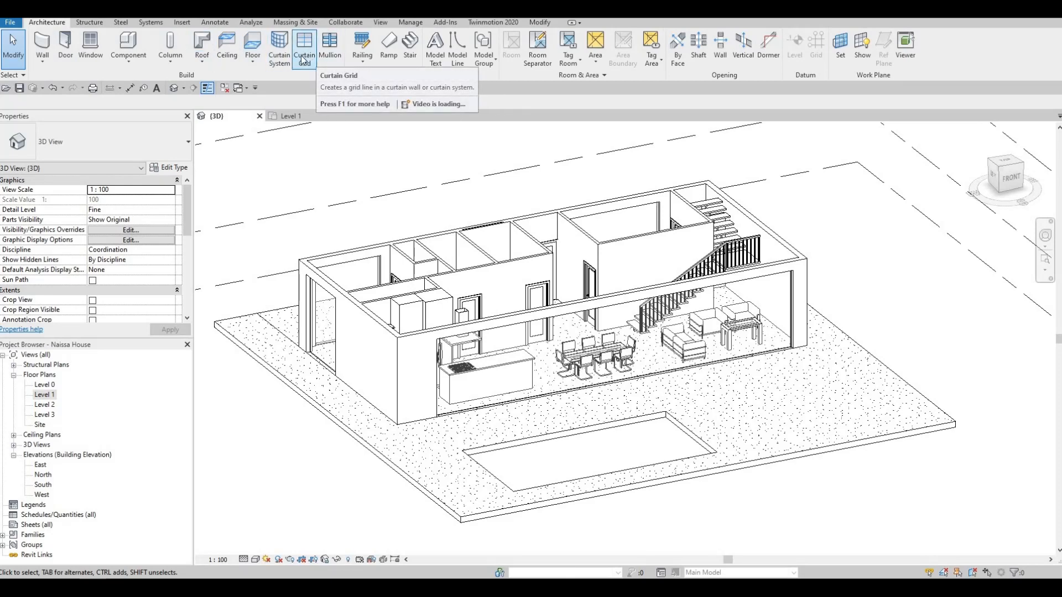
{"action": "left_click", "coordinate": [304, 60]}
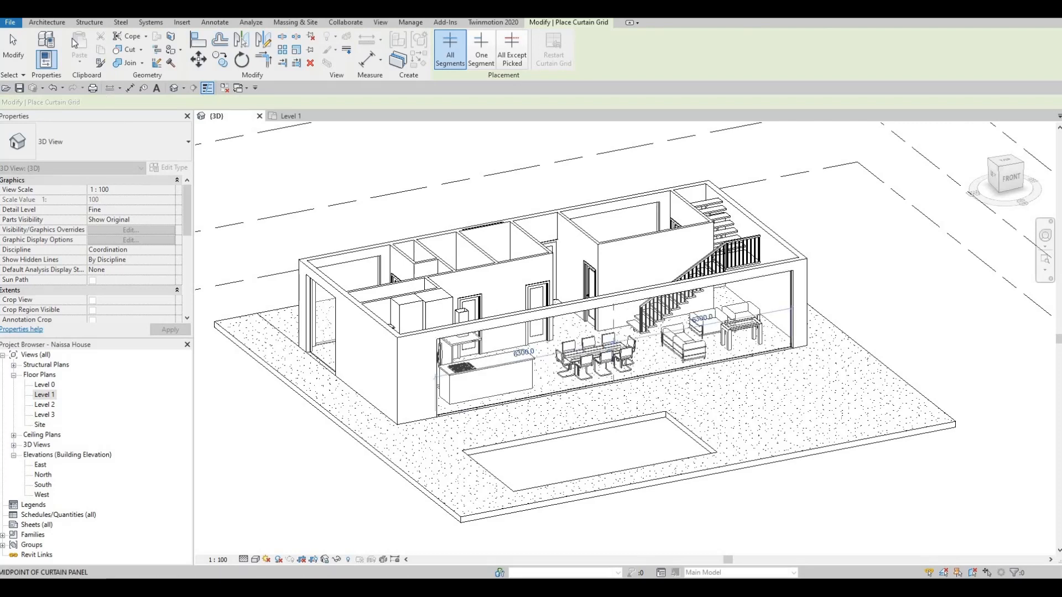
{"action": "left_click", "coordinate": [57, 22]}
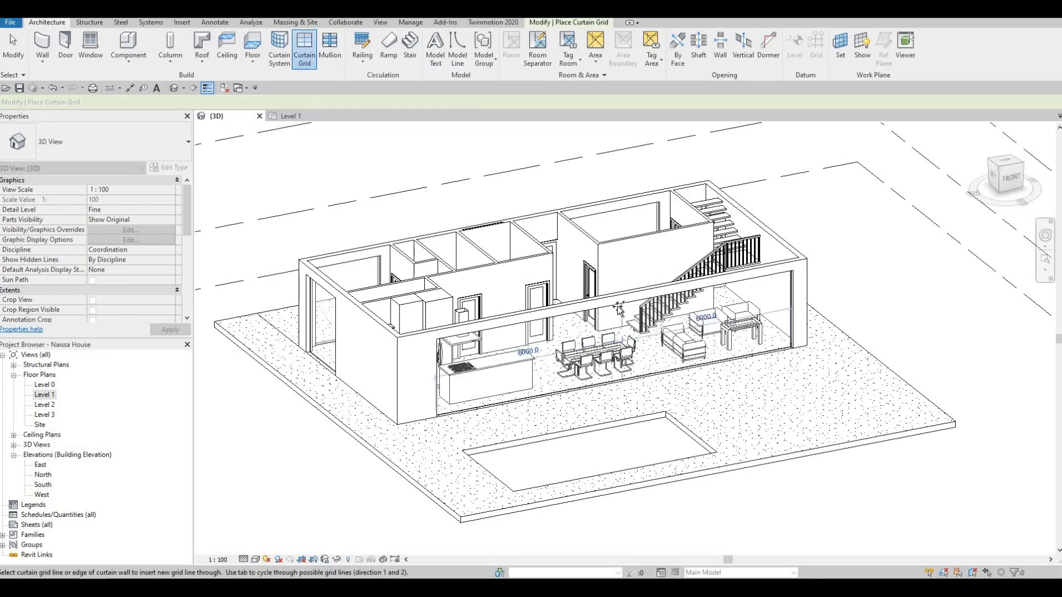
{"action": "scroll", "coordinate": [610, 308], "scroll_direction": "up", "scroll_amount": 2}
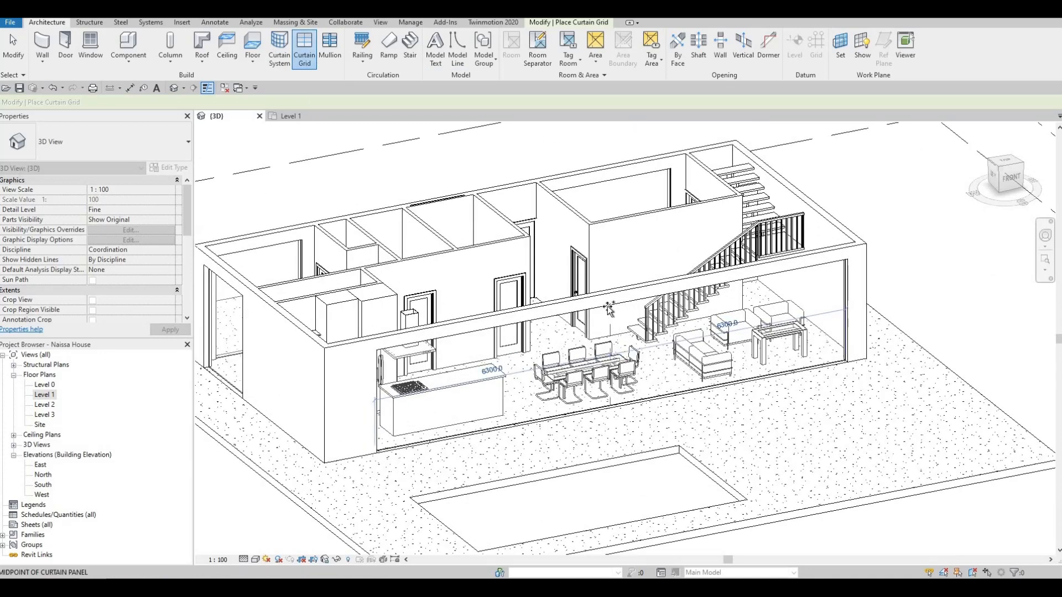
{"action": "left_click", "coordinate": [604, 311]}
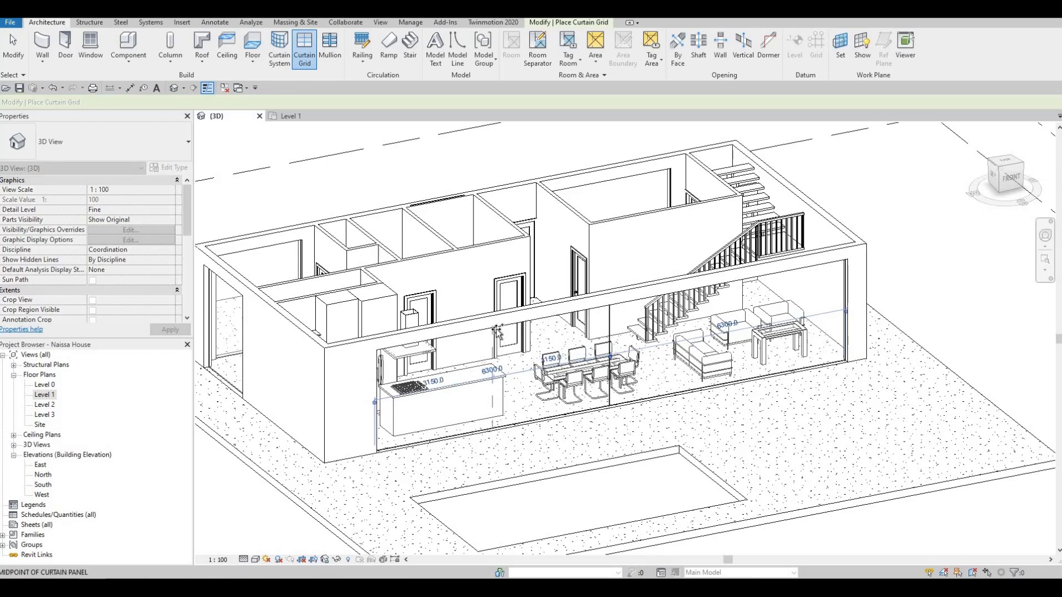
{"action": "left_click", "coordinate": [497, 332]}
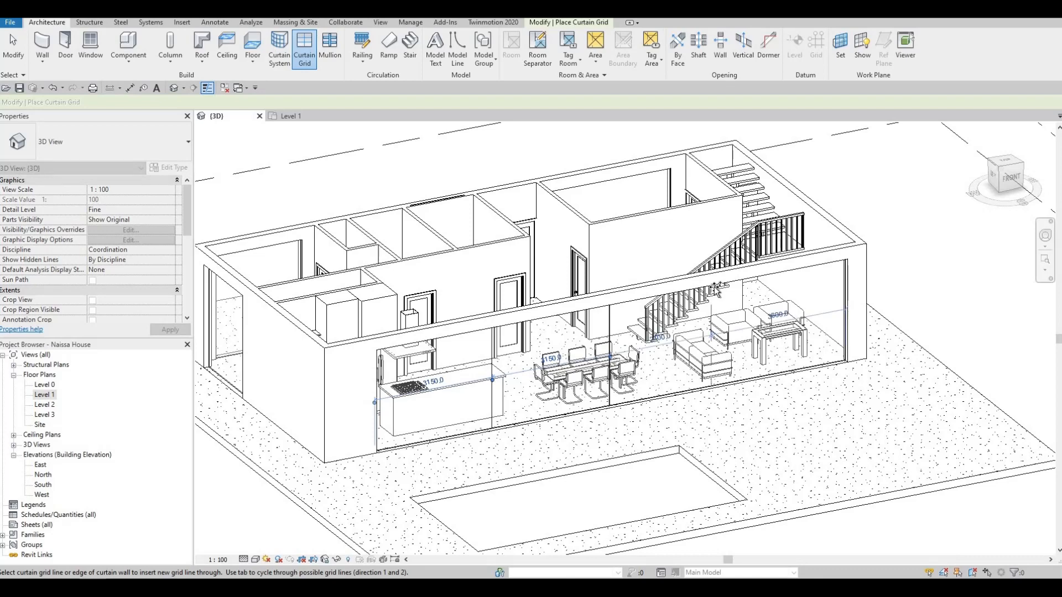
{"action": "scroll", "coordinate": [712, 290], "scroll_direction": "up", "scroll_amount": 2}
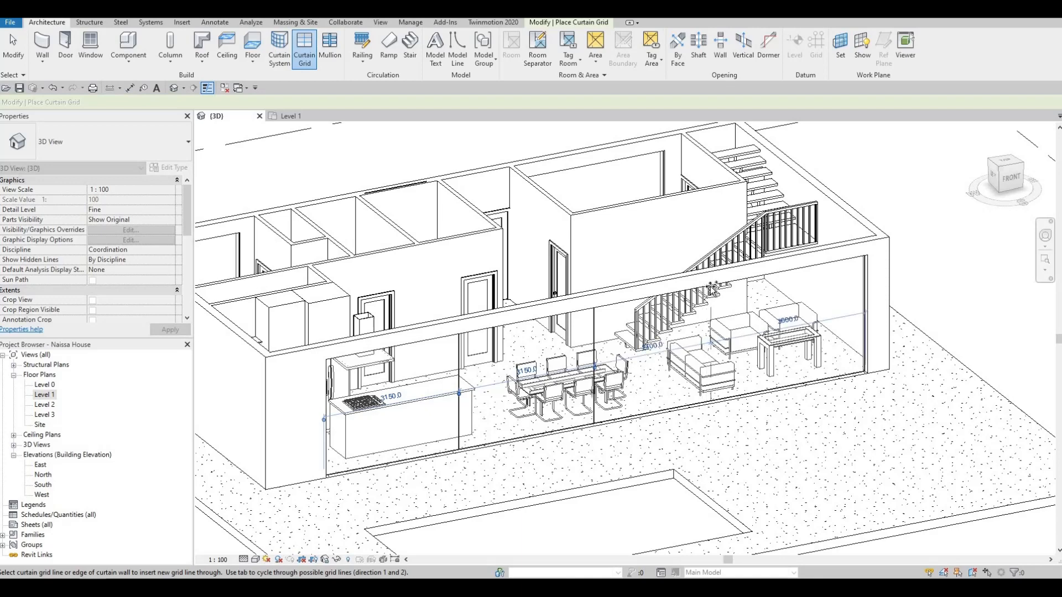
{"action": "left_click", "coordinate": [591, 317]}
Split the four resulting curtain panels at their midpoints with vertical grid lines, giving widths of 1575, 1350 and 1800 mm
{"action": "middle_click_drag", "start_coordinate": [398, 355], "coordinate": [486, 335]}
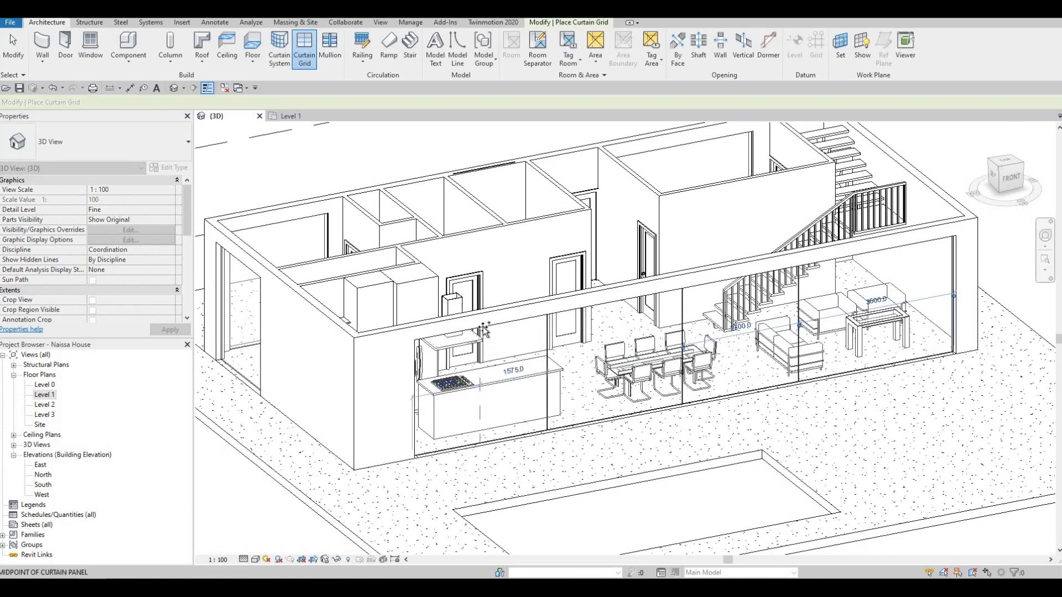
{"action": "scroll", "coordinate": [484, 329], "scroll_direction": "up", "scroll_amount": 3}
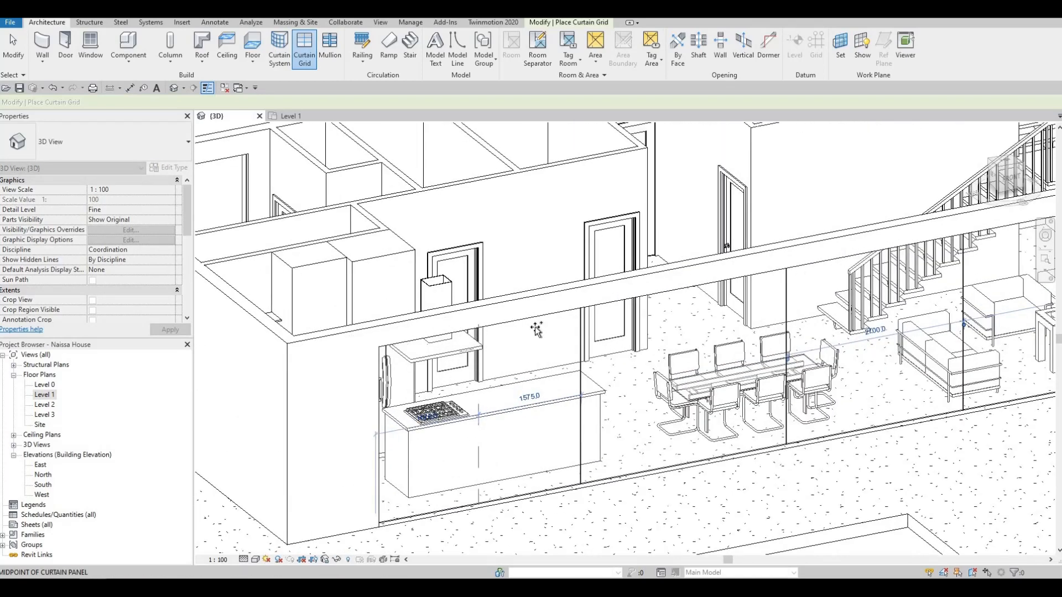
{"action": "left_click", "coordinate": [676, 298]}
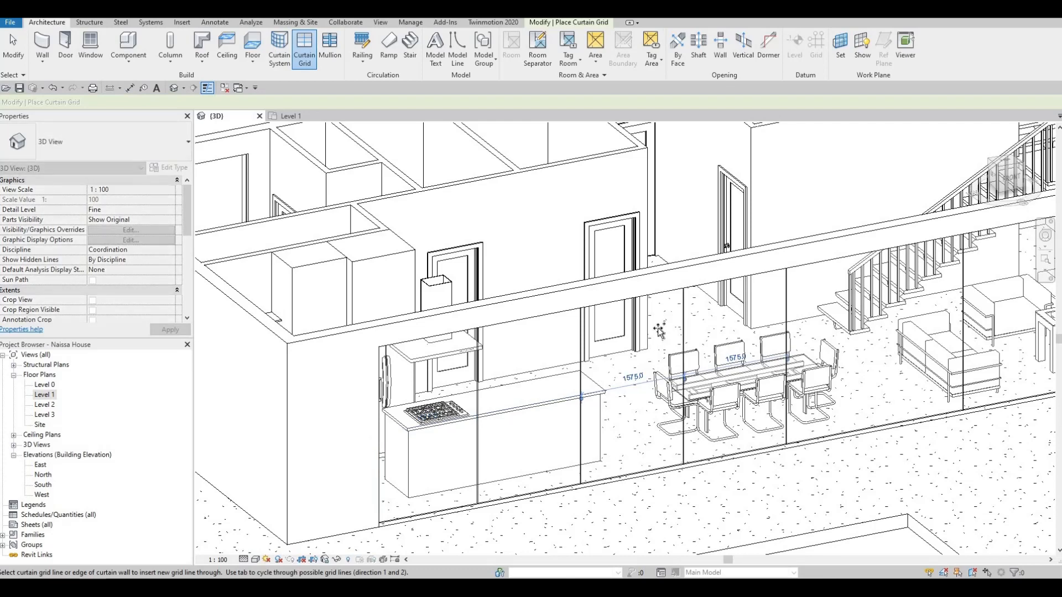
{"action": "middle_click_drag", "start_coordinate": [876, 255], "coordinate": [663, 313]}
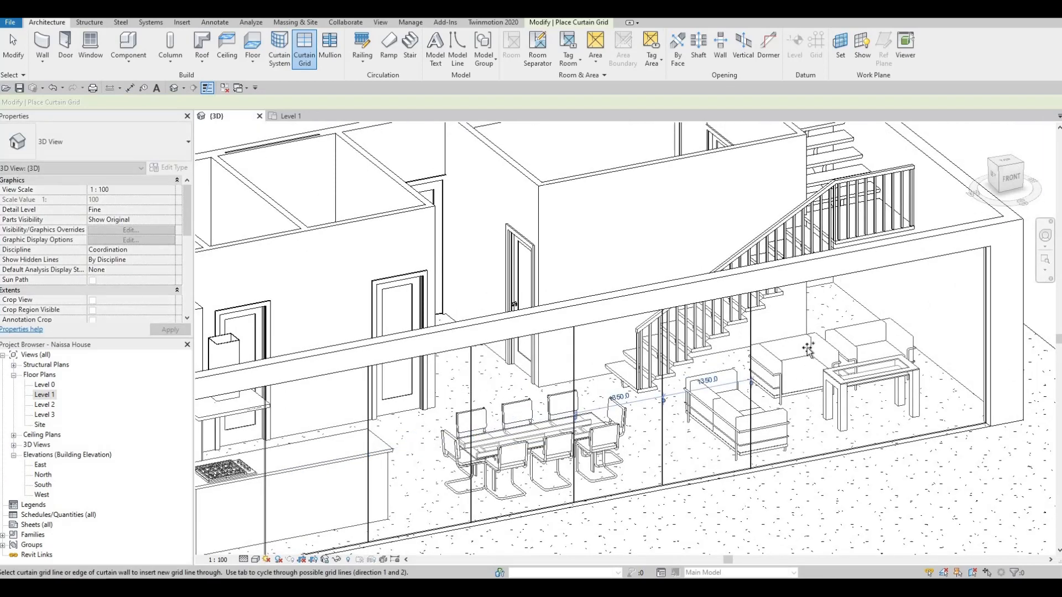
{"action": "middle_click_drag", "start_coordinate": [874, 273], "coordinate": [770, 296]}
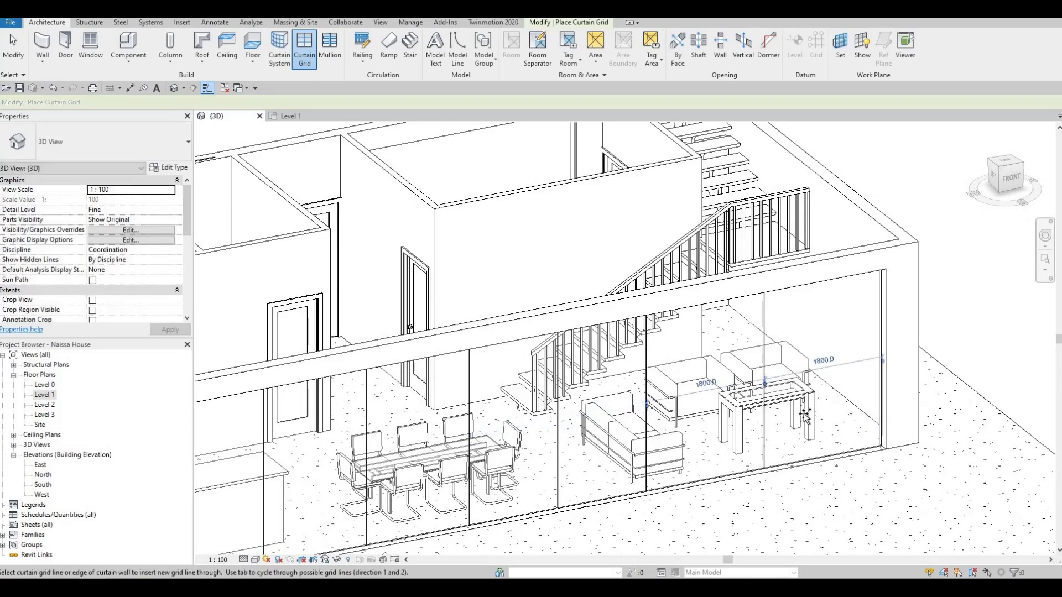
Open the South elevation and check the spacing between the front curtain wall's vertical grid lines
{"action": "scroll", "coordinate": [764, 318], "scroll_direction": "down", "scroll_amount": 3}
{"action": "middle_click_drag", "start_coordinate": [729, 445], "coordinate": [711, 310], "text": "shift"}
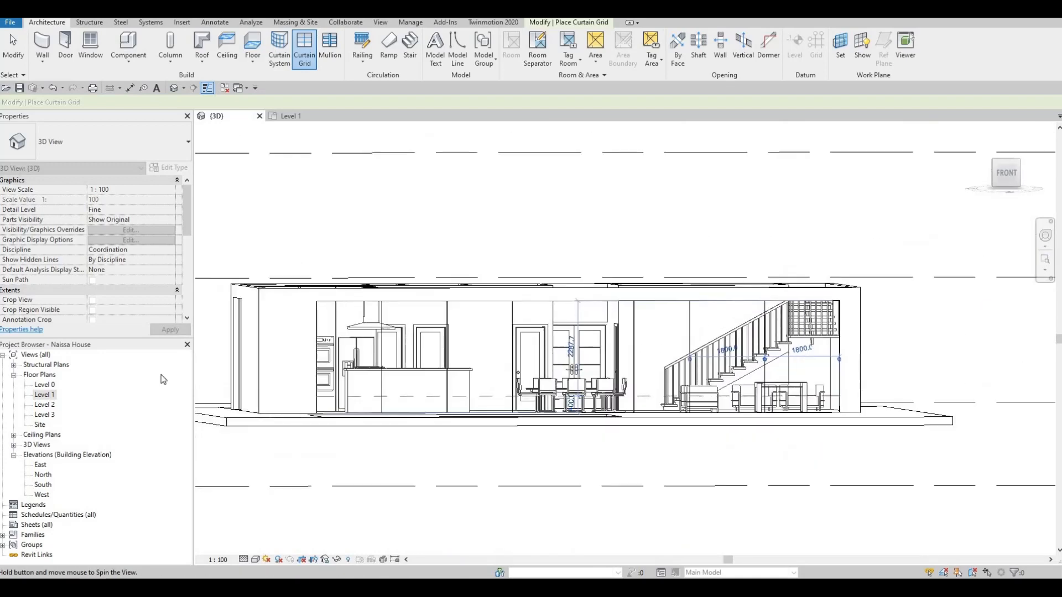
{"action": "double_click", "coordinate": [43, 485]}
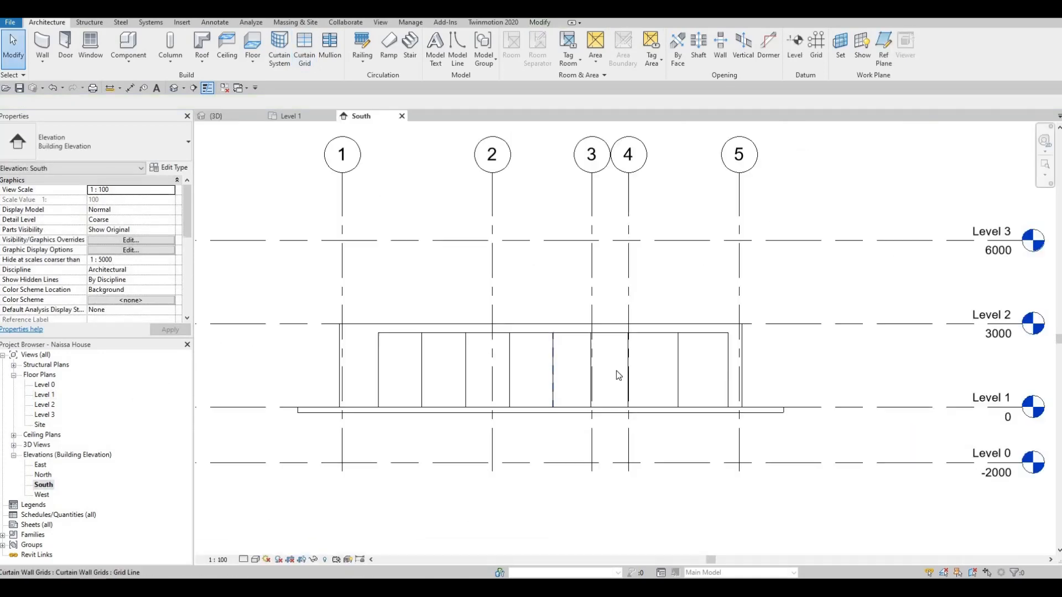
{"action": "scroll", "coordinate": [618, 375], "scroll_direction": "up", "scroll_amount": 2}
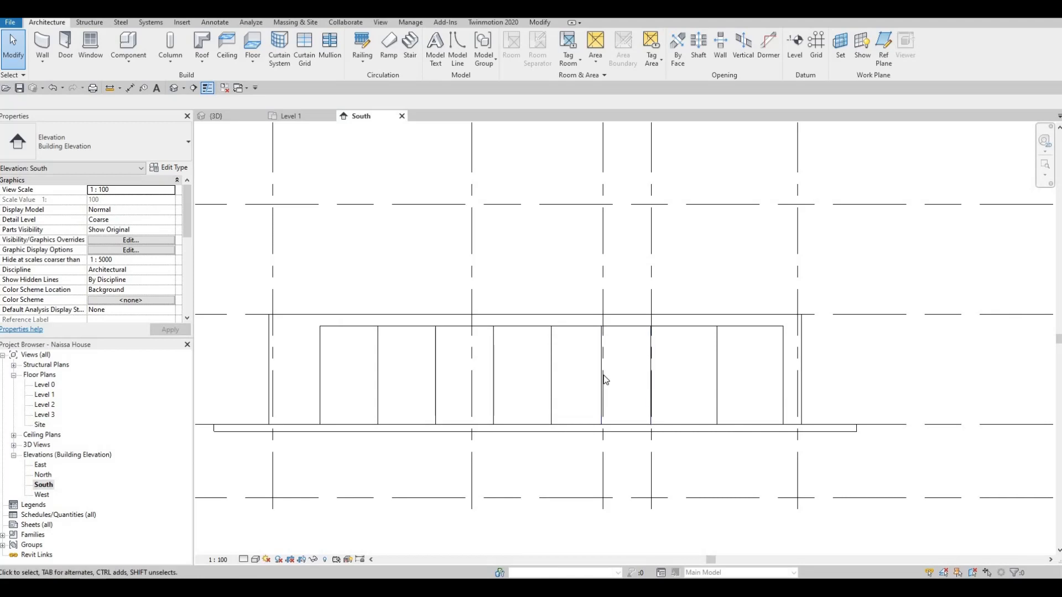
{"action": "left_click", "coordinate": [601, 381]}
{"action": "scroll", "coordinate": [470, 383], "scroll_direction": "up", "scroll_amount": 2}
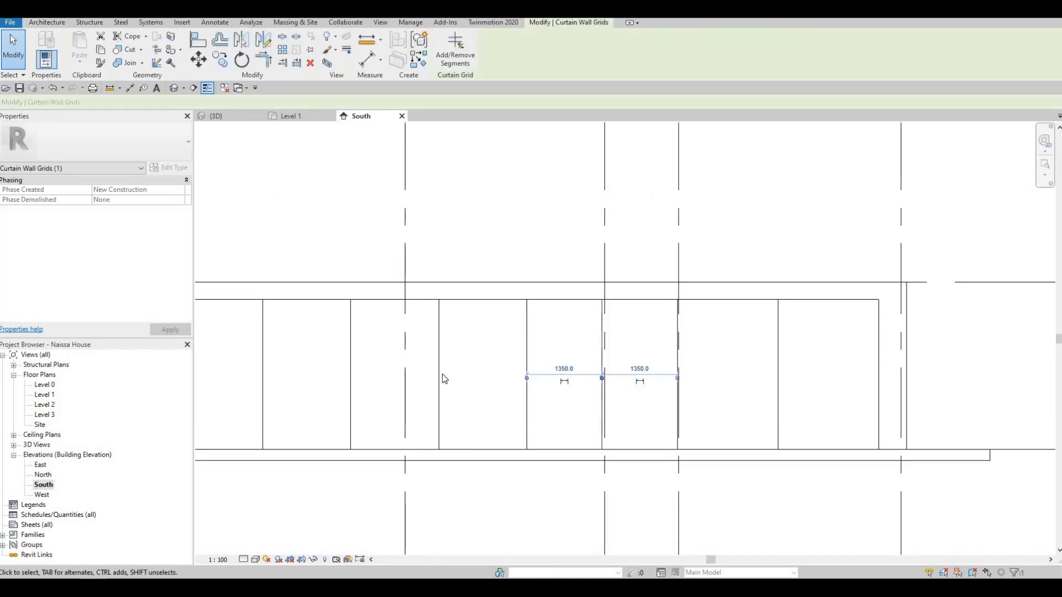
{"action": "key", "text": "Escape"}
{"action": "left_click", "coordinate": [438, 388]}
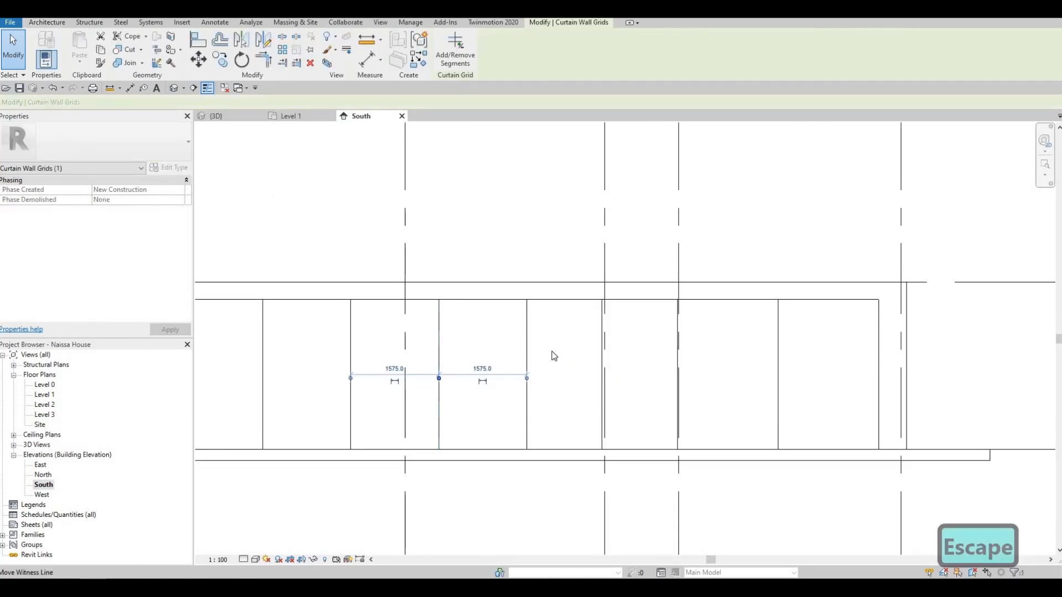
{"action": "scroll", "coordinate": [409, 353], "scroll_direction": "down", "scroll_amount": 2}
{"action": "key", "text": "Escape"}
{"action": "key", "text": "Escape"}
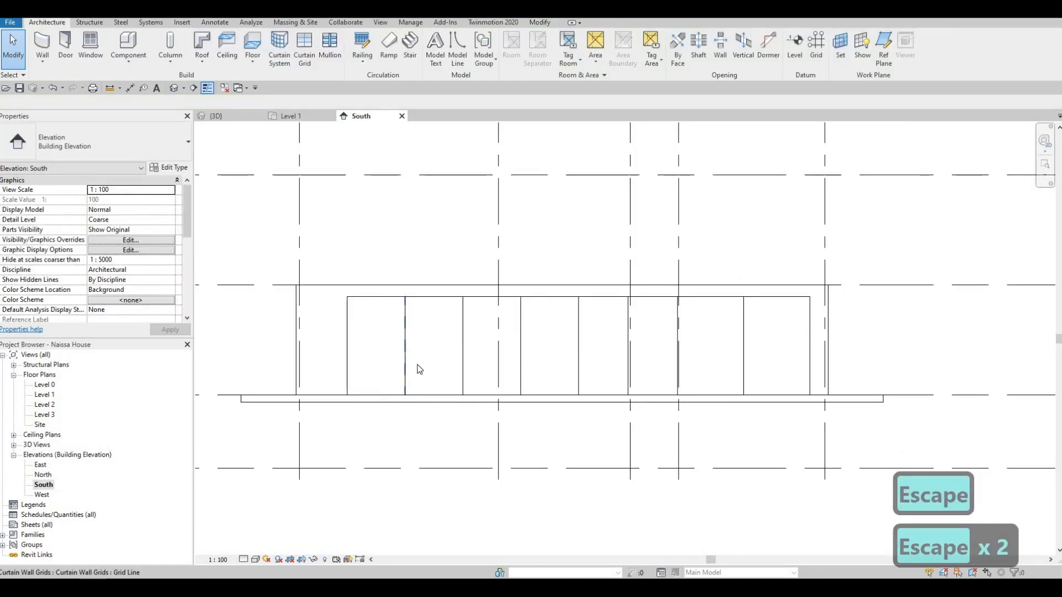
Delete all the vertical grid lines from the front curtain wall in the South elevation
{"action": "left_click", "coordinate": [419, 365]}
{"action": "key", "text": "Delete"}
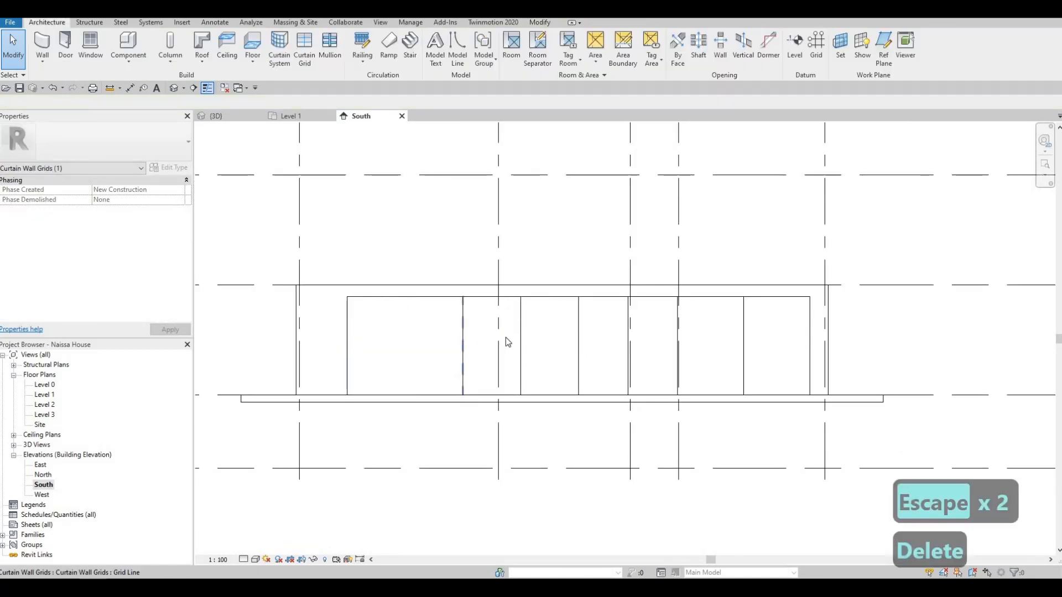
{"action": "left_click", "coordinate": [463, 337]}
{"action": "key", "text": "Delete"}
{"action": "key", "text": "Delete"}
{"action": "left_click", "coordinate": [579, 335]}
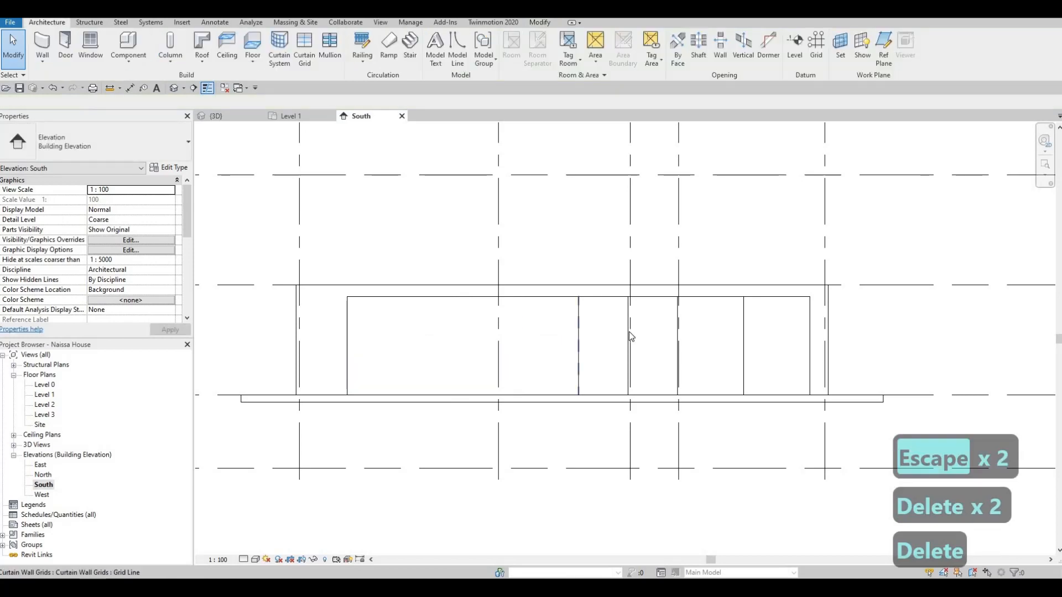
{"action": "key", "text": "Delete"}
{"action": "left_click", "coordinate": [629, 336]}
{"action": "key", "text": "Delete"}
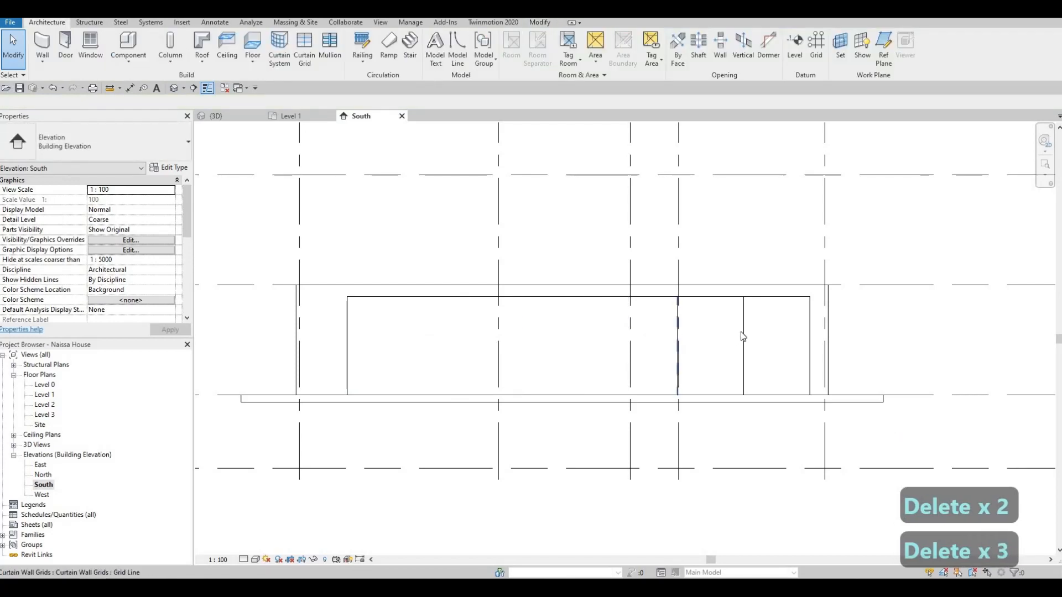
{"action": "left_click", "coordinate": [679, 337]}
{"action": "key", "text": "Delete"}
{"action": "key", "text": "Delete"}
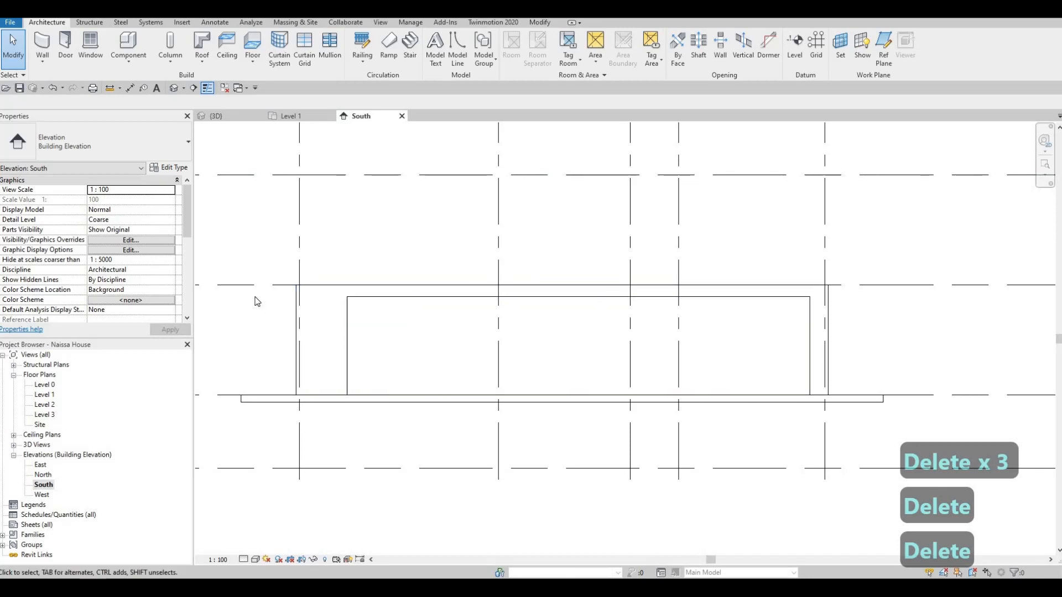
Divide the front curtain wall into eight equal 1575 mm panels with vertical grid lines at successive panel midpoints
{"action": "left_click", "coordinate": [308, 51]}
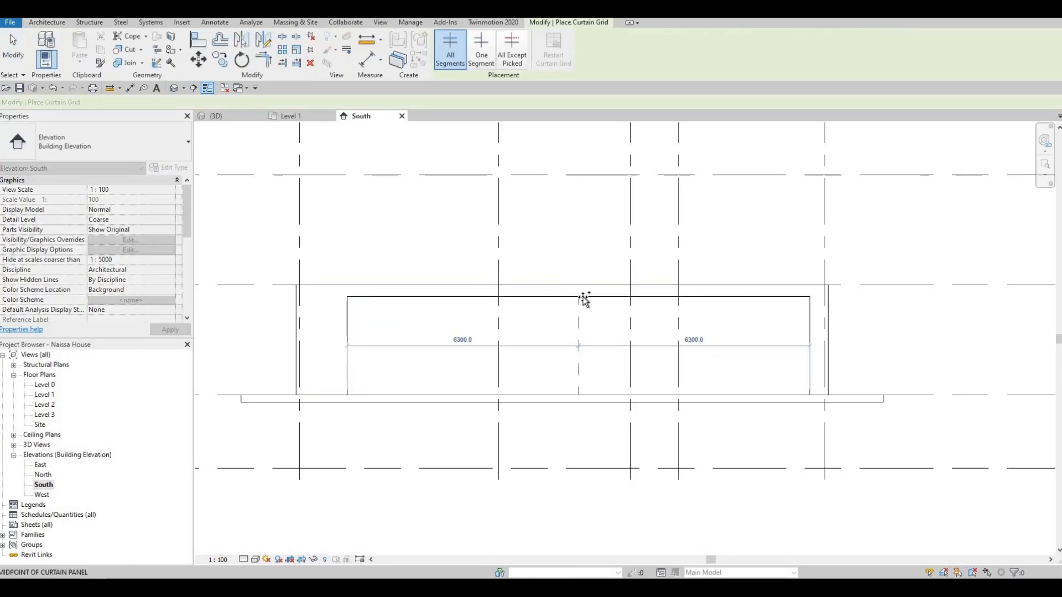
{"action": "left_click", "coordinate": [488, 304]}
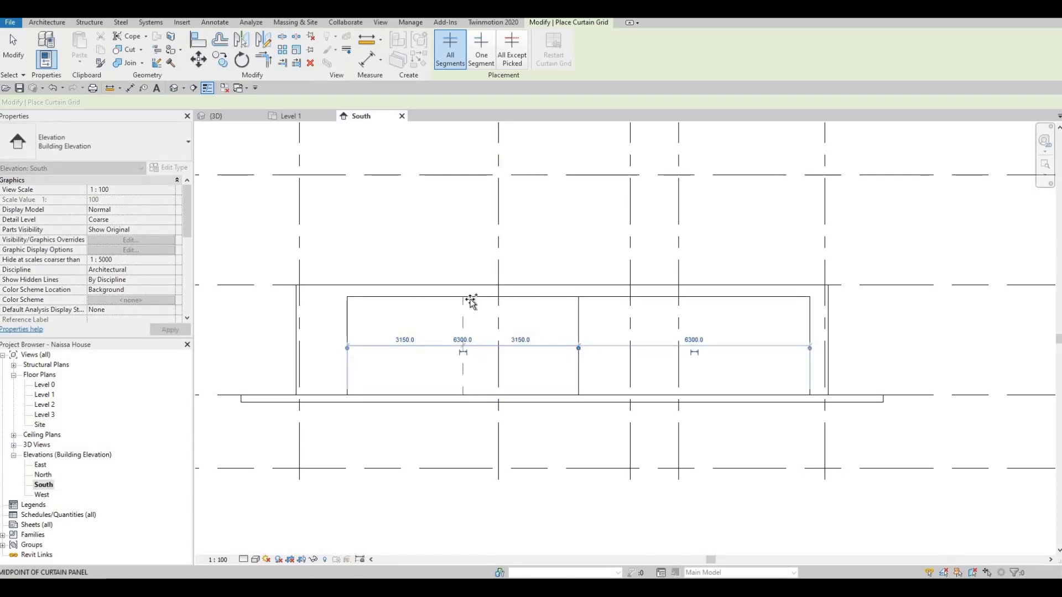
{"action": "left_click", "coordinate": [706, 297]}
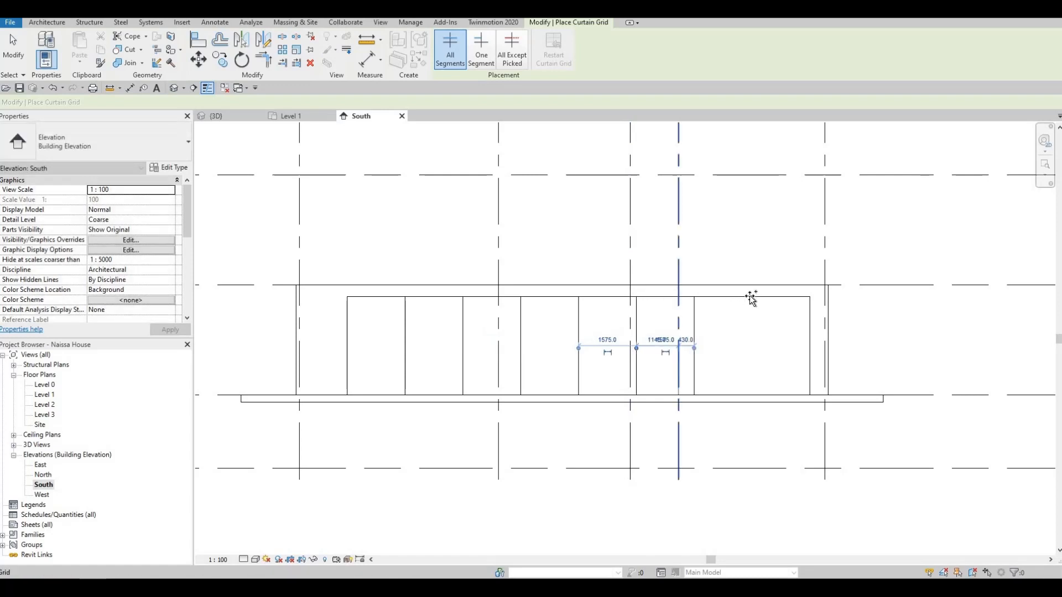
{"action": "scroll", "coordinate": [548, 381], "scroll_direction": "down", "scroll_amount": 3}
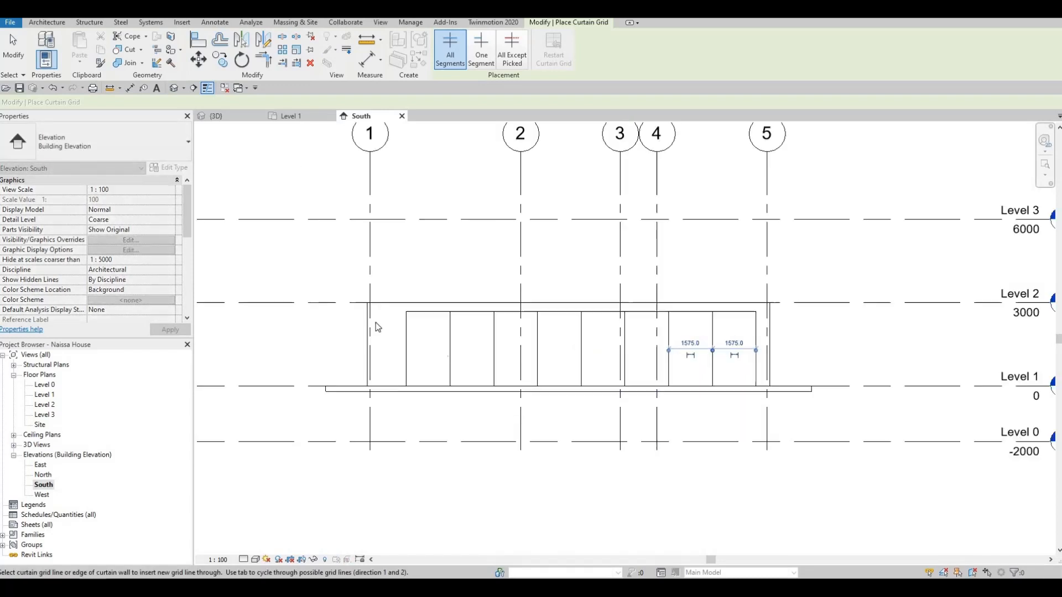
{"action": "key", "text": "Escape"}
{"action": "key", "text": "Escape"}
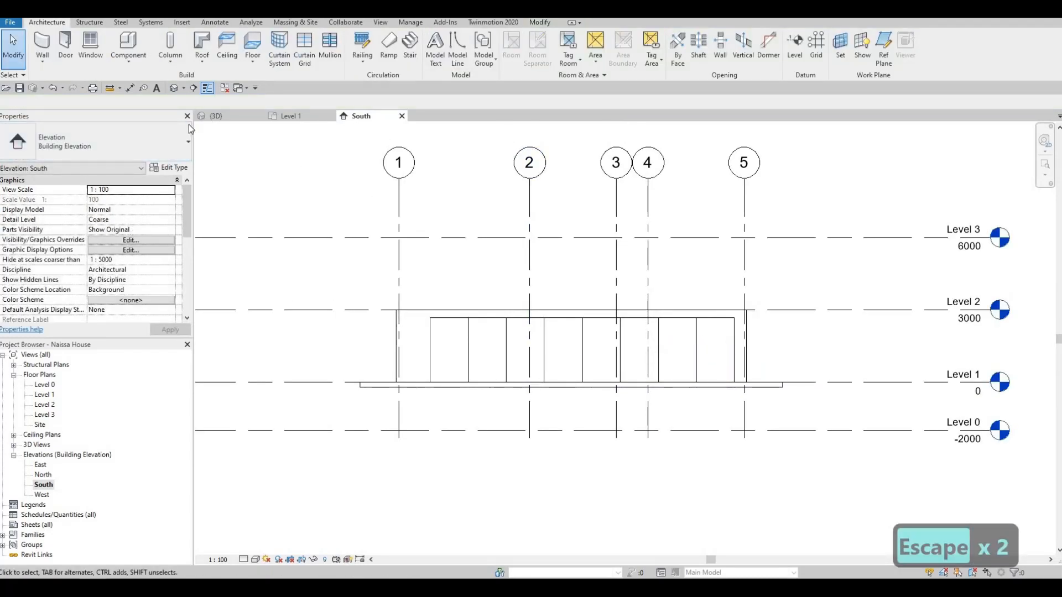
In the 3D view, place a vertical grid line at the midpoint of each of the three bedroom curtain walls, giving 1050, 1150 and 1580 mm panels
{"action": "left_click", "coordinate": [174, 88]}
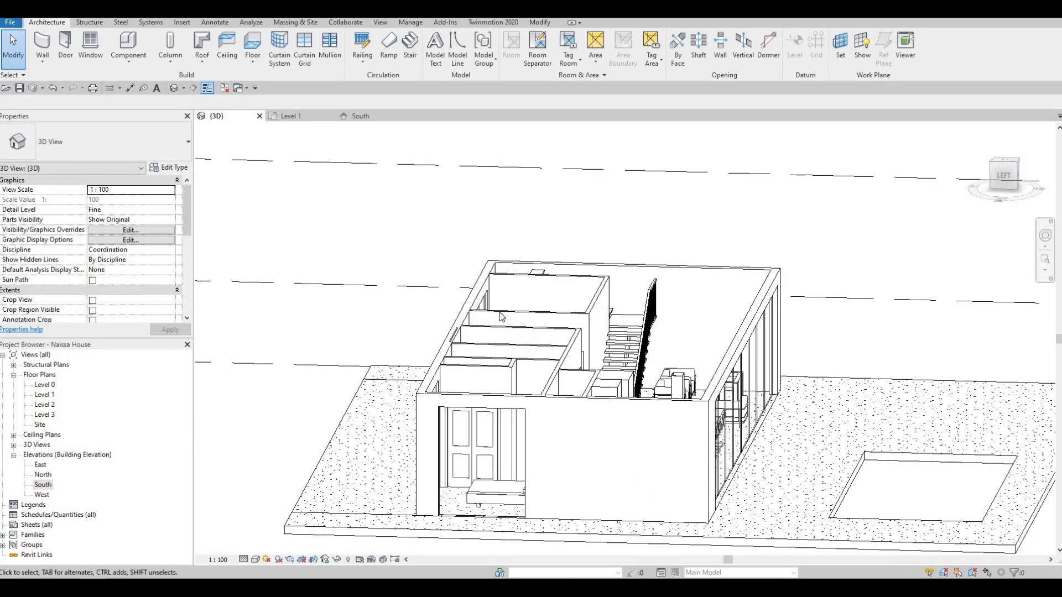
{"action": "middle_click_drag", "start_coordinate": [492, 322], "coordinate": [502, 234]}
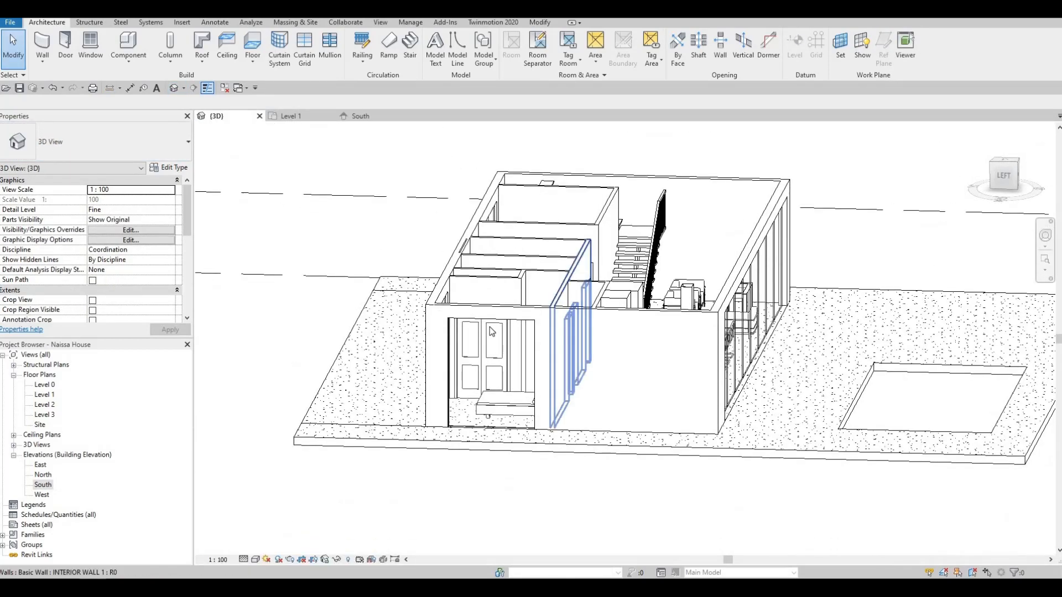
{"action": "left_click", "coordinate": [304, 47]}
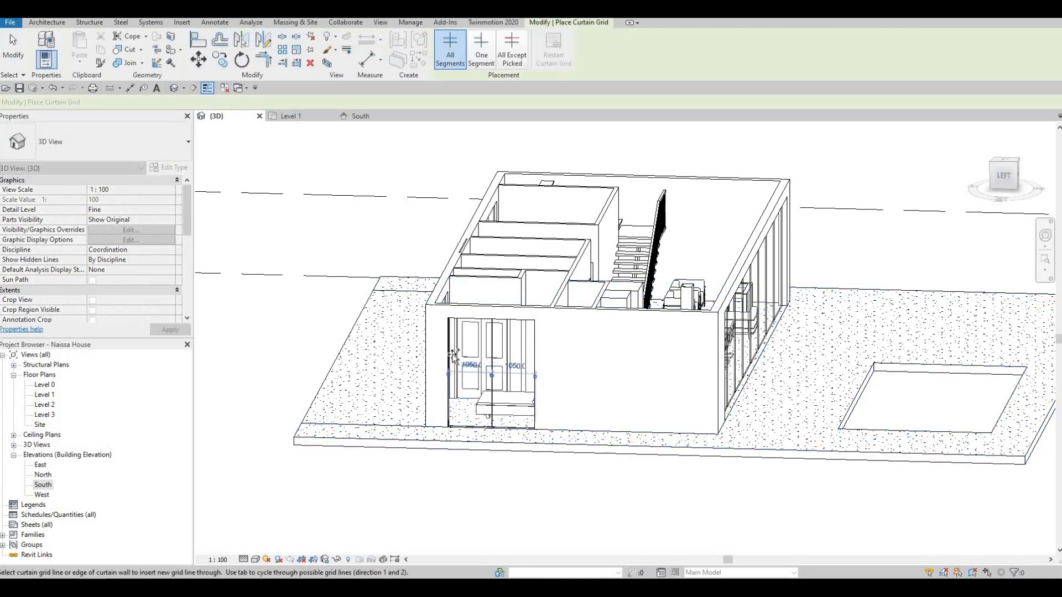
{"action": "middle_click_drag", "start_coordinate": [540, 368], "coordinate": [536, 319], "text": "shift"}
{"action": "middle_click_drag", "start_coordinate": [411, 325], "coordinate": [499, 314]}
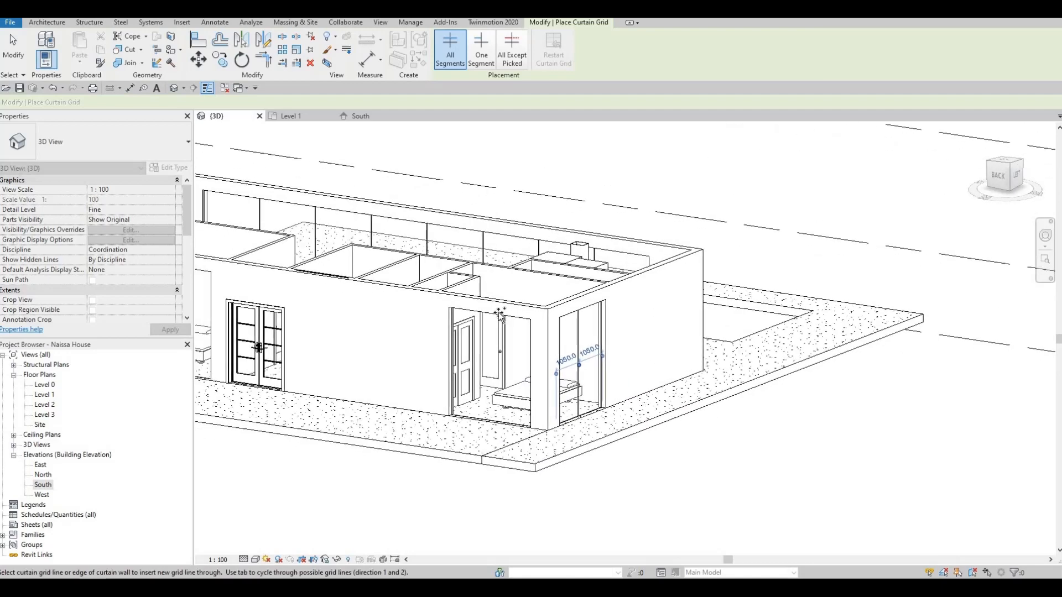
{"action": "left_click", "coordinate": [486, 320]}
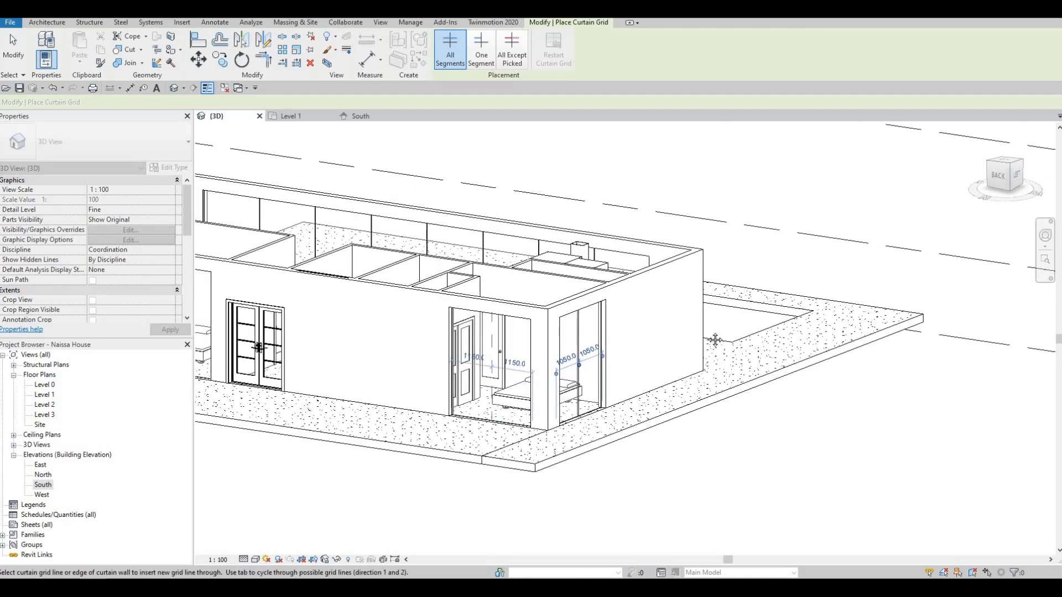
{"action": "scroll", "coordinate": [540, 346], "scroll_direction": "down", "scroll_amount": 1}
{"action": "middle_click_drag", "start_coordinate": [541, 347], "coordinate": [751, 351]}
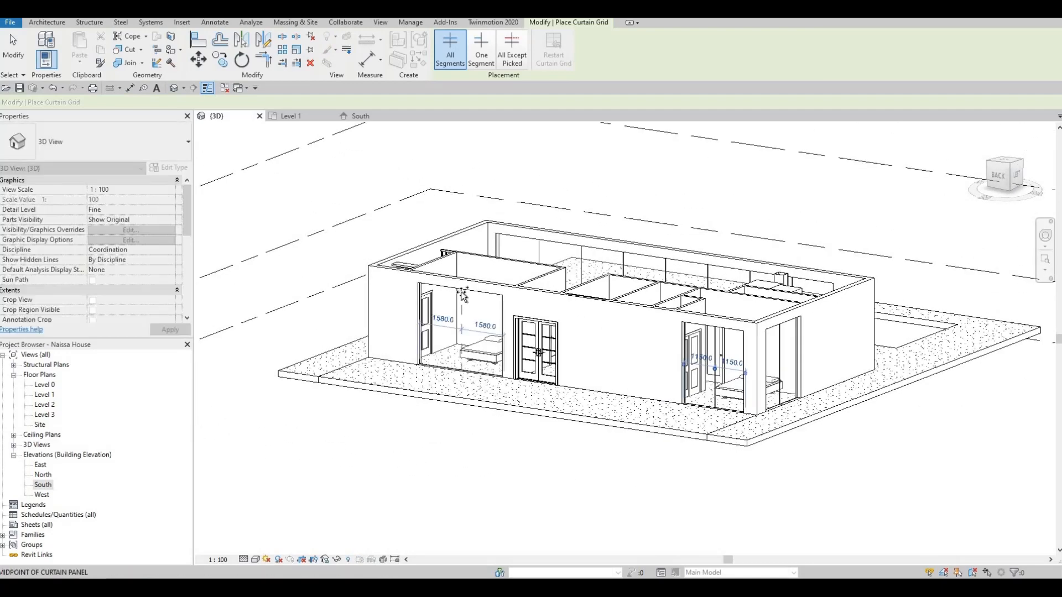
{"action": "left_click", "coordinate": [463, 297]}
{"action": "key", "text": "Escape"}
{"action": "middle_click_drag", "start_coordinate": [551, 403], "coordinate": [596, 399], "text": "shift"}
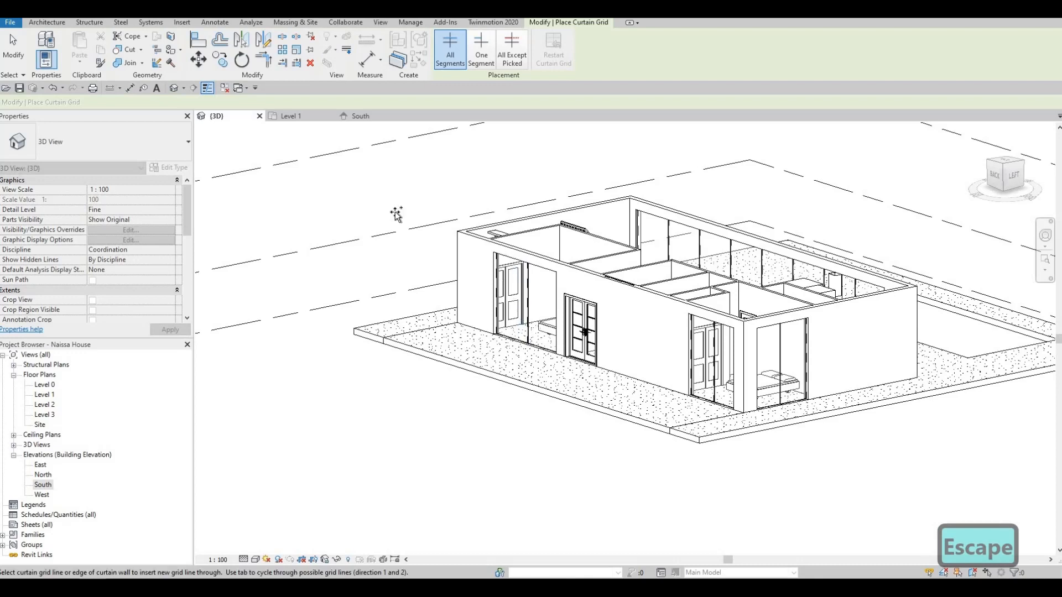
{"action": "middle_click_drag", "start_coordinate": [395, 212], "coordinate": [386, 235]}
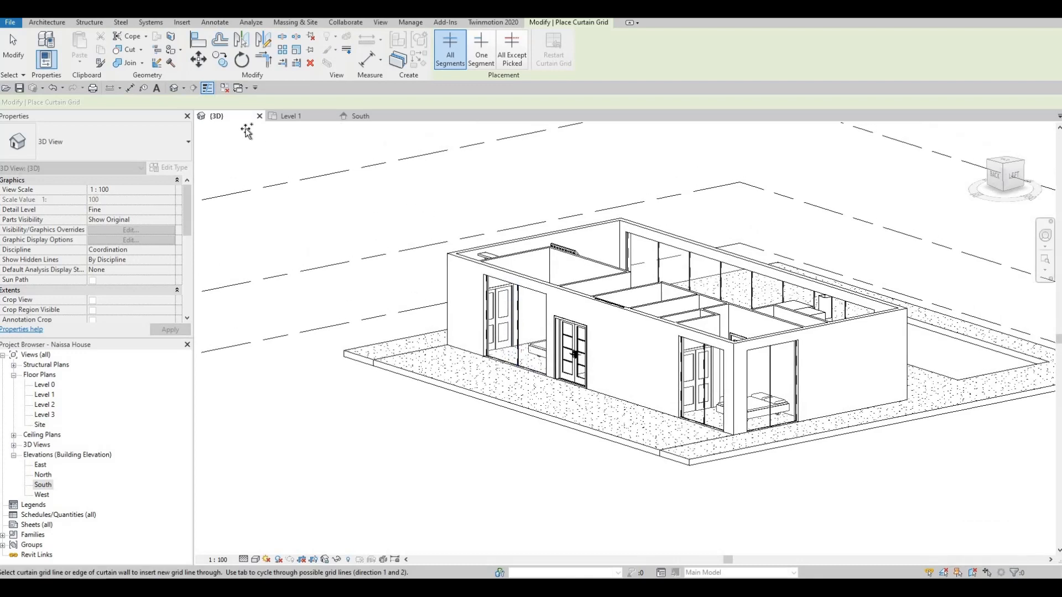
Place 50mm x 65mm rectangular mullions on all grid lines of the three bedroom curtain walls
{"action": "left_click", "coordinate": [59, 24]}
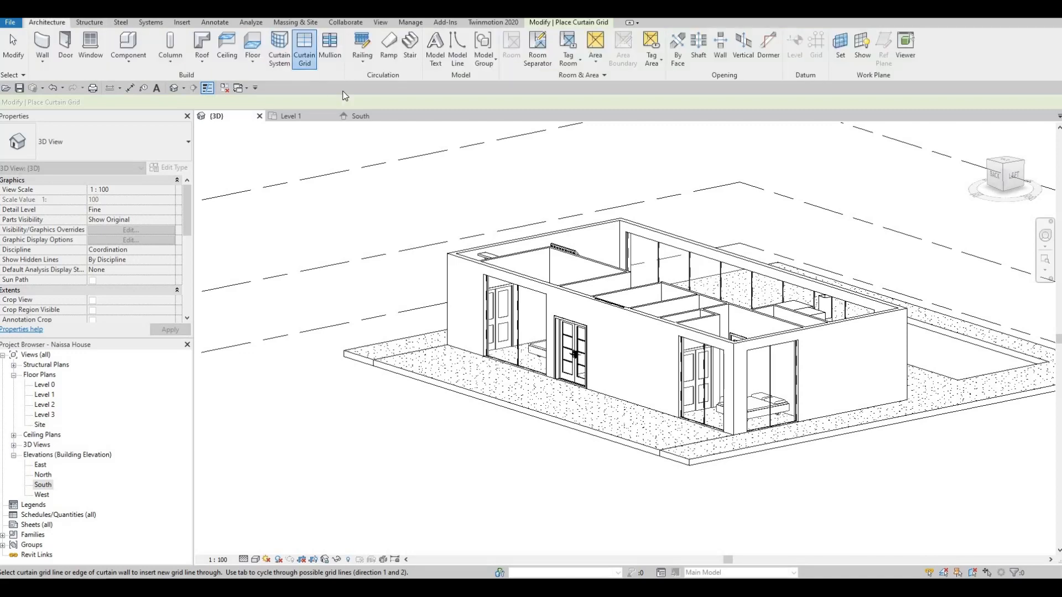
{"action": "left_click", "coordinate": [329, 60]}
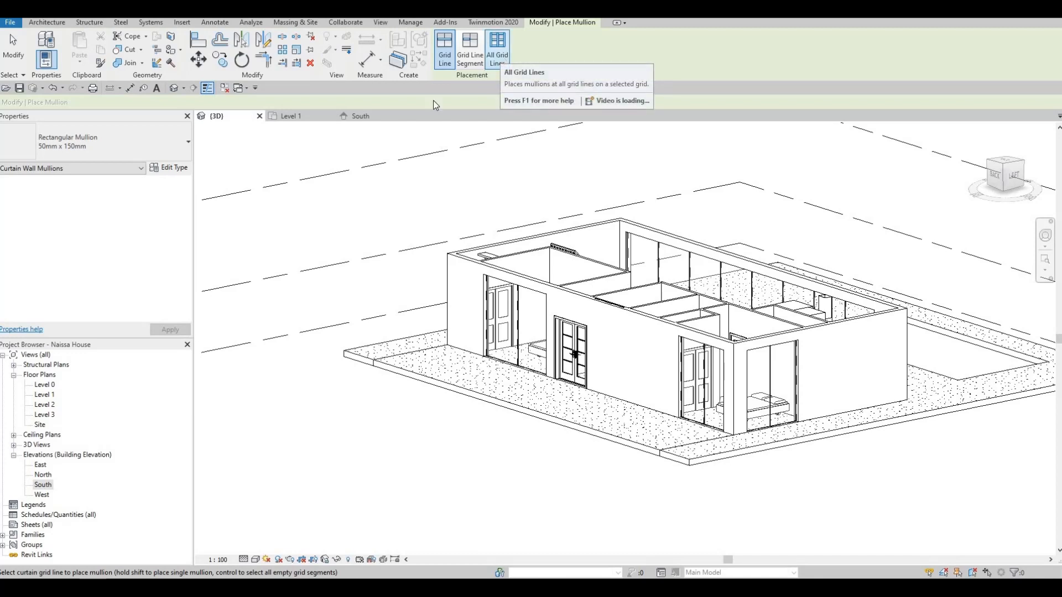
{"action": "left_click", "coordinate": [155, 144]}
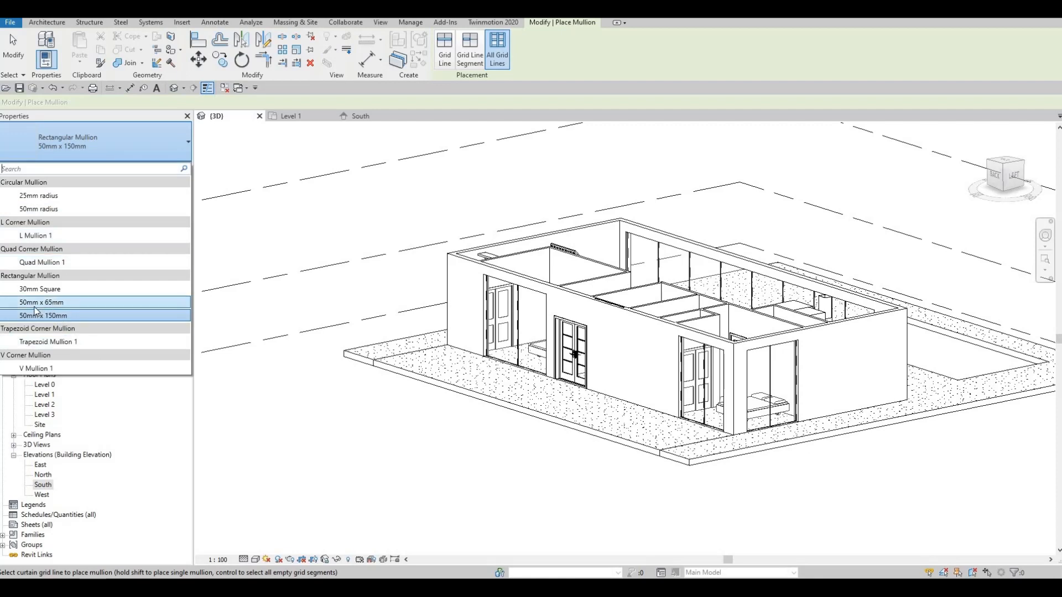
{"action": "left_click", "coordinate": [504, 365]}
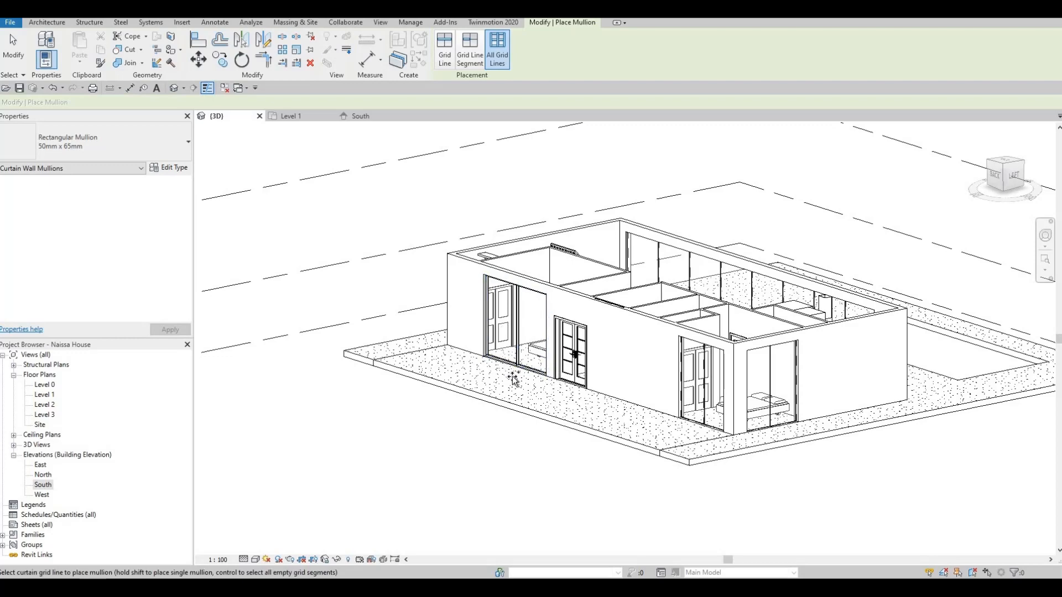
{"action": "scroll", "coordinate": [541, 358], "scroll_direction": "up", "scroll_amount": 4}
{"action": "scroll", "coordinate": [636, 403], "scroll_direction": "down", "scroll_amount": 2}
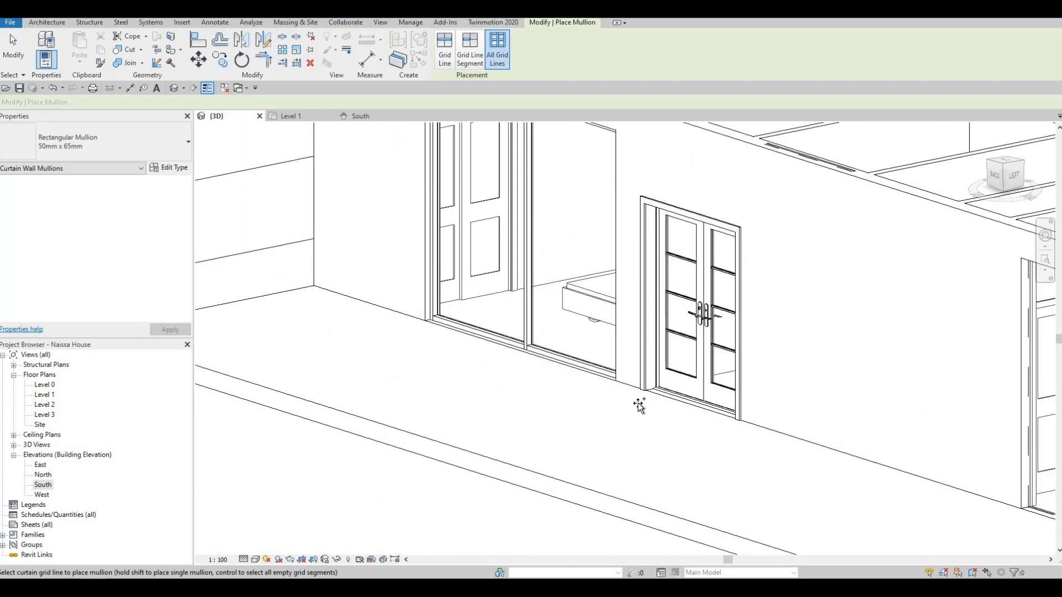
{"action": "scroll", "coordinate": [735, 422], "scroll_direction": "down", "scroll_amount": 2}
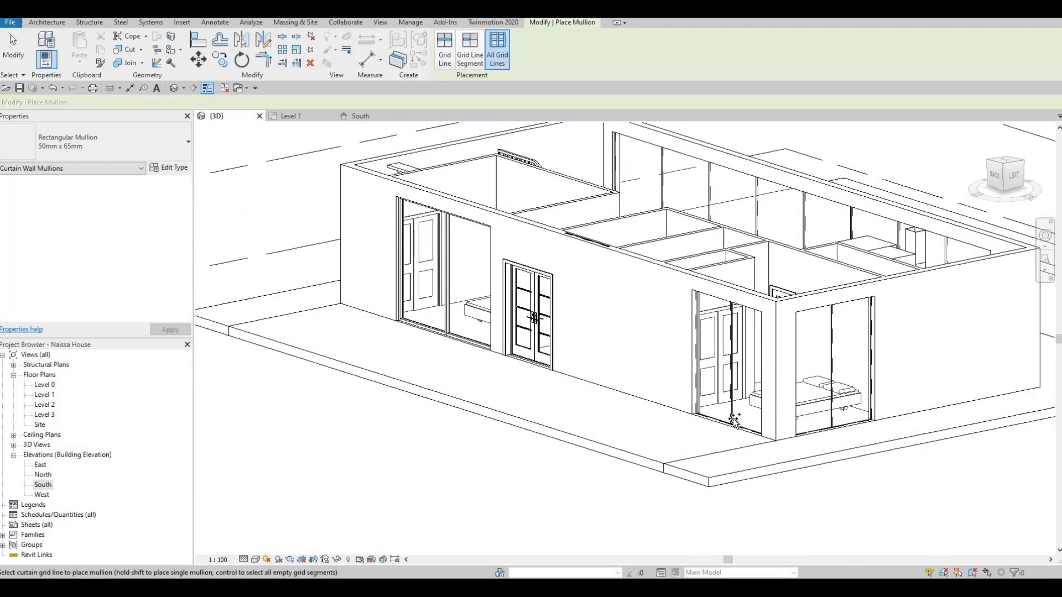
{"action": "left_click", "coordinate": [848, 430]}
Place the same rectangular mullions on all grid lines of the front curtain wall facing the pool
{"action": "middle_click_drag", "start_coordinate": [751, 488], "coordinate": [697, 467], "text": "shift"}
{"action": "middle_click_drag", "start_coordinate": [867, 469], "coordinate": [582, 431], "text": "shift"}
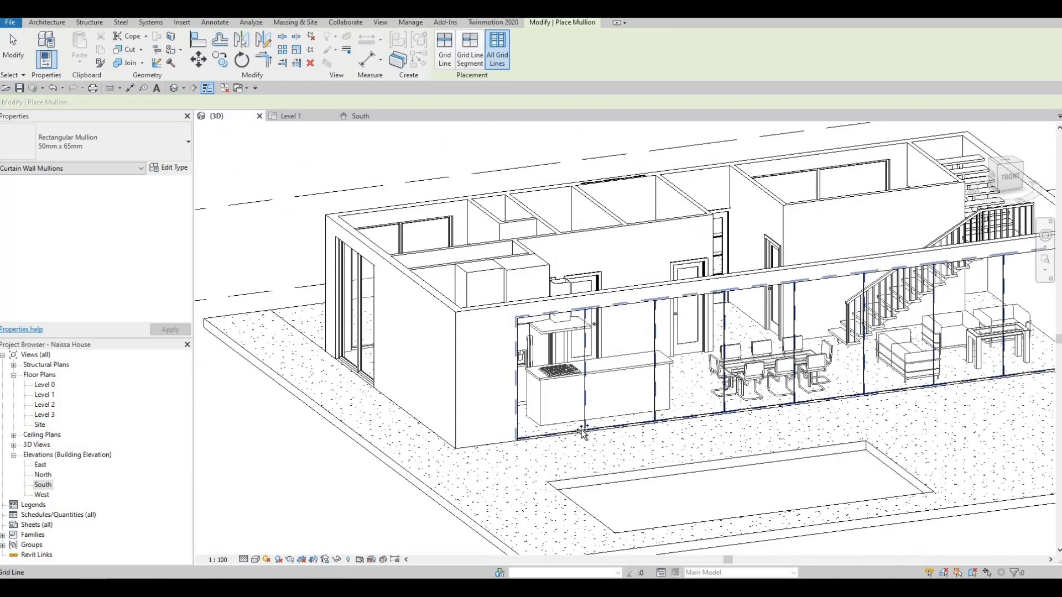
{"action": "left_click", "coordinate": [556, 416]}
{"action": "scroll", "coordinate": [570, 431], "scroll_direction": "down", "scroll_amount": 2}
{"action": "middle_click_drag", "start_coordinate": [657, 419], "coordinate": [990, 415], "text": "shift"}
{"action": "middle_click_drag", "start_coordinate": [350, 368], "coordinate": [400, 356], "text": "shift"}
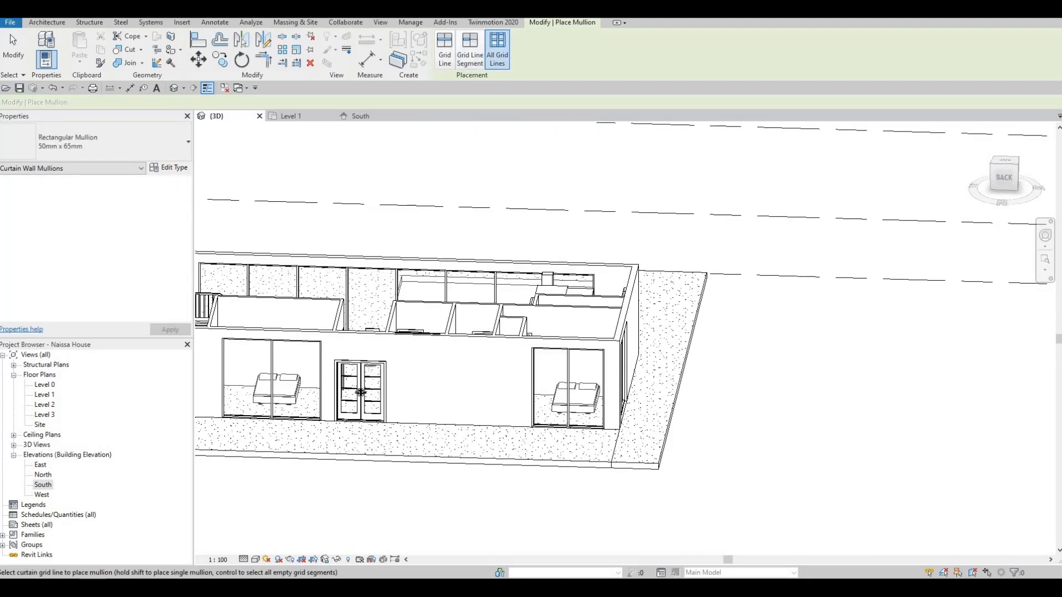
Use Cut Geometry to cut a full-height opening in the rear exterior wall directly beside the double entrance door
{"action": "left_click", "coordinate": [47, 22]}
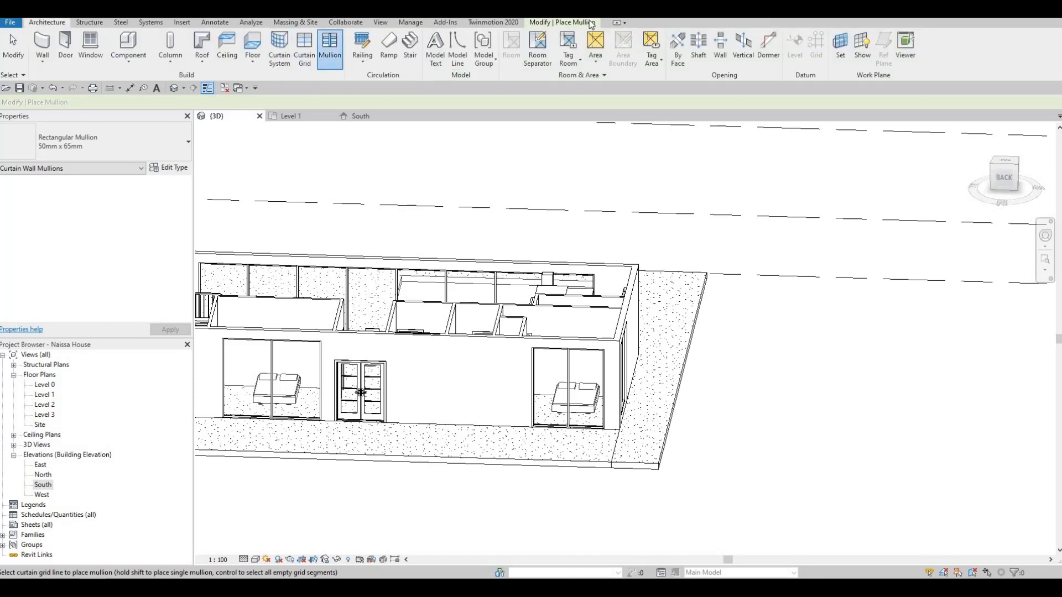
{"action": "left_click", "coordinate": [308, 53]}
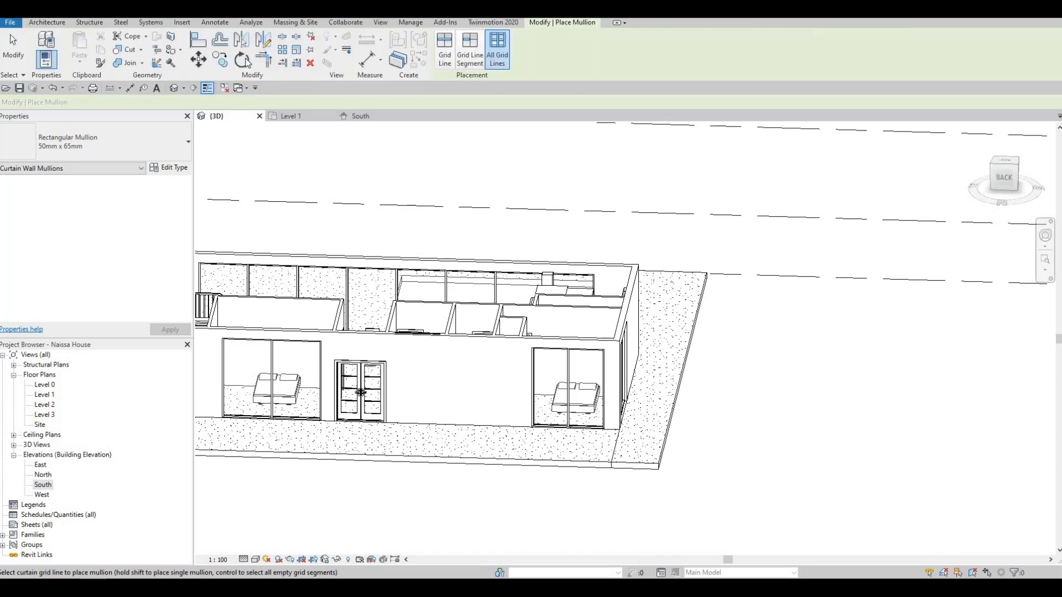
{"action": "left_click", "coordinate": [127, 49]}
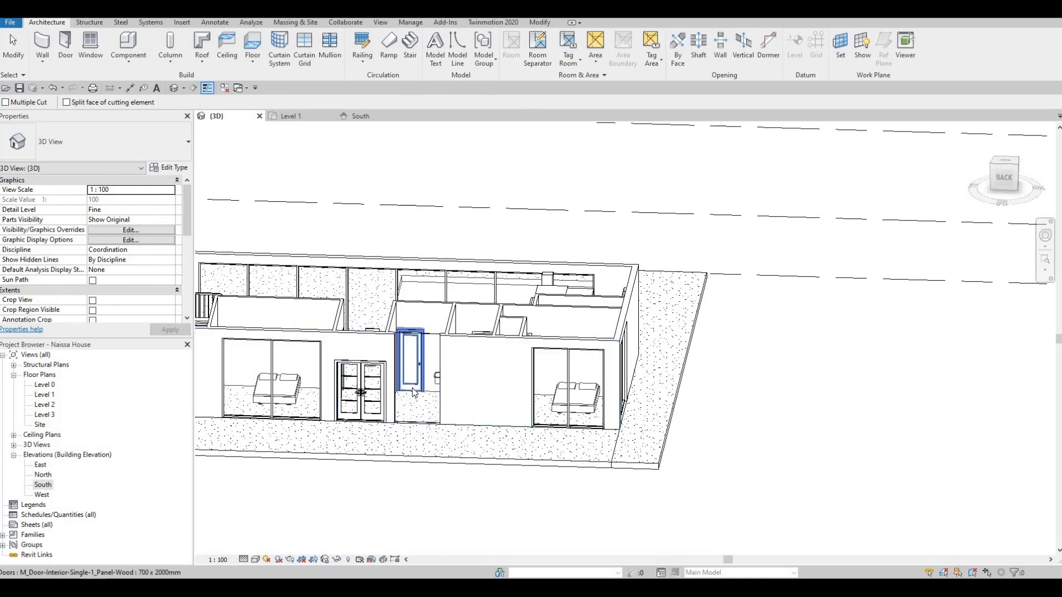
{"action": "key", "text": "Escape"}
{"action": "key", "text": "Escape"}
{"action": "middle_click_drag", "start_coordinate": [415, 354], "coordinate": [433, 325], "text": "shift"}
{"action": "scroll", "coordinate": [433, 326], "scroll_direction": "up", "scroll_amount": 2}
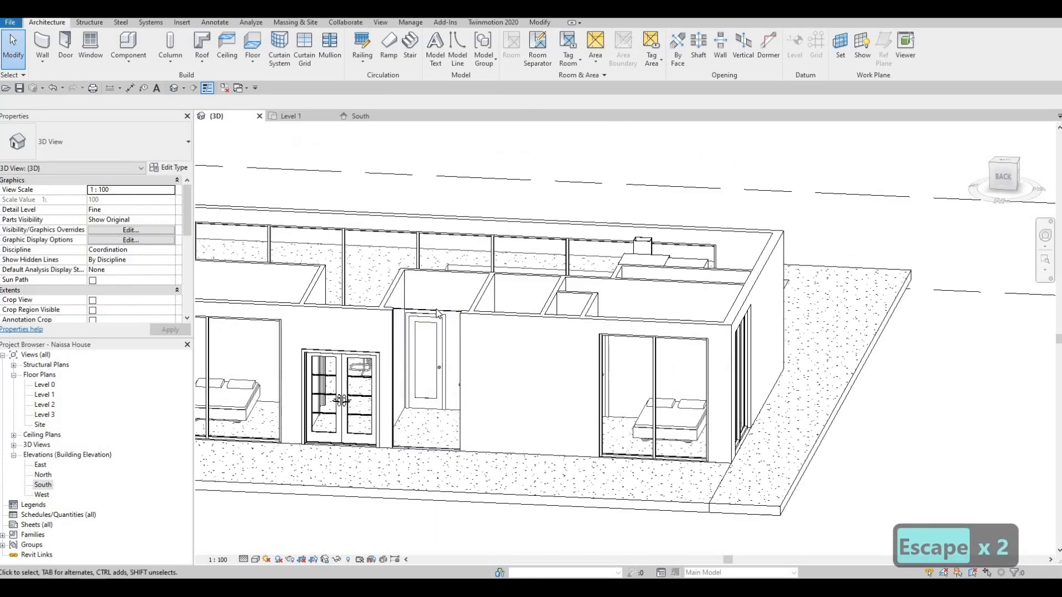
Align the top of the curtain wall beside the double entrance door with the top of the neighbouring bedroom curtain wall
{"action": "left_click", "coordinate": [545, 393]}
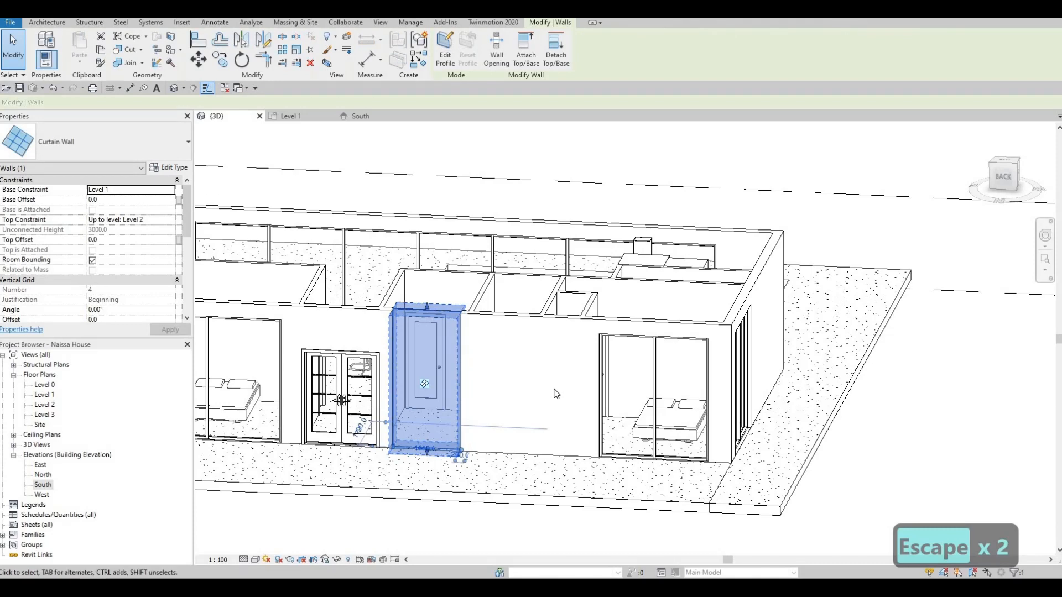
{"action": "key", "text": "a"}
{"action": "key", "text": "l"}
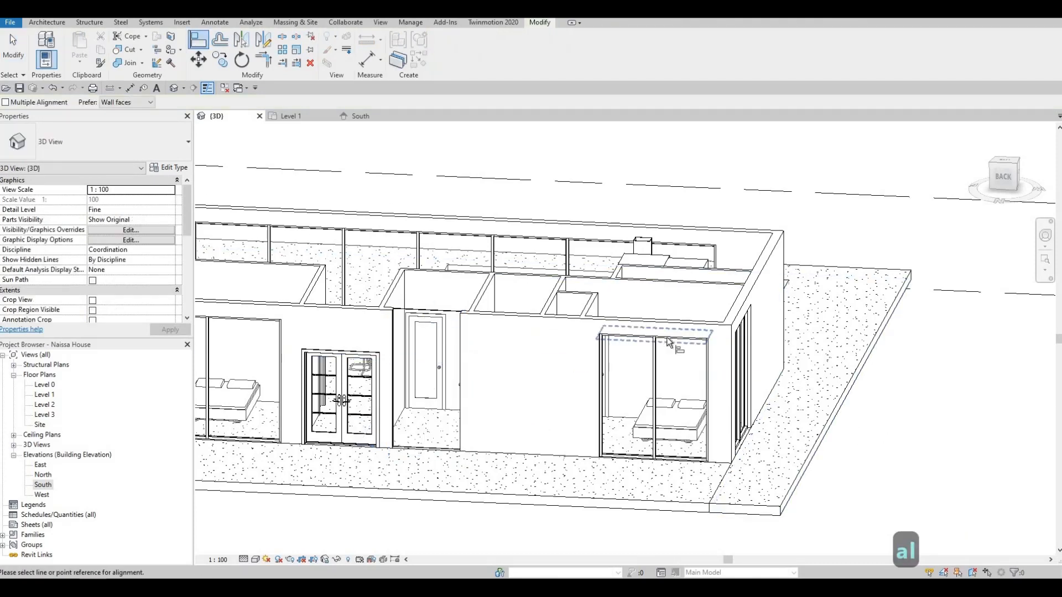
{"action": "left_click", "coordinate": [665, 335]}
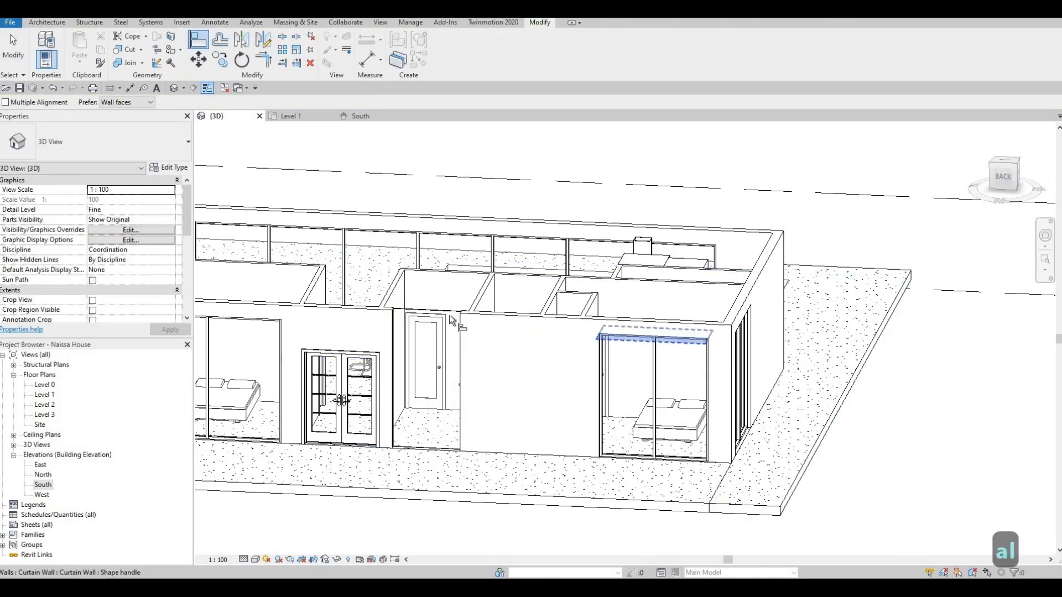
{"action": "key", "text": "Escape"}
{"action": "key", "text": "Escape"}
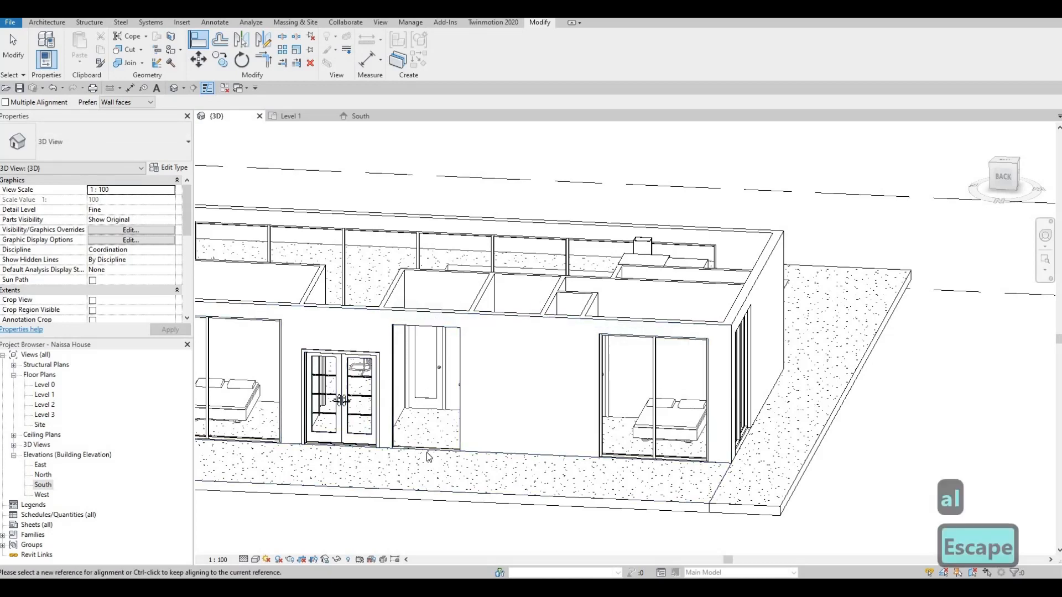
{"action": "left_click", "coordinate": [426, 449]}
{"action": "key", "text": "Escape"}
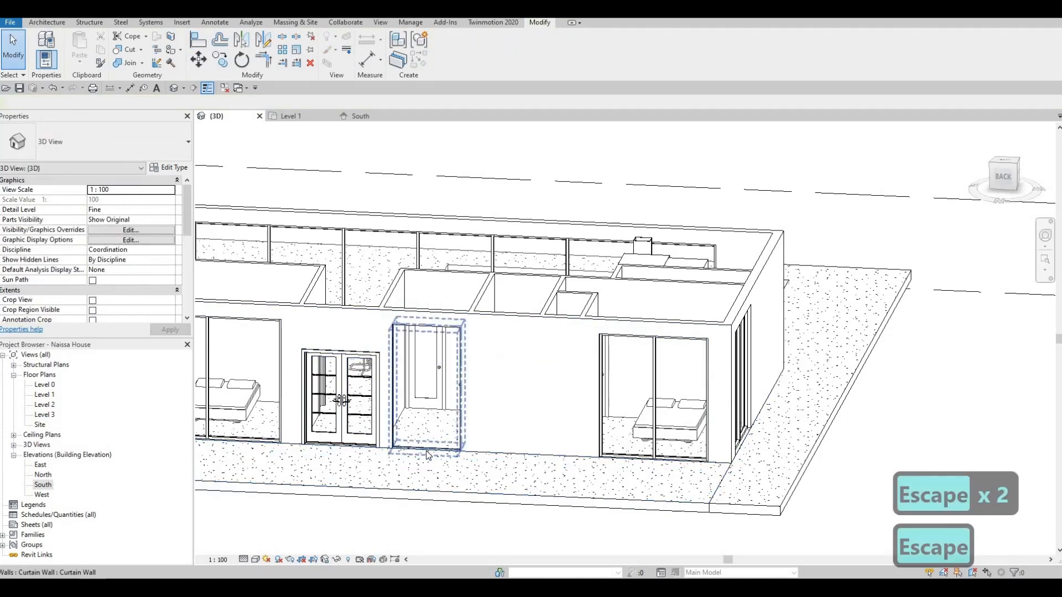
Raise the bottom edge of that curtain wall to a base offset of about 1712 mm, leaving a high window
{"action": "left_click", "coordinate": [431, 462]}
{"action": "scroll", "coordinate": [426, 456], "scroll_direction": "up", "scroll_amount": 5}
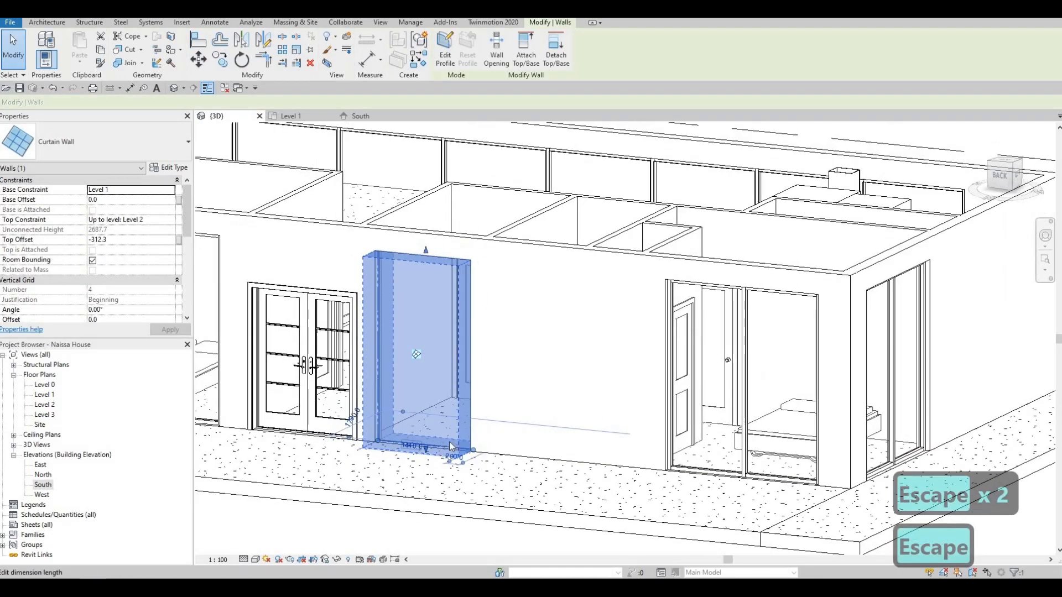
{"action": "scroll", "coordinate": [450, 429], "scroll_direction": "up", "scroll_amount": 2}
{"action": "left_click_drag", "start_coordinate": [450, 427], "coordinate": [500, 436]}
{"action": "scroll", "coordinate": [487, 398], "scroll_direction": "down", "scroll_amount": 4}
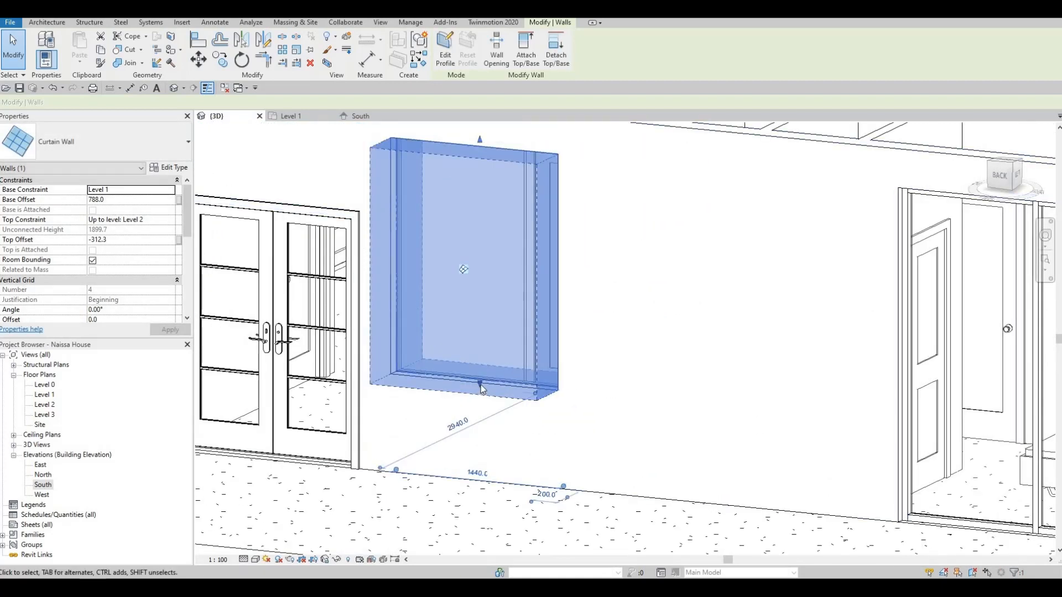
{"action": "left_click_drag", "start_coordinate": [487, 269], "coordinate": [480, 269]}
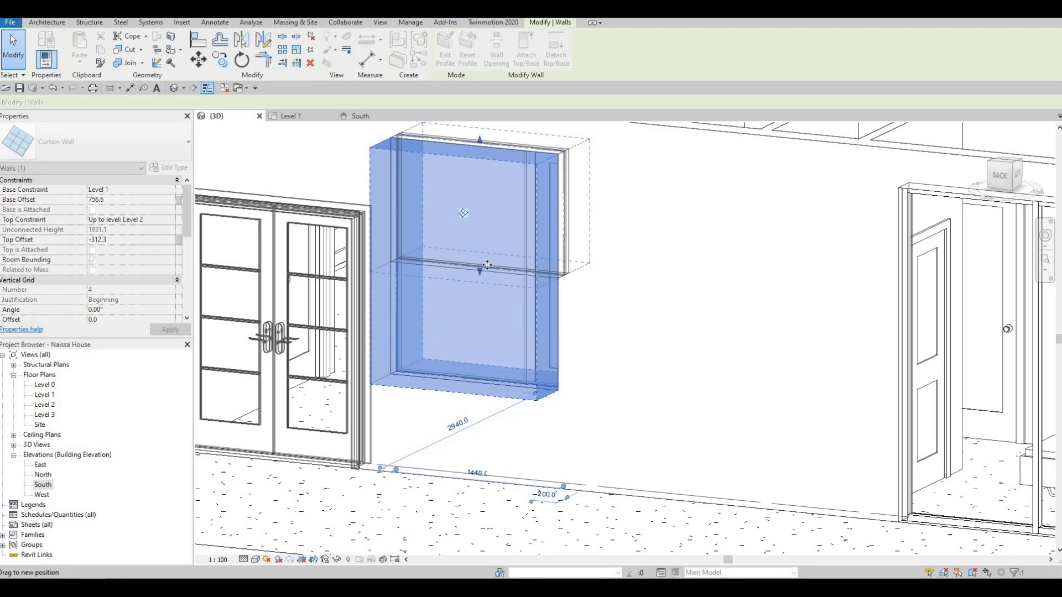
{"action": "middle_click_drag", "start_coordinate": [512, 267], "coordinate": [477, 275], "text": "shift"}
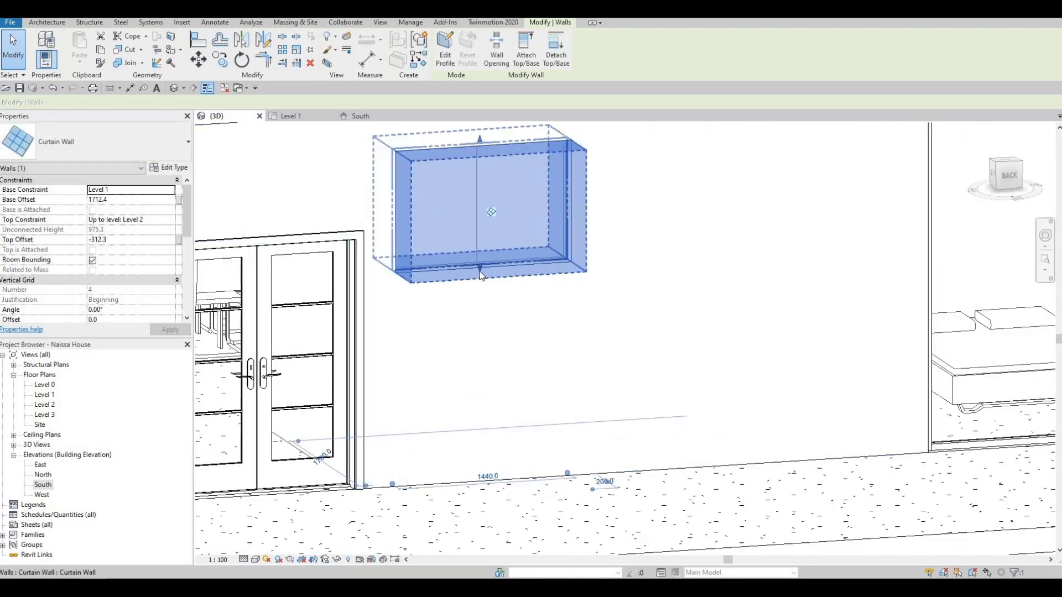
{"action": "scroll", "coordinate": [479, 279], "scroll_direction": "up", "scroll_amount": 2}
{"action": "scroll", "coordinate": [487, 299], "scroll_direction": "down", "scroll_amount": 3}
{"action": "key", "text": "Escape"}
{"action": "key", "text": "Escape"}
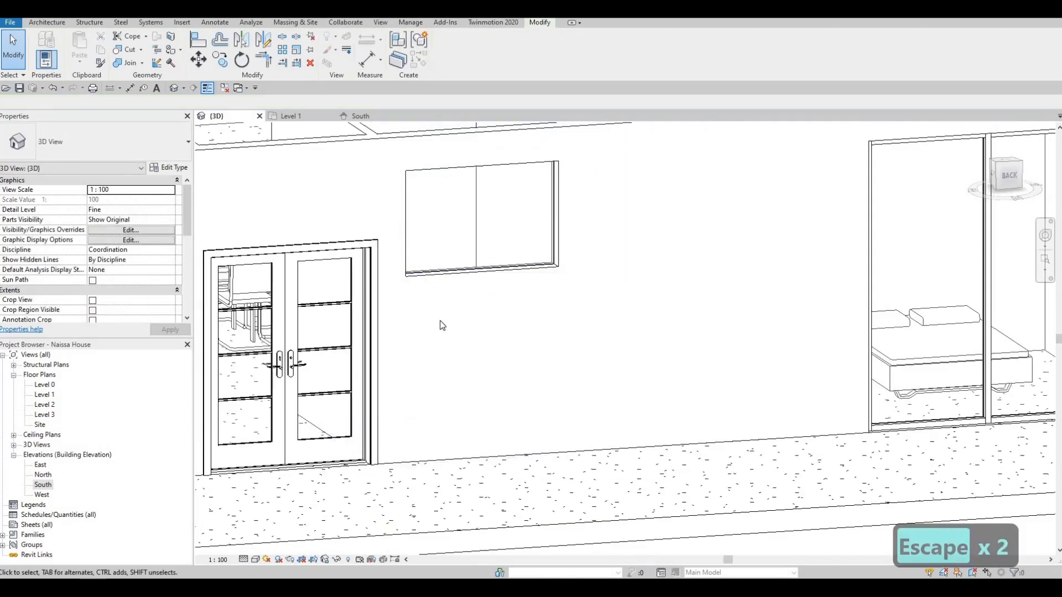
Place a vertical curtain grid line at the midpoint of the high window, giving two 720 mm panels
{"action": "middle_click_drag", "start_coordinate": [439, 323], "coordinate": [426, 330], "text": "shift"}
{"action": "middle_click_drag", "start_coordinate": [300, 137], "coordinate": [136, 40], "text": "shift"}
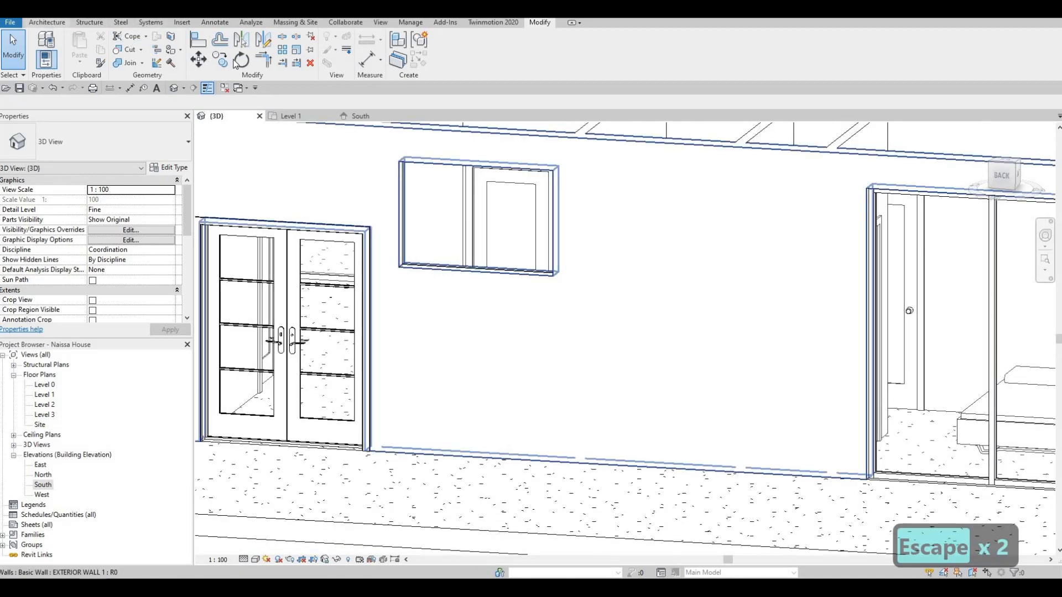
{"action": "key", "text": "c"}
{"action": "key", "text": "g"}
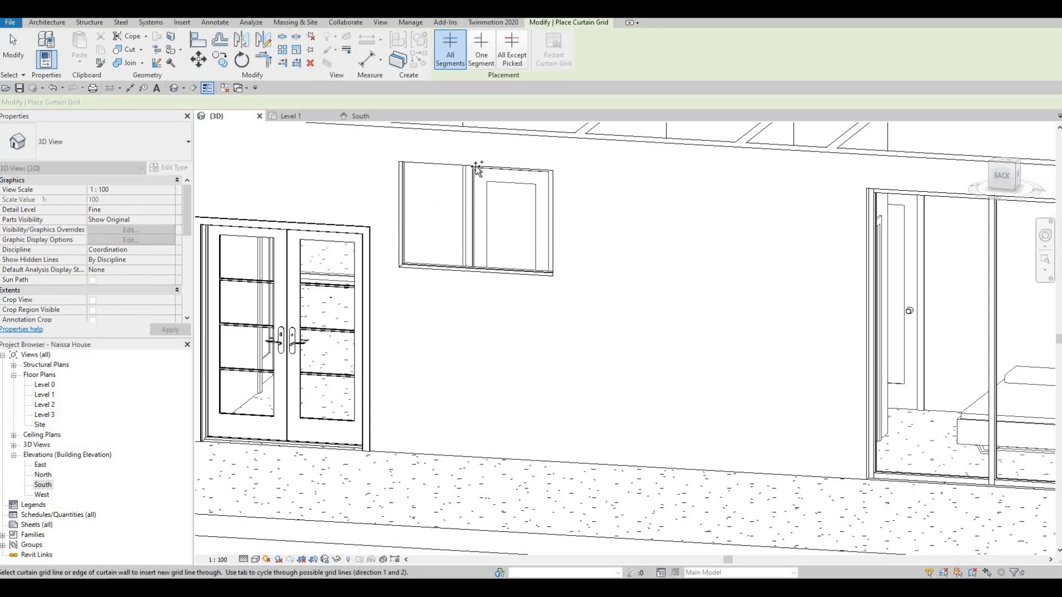
{"action": "left_click", "coordinate": [477, 169]}
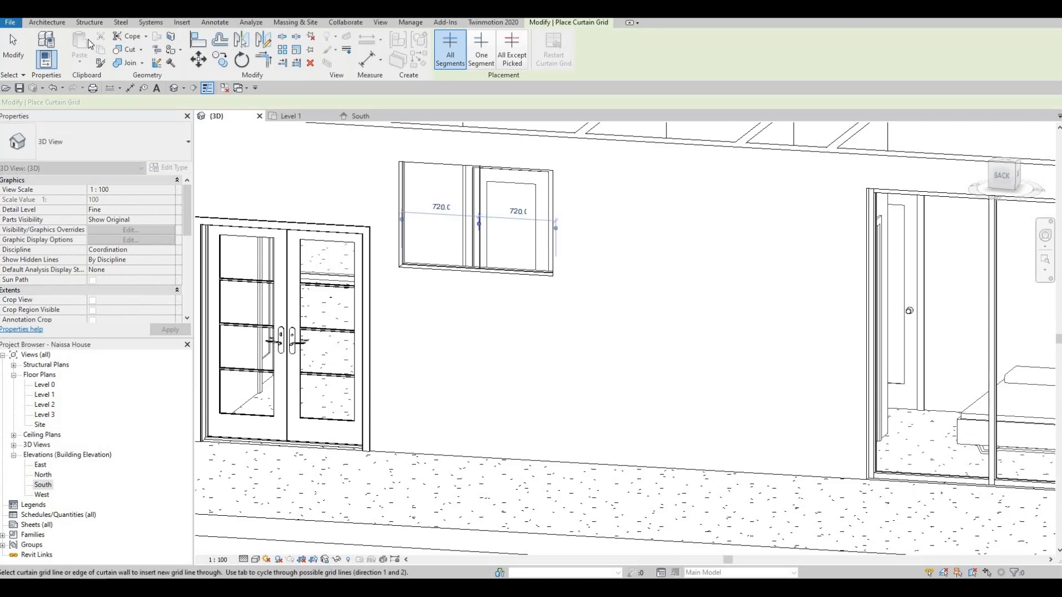
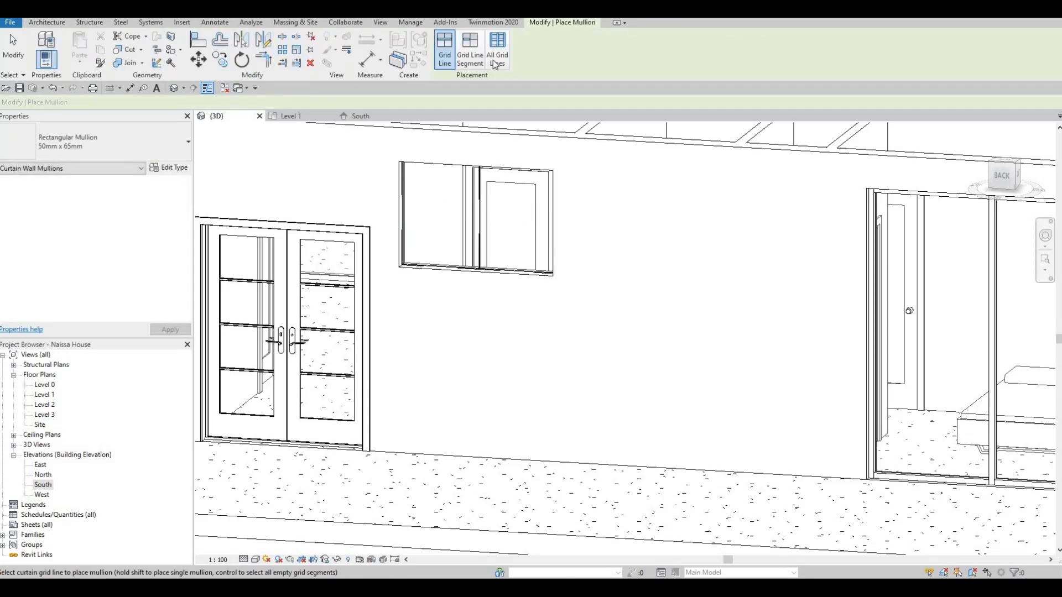
Place 50mm x 65mm rectangular mullions on all grid lines of the high window
{"action": "left_click", "coordinate": [427, 165]}
{"action": "scroll", "coordinate": [437, 170], "scroll_direction": "down", "scroll_amount": 5}
{"action": "key", "text": "Escape"}
{"action": "scroll", "coordinate": [481, 188], "scroll_direction": "up", "scroll_amount": 1}
{"action": "scroll", "coordinate": [437, 281], "scroll_direction": "up", "scroll_amount": 5}
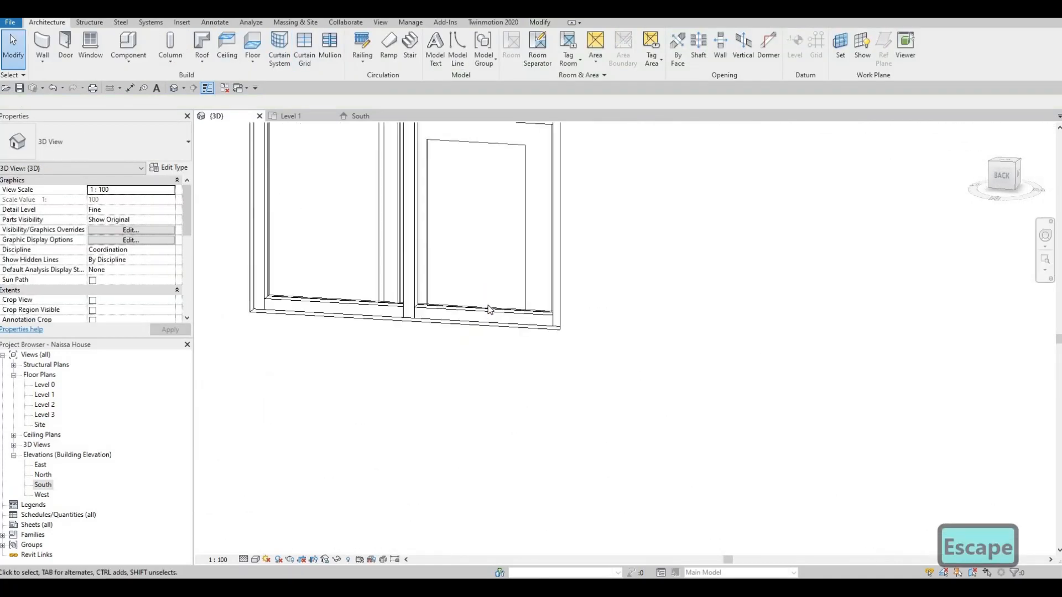
Examine the house in 3D from the rear, front and above, checking the glazing, interior rooms and stair
{"action": "scroll", "coordinate": [556, 397], "scroll_direction": "down", "scroll_amount": 4}
{"action": "middle_click_drag", "start_coordinate": [555, 398], "coordinate": [415, 290], "text": "shift"}
{"action": "scroll", "coordinate": [413, 289], "scroll_direction": "up", "scroll_amount": 2}
{"action": "middle_click_drag", "start_coordinate": [449, 343], "coordinate": [447, 316], "text": "shift"}
{"action": "scroll", "coordinate": [451, 313], "scroll_direction": "down", "scroll_amount": 1}
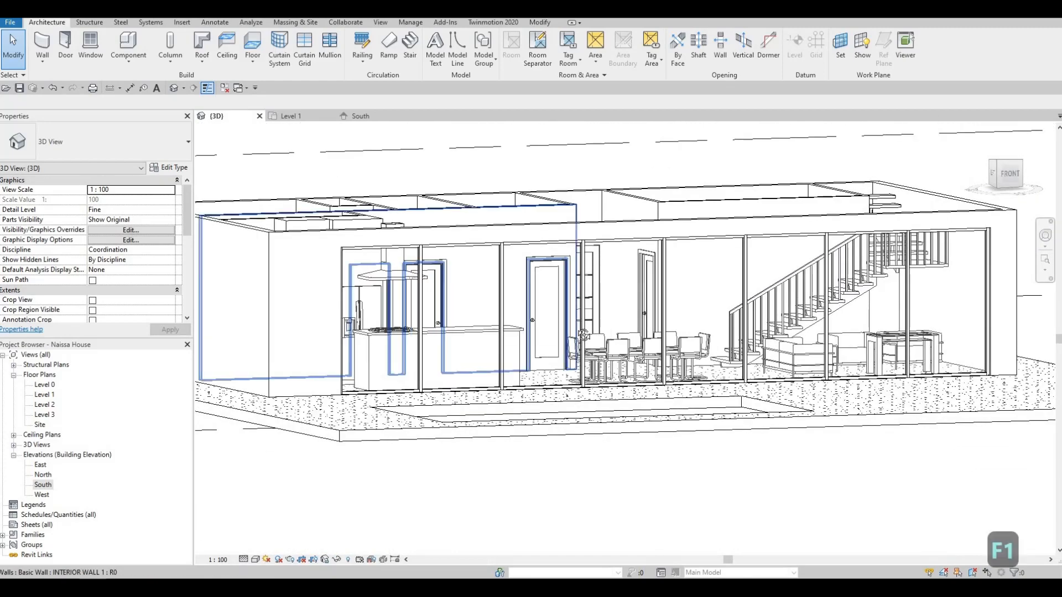
{"action": "scroll", "coordinate": [520, 430], "scroll_direction": "down", "scroll_amount": 4}
{"action": "middle_click_drag", "start_coordinate": [521, 434], "coordinate": [553, 354], "text": "shift"}
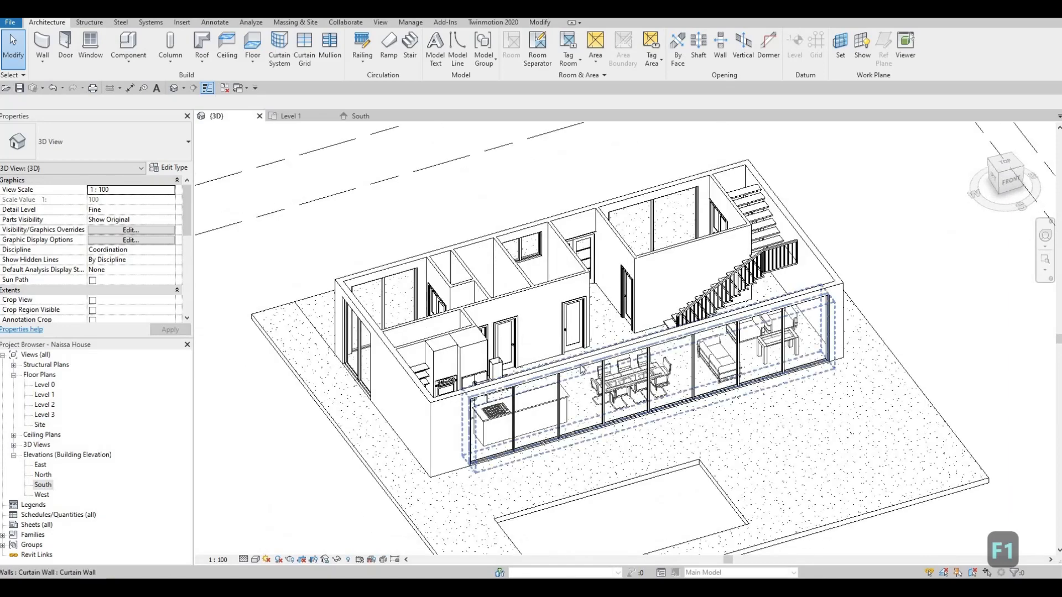
{"action": "scroll", "coordinate": [212, 378], "scroll_direction": "up", "scroll_amount": 5}
{"action": "middle_click_drag", "start_coordinate": [215, 378], "coordinate": [221, 387], "text": "shift"}
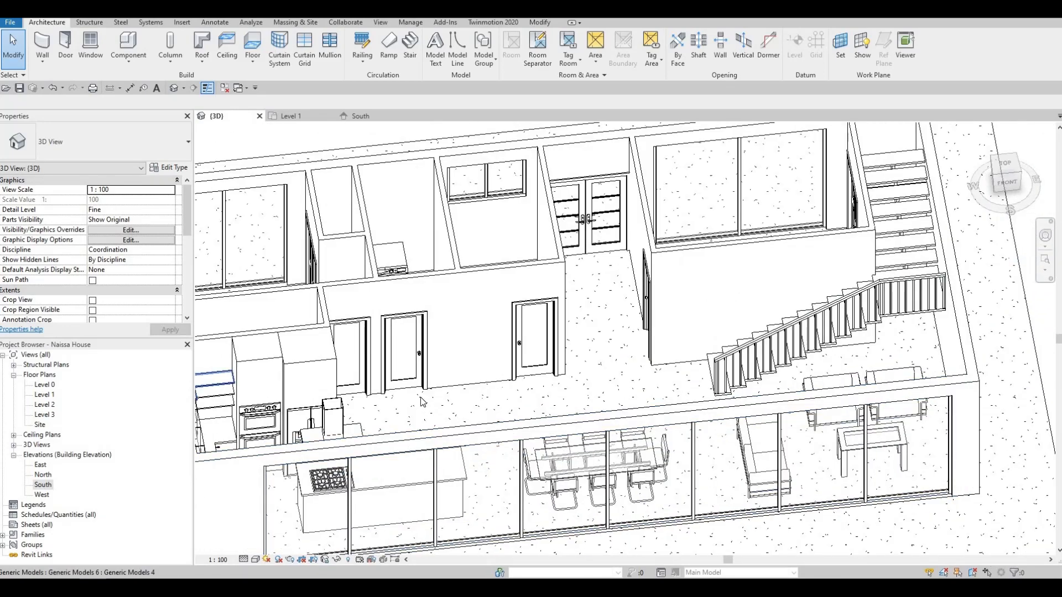
{"action": "scroll", "coordinate": [465, 403], "scroll_direction": "down", "scroll_amount": 4}
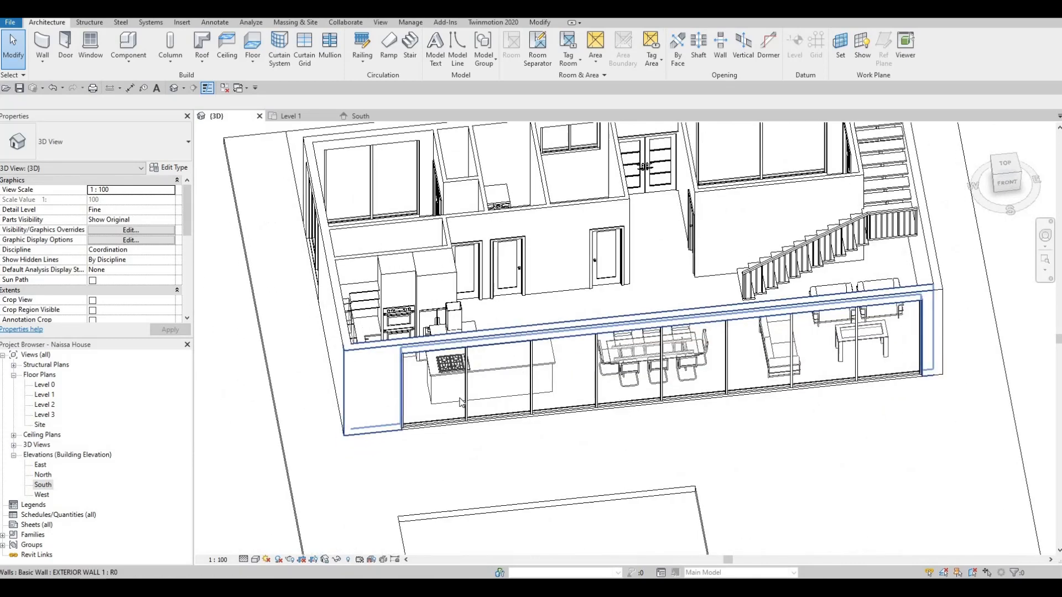
{"action": "scroll", "coordinate": [459, 406], "scroll_direction": "up", "scroll_amount": 2}
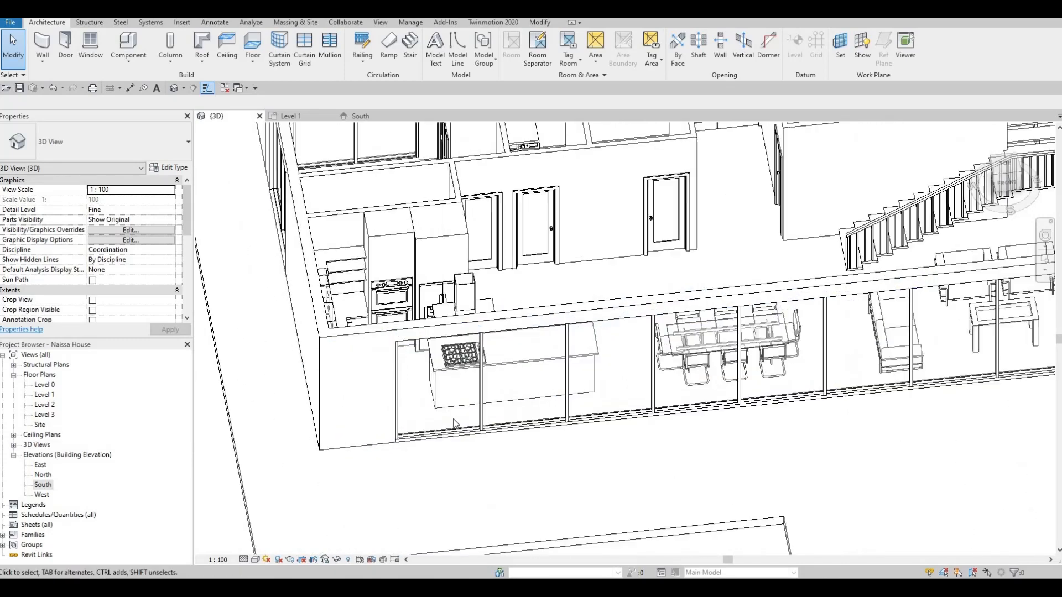
Open the Level 1 floor plan and examine the rear wall at the bathroom where the high window sits
{"action": "double_click", "coordinate": [45, 394]}
{"action": "scroll", "coordinate": [475, 398], "scroll_direction": "up", "scroll_amount": 3}
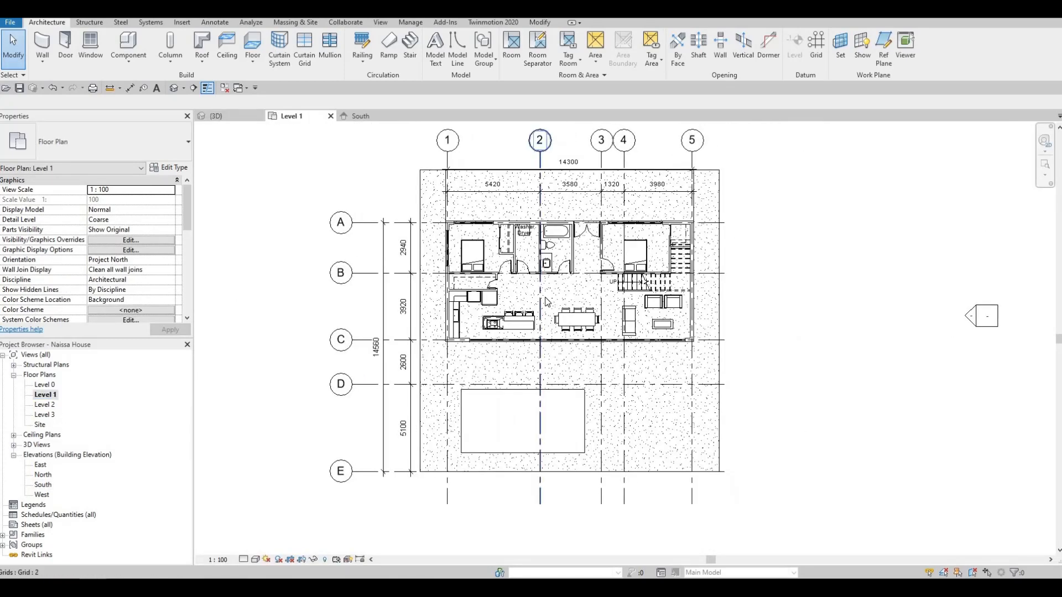
{"action": "scroll", "coordinate": [475, 398], "scroll_direction": "up", "scroll_amount": 2}
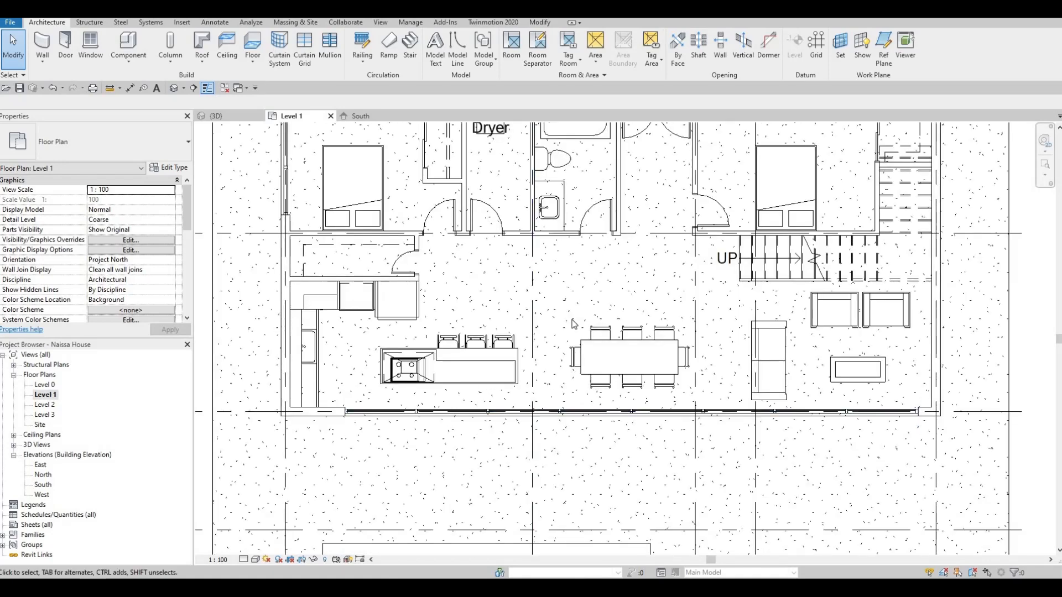
{"action": "middle_click_drag", "start_coordinate": [528, 130], "coordinate": [521, 211]}
{"action": "scroll", "coordinate": [521, 210], "scroll_direction": "down", "scroll_amount": 2}
{"action": "scroll", "coordinate": [607, 220], "scroll_direction": "up", "scroll_amount": 4}
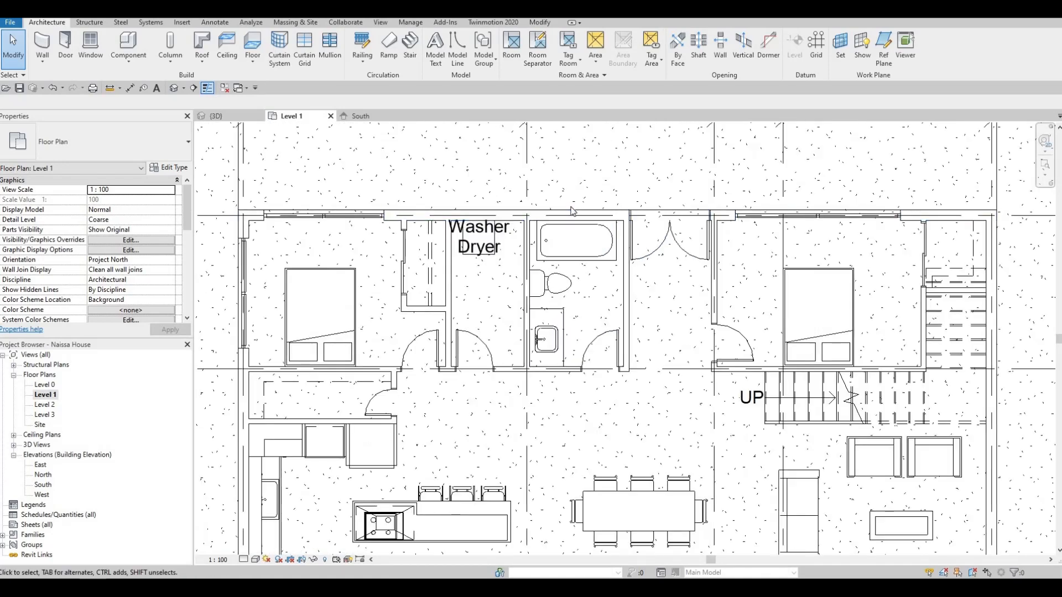
{"action": "scroll", "coordinate": [572, 228], "scroll_direction": "down", "scroll_amount": 2}
{"action": "middle_click_drag", "start_coordinate": [570, 230], "coordinate": [562, 245]}
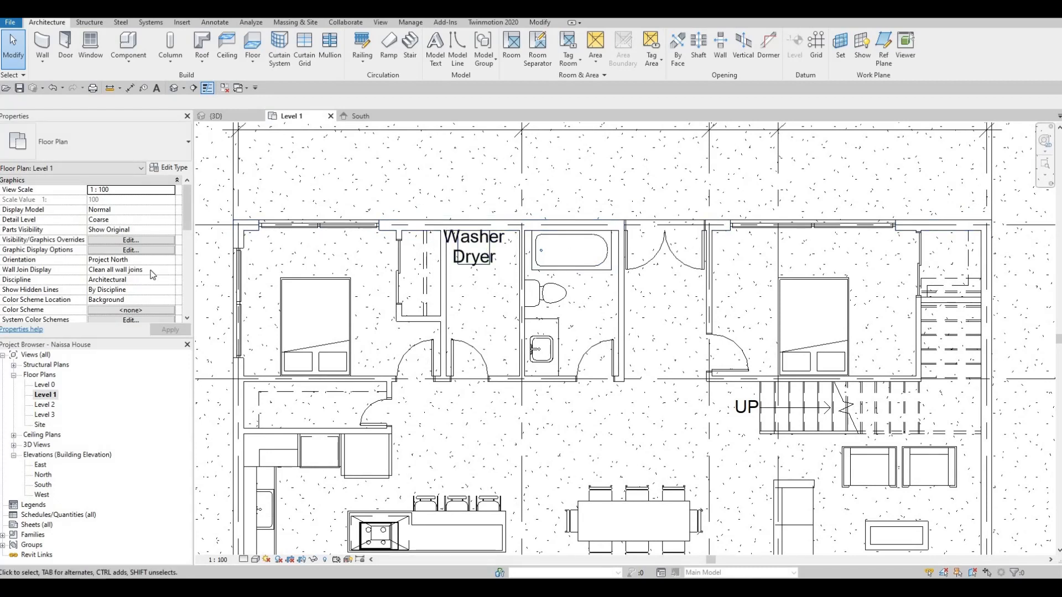
Set the top of the Level 1 plan's view range to Unlimited and apply it
{"action": "scroll", "coordinate": [130, 282], "scroll_direction": "down", "scroll_amount": 3}
{"action": "scroll", "coordinate": [107, 296], "scroll_direction": "up", "scroll_amount": 3}
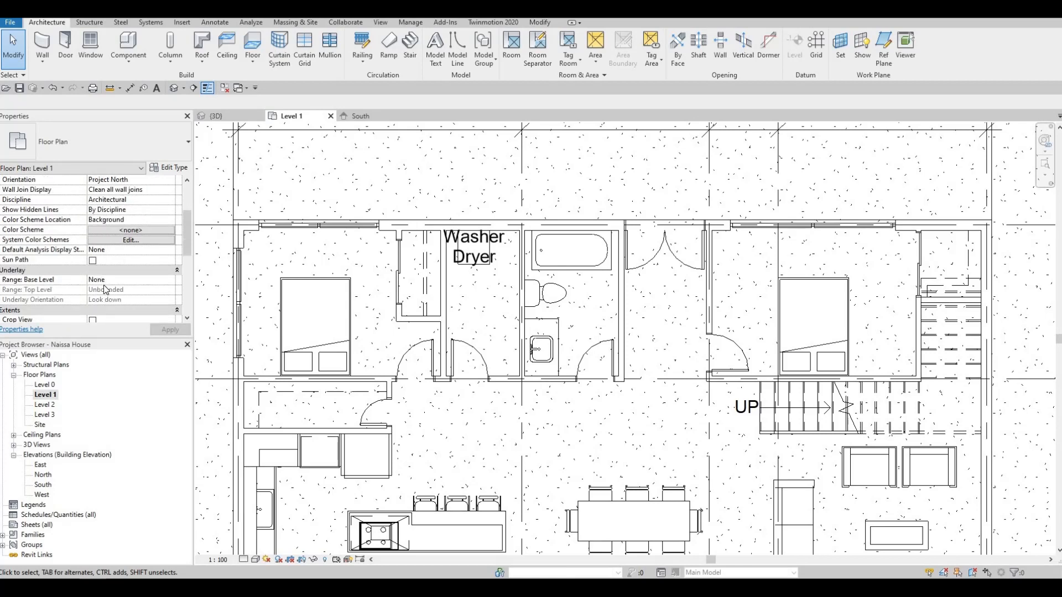
{"action": "scroll", "coordinate": [155, 292], "scroll_direction": "down", "scroll_amount": 5}
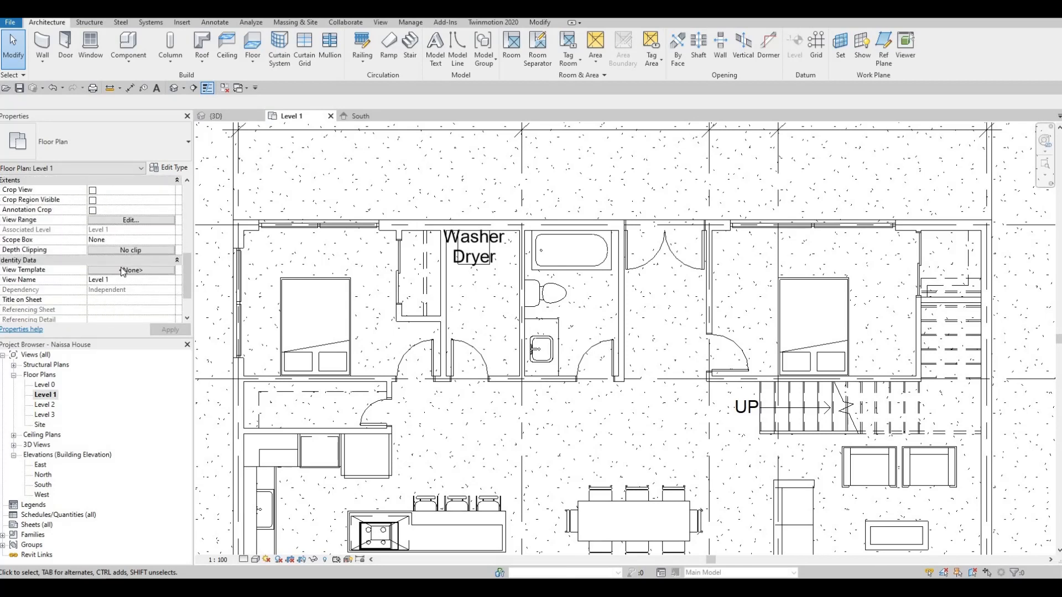
{"action": "scroll", "coordinate": [123, 271], "scroll_direction": "up", "scroll_amount": 2}
{"action": "scroll", "coordinate": [123, 271], "scroll_direction": "up", "scroll_amount": 3}
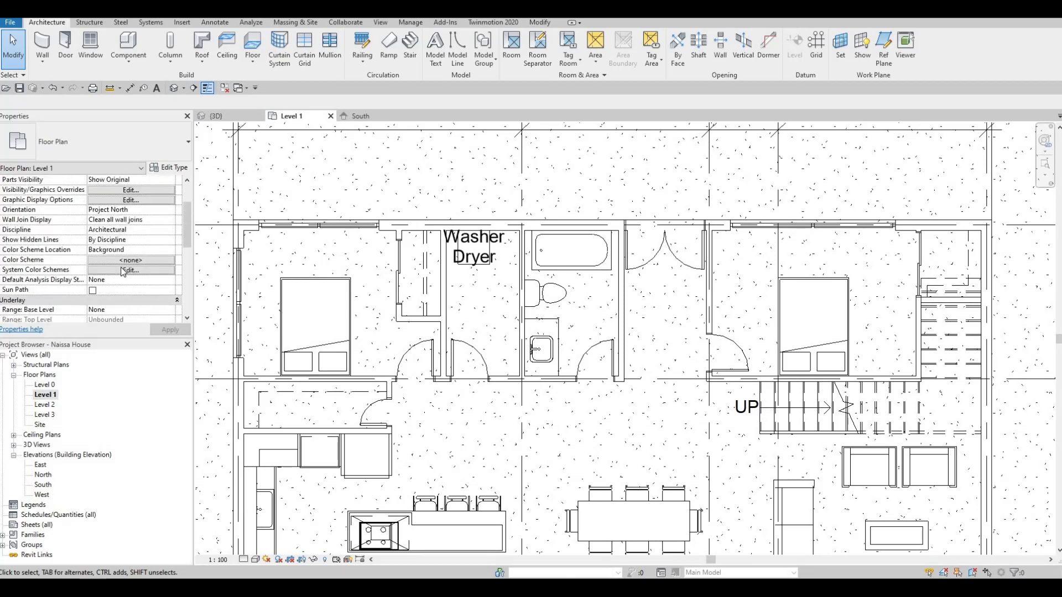
{"action": "scroll", "coordinate": [123, 271], "scroll_direction": "up", "scroll_amount": 2}
{"action": "scroll", "coordinate": [122, 271], "scroll_direction": "down", "scroll_amount": 6}
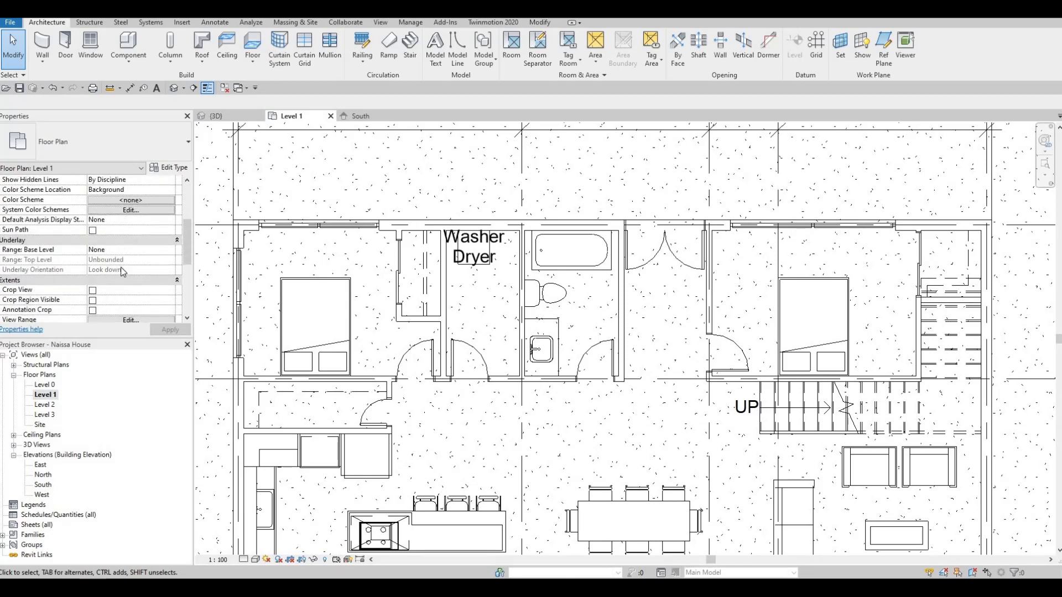
{"action": "scroll", "coordinate": [123, 271], "scroll_direction": "down", "scroll_amount": 3}
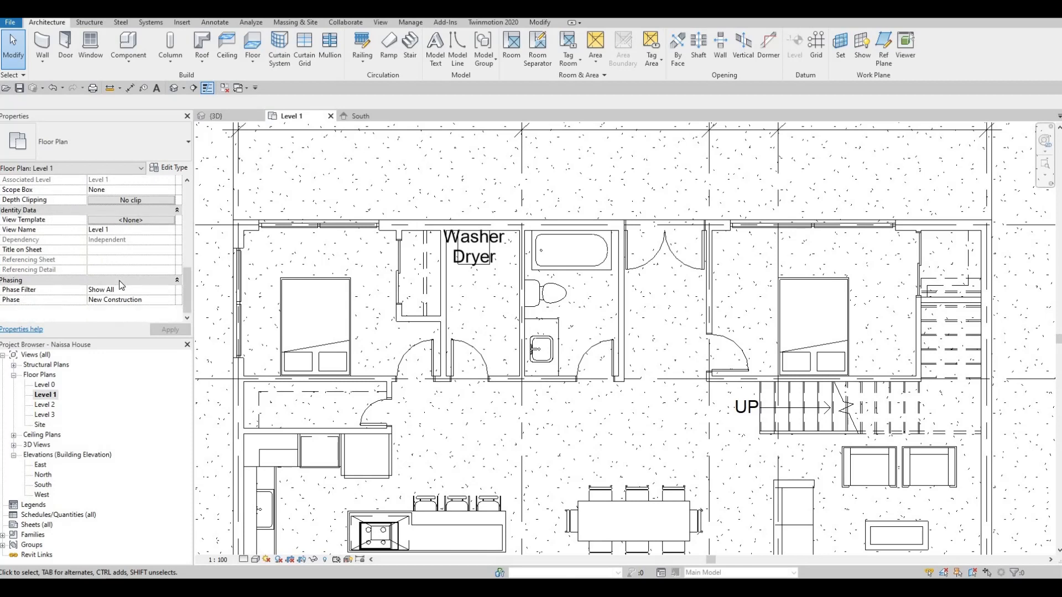
{"action": "scroll", "coordinate": [122, 282], "scroll_direction": "up", "scroll_amount": 1}
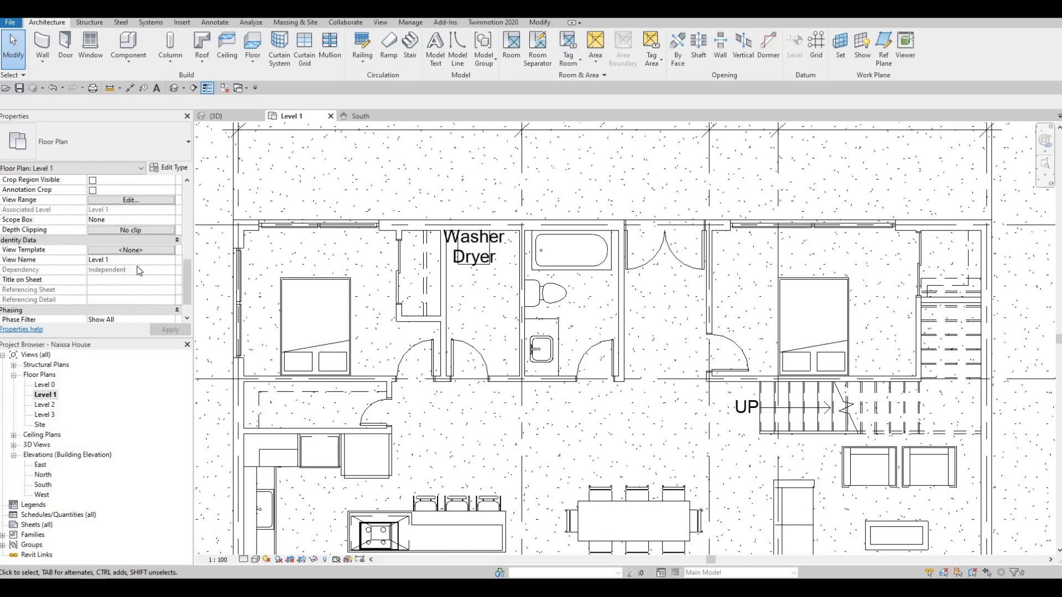
{"action": "scroll", "coordinate": [138, 271], "scroll_direction": "up", "scroll_amount": 2}
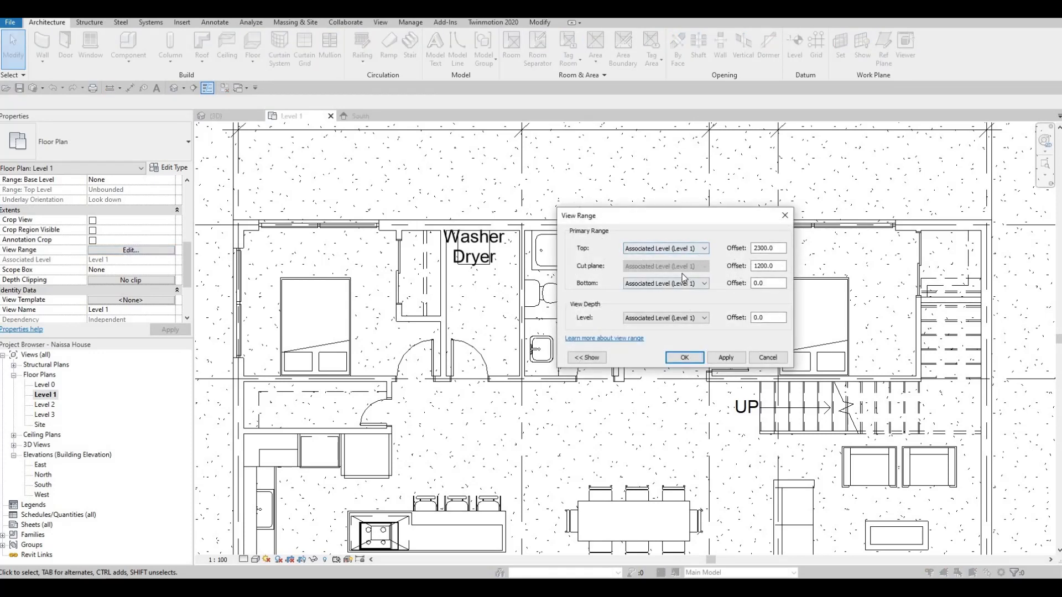
{"action": "left_click", "coordinate": [700, 250]}
{"action": "left_click", "coordinate": [722, 357]}
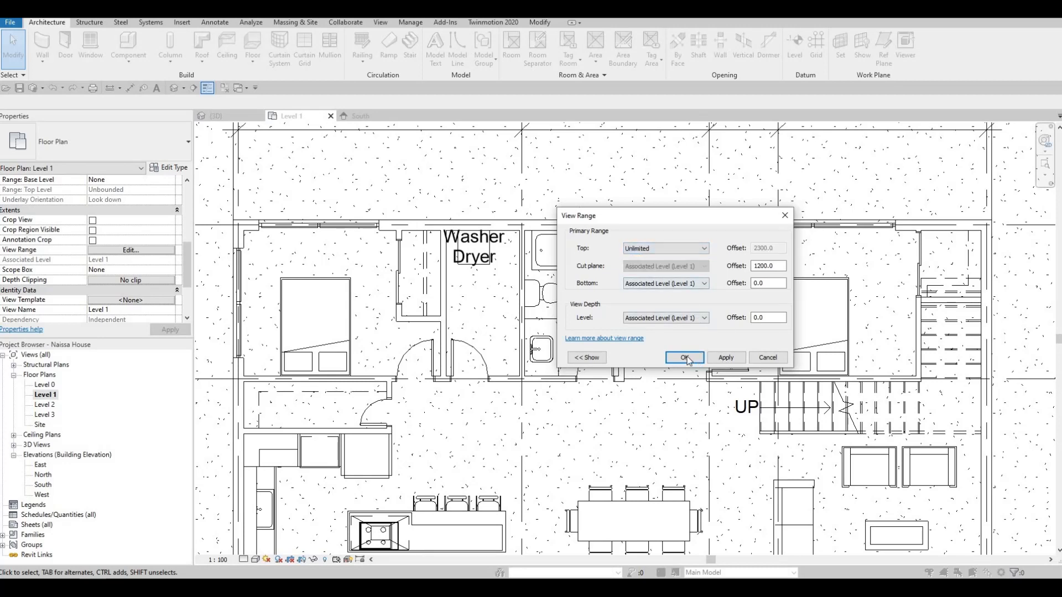
{"action": "left_click", "coordinate": [685, 357]}
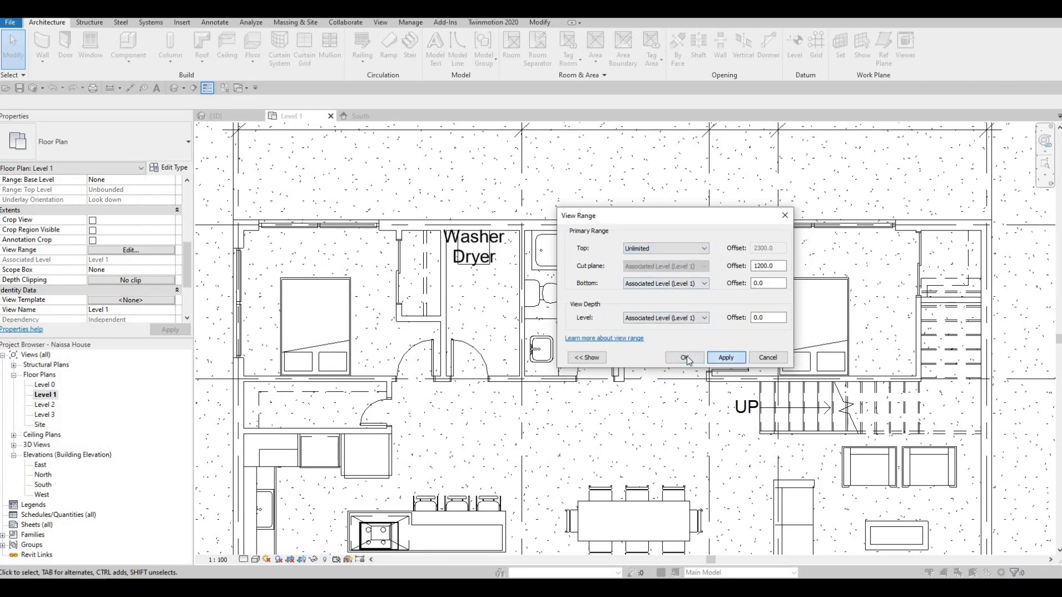
Set the view depth level of the Level 1 plan's view range to Unlimited and accept it
{"action": "left_click", "coordinate": [131, 250]}
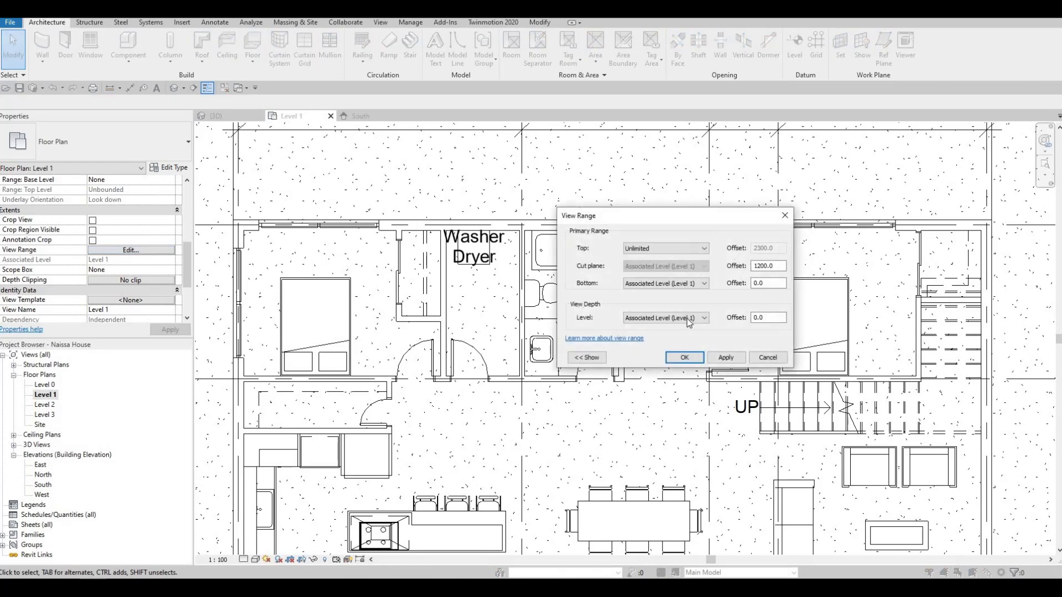
{"action": "left_click", "coordinate": [664, 318]}
{"action": "left_click", "coordinate": [675, 344]}
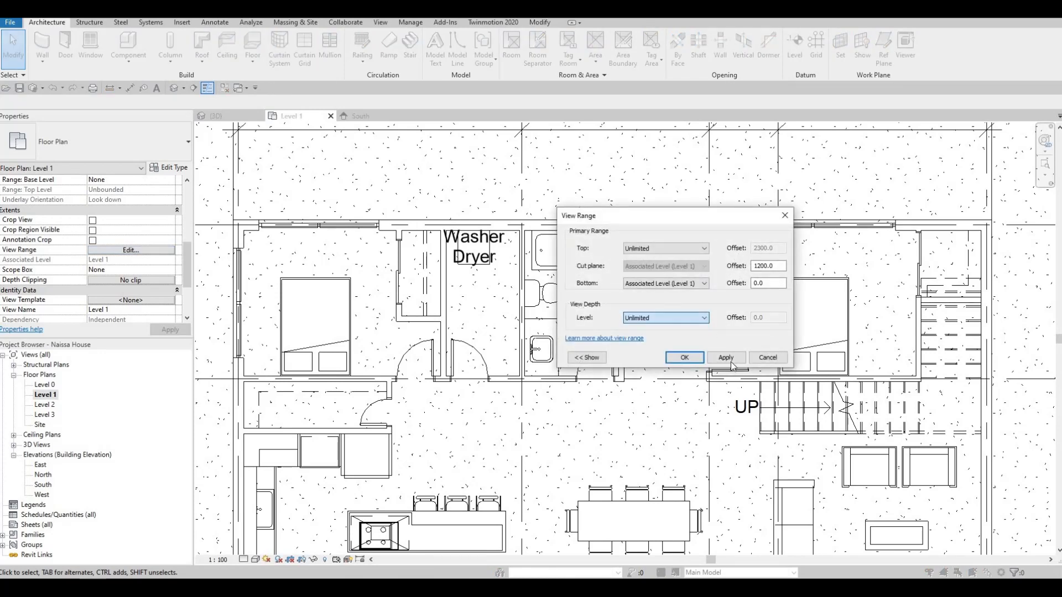
{"action": "left_click", "coordinate": [684, 358]}
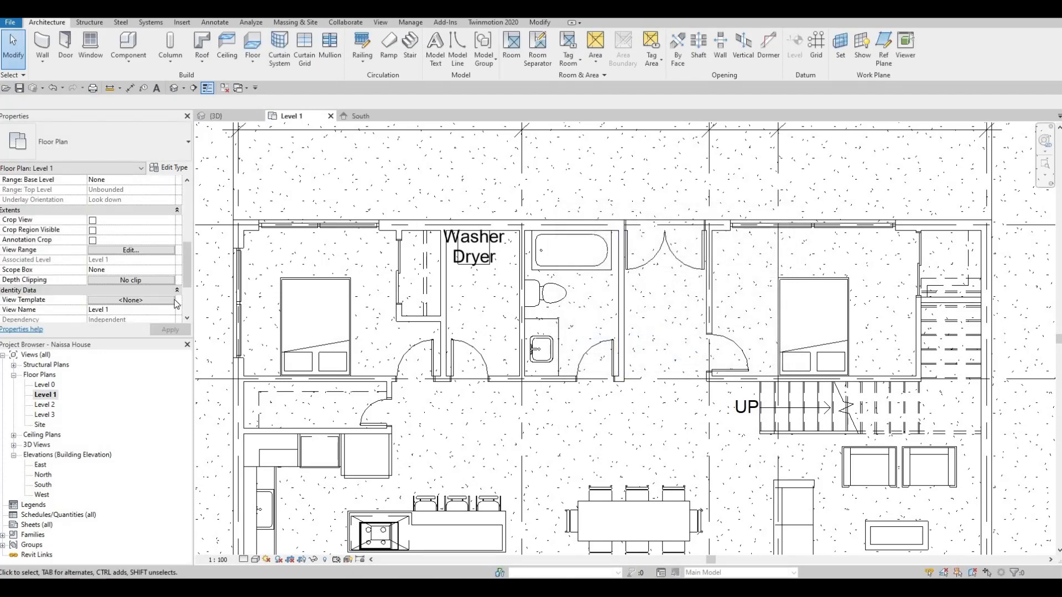
Try a cut plane offset of 3000 in the Level 1 plan's view range and apply it
{"action": "left_click", "coordinate": [131, 251]}
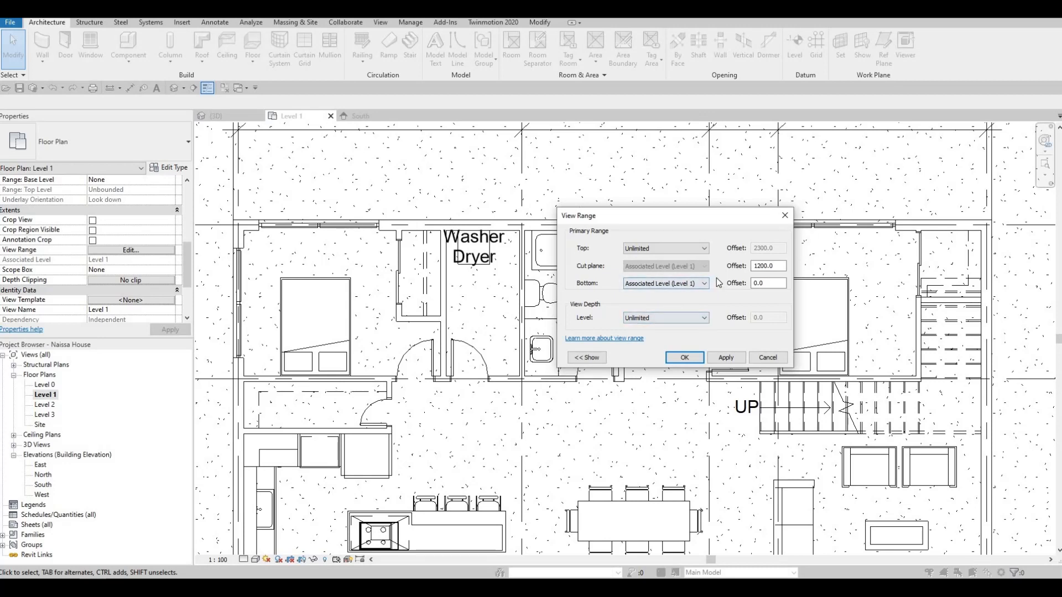
{"action": "left_click_drag", "start_coordinate": [779, 267], "coordinate": [709, 273]}
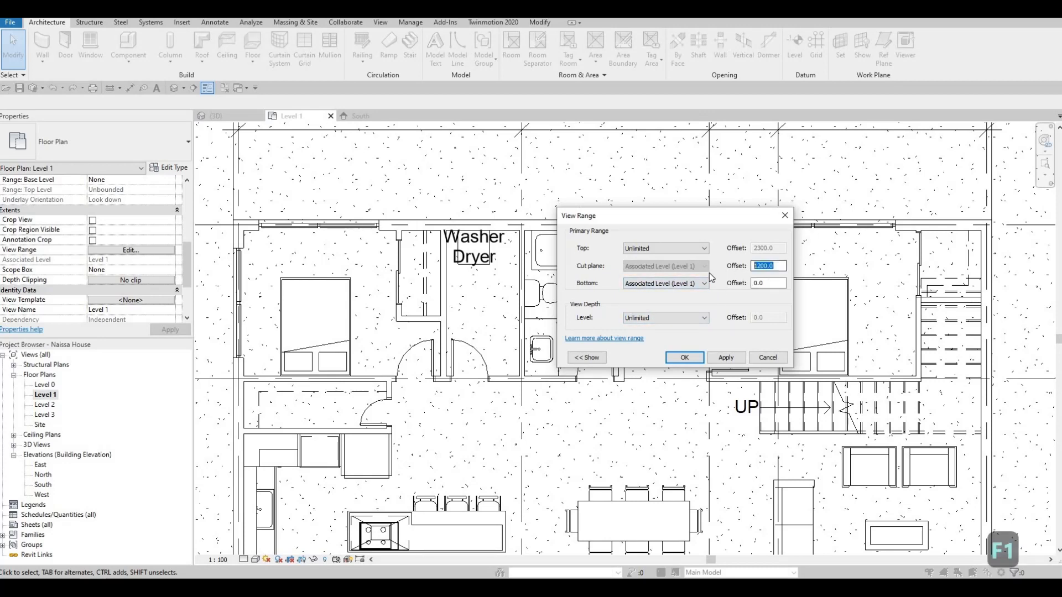
{"action": "type", "text": "300"}
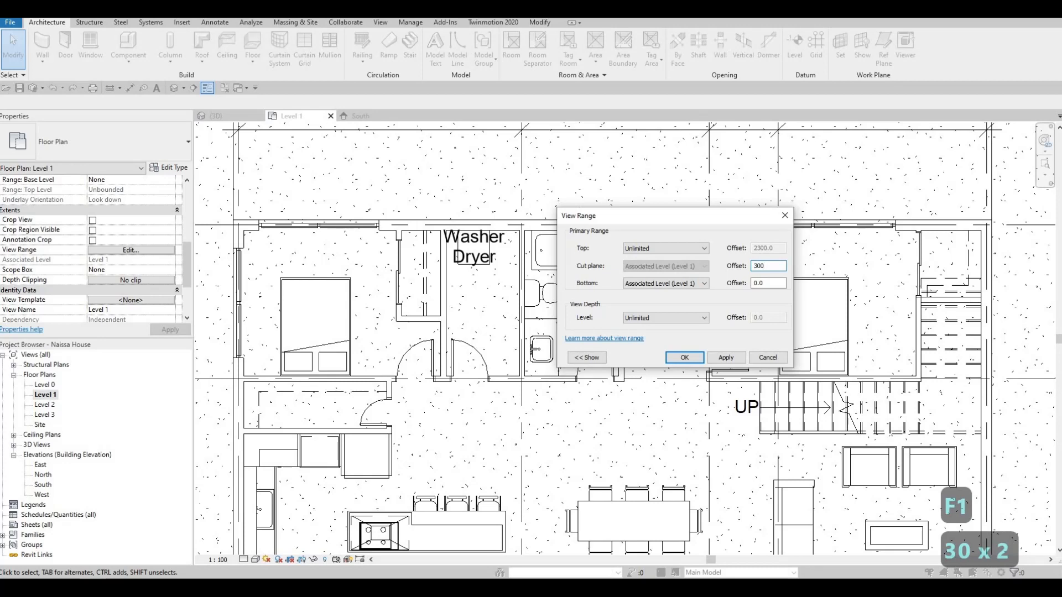
{"action": "left_click", "coordinate": [725, 355]}
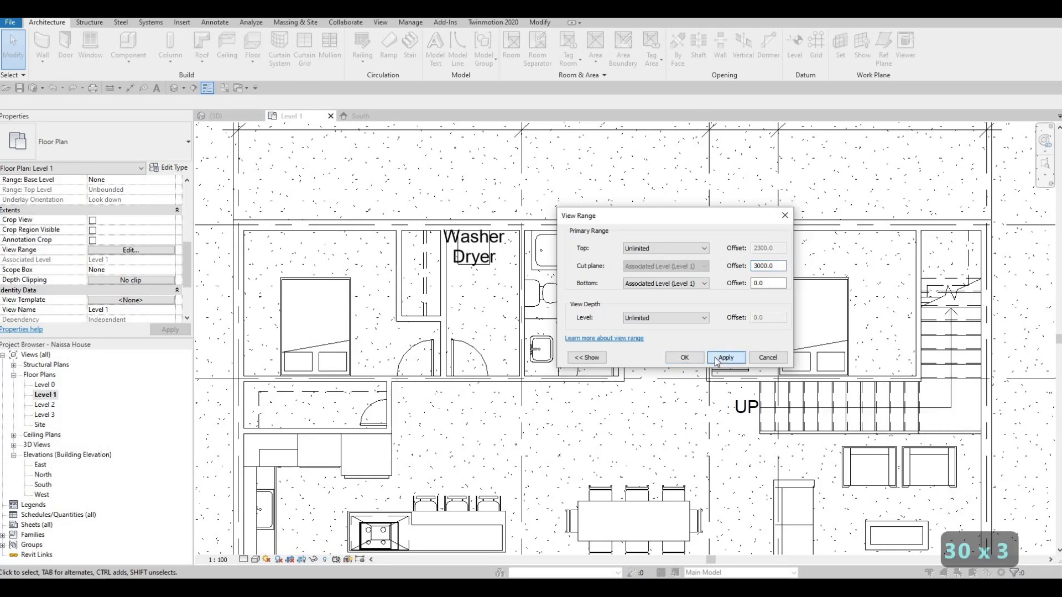
Set the Level 1 plan's cut plane offset to 2500 and accept the view range
{"action": "left_click_drag", "start_coordinate": [777, 267], "coordinate": [700, 267]}
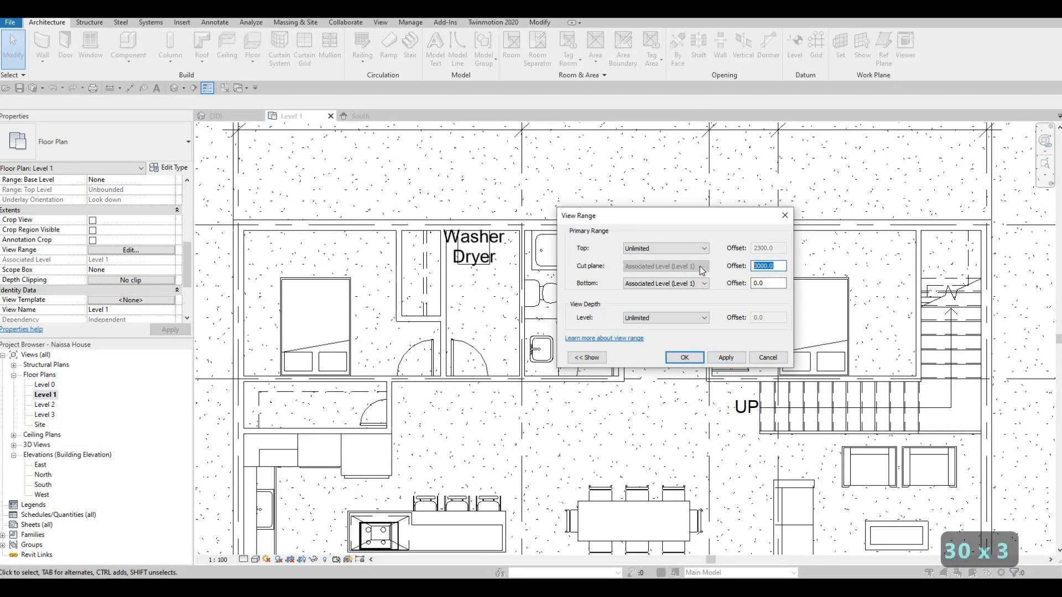
{"action": "type", "text": "2500"}
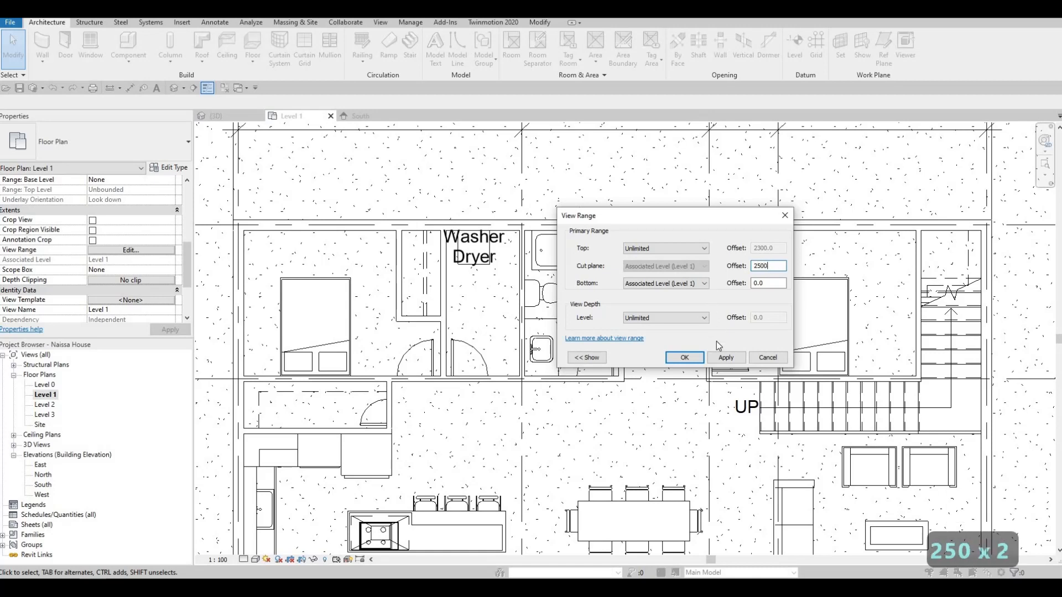
{"action": "left_click", "coordinate": [722, 357]}
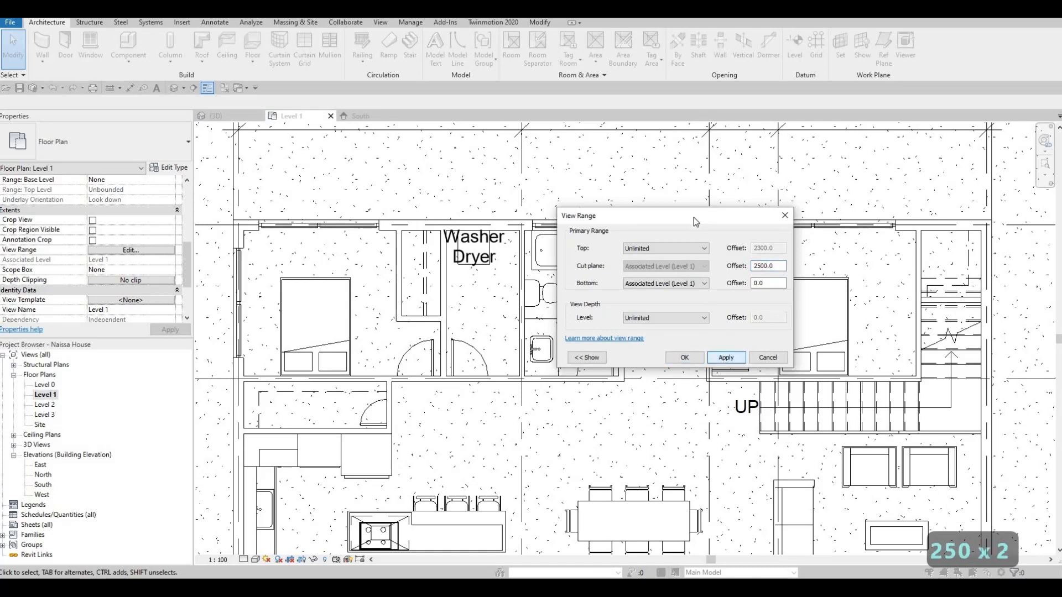
{"action": "left_click_drag", "start_coordinate": [625, 216], "coordinate": [955, 187]}
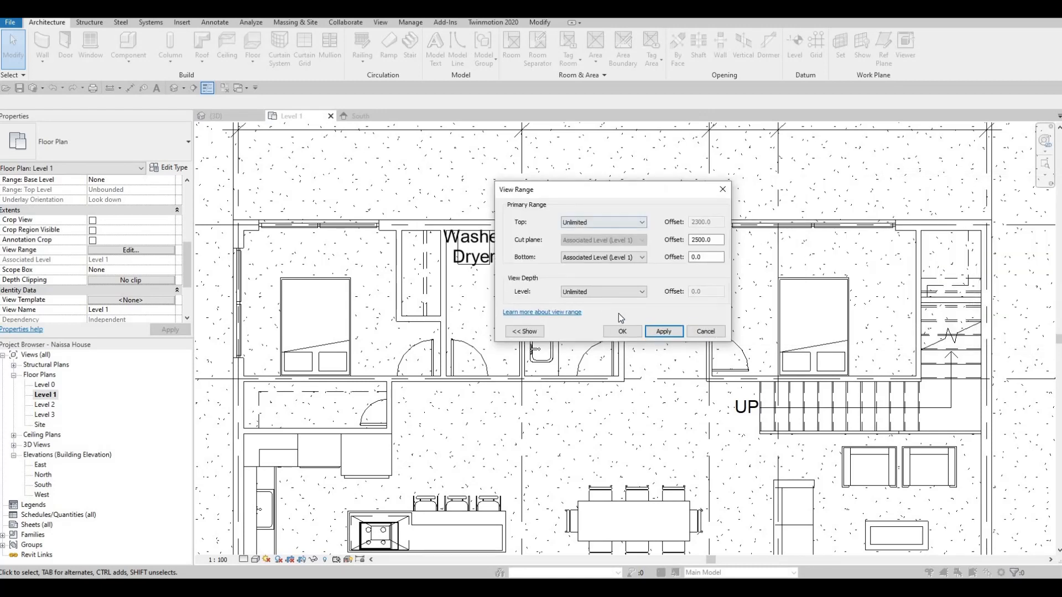
{"action": "key", "text": "ctrl+z"}
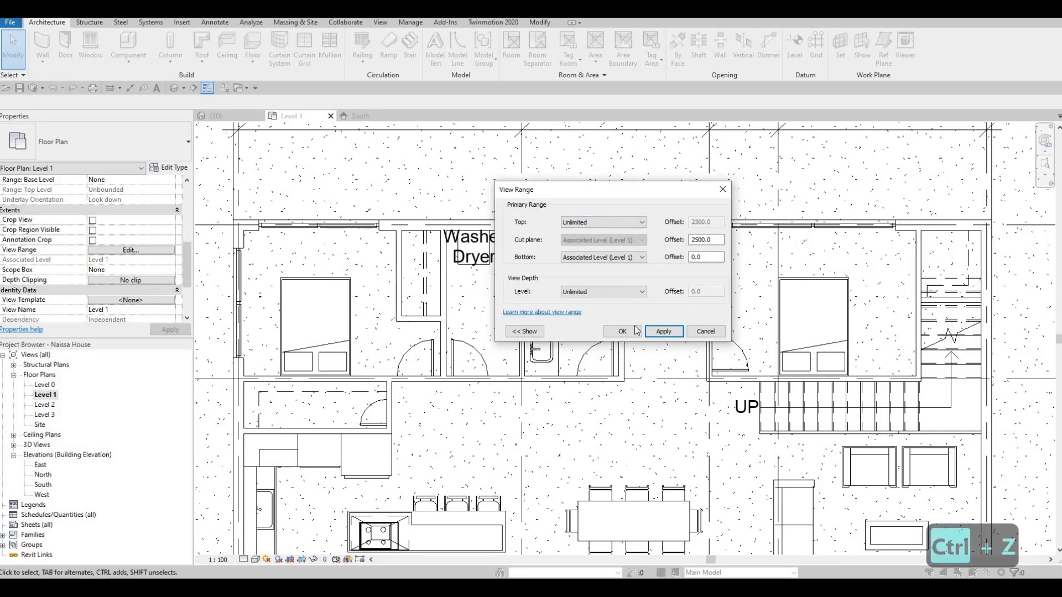
{"action": "left_click", "coordinate": [635, 331]}
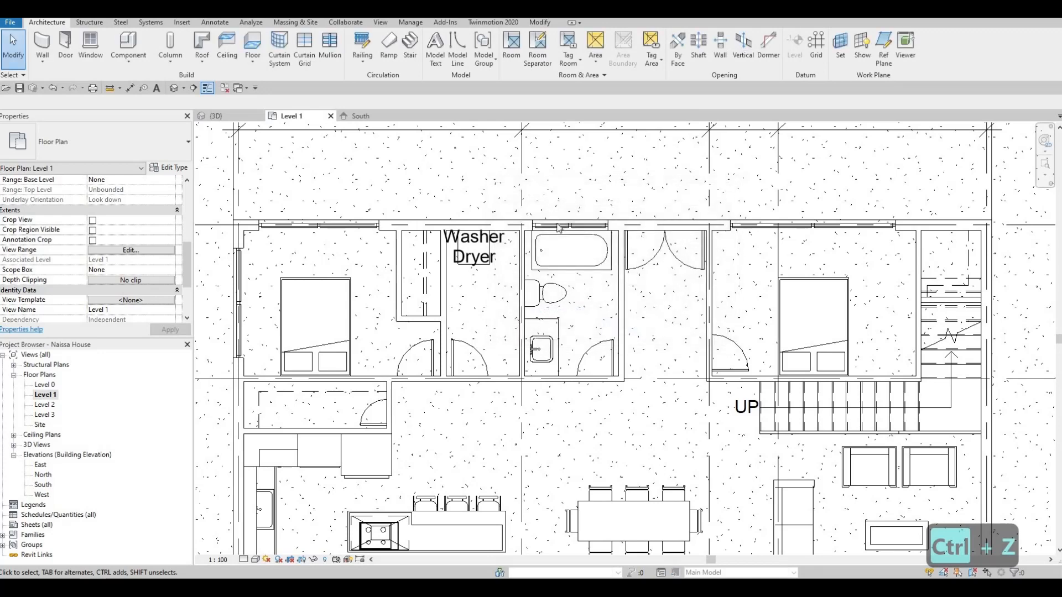
Examine the bathroom's high window in plan, then undo the cut plane change
{"action": "scroll", "coordinate": [595, 247], "scroll_direction": "up", "scroll_amount": 4}
{"action": "scroll", "coordinate": [594, 247], "scroll_direction": "down", "scroll_amount": 6}
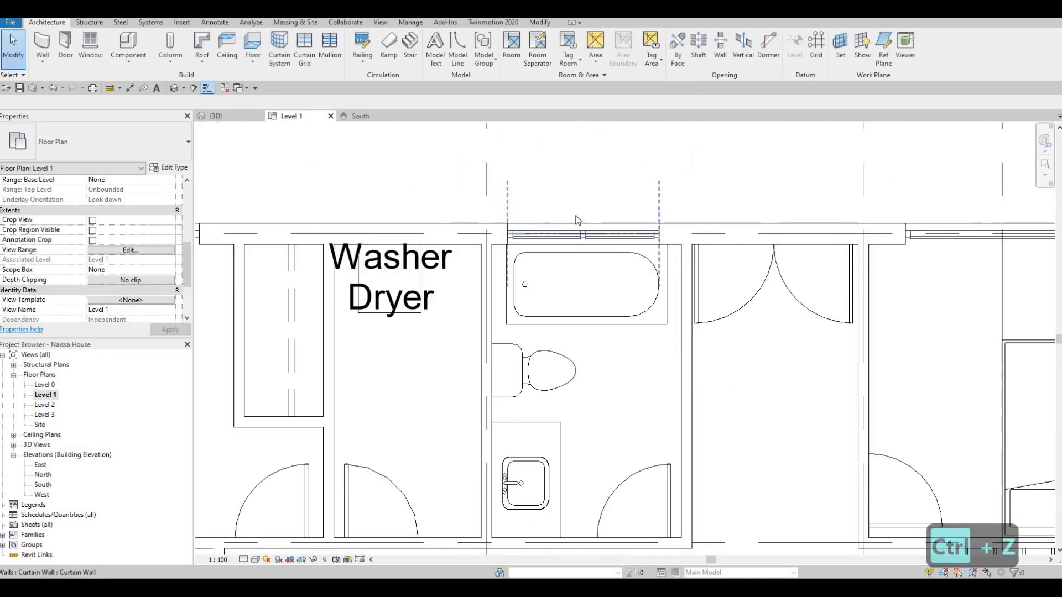
{"action": "scroll", "coordinate": [640, 208], "scroll_direction": "up", "scroll_amount": 5}
{"action": "scroll", "coordinate": [463, 269], "scroll_direction": "down", "scroll_amount": 3}
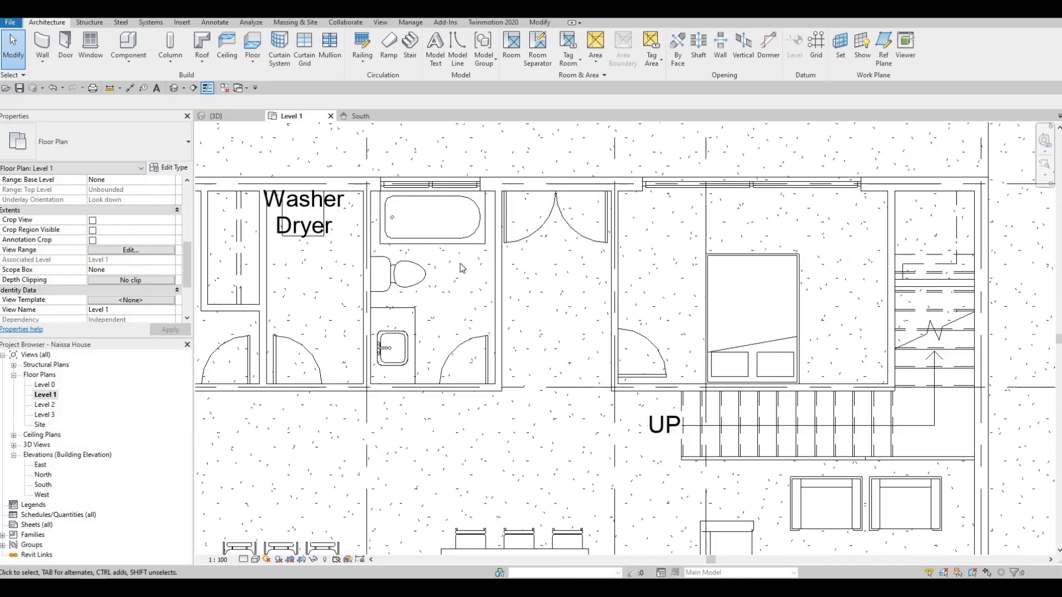
{"action": "key", "text": "ctrl+z"}
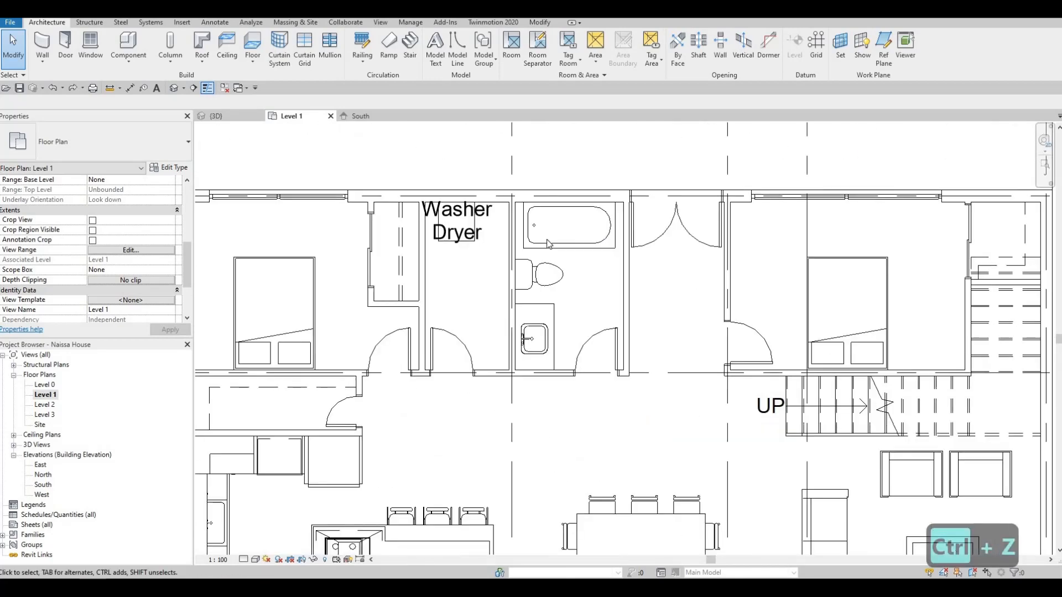
Examine the stair in the Level 1 plan and the bedroom wall running beside it
{"action": "scroll", "coordinate": [550, 246], "scroll_direction": "down", "scroll_amount": 2}
{"action": "scroll", "coordinate": [570, 213], "scroll_direction": "down", "scroll_amount": 2}
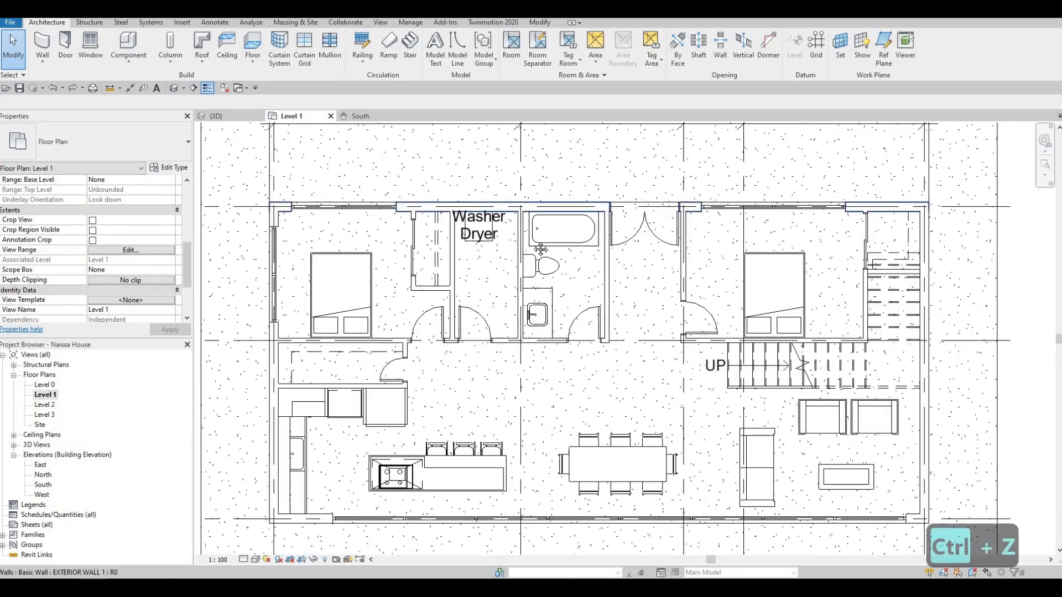
{"action": "scroll", "coordinate": [562, 171], "scroll_direction": "down", "scroll_amount": 2}
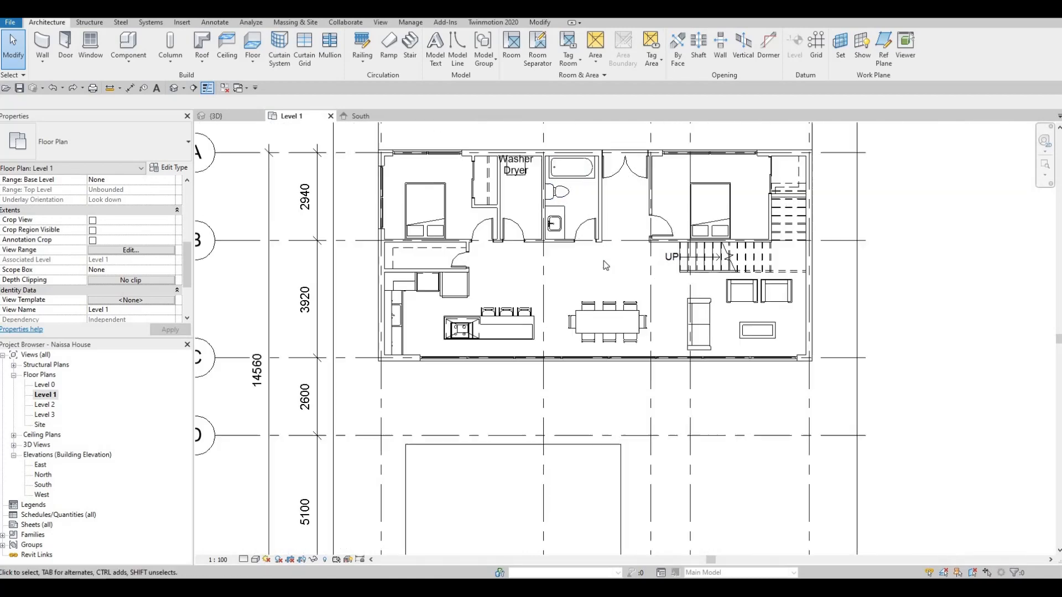
{"action": "scroll", "coordinate": [565, 260], "scroll_direction": "up", "scroll_amount": 4}
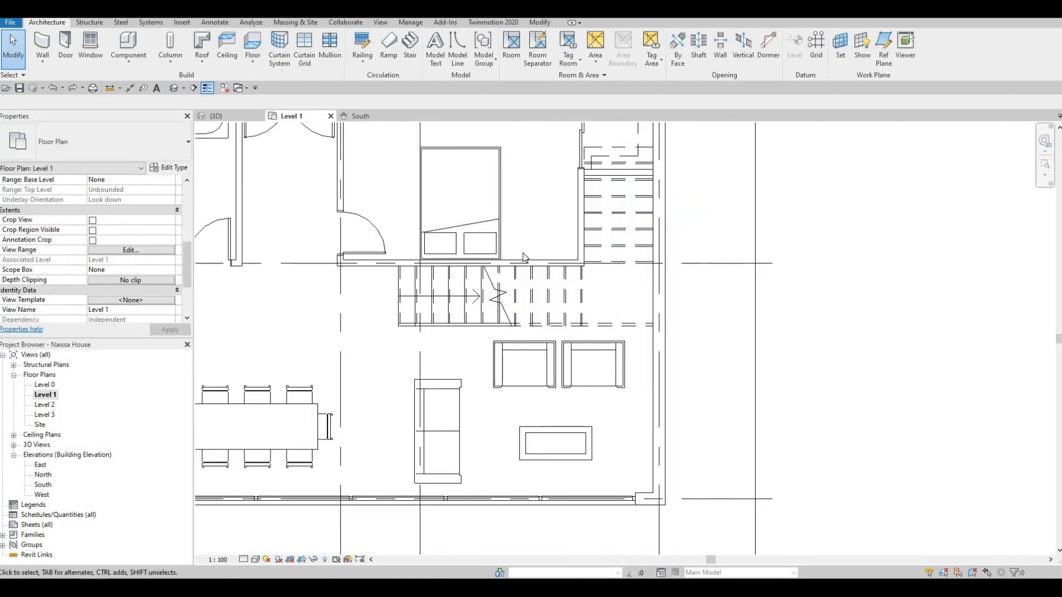
{"action": "scroll", "coordinate": [522, 249], "scroll_direction": "up", "scroll_amount": 5}
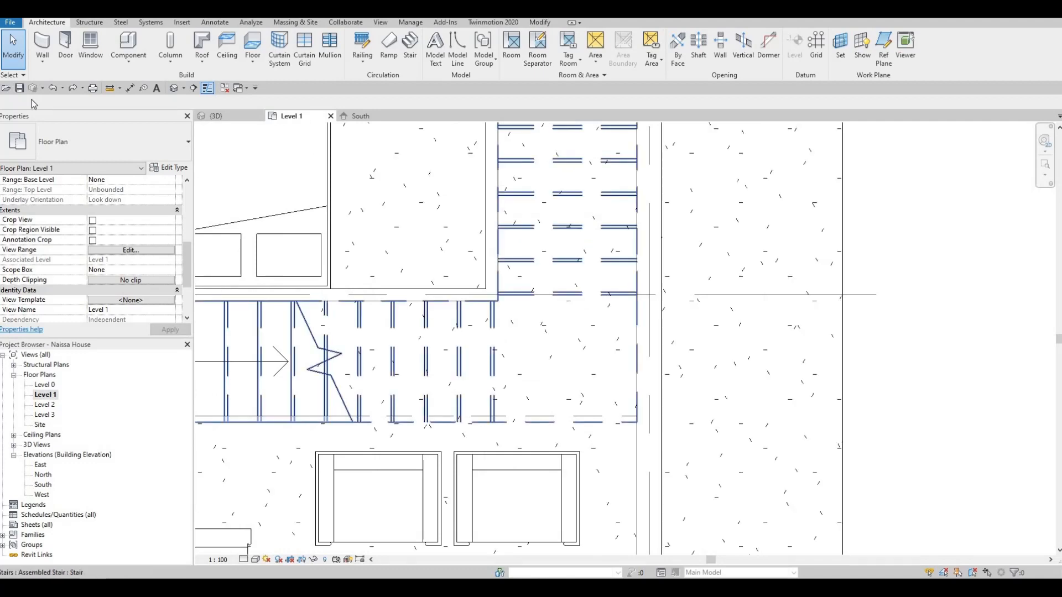
{"action": "middle_click_drag", "start_coordinate": [348, 236], "coordinate": [341, 252]}
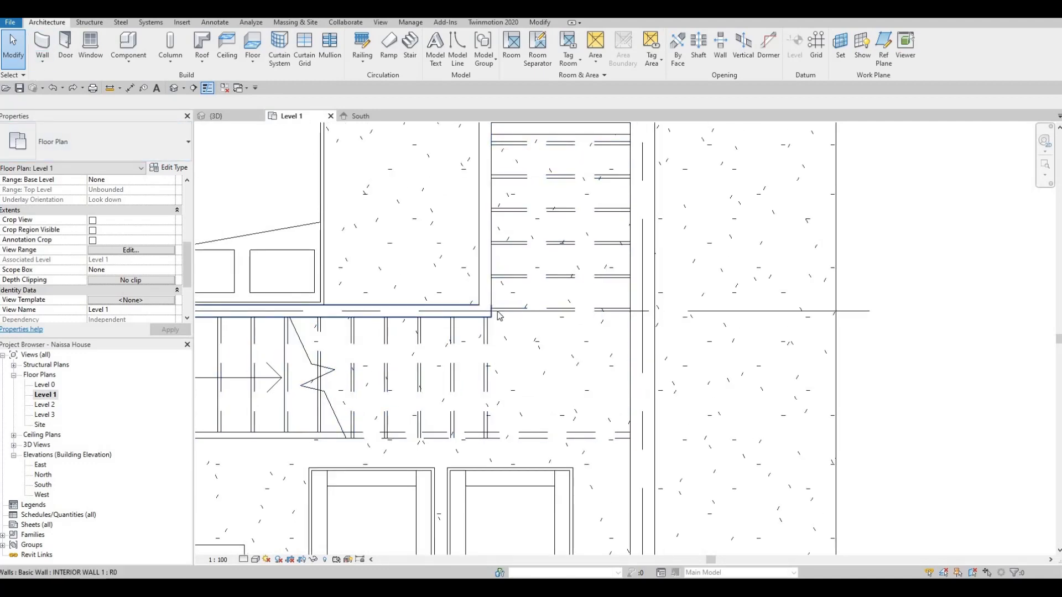
{"action": "left_click", "coordinate": [381, 311]}
{"action": "scroll", "coordinate": [641, 321], "scroll_direction": "down", "scroll_amount": 2}
{"action": "middle_click_drag", "start_coordinate": [642, 323], "coordinate": [641, 368]}
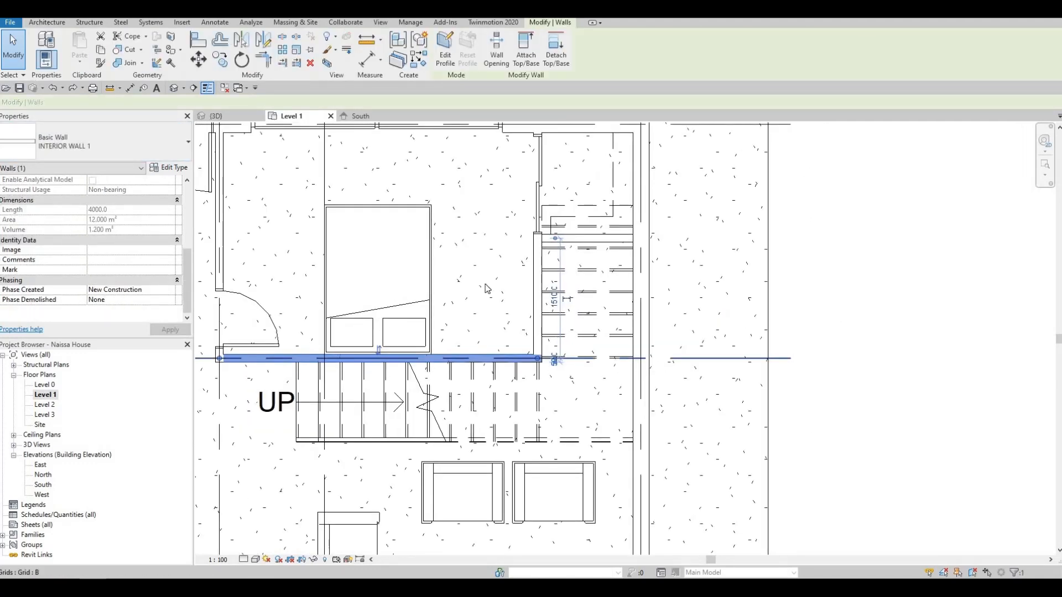
{"action": "key", "text": "Escape"}
{"action": "left_click", "coordinate": [454, 244]}
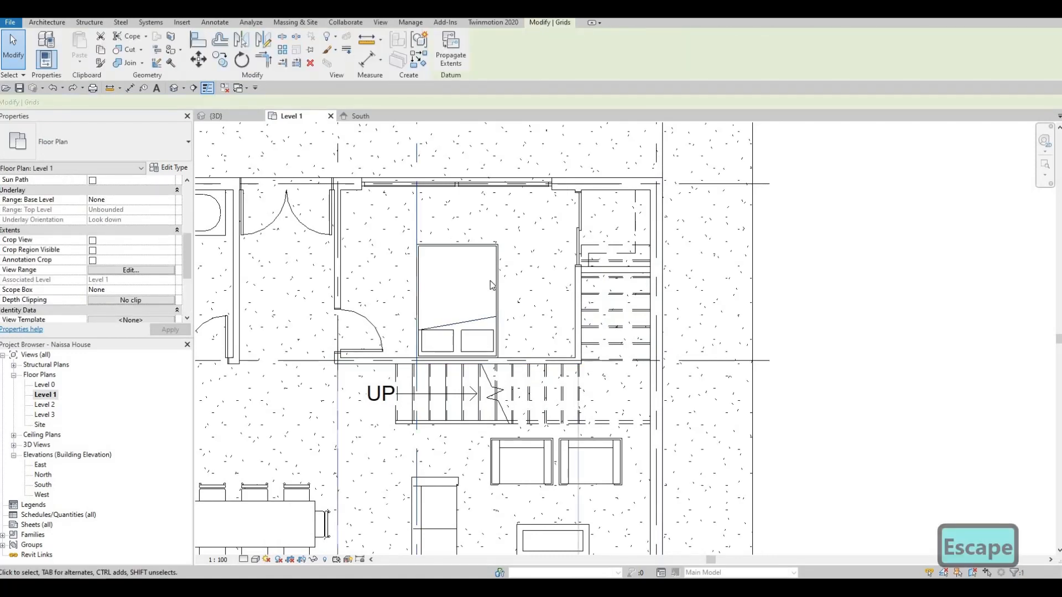
{"action": "scroll", "coordinate": [490, 281], "scroll_direction": "down", "scroll_amount": 2}
{"action": "middle_click_drag", "start_coordinate": [502, 299], "coordinate": [500, 306]}
{"action": "key", "text": "Escape"}
{"action": "key", "text": "Escape"}
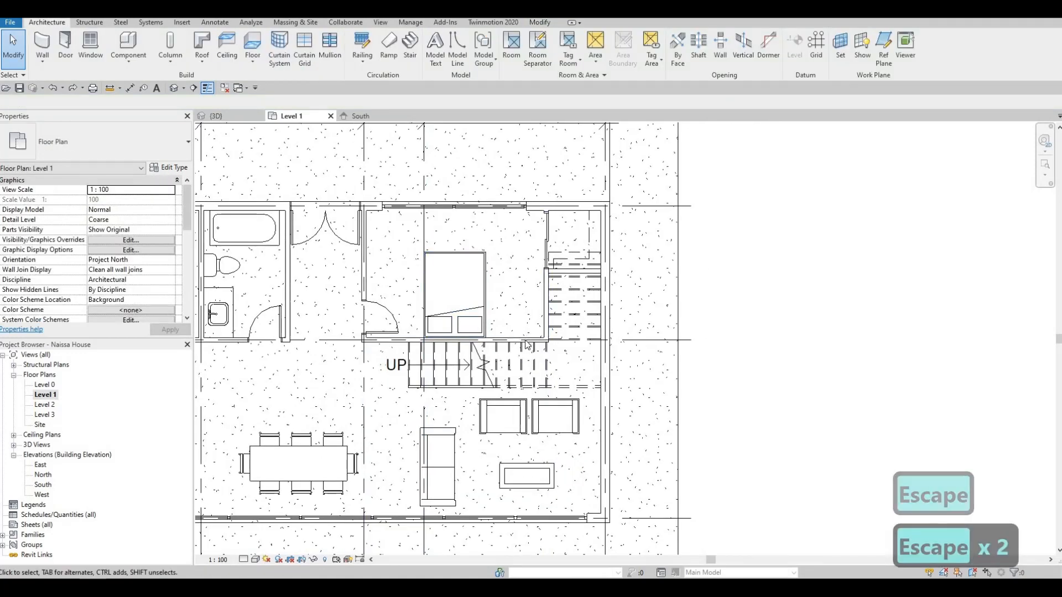
Draw a wall matching the bedroom's INTERIOR WALL 1 along grid B beneath the stair, about 780 mm inward from the exterior wall
{"action": "left_click", "coordinate": [526, 337]}
{"action": "key", "text": "Escape"}
{"action": "left_click", "coordinate": [527, 338]}
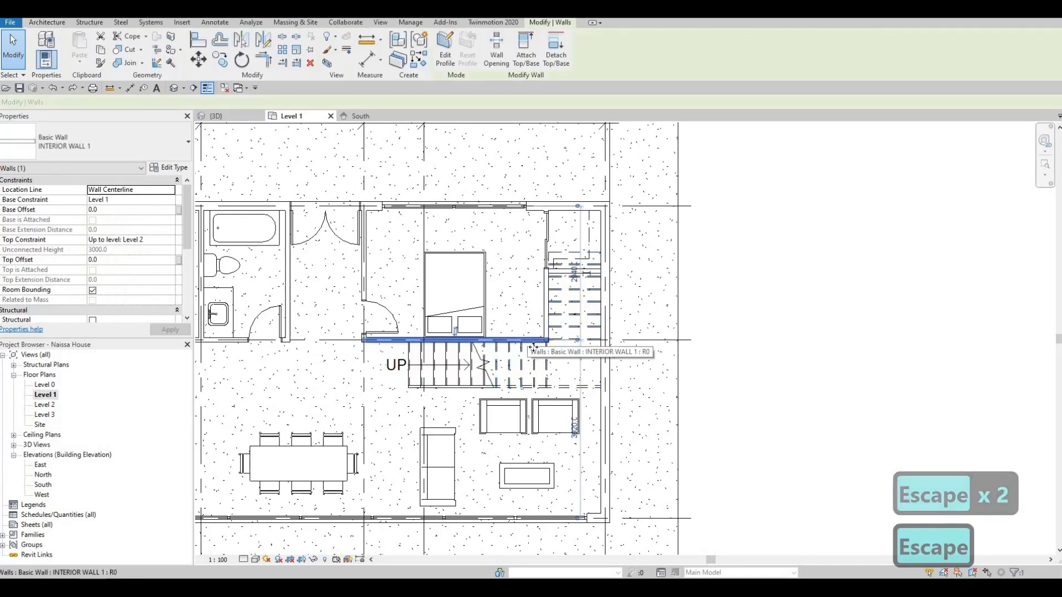
{"action": "key", "text": "c"}
{"action": "key", "text": "s"}
{"action": "scroll", "coordinate": [593, 343], "scroll_direction": "up", "scroll_amount": 5}
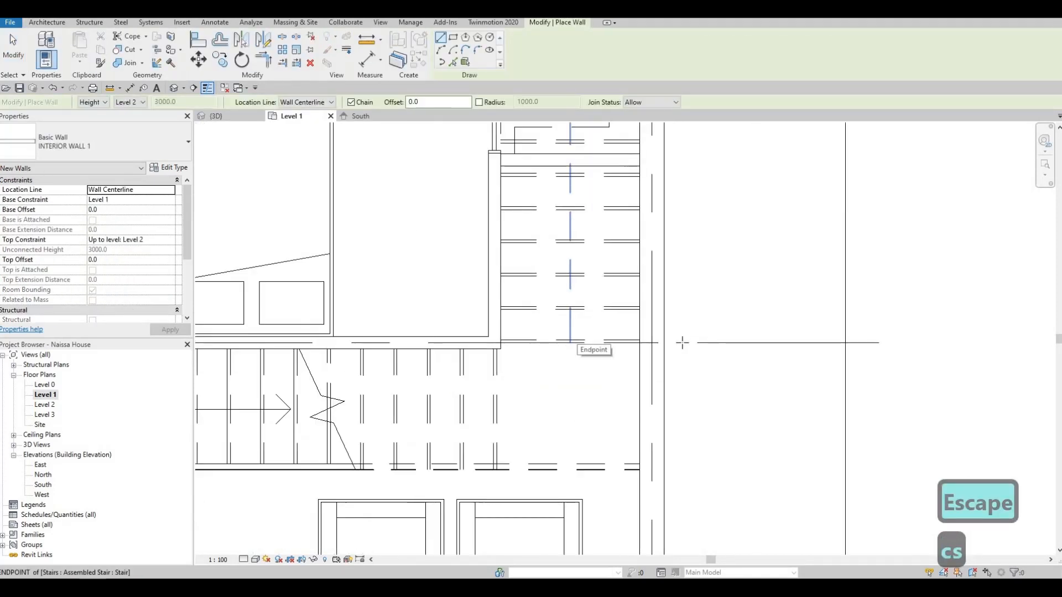
{"action": "left_click", "coordinate": [532, 345]}
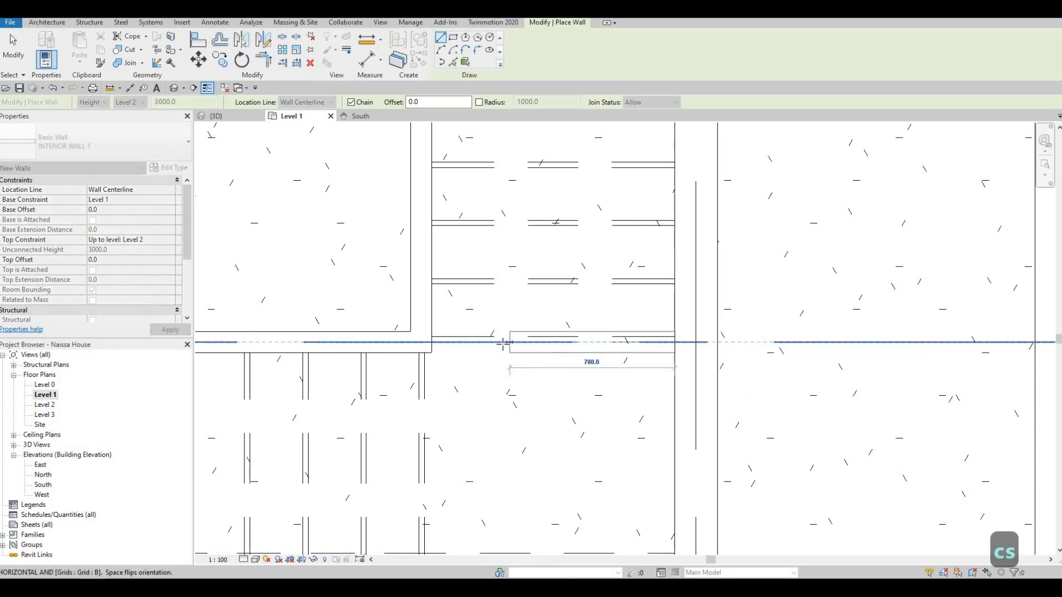
{"action": "left_click", "coordinate": [502, 343]}
{"action": "key", "text": "Escape"}
{"action": "key", "text": "Escape"}
{"action": "key", "text": "Escape"}
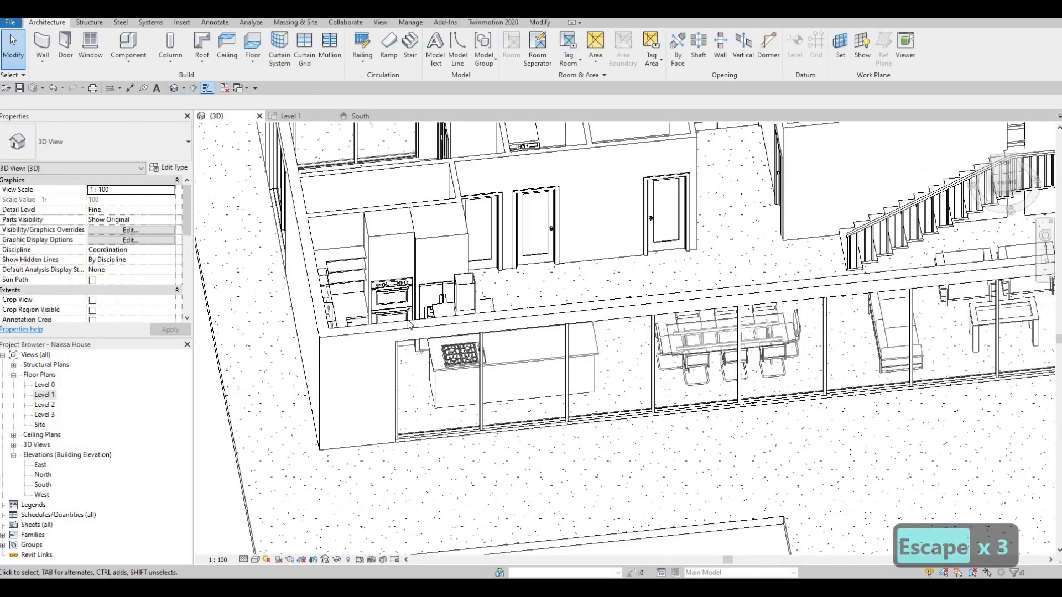
In the 3D view, lower the top of the new wall under the stair to a top offset of about -1205 mm
{"action": "middle_click_drag", "start_coordinate": [852, 254], "coordinate": [354, 487]}
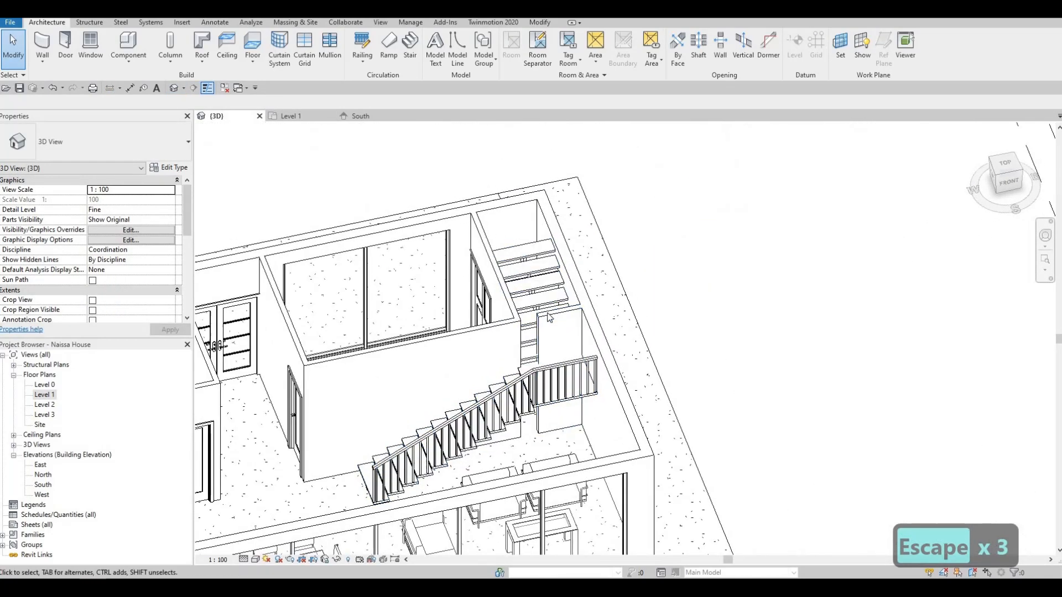
{"action": "left_click", "coordinate": [559, 315]}
{"action": "left_click_drag", "start_coordinate": [559, 314], "coordinate": [558, 382]}
{"action": "key", "text": "Escape"}
Lower the top of the interior wall beneath the stair landing to a top offset of -1250 mm, meeting the landing's underside
{"action": "scroll", "coordinate": [531, 431], "scroll_direction": "up", "scroll_amount": 5}
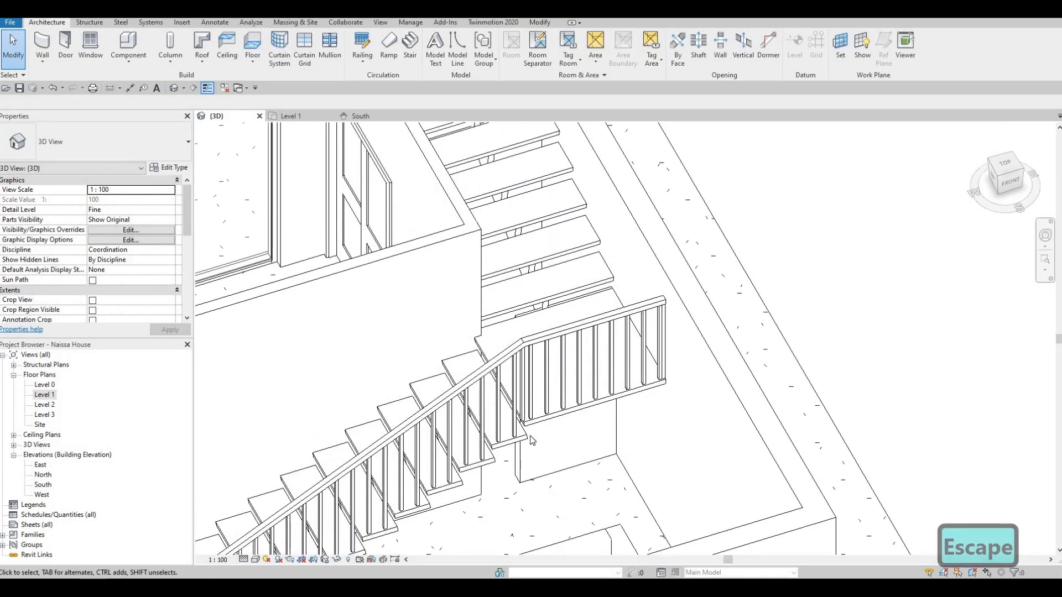
{"action": "left_click", "coordinate": [541, 301]}
{"action": "scroll", "coordinate": [531, 310], "scroll_direction": "up", "scroll_amount": 3}
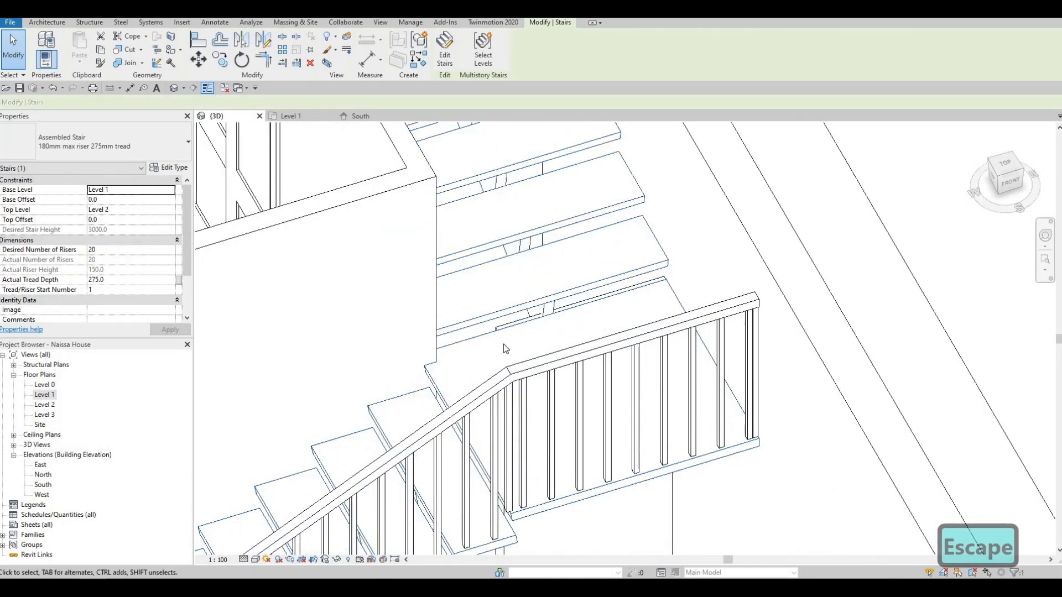
{"action": "key", "text": "Tab"}
{"action": "key", "text": "Tab"}
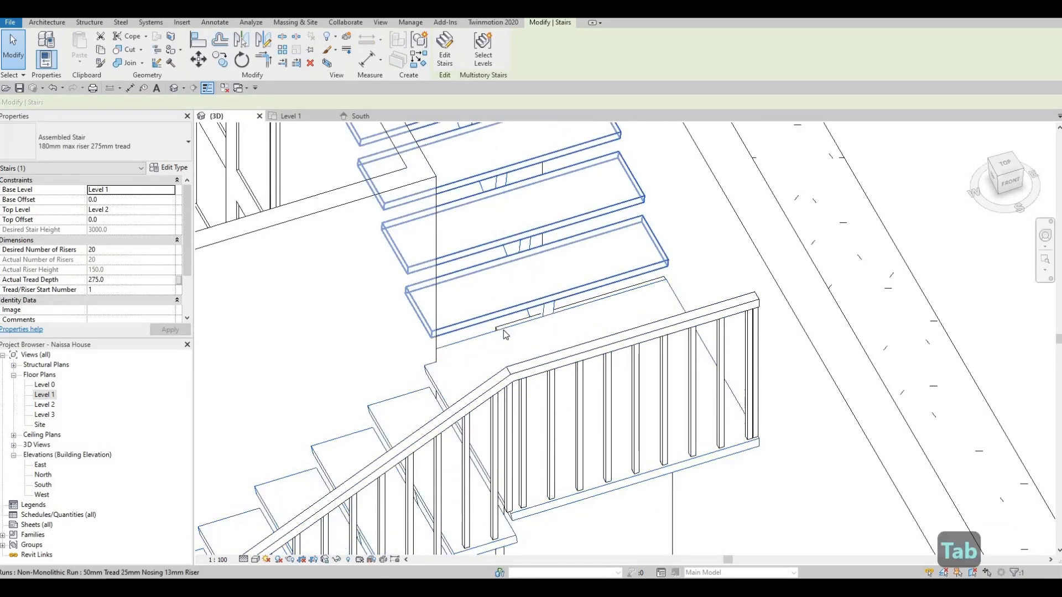
{"action": "key", "text": "Tab"}
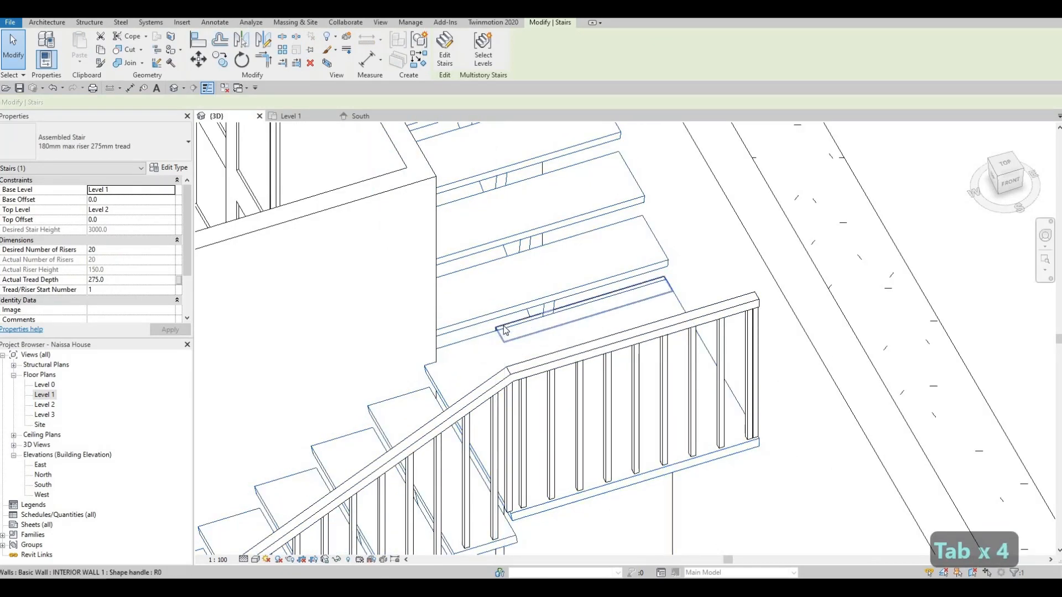
{"action": "left_click", "coordinate": [565, 338]}
{"action": "middle_click_drag", "start_coordinate": [565, 310], "coordinate": [503, 344], "text": "shift"}
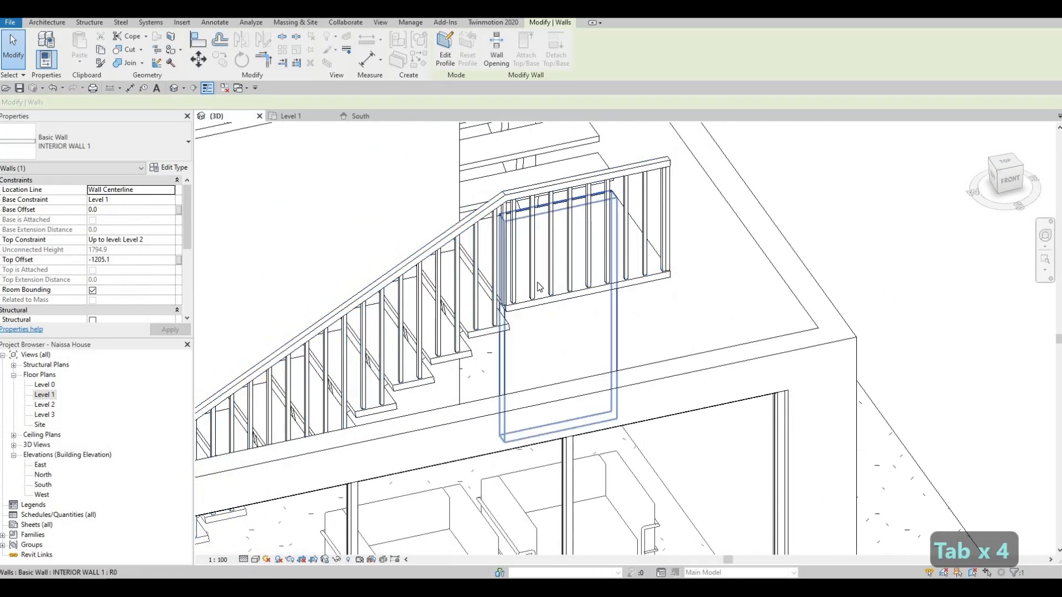
{"action": "left_click_drag", "start_coordinate": [559, 210], "coordinate": [553, 252]}
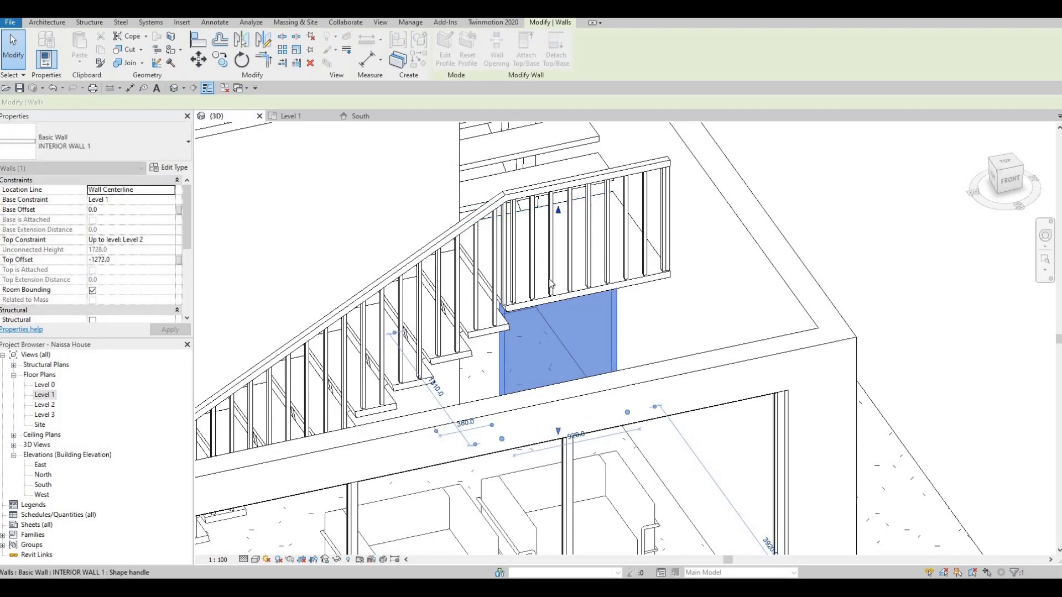
{"action": "key", "text": "Escape"}
{"action": "middle_click_drag", "start_coordinate": [512, 311], "coordinate": [567, 195], "text": "shift"}
{"action": "left_click", "coordinate": [558, 191]}
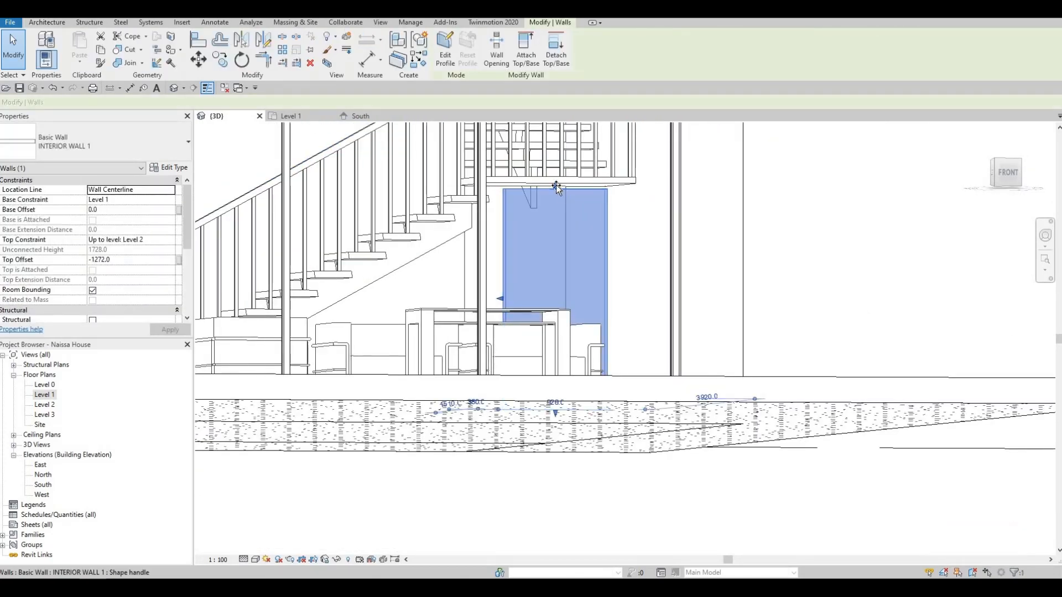
{"action": "left_click_drag", "start_coordinate": [556, 185], "coordinate": [556, 182]}
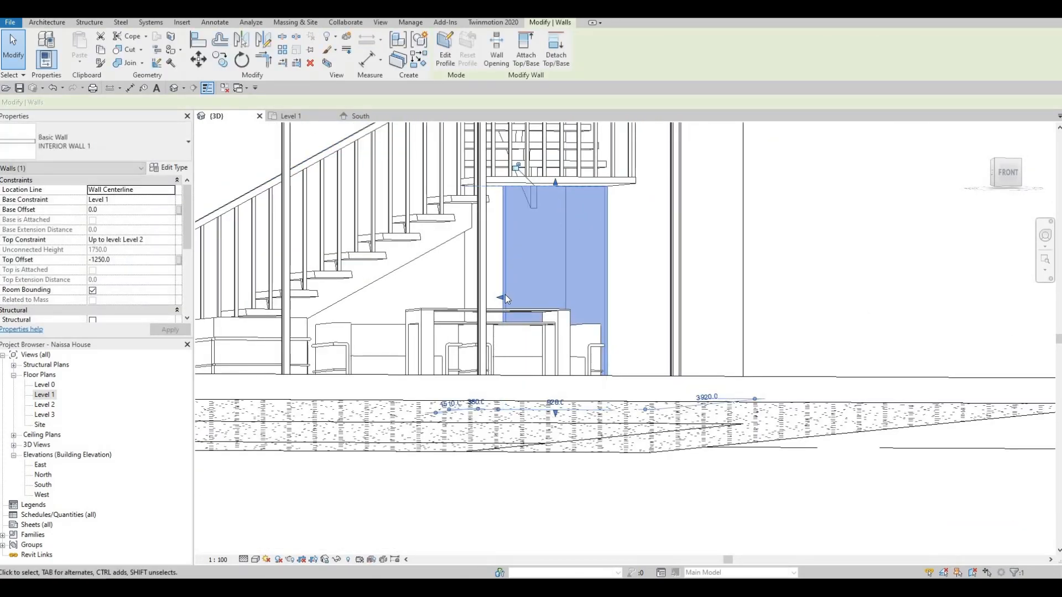
In the Level 1 plan, extend the free end of the wall under the landing to join the bedroom wall corner
{"action": "double_click", "coordinate": [42, 394]}
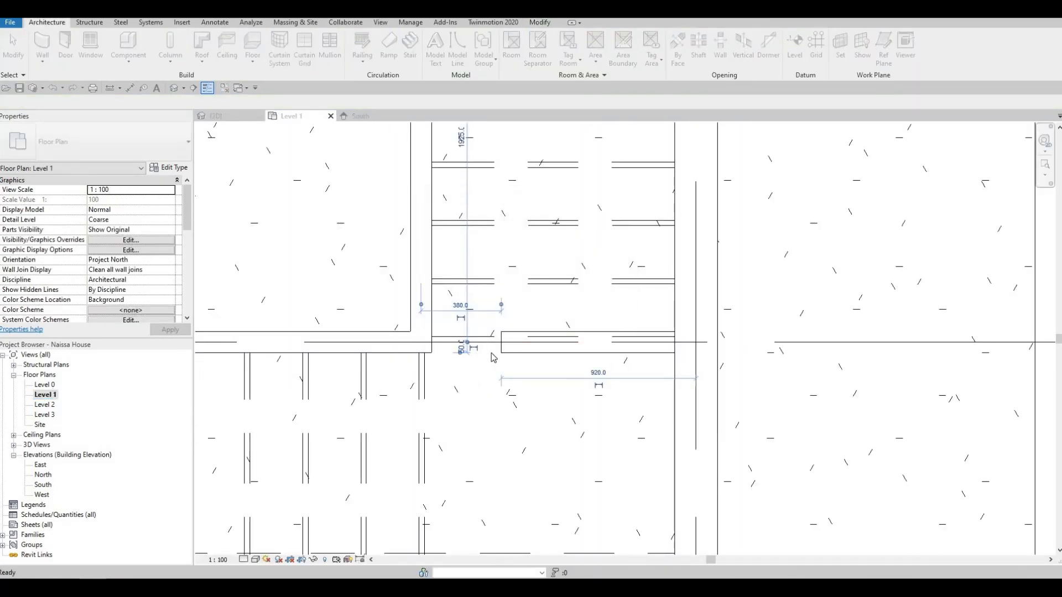
{"action": "key", "text": "Escape"}
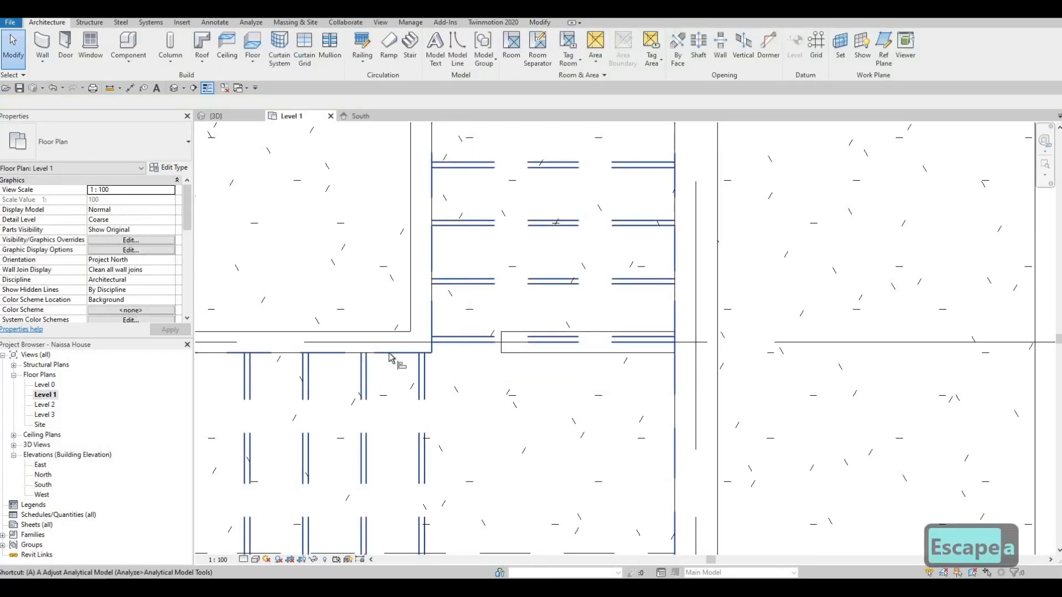
{"action": "key", "text": "a"}
{"action": "key", "text": "l"}
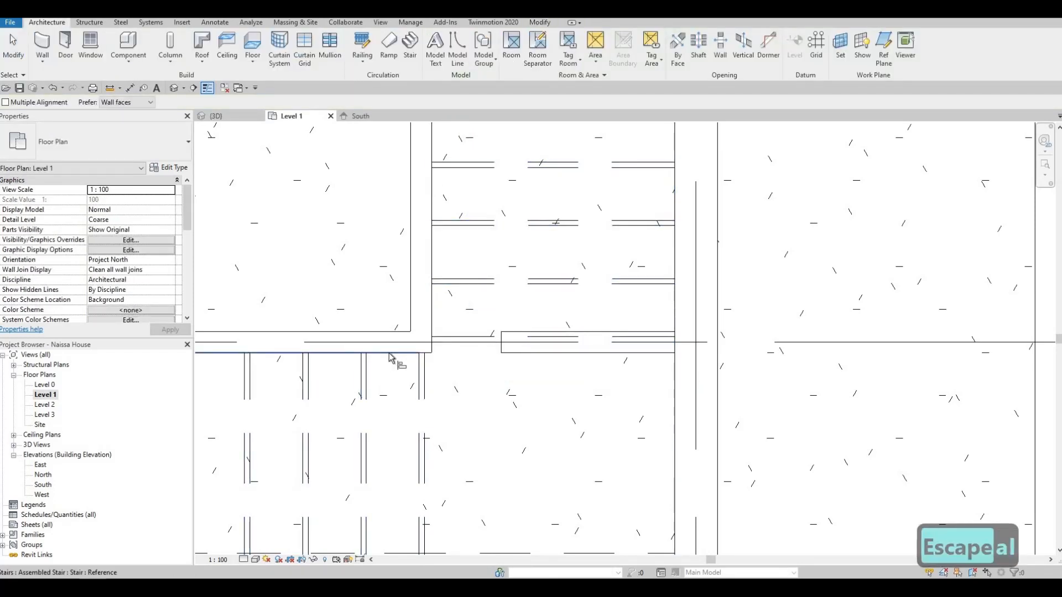
{"action": "key", "text": "Escape"}
{"action": "key", "text": "Escape"}
{"action": "left_click", "coordinate": [501, 346]}
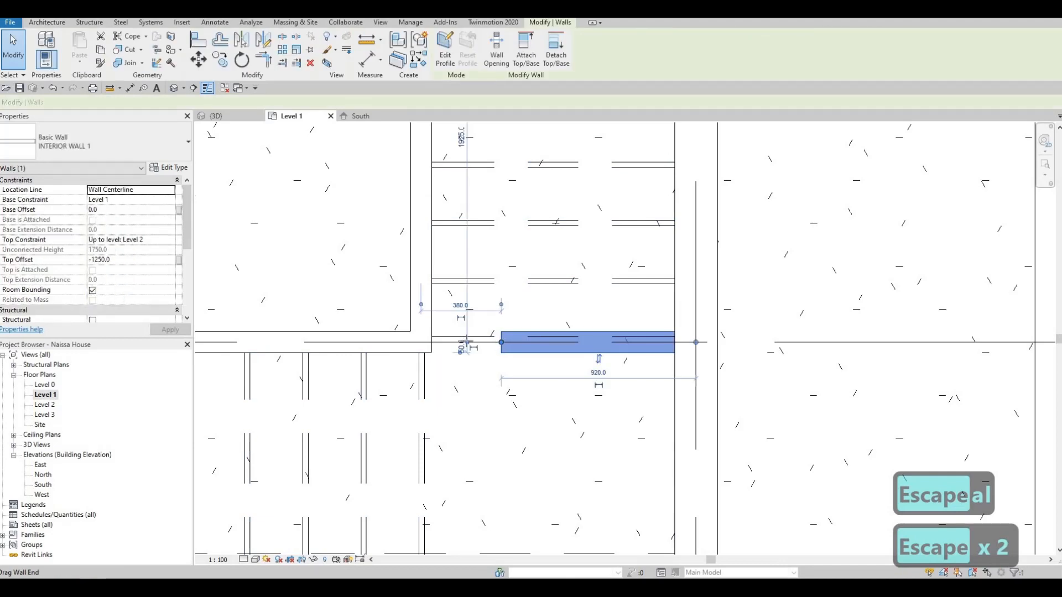
{"action": "left_click_drag", "start_coordinate": [437, 344], "coordinate": [410, 332]}
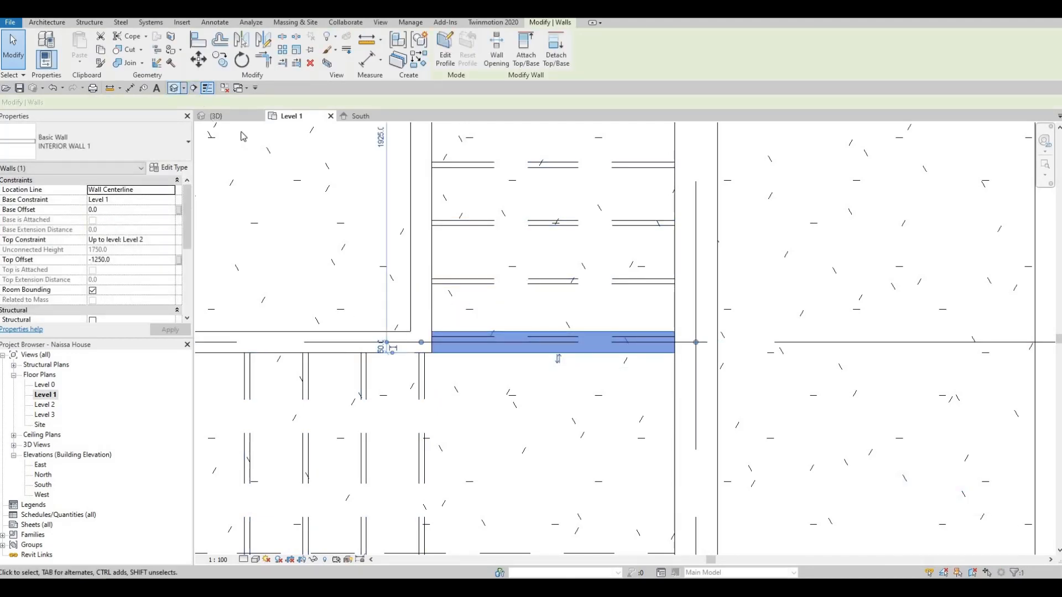
Examine the extended wall beneath the stair landing from several angles in the 3D view
{"action": "middle_click_drag", "start_coordinate": [490, 352], "coordinate": [582, 395], "text": "shift"}
{"action": "middle_click_drag", "start_coordinate": [556, 404], "coordinate": [559, 405], "text": "shift"}
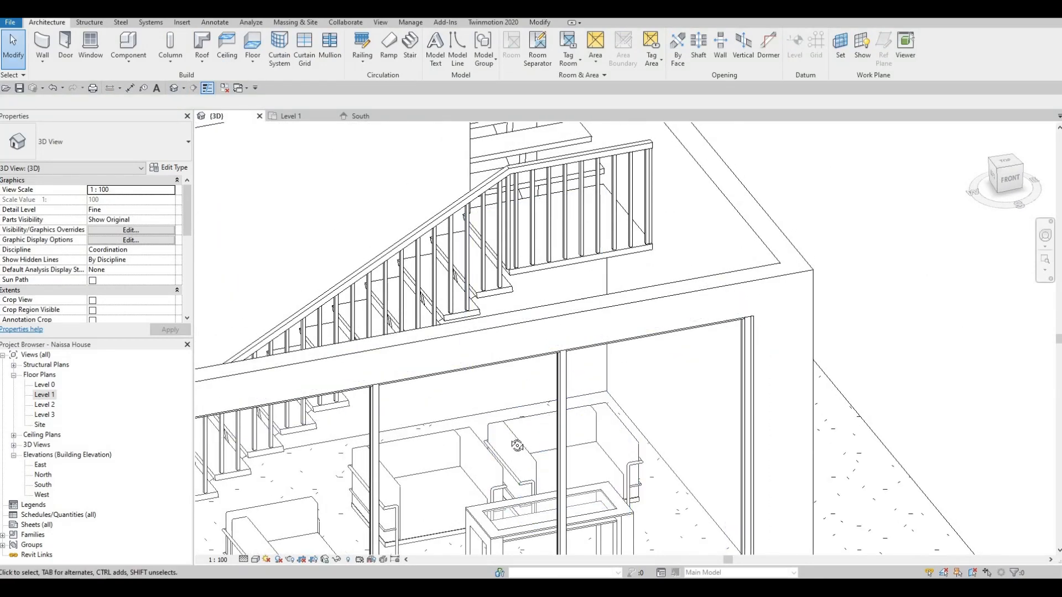
{"action": "scroll", "coordinate": [575, 398], "scroll_direction": "up", "scroll_amount": 5}
{"action": "scroll", "coordinate": [575, 386], "scroll_direction": "down", "scroll_amount": 3}
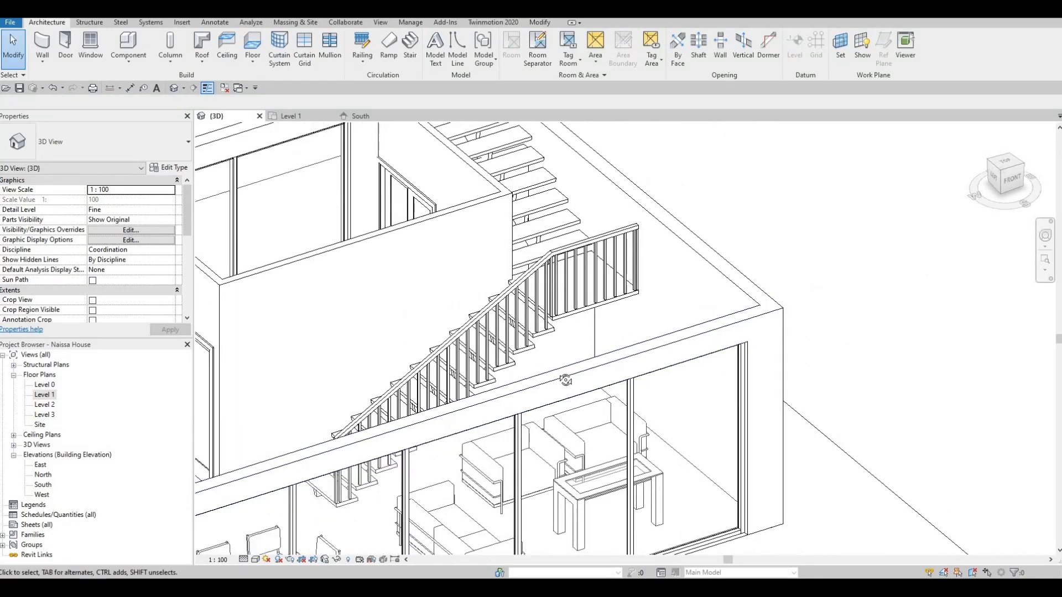
{"action": "middle_click_drag", "start_coordinate": [498, 446], "coordinate": [568, 381], "text": "shift"}
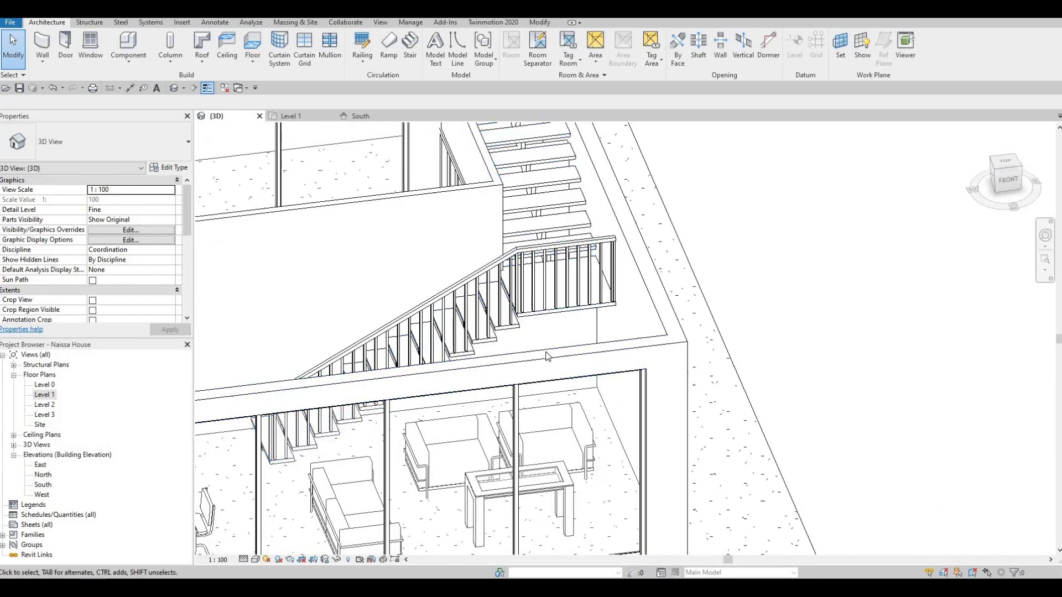
{"action": "middle_click_drag", "start_coordinate": [550, 296], "coordinate": [619, 421], "text": "shift"}
{"action": "scroll", "coordinate": [579, 302], "scroll_direction": "down", "scroll_amount": 1}
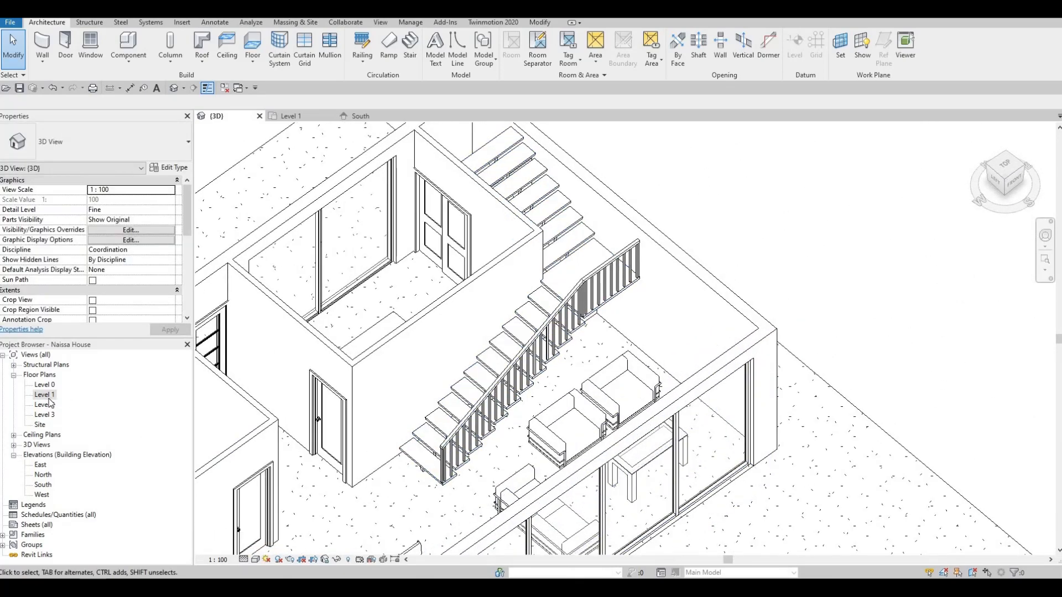
In the Level 1 plan, move the two Corbu armchairs together straight up toward the stair railing
{"action": "double_click", "coordinate": [44, 394]}
{"action": "middle_click_drag", "start_coordinate": [375, 430], "coordinate": [492, 420]}
{"action": "key", "text": "Escape"}
{"action": "left_click", "coordinate": [486, 437]}
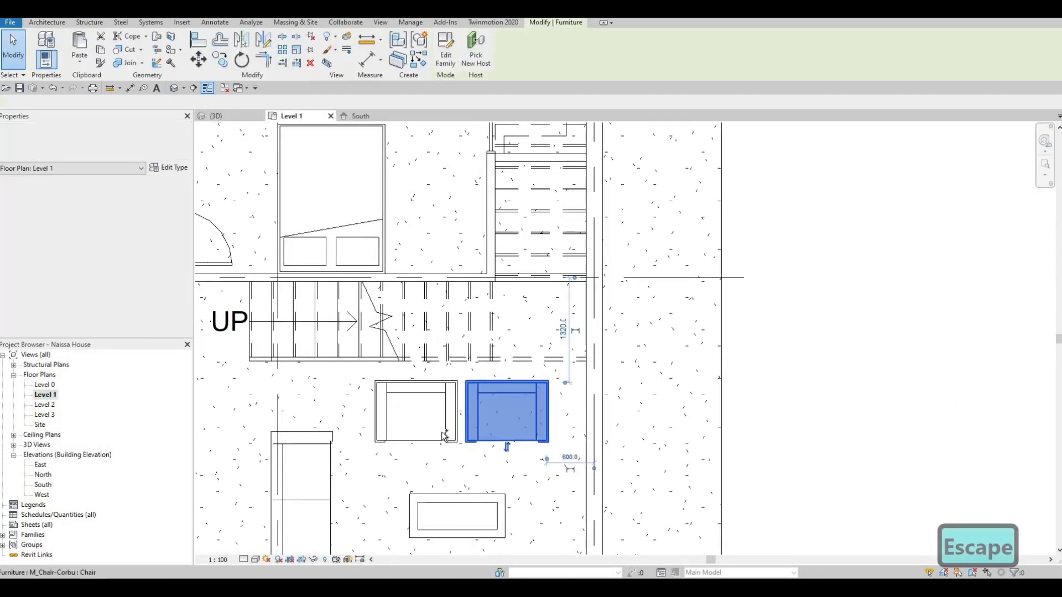
{"action": "left_click", "coordinate": [445, 433], "text": "ctrl"}
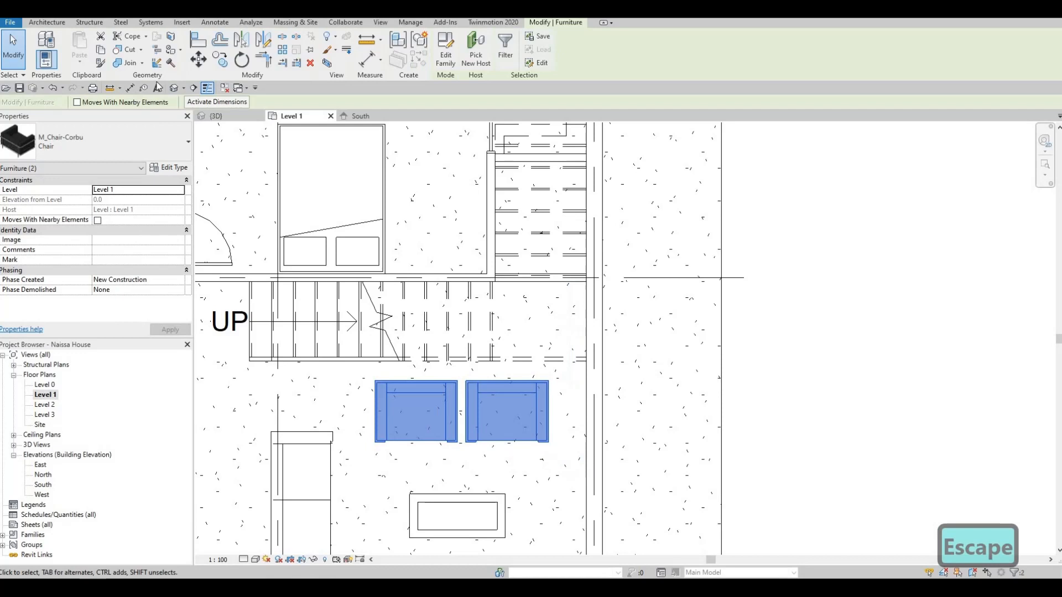
{"action": "left_click", "coordinate": [198, 59]}
{"action": "left_click", "coordinate": [560, 412]}
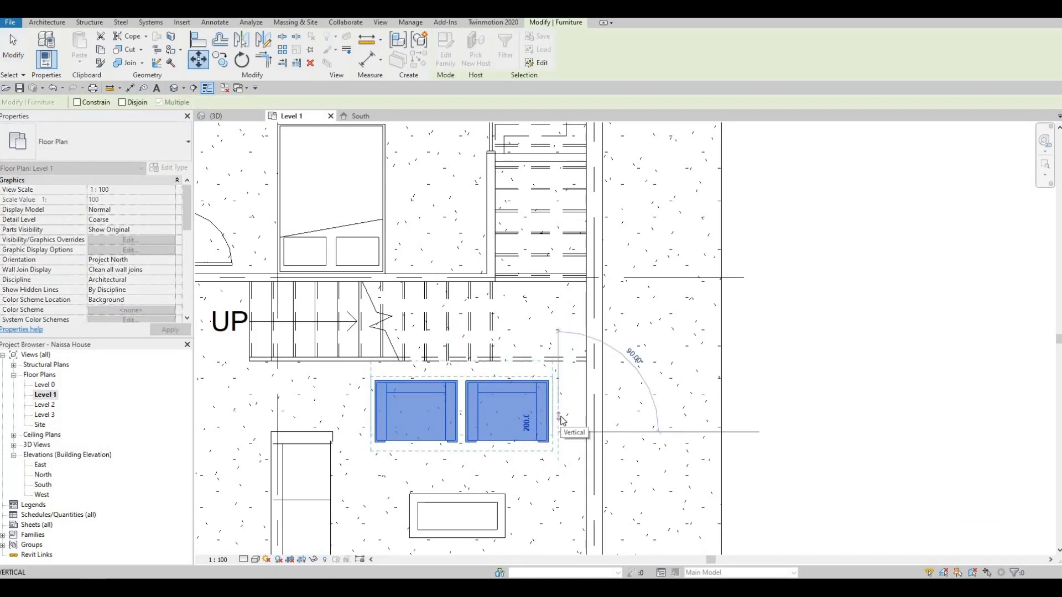
{"action": "left_click", "coordinate": [561, 401]}
{"action": "key", "text": "Escape"}
{"action": "key", "text": "Escape"}
Examine the living and dining area and the glazed front wall in the Level 1 plan
{"action": "mouse_move", "coordinate": [489, 384]}
{"action": "middle_mouse_down"}
{"action": "mouse_move", "coordinate": [516, 347]}
{"action": "mouse_move", "coordinate": [454, 372]}
{"action": "mouse_move", "coordinate": [477, 330]}
{"action": "middle_mouse_up"}
{"action": "scroll", "coordinate": [510, 313], "scroll_direction": "down", "scroll_amount": 1}
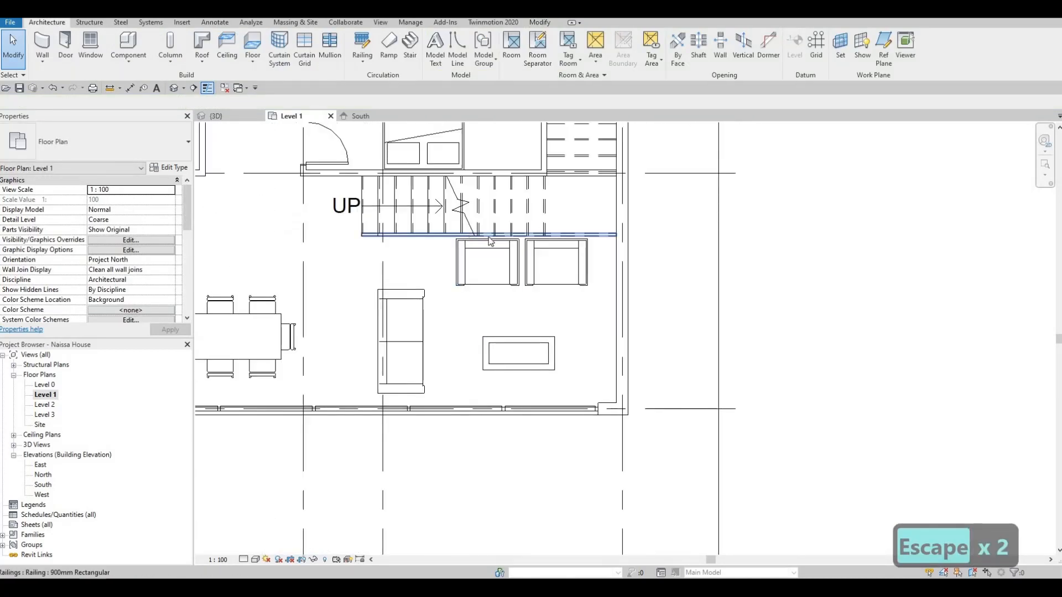
{"action": "mouse_move", "coordinate": [425, 355]}
{"action": "middle_mouse_down"}
{"action": "mouse_move", "coordinate": [425, 316]}
{"action": "mouse_move", "coordinate": [464, 339]}
{"action": "mouse_move", "coordinate": [471, 324]}
{"action": "mouse_move", "coordinate": [534, 316]}
{"action": "middle_mouse_up"}
{"action": "scroll", "coordinate": [449, 330], "scroll_direction": "down", "scroll_amount": 1}
{"action": "scroll", "coordinate": [465, 336], "scroll_direction": "down", "scroll_amount": 1}
{"action": "scroll", "coordinate": [534, 316], "scroll_direction": "down", "scroll_amount": 1}
{"action": "middle_click_drag", "start_coordinate": [391, 356], "coordinate": [399, 371]}
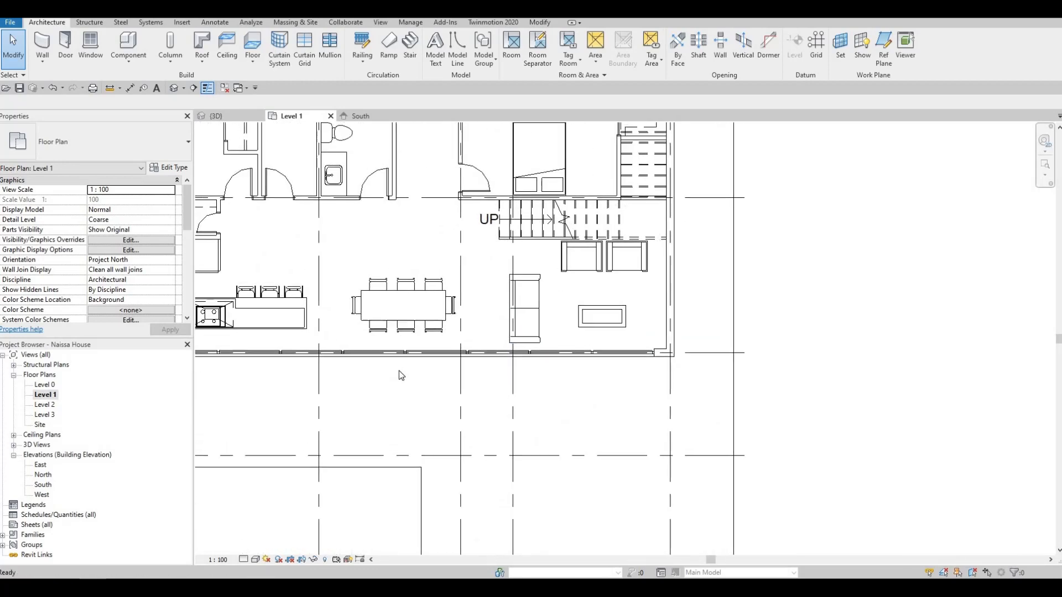
{"action": "scroll", "coordinate": [399, 371], "scroll_direction": "up", "scroll_amount": 3}
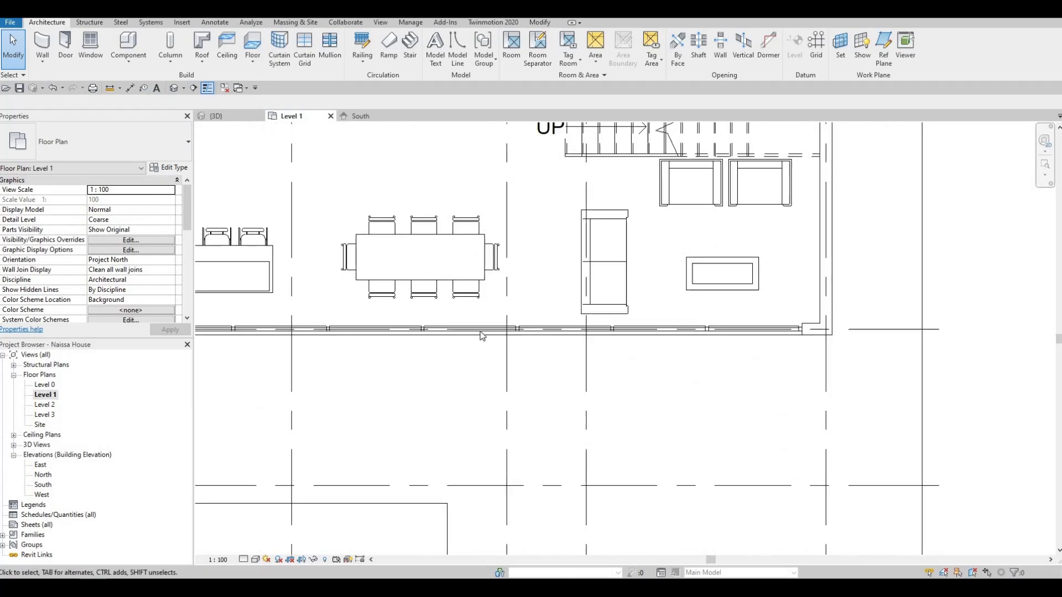
{"action": "scroll", "coordinate": [481, 334], "scroll_direction": "down", "scroll_amount": 3}
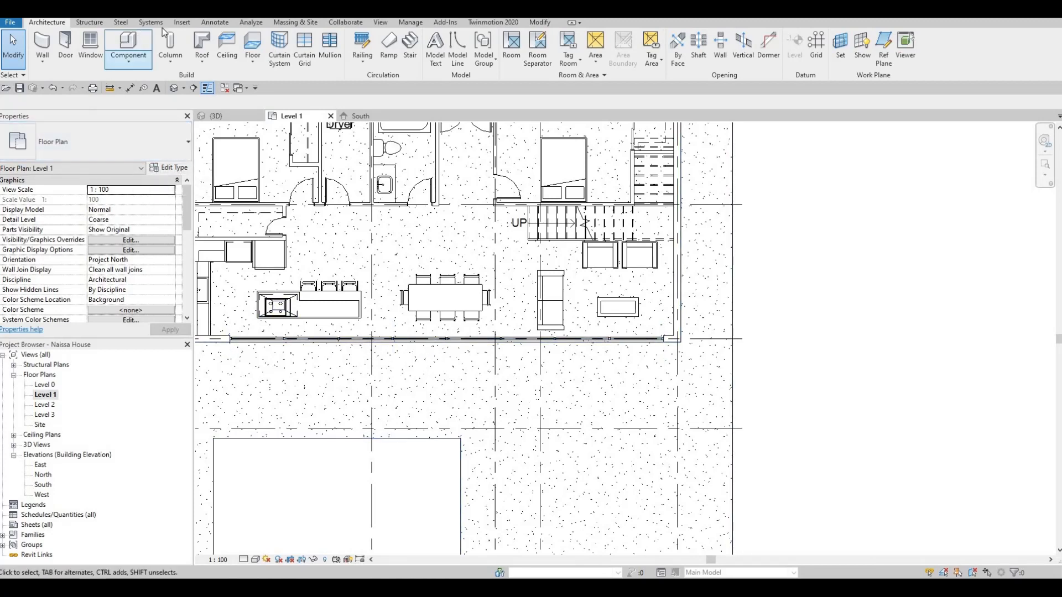
Start loading a family and browse the Canada library to its Doors folder
{"action": "left_click", "coordinate": [182, 22]}
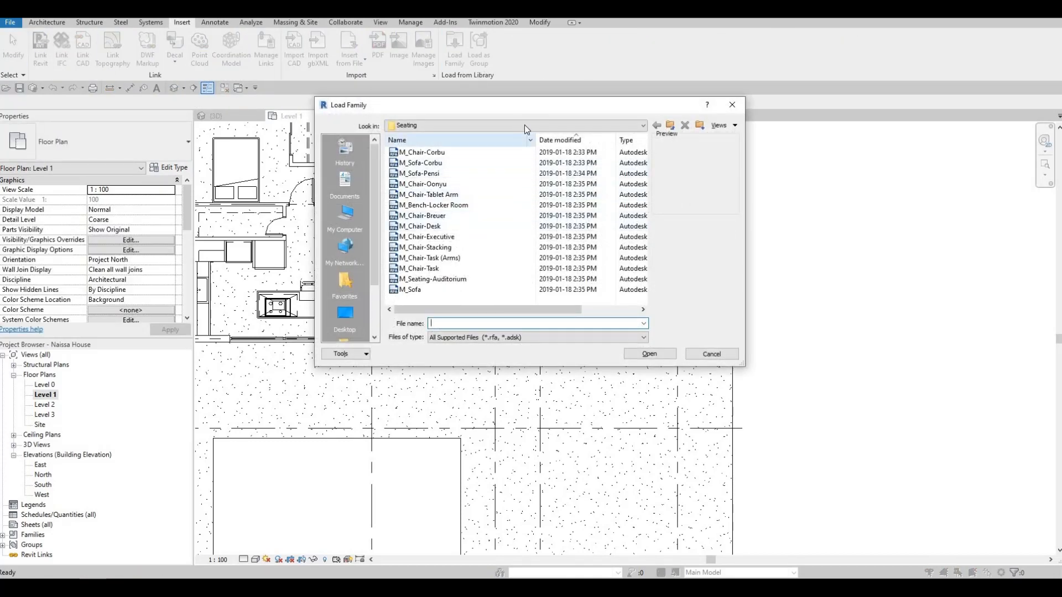
{"action": "left_click", "coordinate": [515, 125]}
{"action": "scroll", "coordinate": [468, 202], "scroll_direction": "up", "scroll_amount": 1}
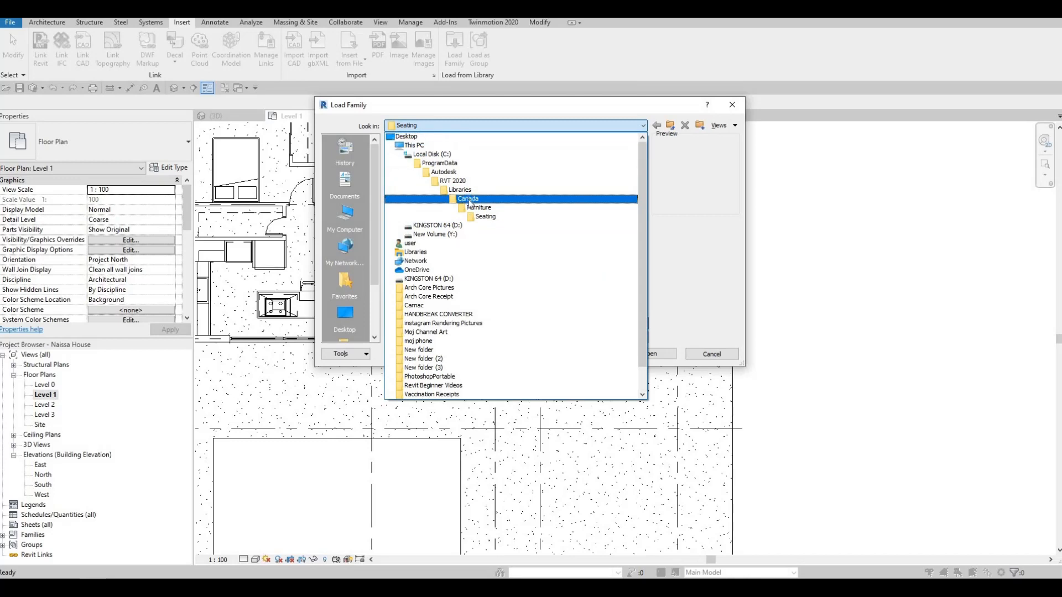
{"action": "left_click", "coordinate": [470, 198]}
{"action": "scroll", "coordinate": [448, 256], "scroll_direction": "down", "scroll_amount": 3}
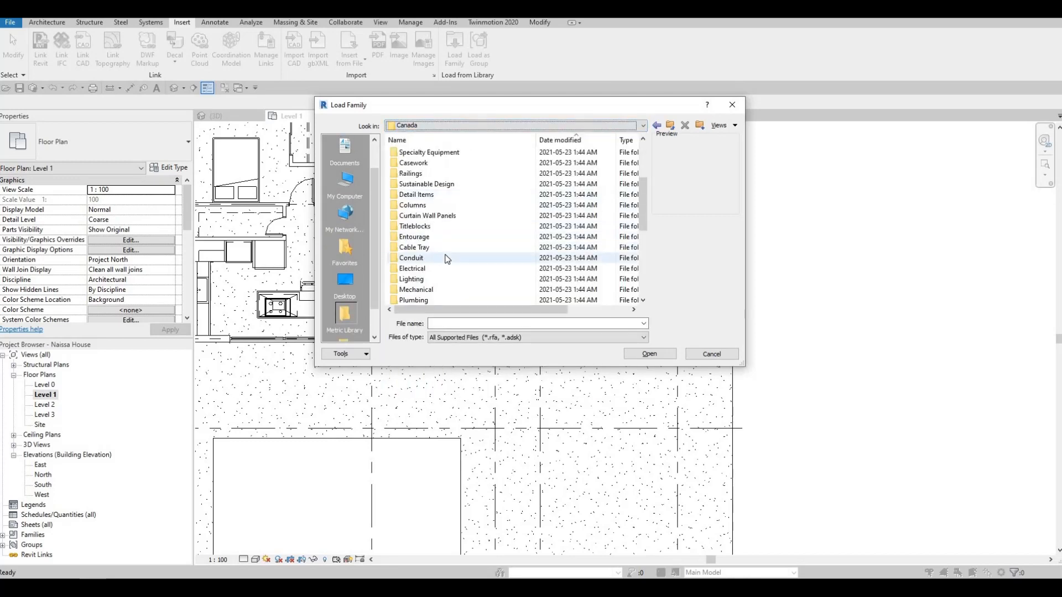
{"action": "scroll", "coordinate": [437, 260], "scroll_direction": "down", "scroll_amount": 2}
{"action": "scroll", "coordinate": [431, 258], "scroll_direction": "down", "scroll_amount": 3}
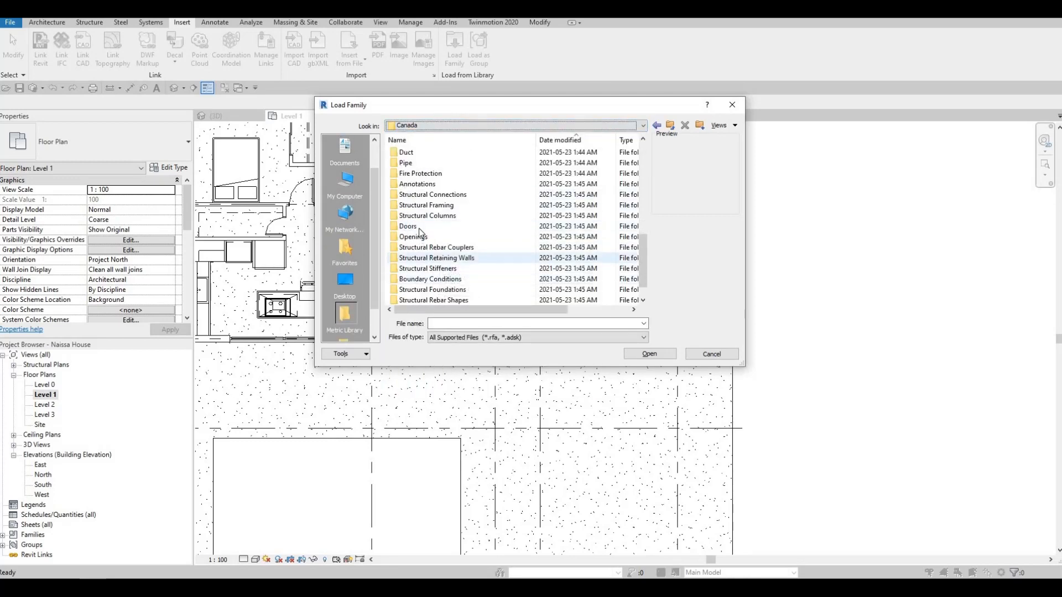
{"action": "double_click", "coordinate": [426, 227]}
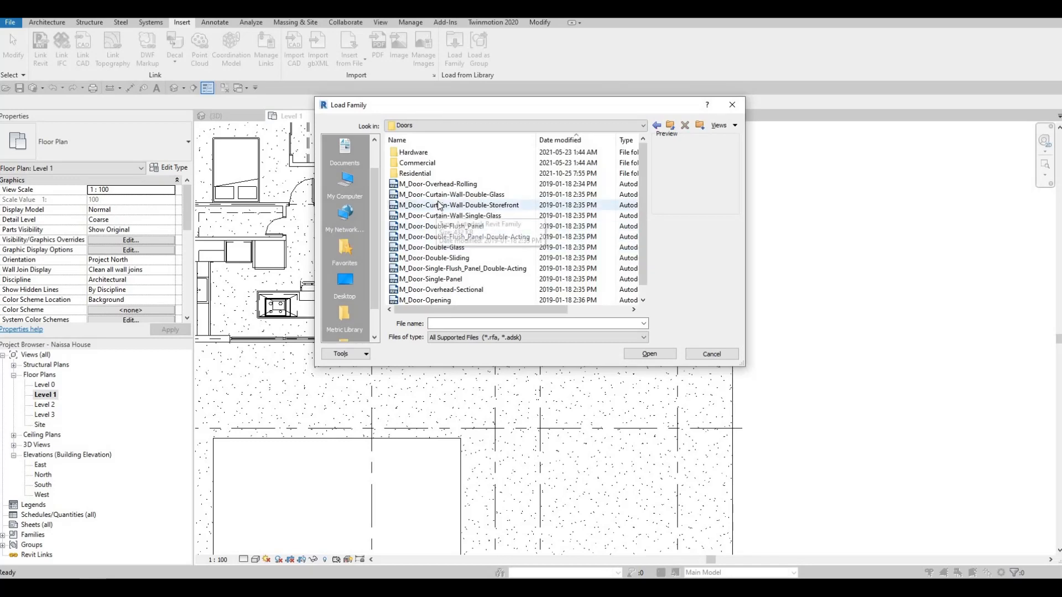
Compare the curtain wall door previews and load the M_Door-Curtain-Wall-Single-Glass family
{"action": "left_click", "coordinate": [439, 196]}
{"action": "left_click", "coordinate": [440, 205]}
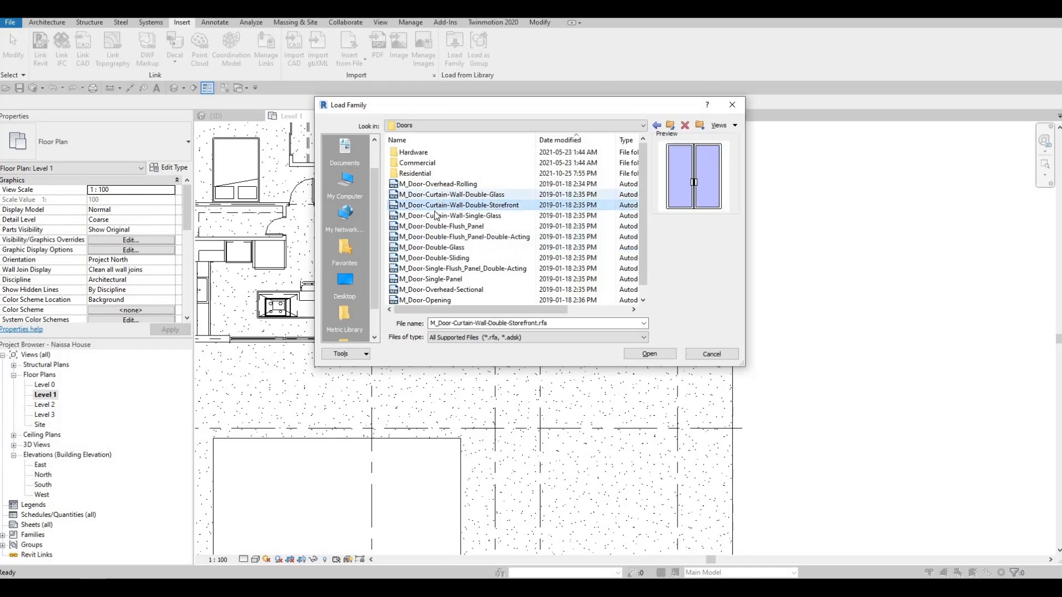
{"action": "left_click", "coordinate": [437, 196]}
{"action": "left_click", "coordinate": [435, 216]}
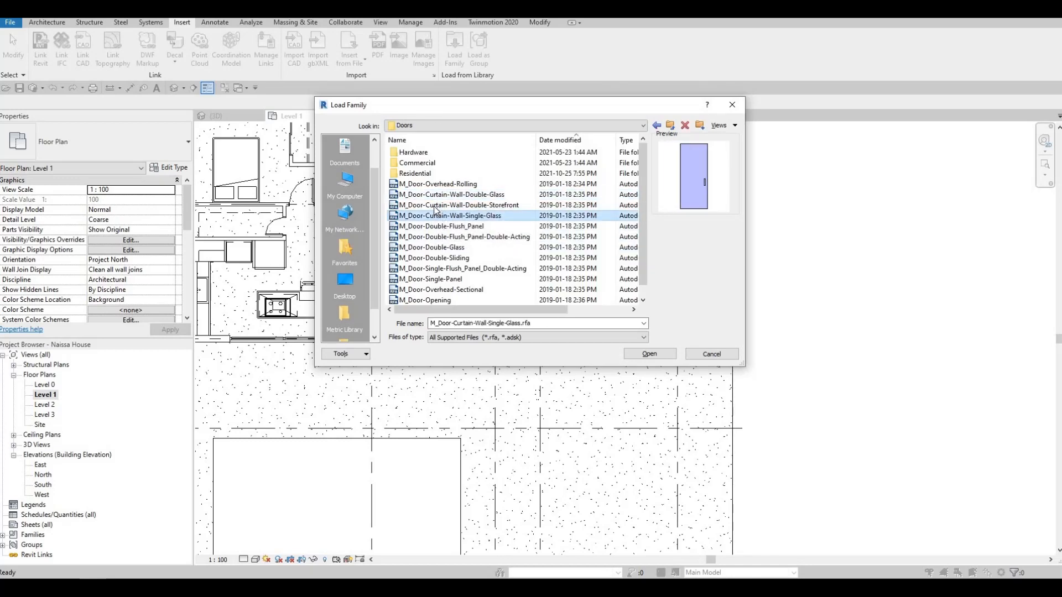
{"action": "left_click", "coordinate": [436, 204]}
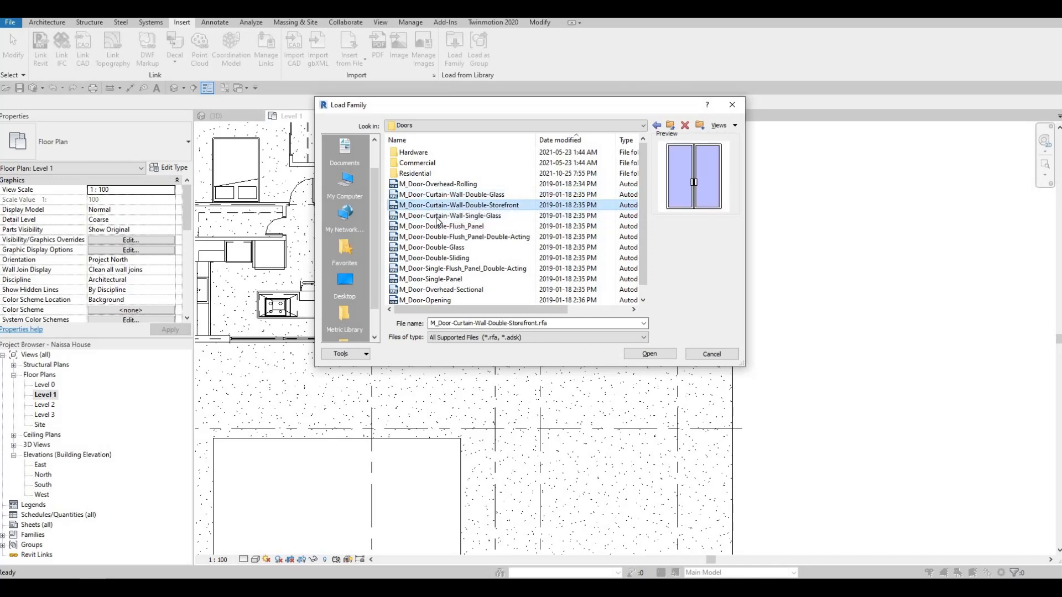
{"action": "left_click", "coordinate": [438, 216]}
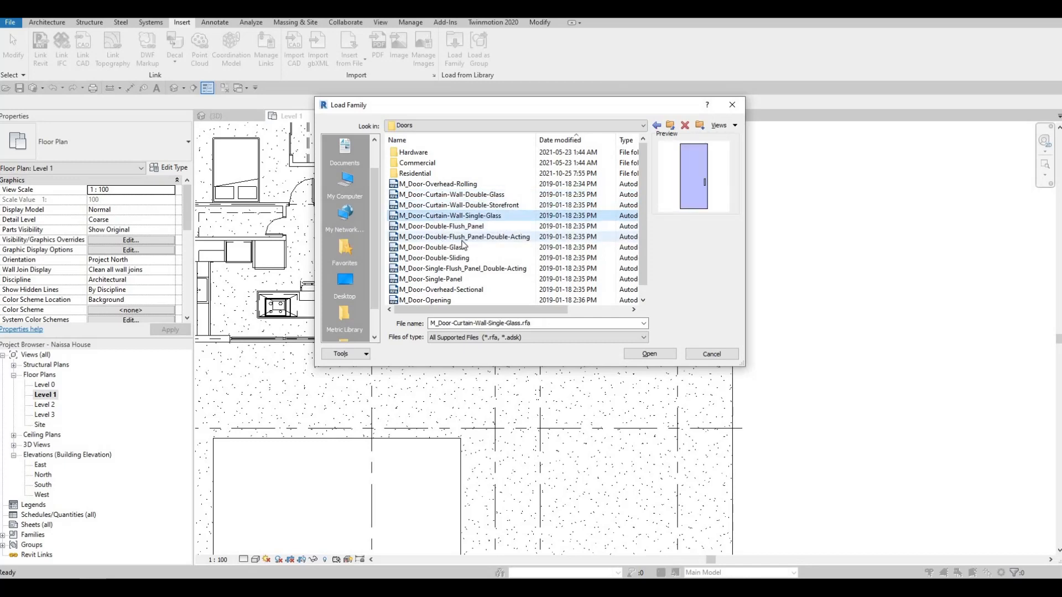
{"action": "left_click", "coordinate": [455, 196]}
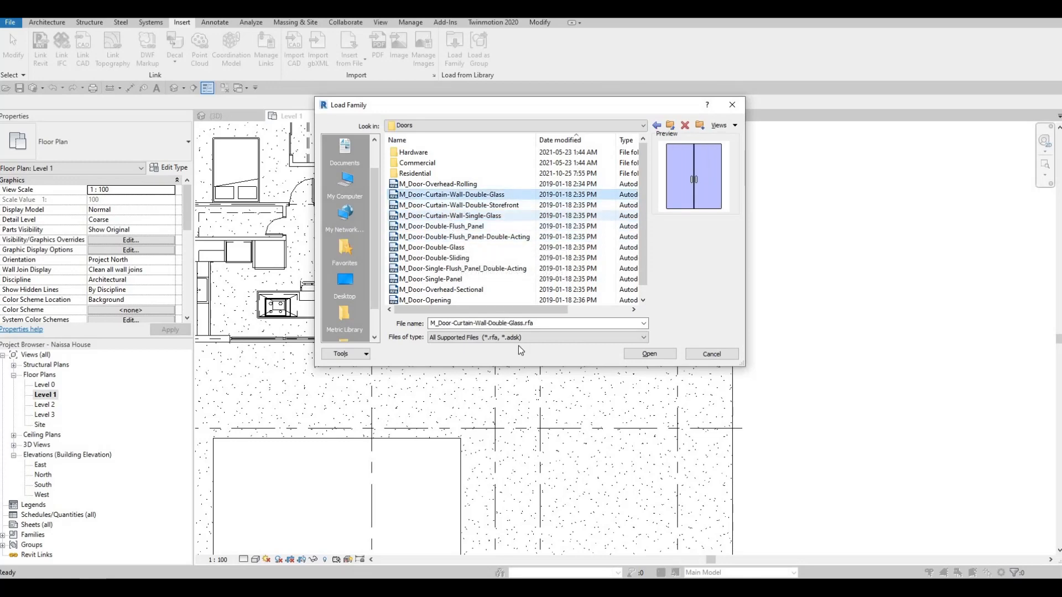
{"action": "left_click", "coordinate": [450, 216]}
{"action": "left_click", "coordinate": [640, 359]}
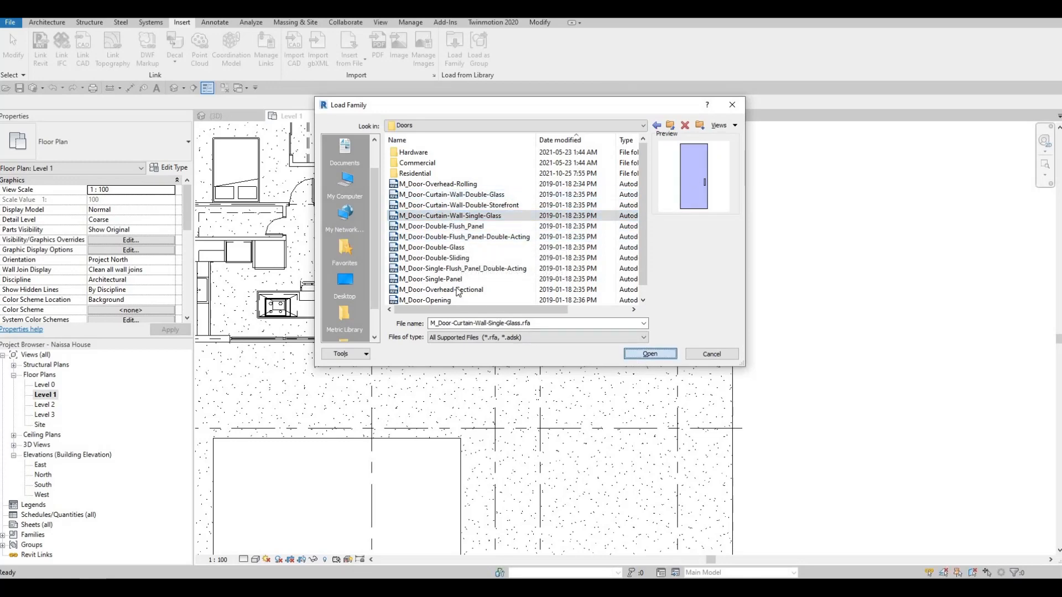
In the 3D view, change the glazed curtain panel at the stair end of the front wall to M_Door-Curtain-Wall-Single-Glass
{"action": "middle_click_drag", "start_coordinate": [422, 251], "coordinate": [485, 275]}
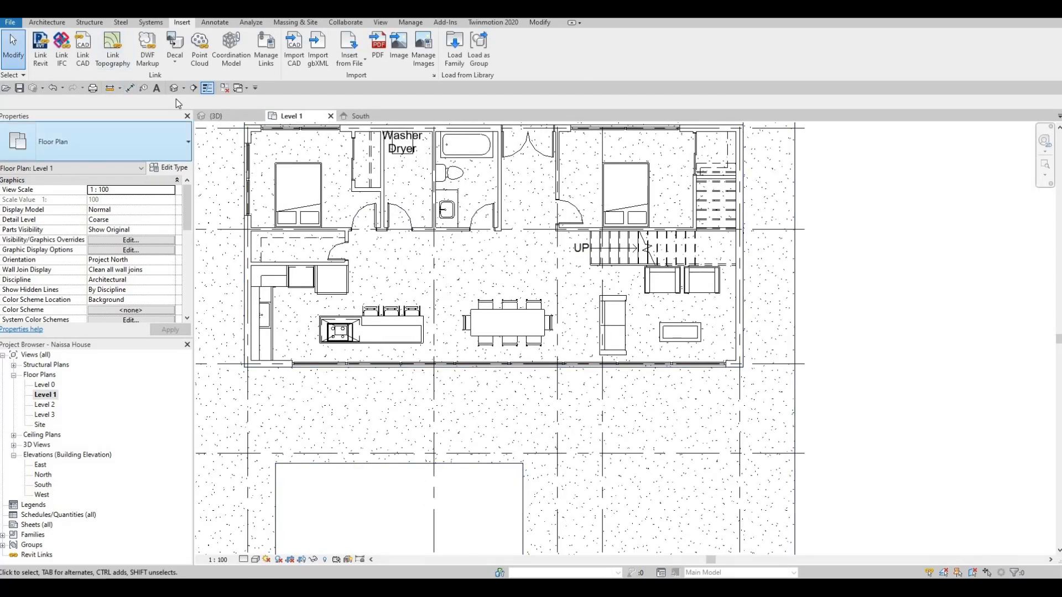
{"action": "left_click", "coordinate": [221, 116]}
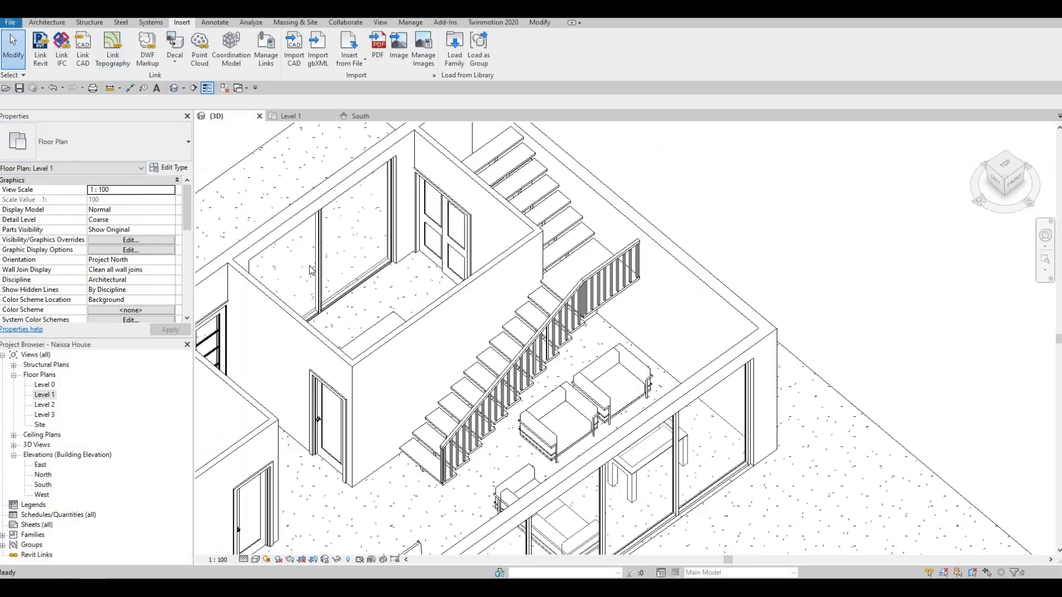
{"action": "middle_click_drag", "start_coordinate": [327, 210], "coordinate": [597, 291], "text": "shift"}
{"action": "scroll", "coordinate": [354, 217], "scroll_direction": "down", "scroll_amount": 1}
{"action": "scroll", "coordinate": [382, 258], "scroll_direction": "up", "scroll_amount": 2}
{"action": "scroll", "coordinate": [362, 256], "scroll_direction": "up", "scroll_amount": 1}
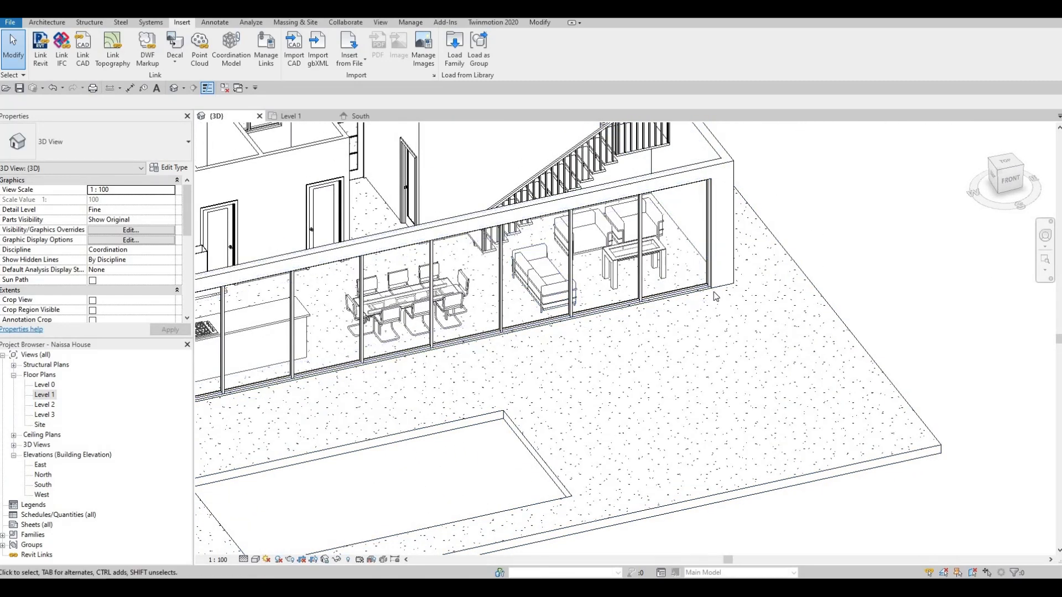
{"action": "scroll", "coordinate": [733, 302], "scroll_direction": "down", "scroll_amount": 3}
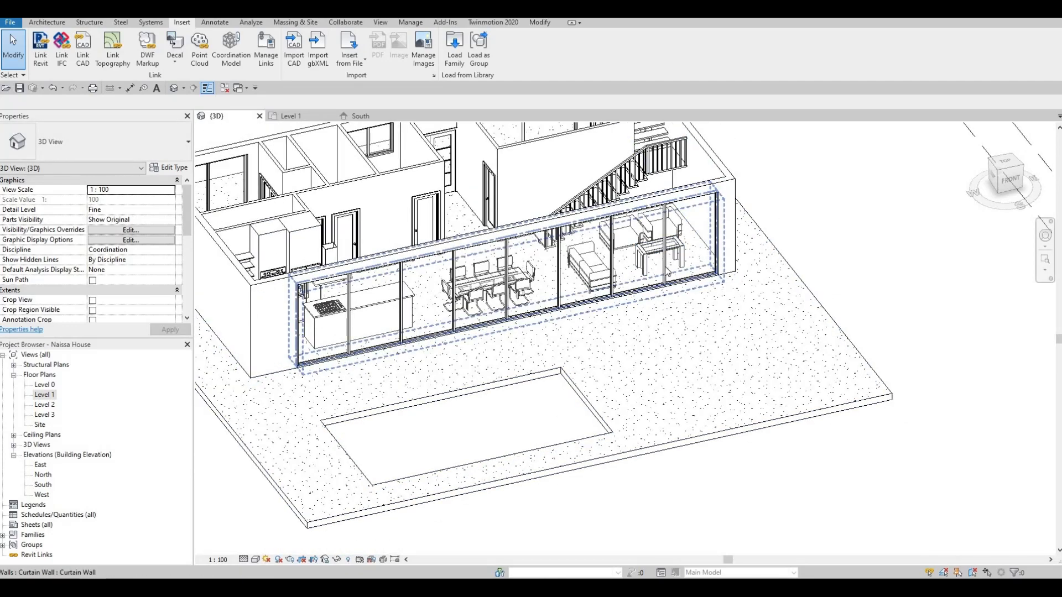
{"action": "scroll", "coordinate": [669, 268], "scroll_direction": "up", "scroll_amount": 2}
{"action": "scroll", "coordinate": [644, 351], "scroll_direction": "up", "scroll_amount": 4}
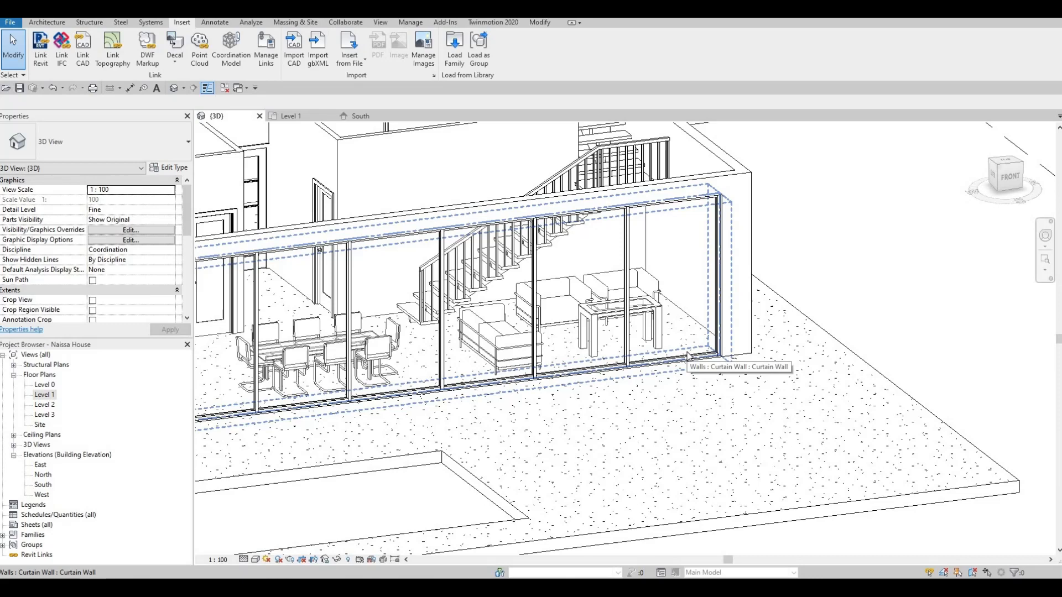
{"action": "key", "text": "Tab"}
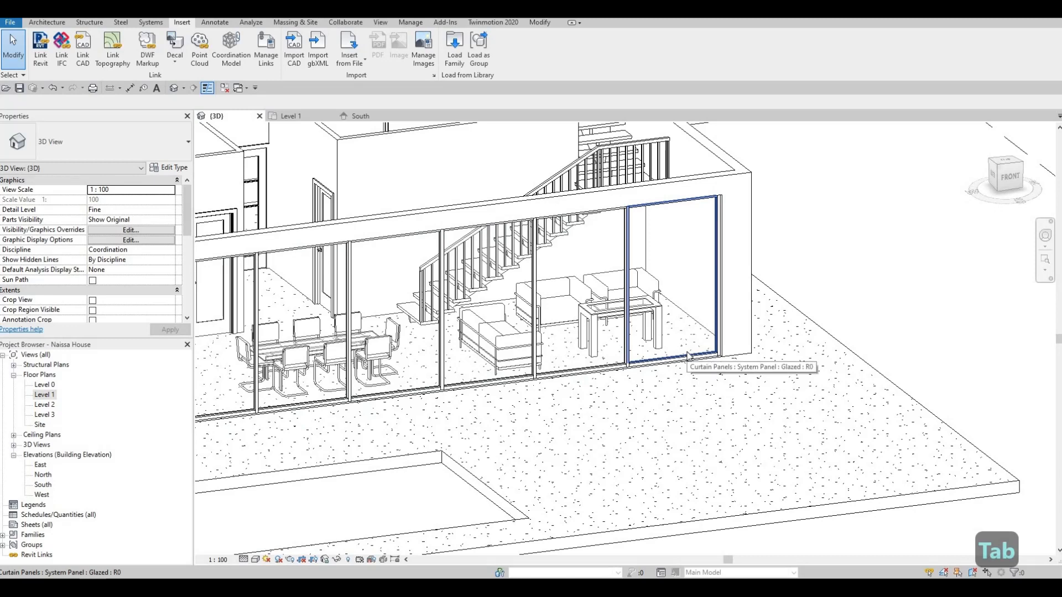
{"action": "left_click", "coordinate": [689, 356]}
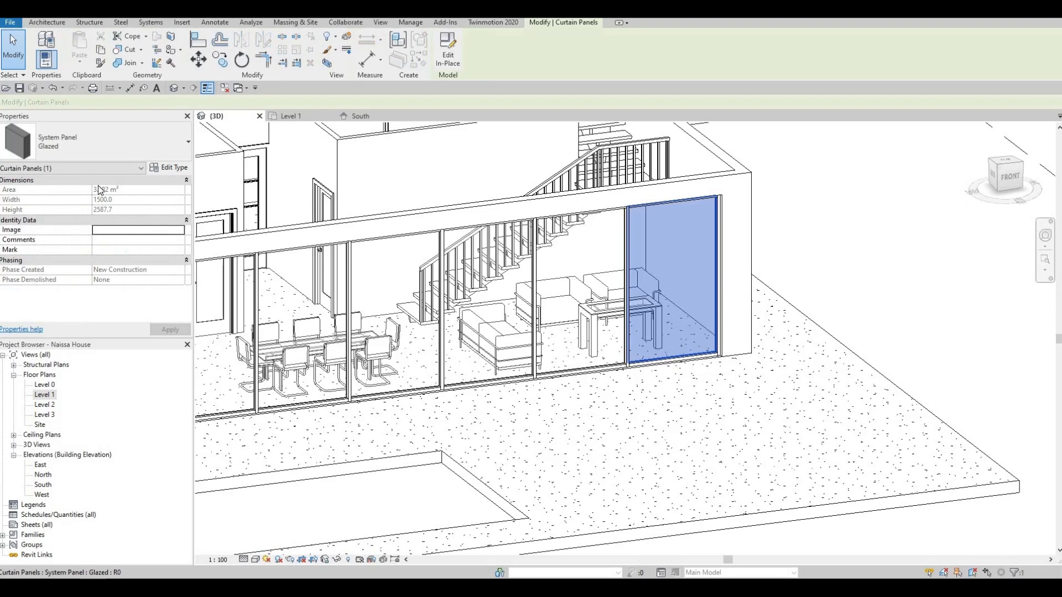
{"action": "left_click", "coordinate": [124, 154]}
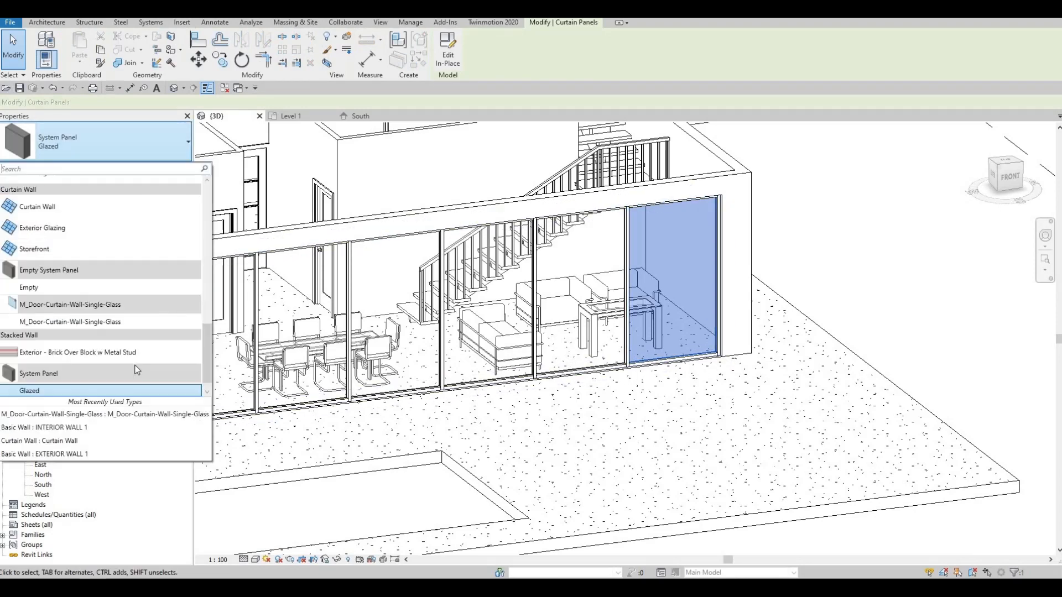
{"action": "left_click", "coordinate": [105, 323]}
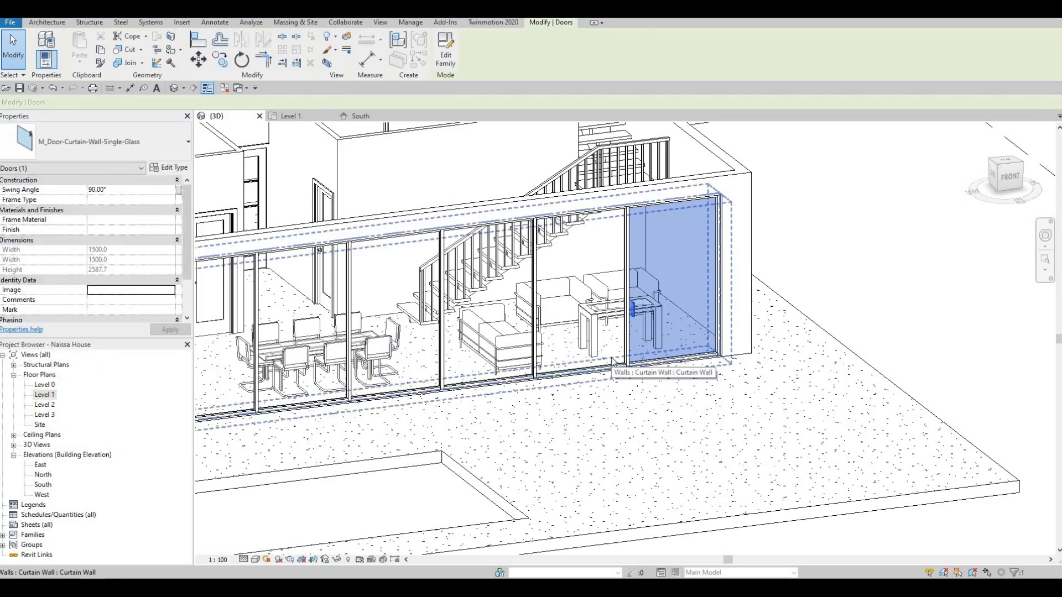
Change the glazed panel adjacent to the new curtain wall door to M_Door-Curtain-Wall-Single-Glass as well
{"action": "key", "text": "Tab"}
{"action": "key", "text": "Tab"}
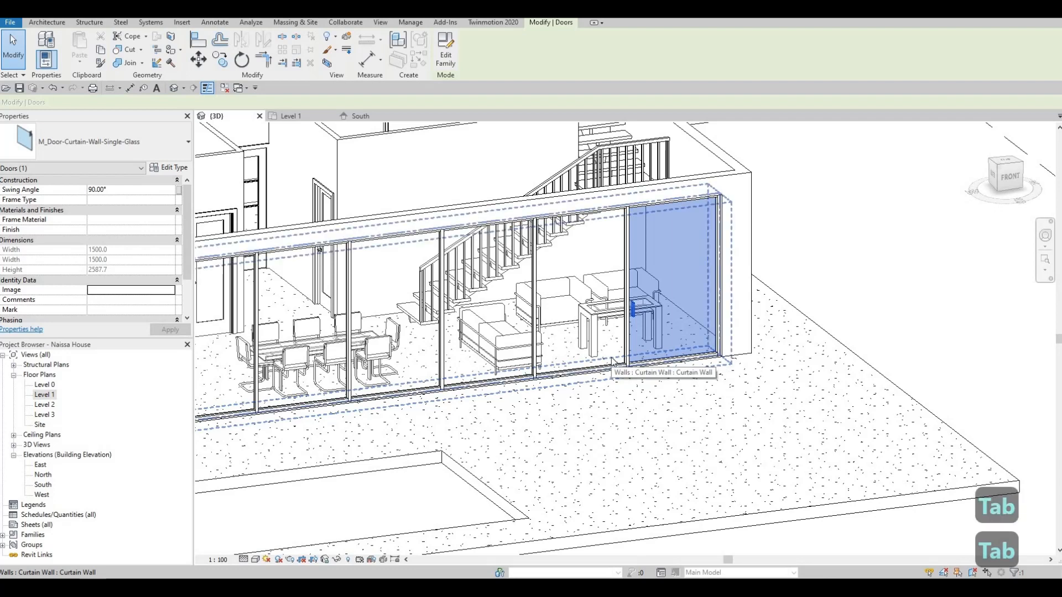
{"action": "key", "text": "Tab"}
{"action": "key", "text": "Tab"}
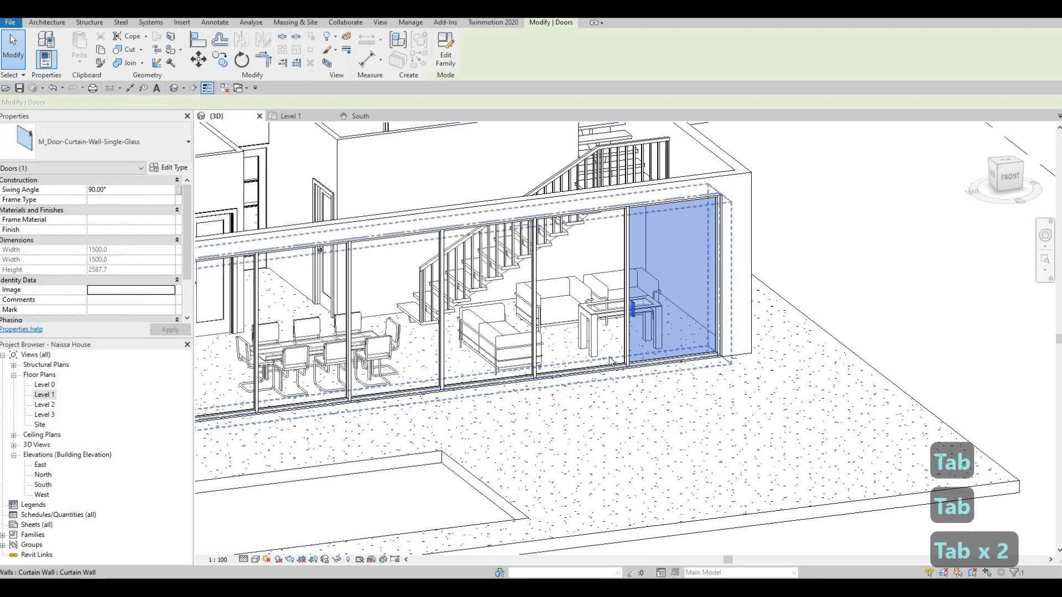
{"action": "key", "text": "Tab"}
{"action": "key", "text": "Tab"}
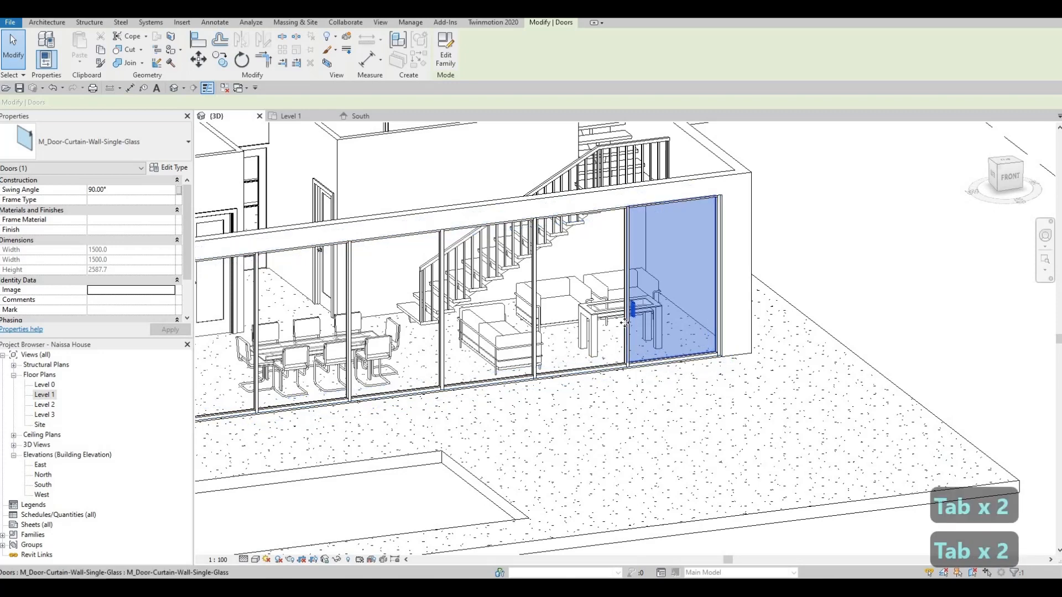
{"action": "key", "text": "Tab"}
{"action": "key", "text": "Tab"}
{"action": "key", "text": "Tab"}
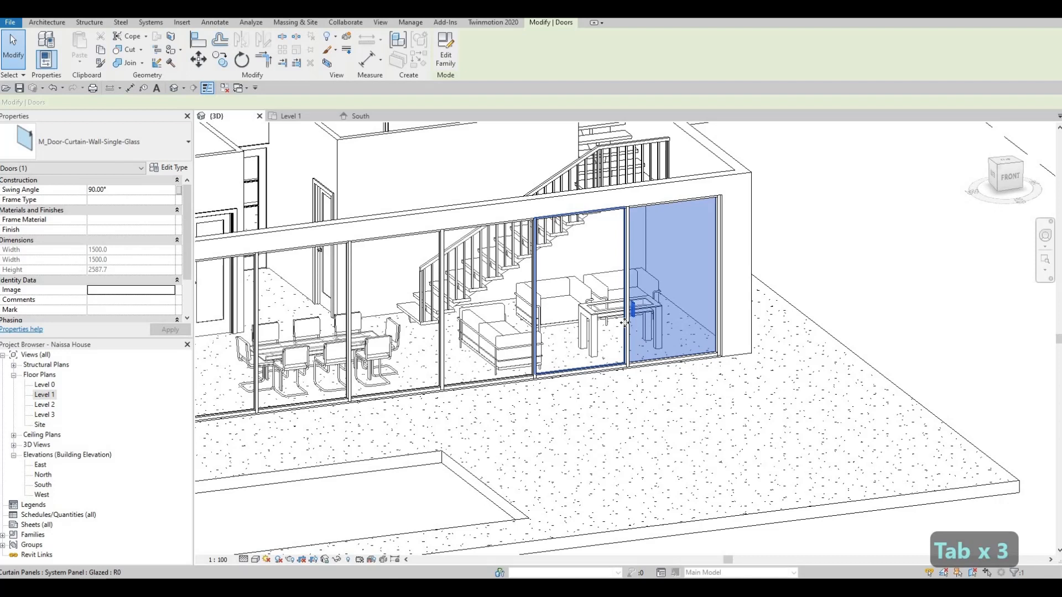
{"action": "left_click", "coordinate": [624, 323]}
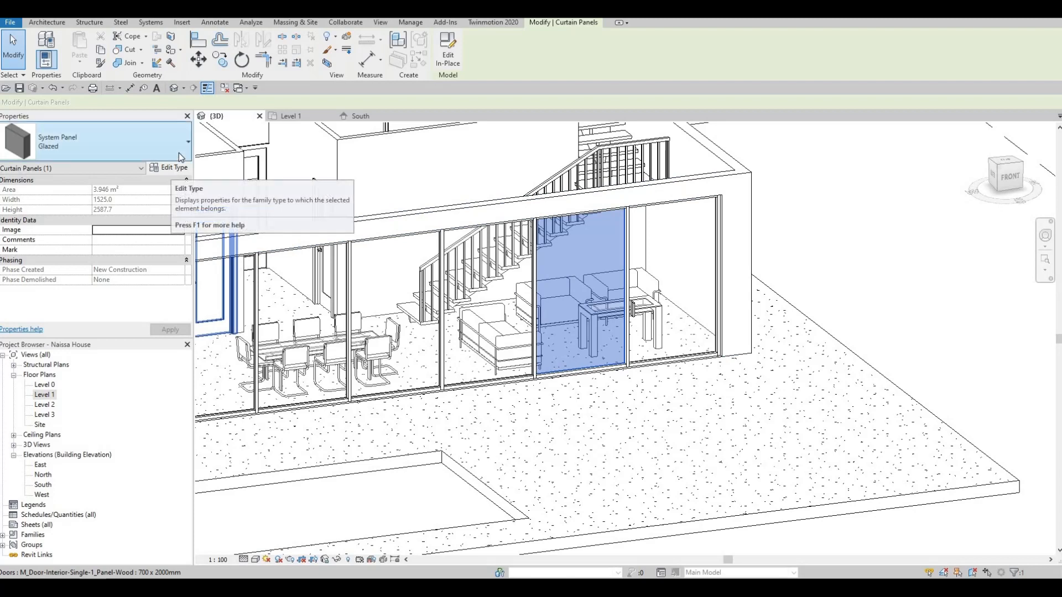
{"action": "left_click", "coordinate": [83, 143]}
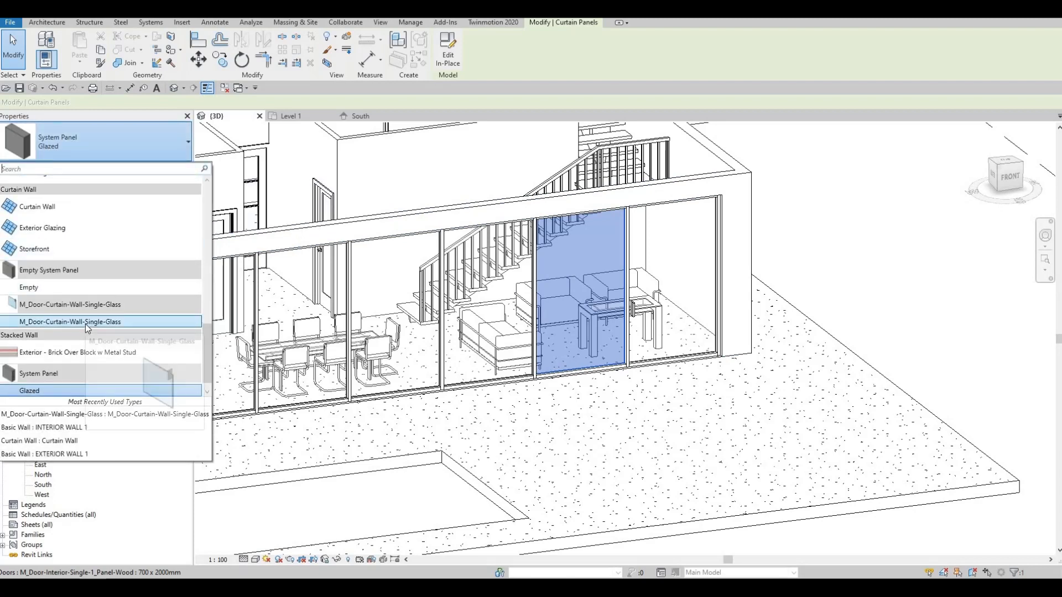
{"action": "left_click", "coordinate": [87, 323]}
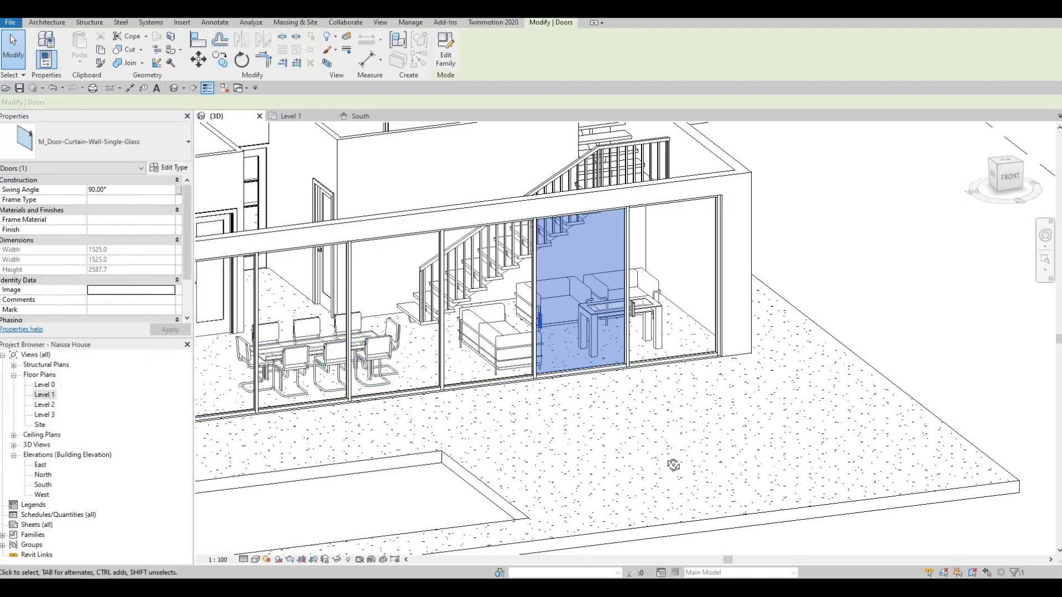
{"action": "key", "text": "Escape"}
In the Level 1 plan, flip the facing and hand of the glass door nearer the sofa so it swings outward, hinged on the sofa side
{"action": "middle_click_drag", "start_coordinate": [675, 392], "coordinate": [719, 403], "text": "shift"}
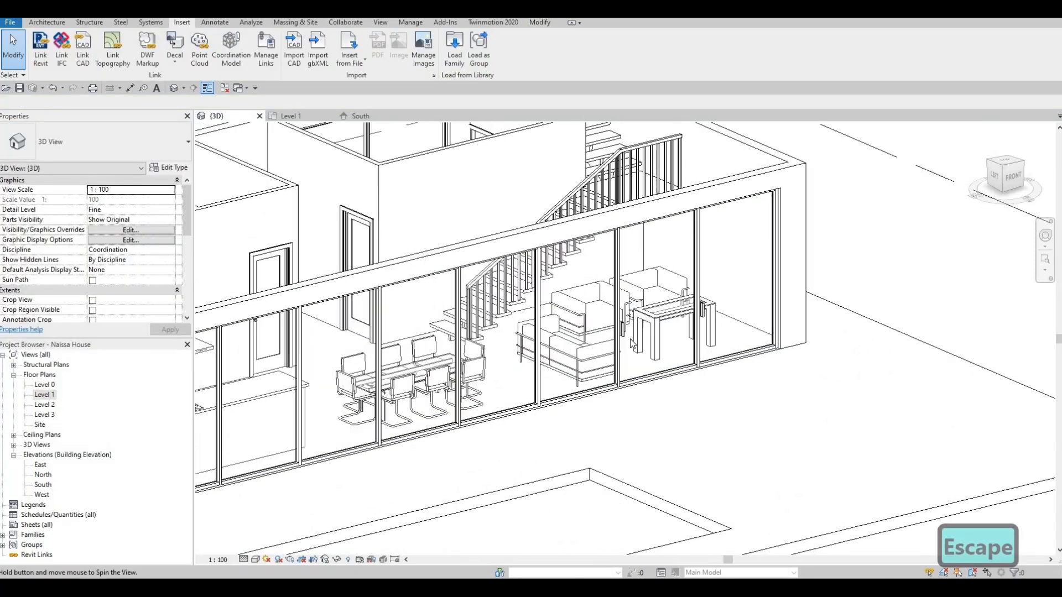
{"action": "double_click", "coordinate": [45, 395]}
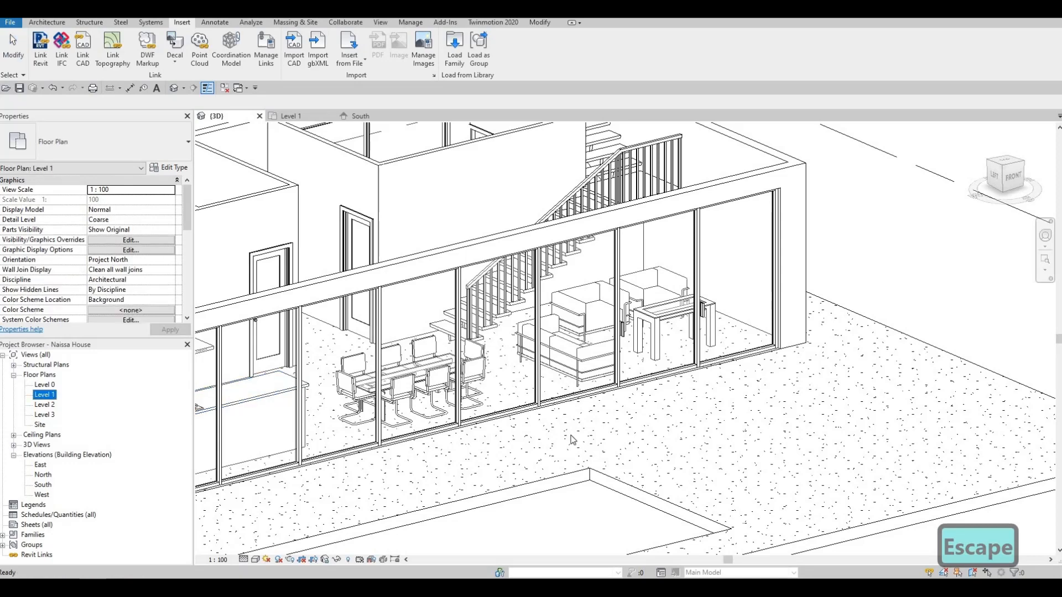
{"action": "scroll", "coordinate": [611, 331], "scroll_direction": "up", "scroll_amount": 2}
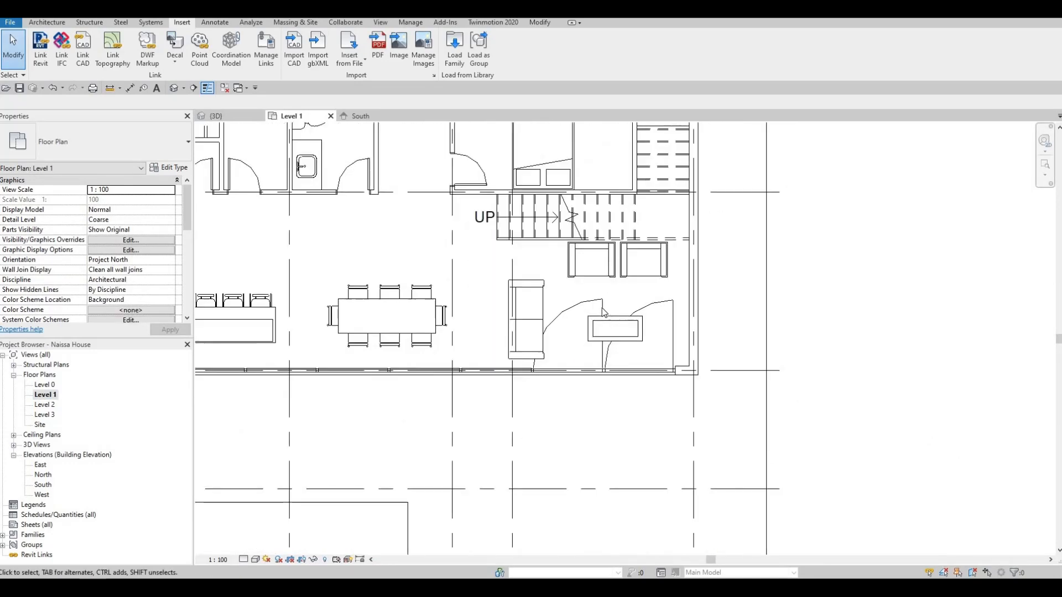
{"action": "left_click", "coordinate": [575, 348]}
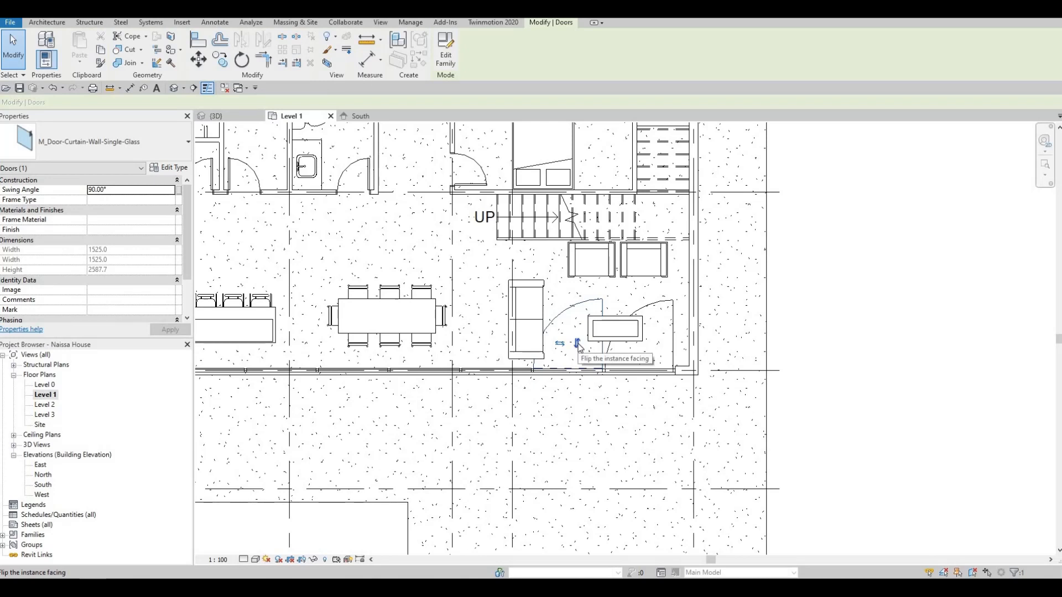
{"action": "left_click", "coordinate": [577, 367]}
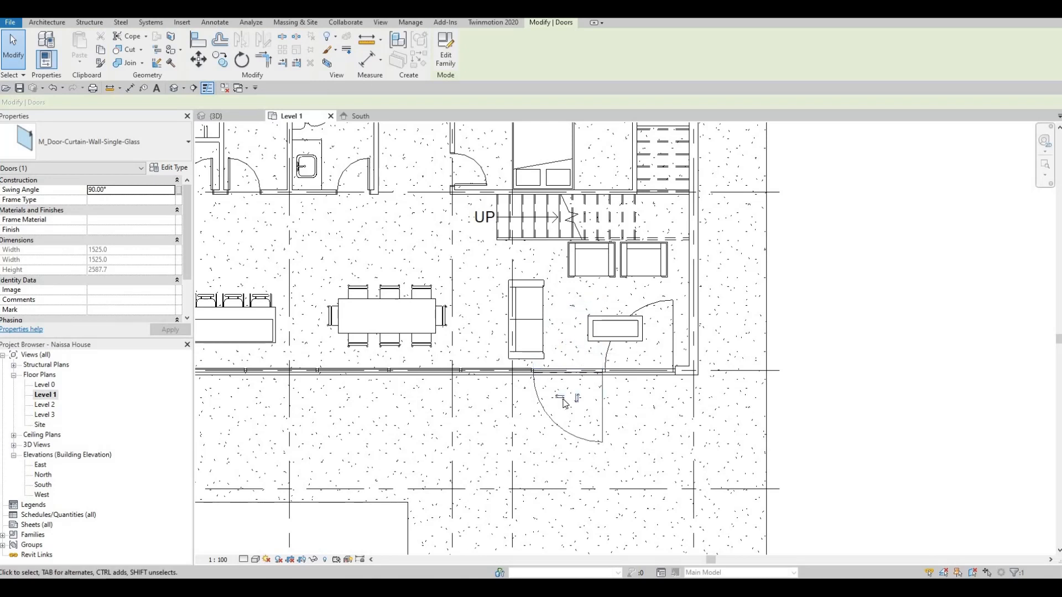
Flip the glass door nearest the house corner outward, keeping its hinge on the corner side to pair with the adjacent door
{"action": "left_click", "coordinate": [666, 318]}
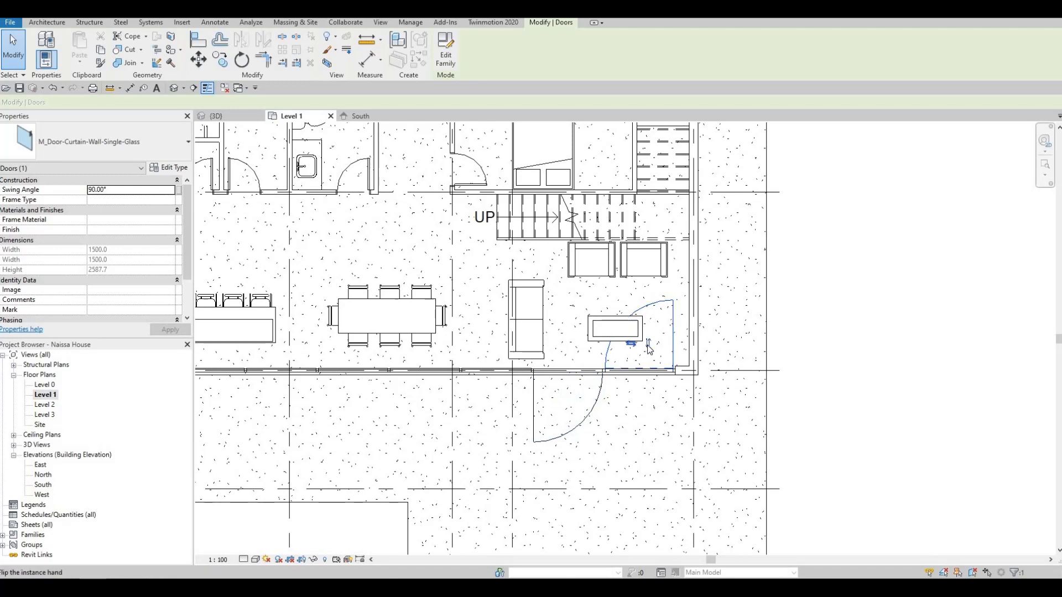
{"action": "key", "text": "space"}
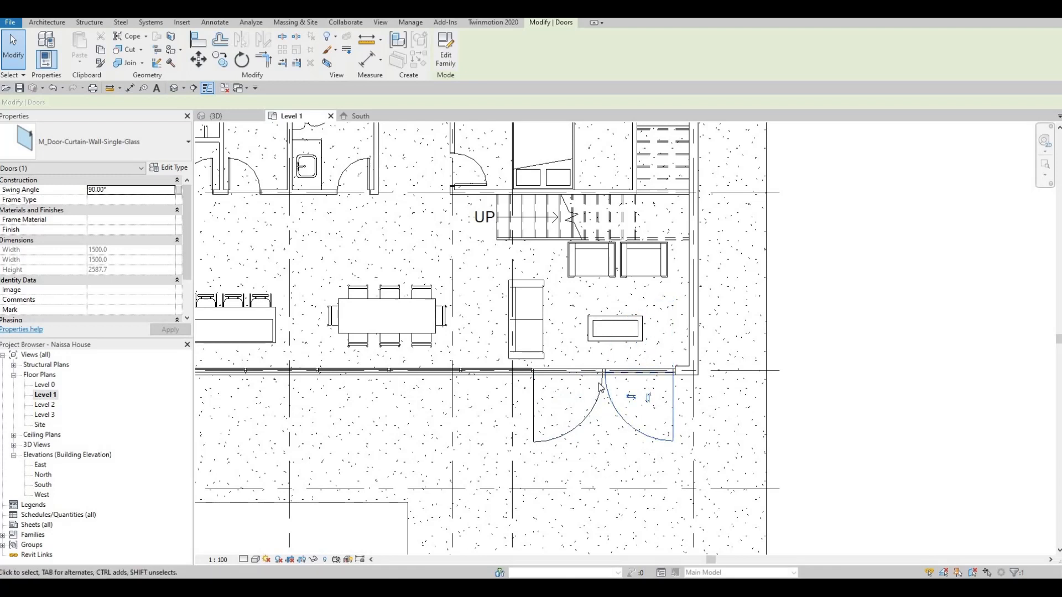
{"action": "key", "text": "Escape"}
{"action": "key", "text": "Escape"}
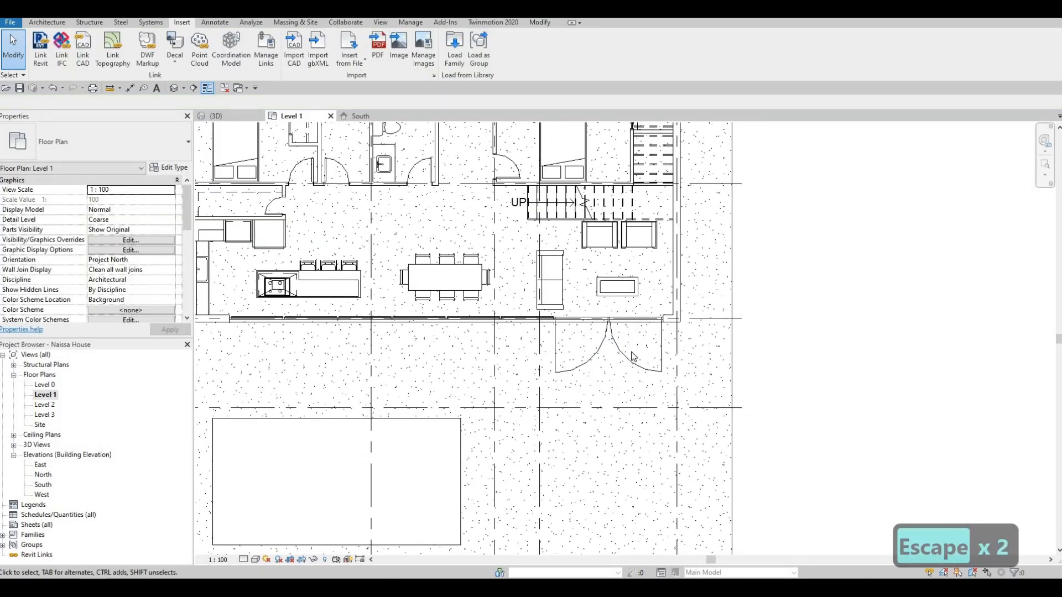
{"action": "scroll", "coordinate": [631, 362], "scroll_direction": "down", "scroll_amount": 3}
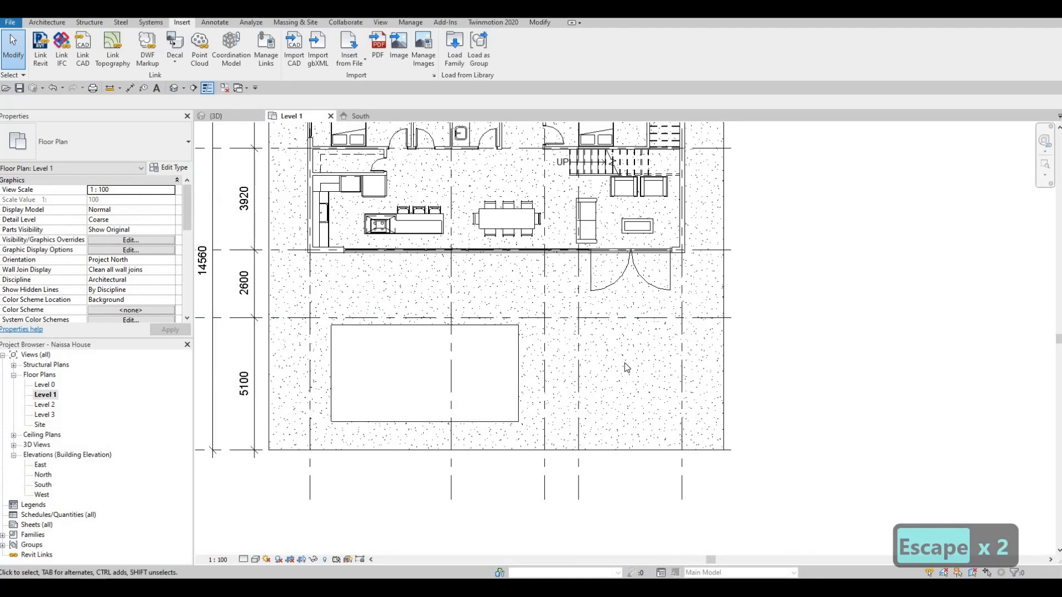
{"action": "scroll", "coordinate": [494, 416], "scroll_direction": "down", "scroll_amount": 3}
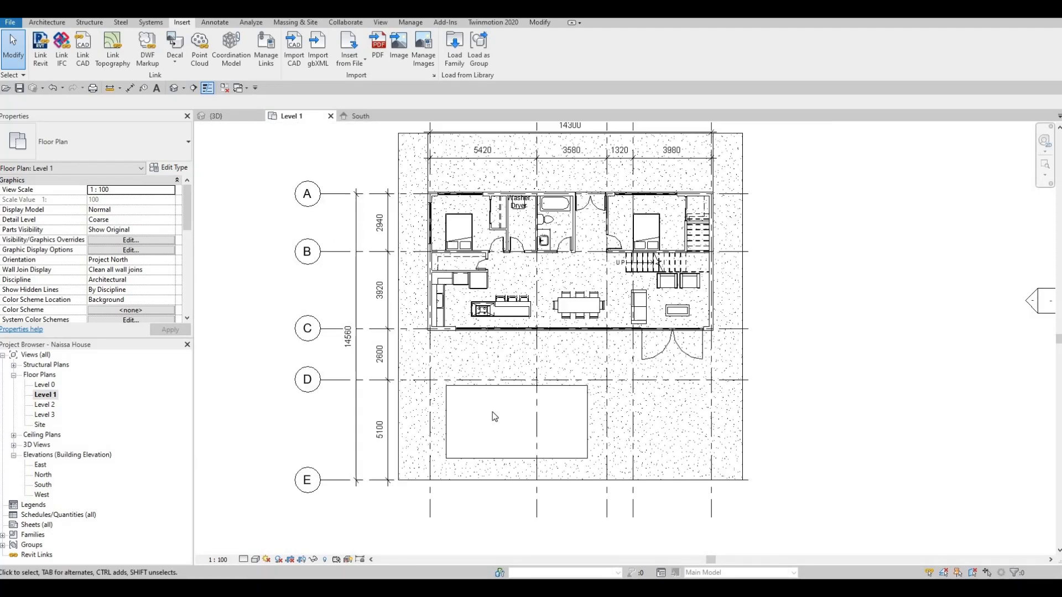
{"action": "scroll", "coordinate": [494, 416], "scroll_direction": "down", "scroll_amount": 2}
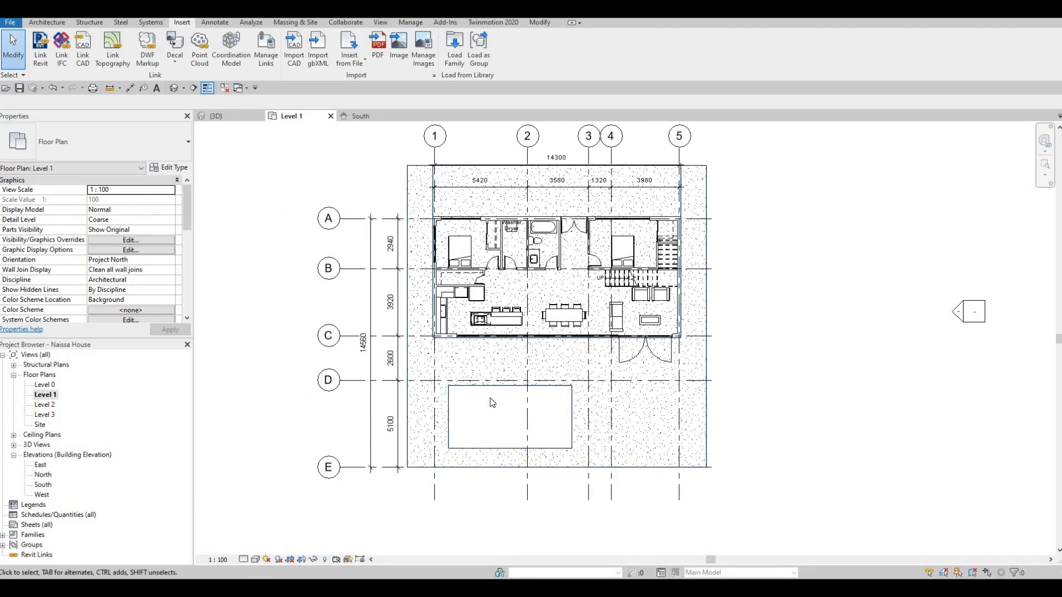